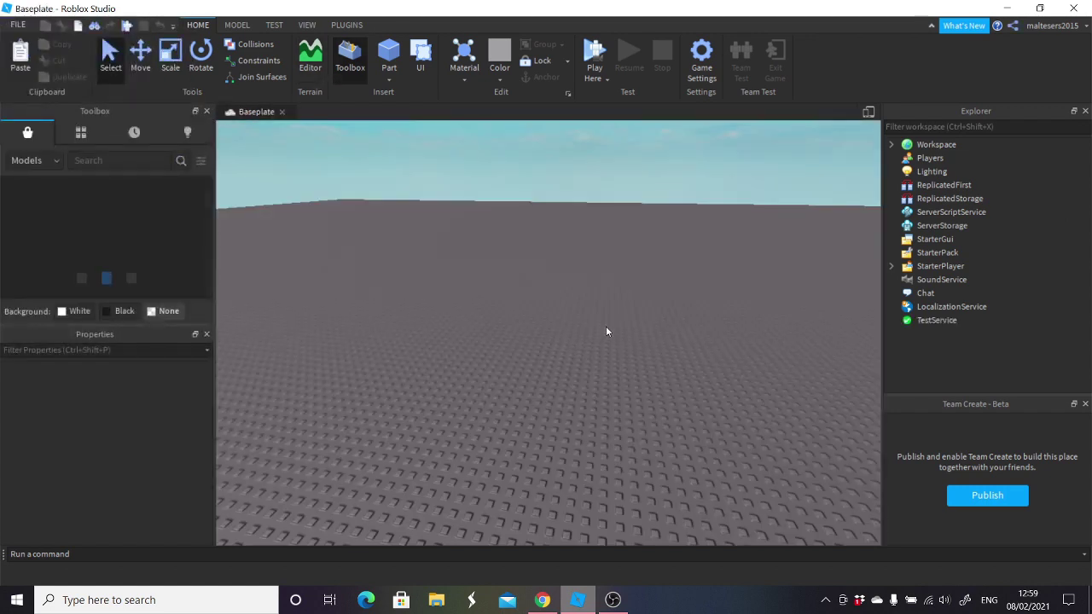
# Insert the Piggy custom skin from the saved models onto the baseplate.
pyautogui.moveTo(606, 326); pyautogui.dragTo(590, 351, button='right')
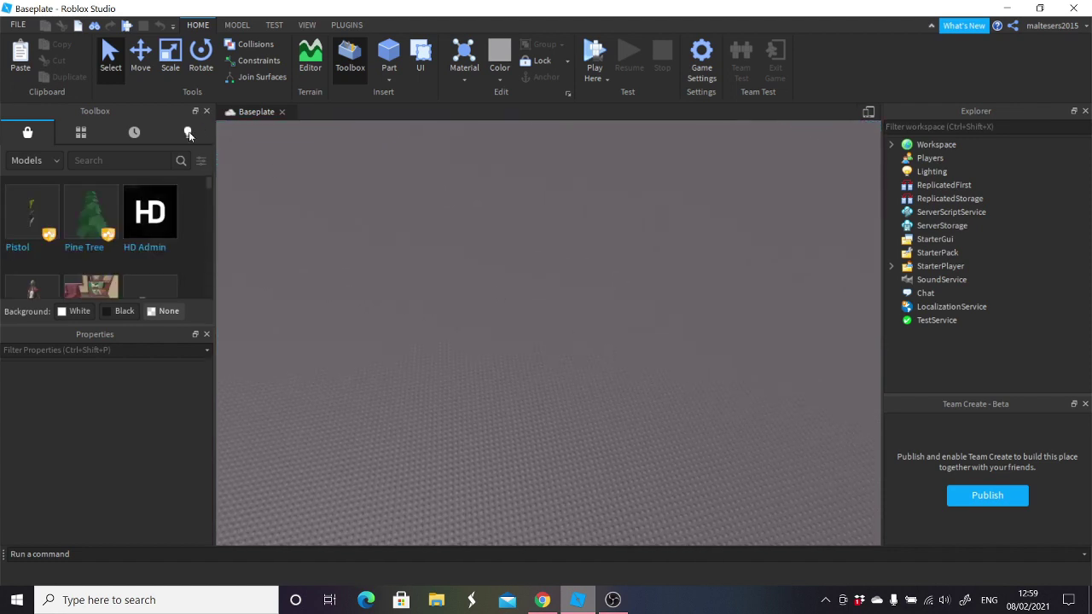
pyautogui.click(83, 134)
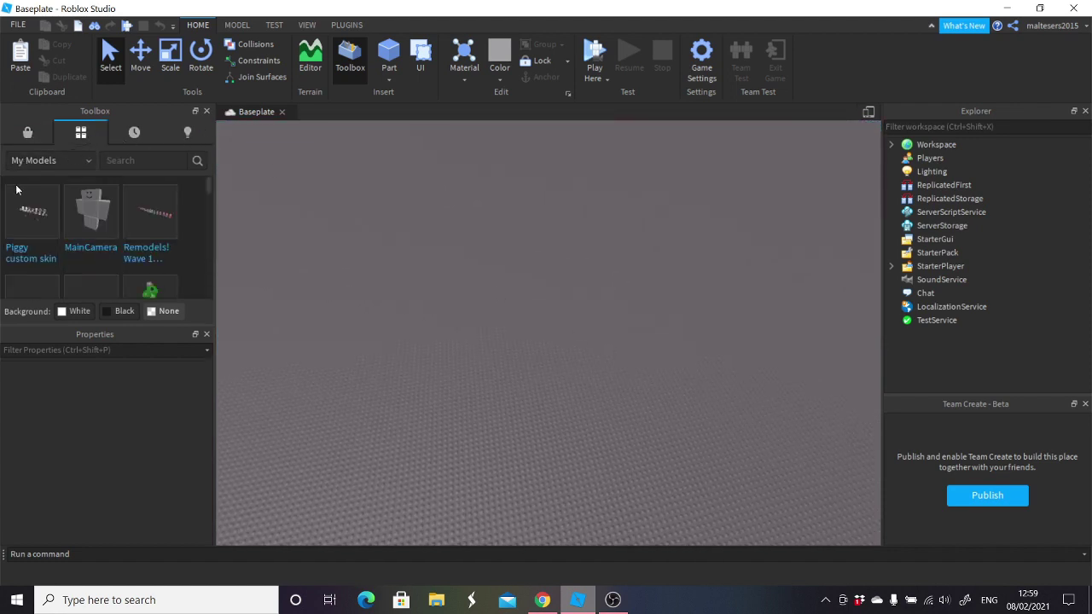
pyautogui.moveTo(487, 360); pyautogui.dragTo(486, 345, button='right')
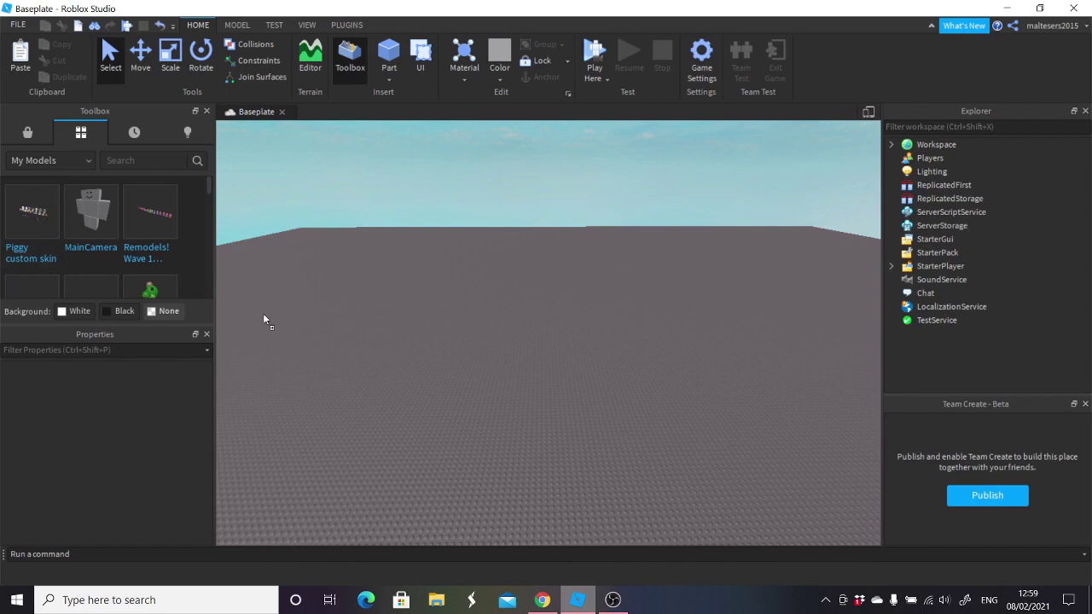
pyautogui.moveTo(264, 321); pyautogui.dragTo(546, 410)
pyautogui.moveTo(612, 413); pyautogui.dragTo(616, 417, button='right')
pyautogui.click(618, 420)
# Examine the torsos, heads, pupils, hats and weapons laid out in the inserted Piggy custom model.
pyautogui.scroll(4, 617, 419)
pyautogui.scroll(-5, 617, 420)
pyautogui.scroll(4, 616, 420)
pyautogui.scroll(-4, 615, 417)
pyautogui.scroll(4, 617, 417)
pyautogui.scroll(-1, 616, 417)
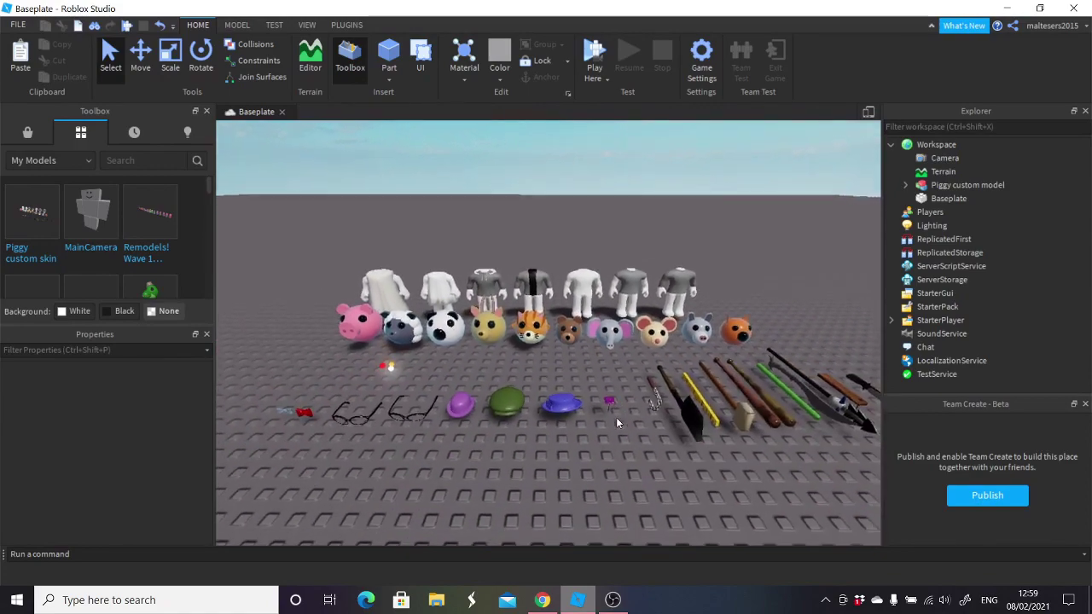
pyautogui.click(430, 349)
pyautogui.scroll(-3, 431, 349)
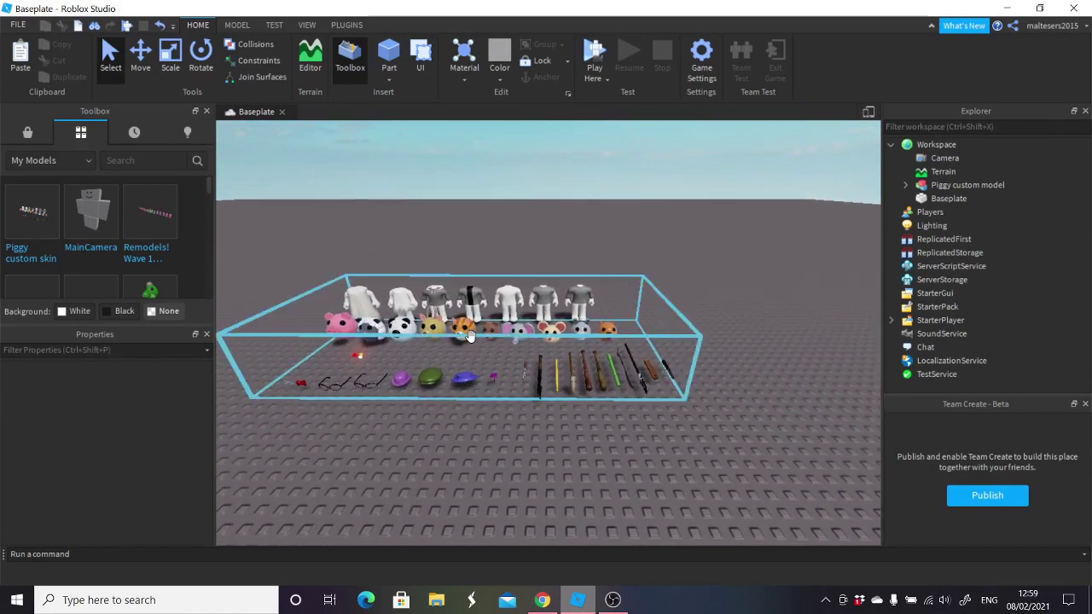
pyautogui.scroll(2, 469, 336)
pyautogui.scroll(-2, 468, 335)
pyautogui.scroll(-2, 468, 335)
pyautogui.scroll(2, 593, 364)
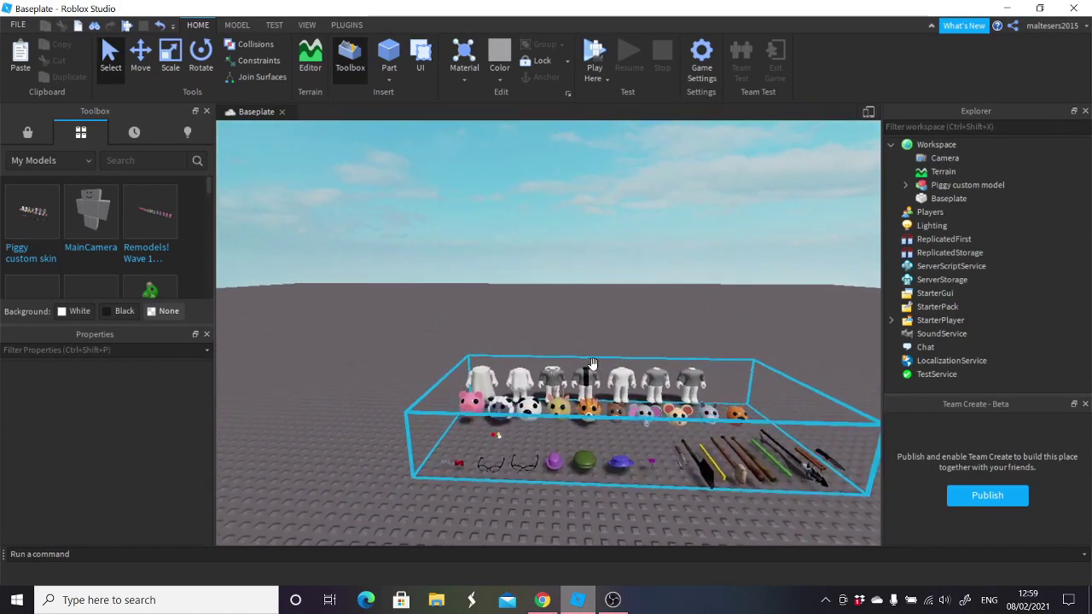
pyautogui.moveTo(593, 364); pyautogui.dragTo(593, 364, button='right')
pyautogui.scroll(3, 593, 364)
pyautogui.scroll(-4, 593, 364)
pyautogui.scroll(3, 836, 360)
pyautogui.scroll(-2, 860, 247)
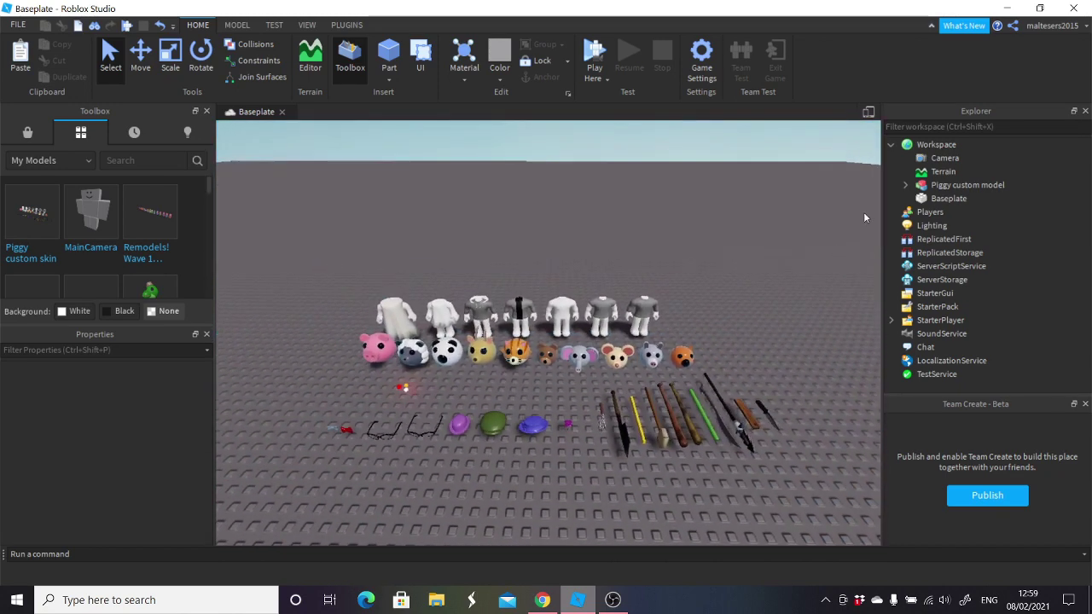
# Look through the Piggy custom model's Hats, Heads, Pupils, Torsos and Weapons groups.
pyautogui.click(904, 187)
pyautogui.scroll(-1, 953, 170)
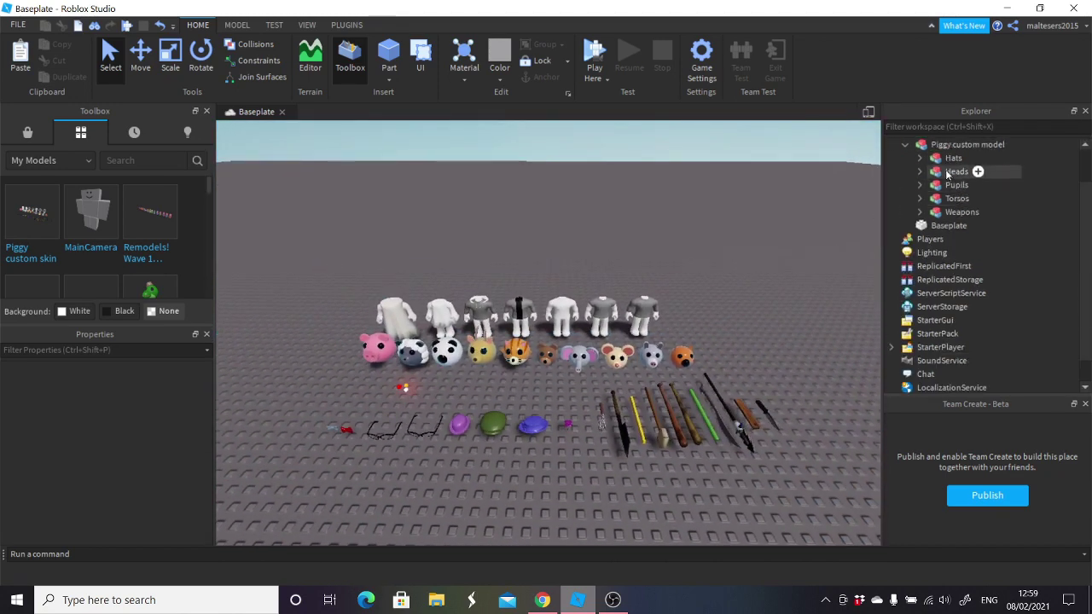
pyautogui.click(953, 159)
pyautogui.click(954, 174)
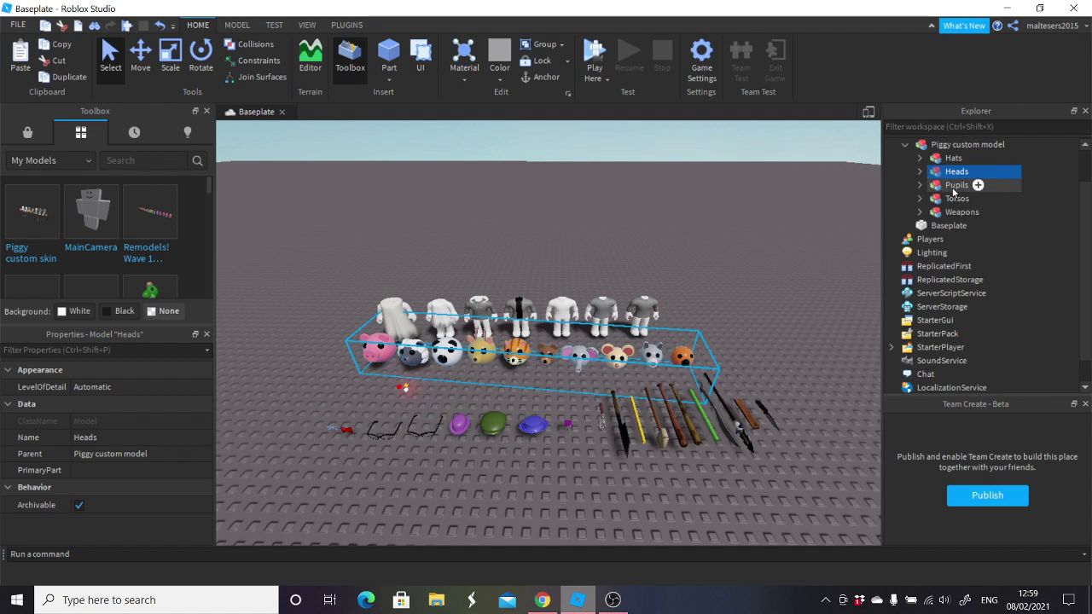
pyautogui.click(954, 188)
pyautogui.click(956, 200)
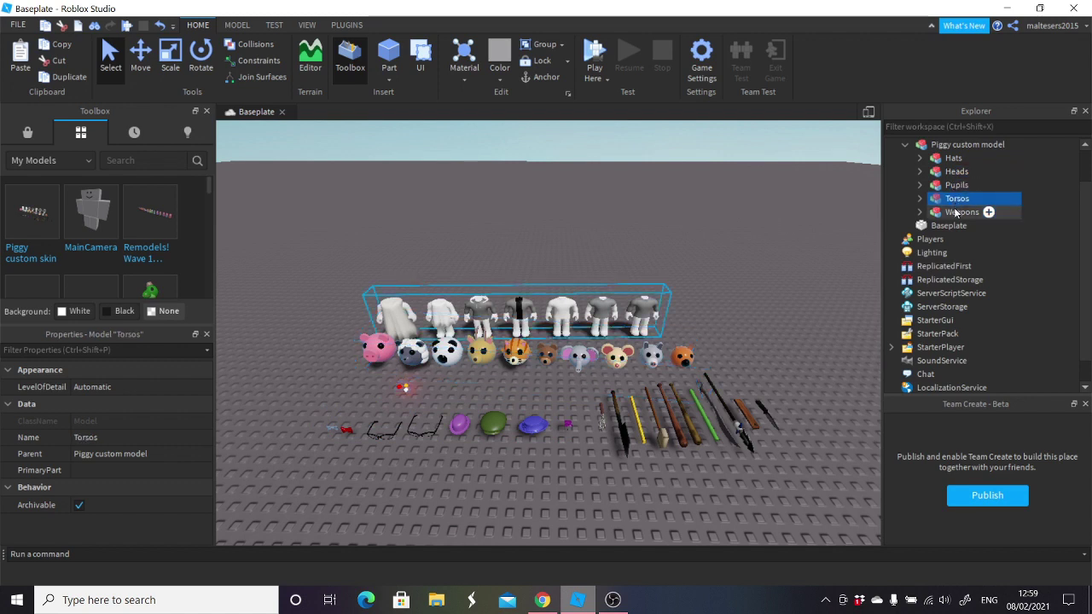
pyautogui.click(957, 213)
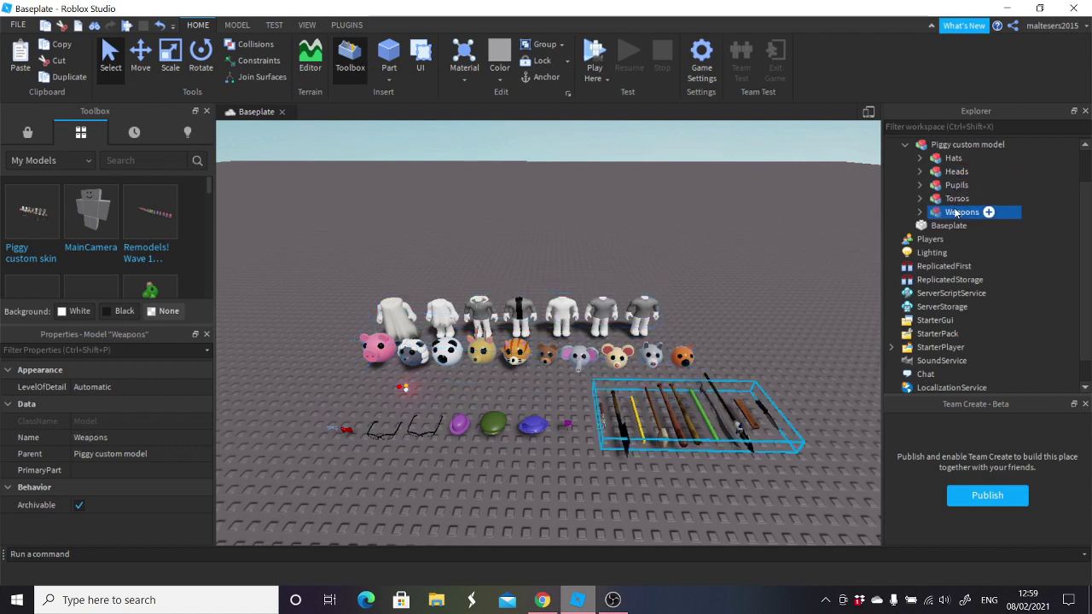
pyautogui.click(920, 159)
pyautogui.click(920, 161)
pyautogui.click(861, 206)
# Move the Hoodie torso out of its row to open floor beside the kit and reparent it to Workspace.
pyautogui.click(920, 199)
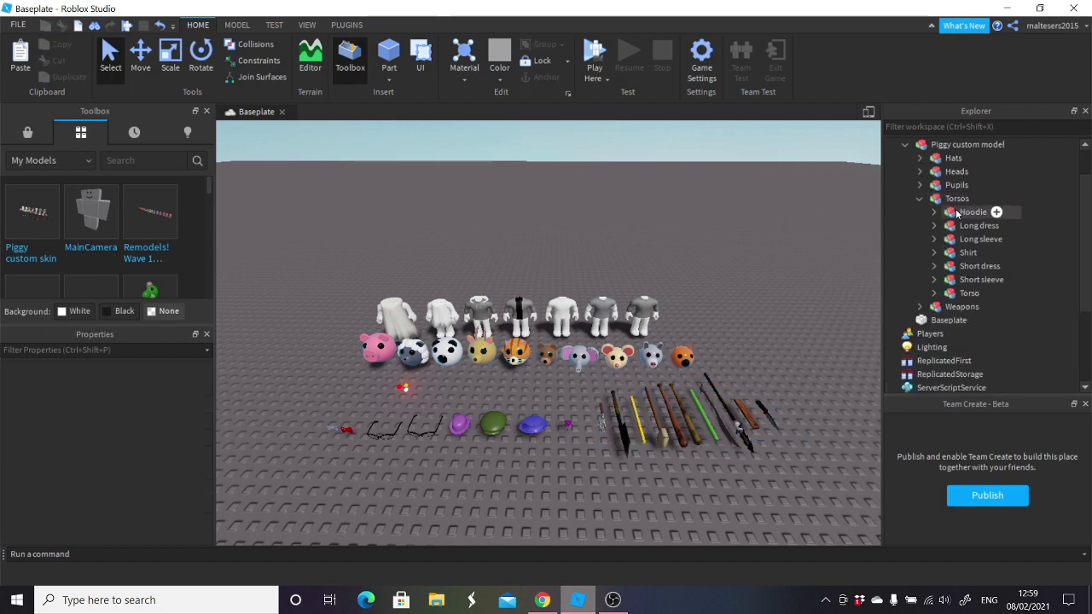
pyautogui.press('f')
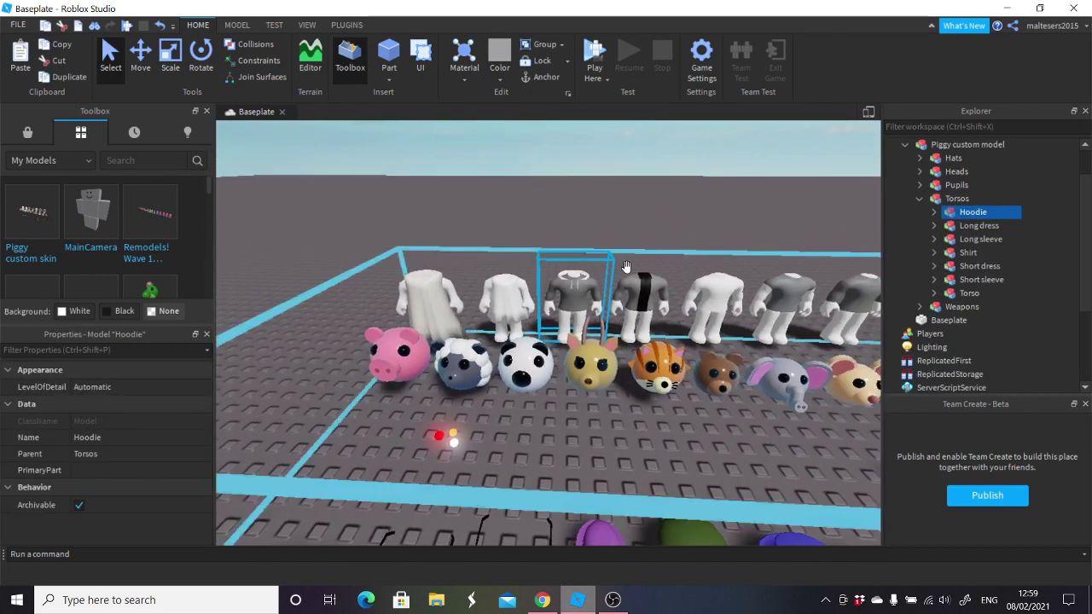
pyautogui.click(141, 55)
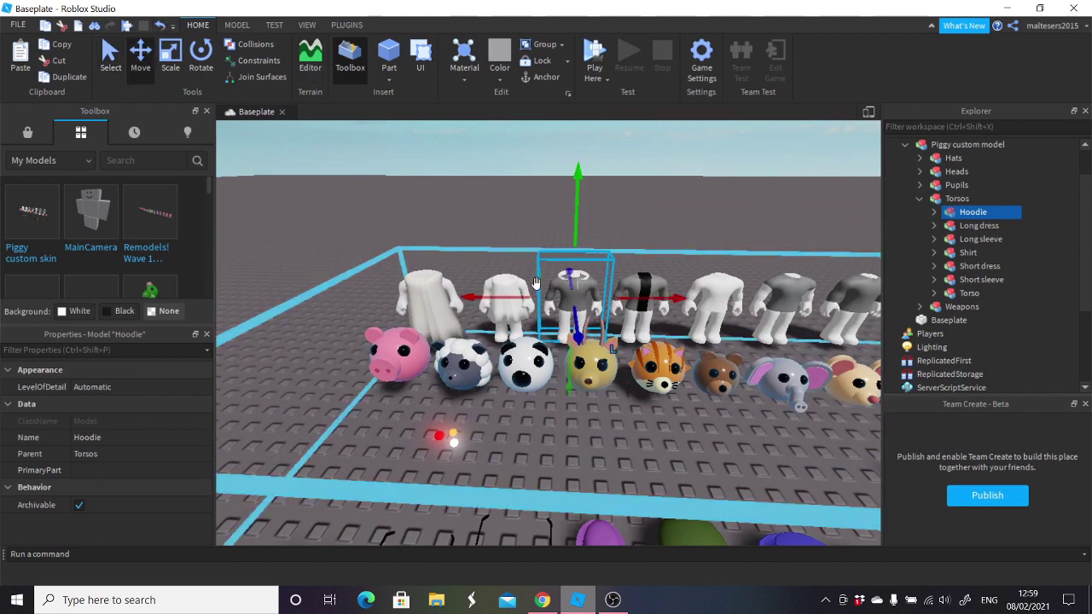
pyautogui.moveTo(573, 298); pyautogui.dragTo(525, 296)
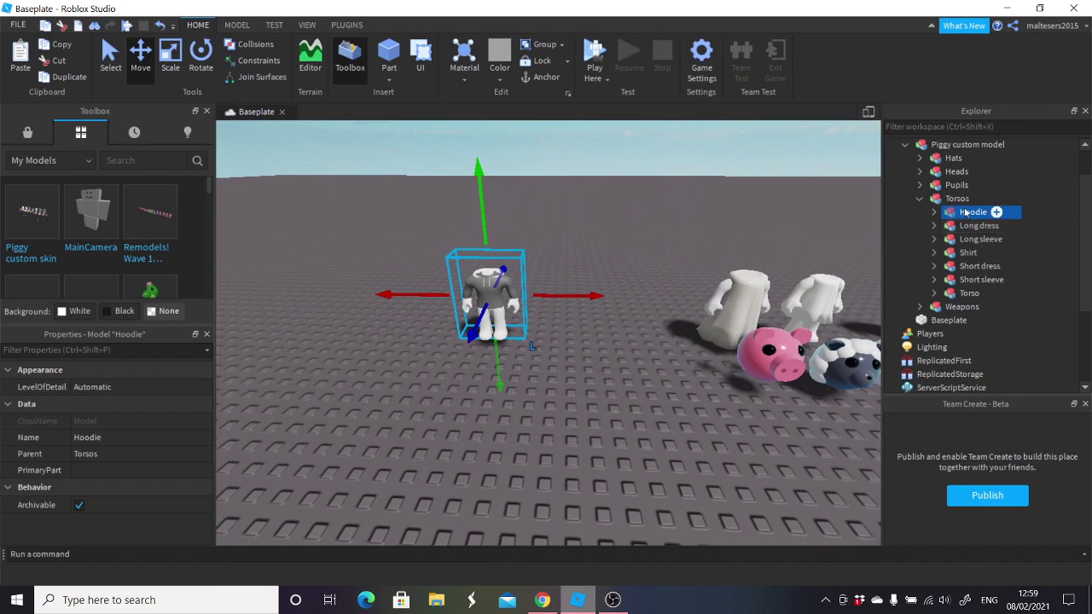
pyautogui.moveTo(966, 214); pyautogui.dragTo(938, 147)
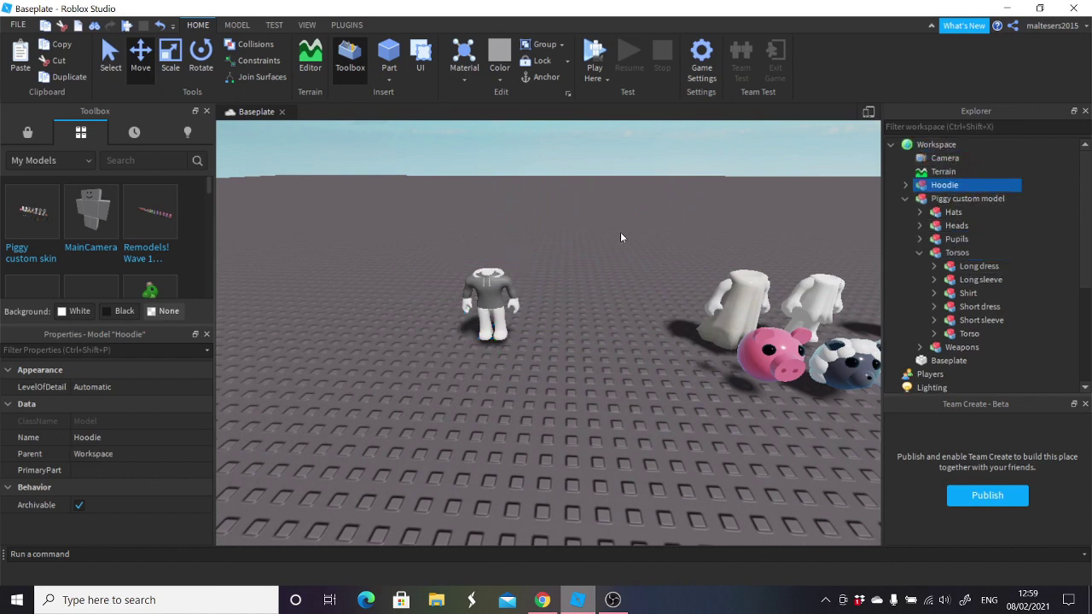
pyautogui.click(620, 232)
# Move the Bear head from the Heads row to beside the Hoodie torso and reparent it to Workspace.
pyautogui.scroll(-4, 511, 292)
pyautogui.moveTo(511, 292); pyautogui.dragTo(587, 359, button='right')
pyautogui.scroll(3, 587, 360)
pyautogui.click(587, 360)
pyautogui.click(955, 226)
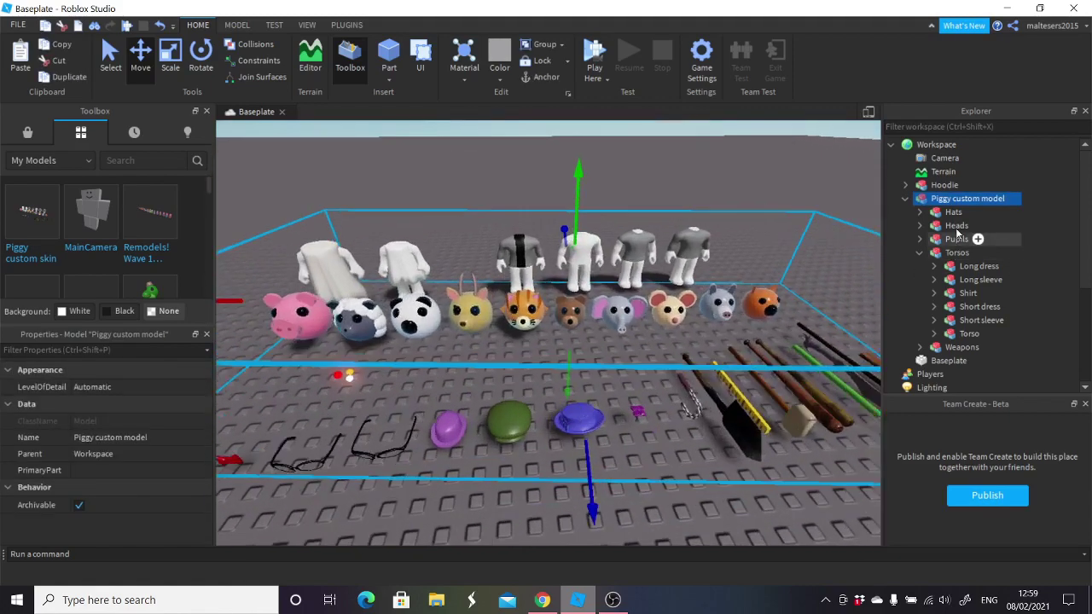
pyautogui.scroll(4, 800, 256)
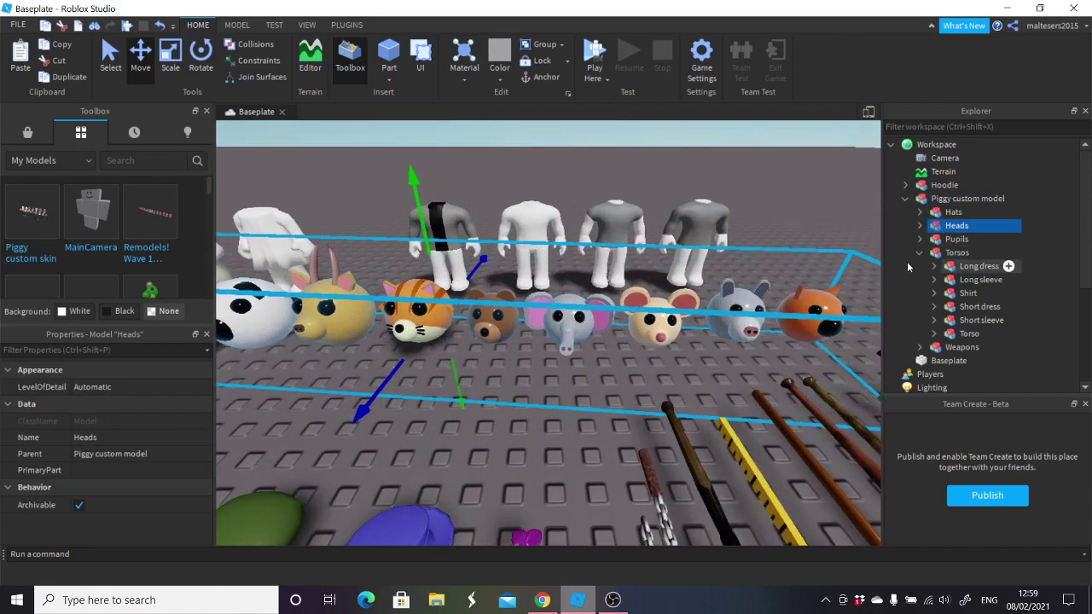
pyautogui.click(920, 228)
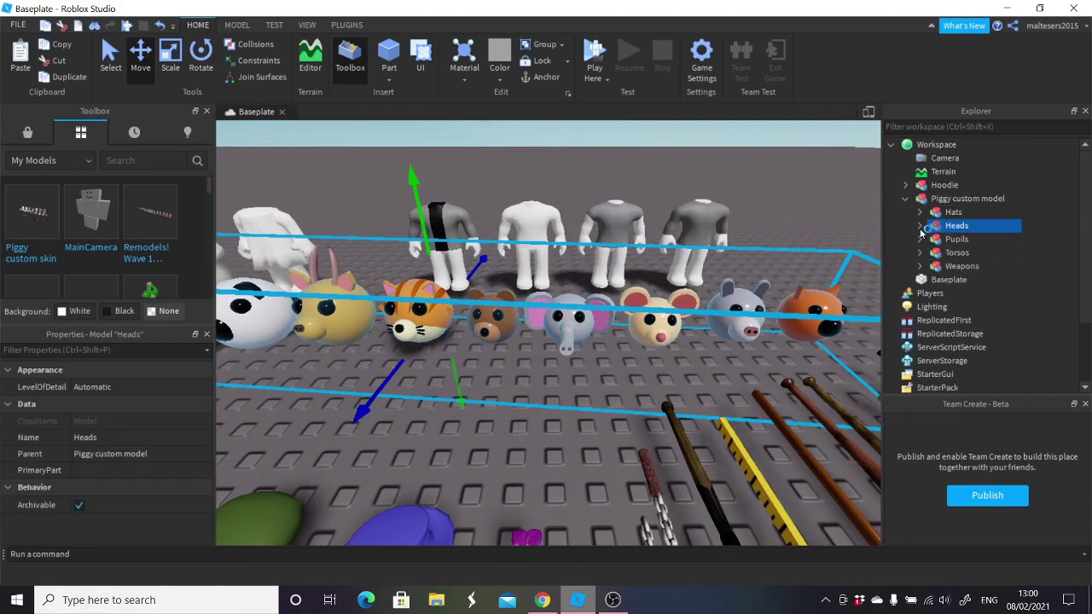
pyautogui.click(964, 244)
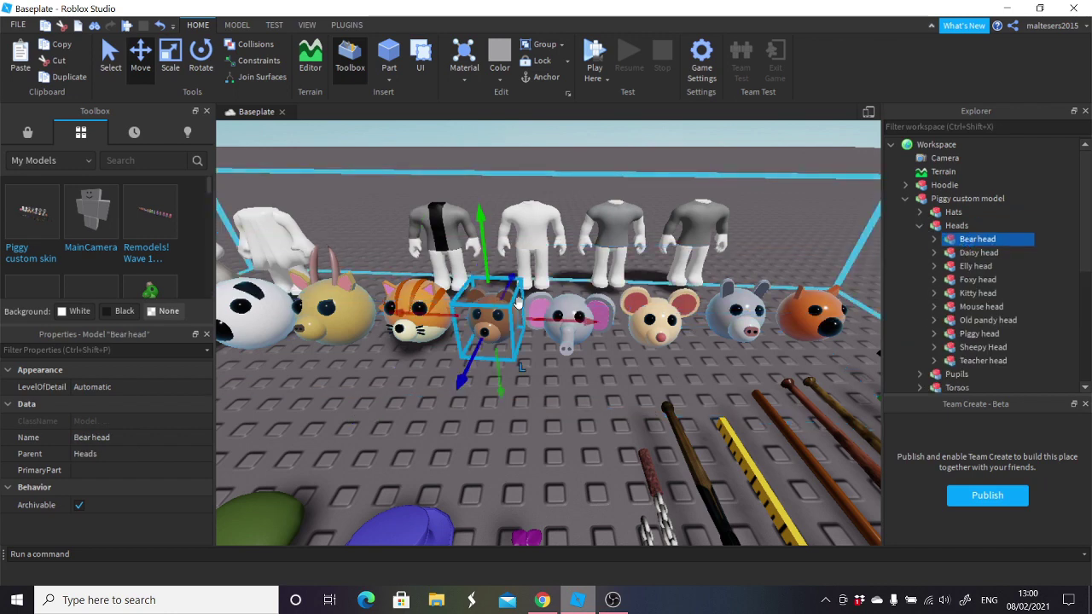
pyautogui.moveTo(427, 312)
pyautogui.mouseDown()
pyautogui.moveTo(400, 312)
pyautogui.moveTo(436, 310)
pyautogui.mouseUp()
pyautogui.press('a')
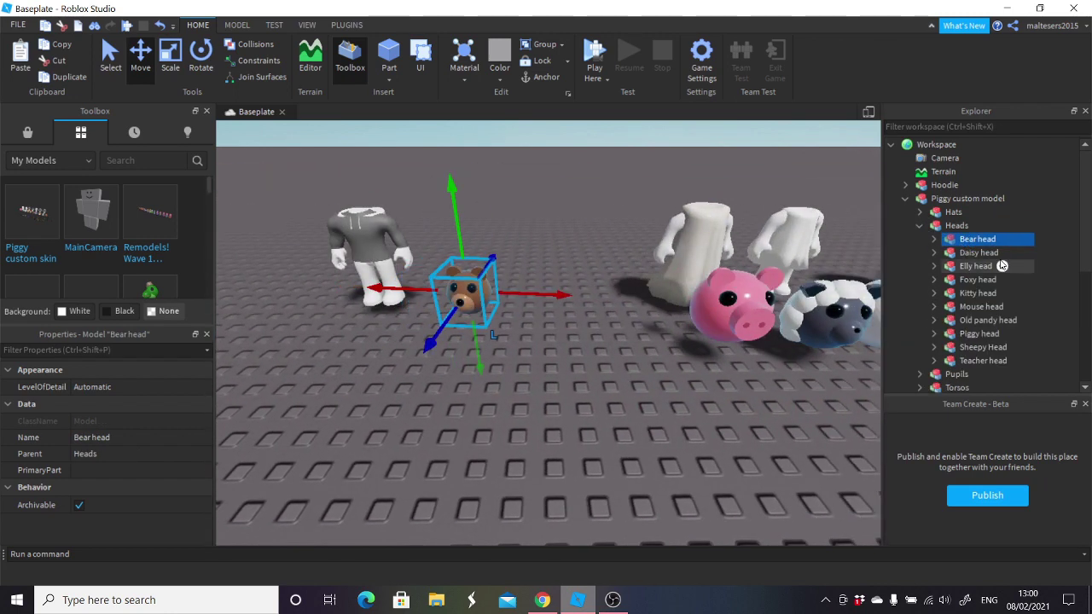
pyautogui.moveTo(975, 242); pyautogui.dragTo(936, 145)
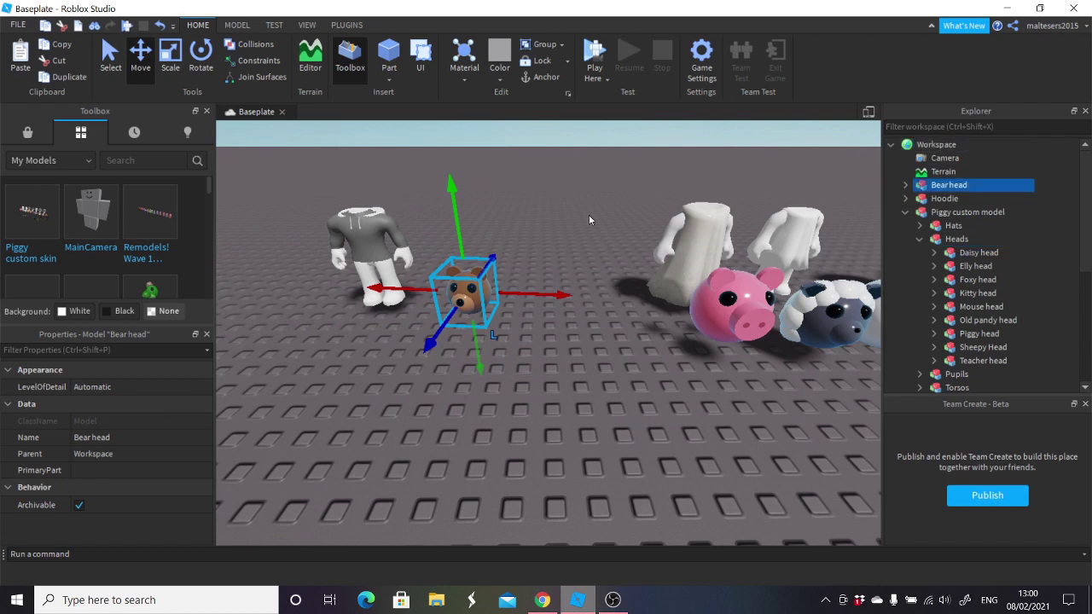
# Position the Bear head above the neck of the Hoodie torso.
pyautogui.press('a')
pyautogui.moveTo(468, 285); pyautogui.dragTo(466, 266)
pyautogui.moveTo(470, 266); pyautogui.dragTo(465, 266, button='right')
pyautogui.moveTo(465, 266); pyautogui.dragTo(509, 269)
pyautogui.press('a')
pyautogui.moveTo(508, 269); pyautogui.dragTo(563, 301, button='right')
pyautogui.moveTo(575, 305); pyautogui.dragTo(523, 308)
pyautogui.moveTo(589, 246); pyautogui.dragTo(589, 239)
pyautogui.press('d')
pyautogui.moveTo(590, 238); pyautogui.dragTo(500, 256, button='right')
pyautogui.press('w')
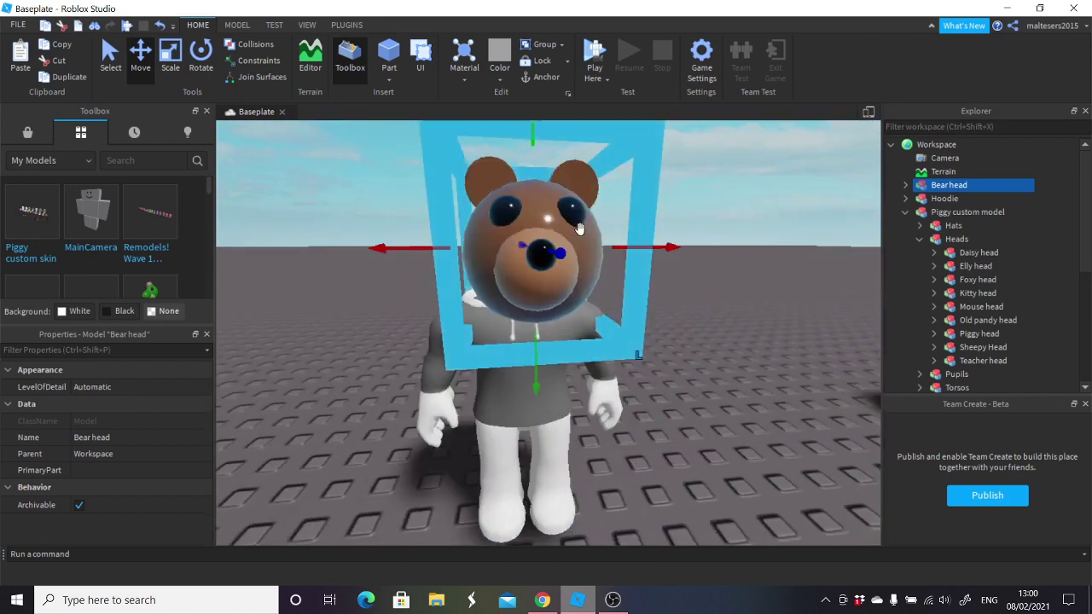
# Fine-tune the Bear head's sideways, vertical and front-to-back position so it sits centred on the Hoodie's neck.
pyautogui.press('s')
pyautogui.moveTo(466, 276); pyautogui.dragTo(455, 279)
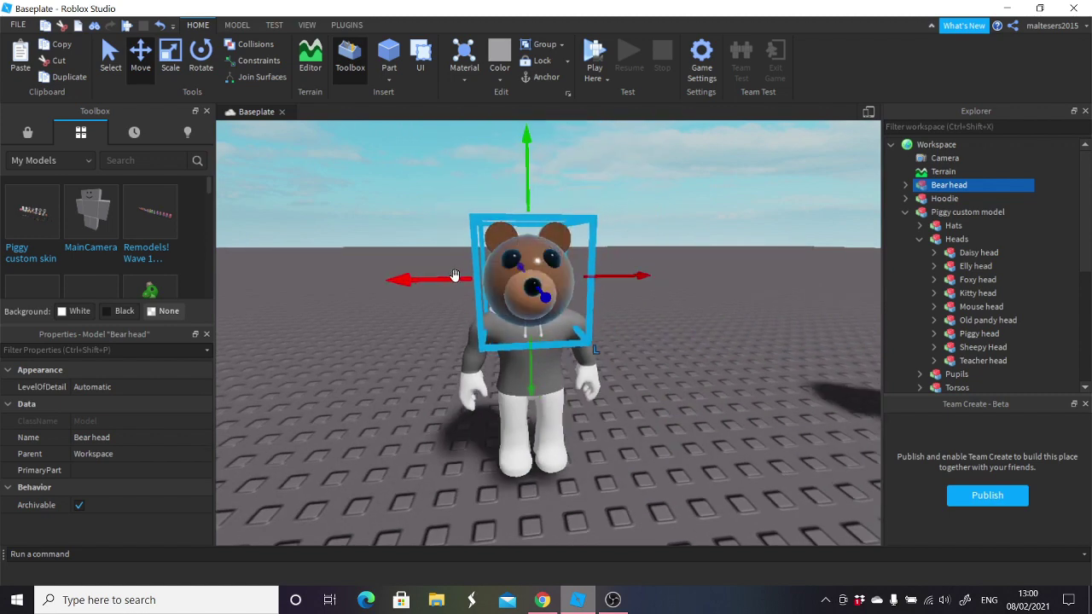
pyautogui.press('a')
pyautogui.moveTo(455, 278); pyautogui.dragTo(475, 277, button='right')
pyautogui.moveTo(406, 278); pyautogui.dragTo(400, 278)
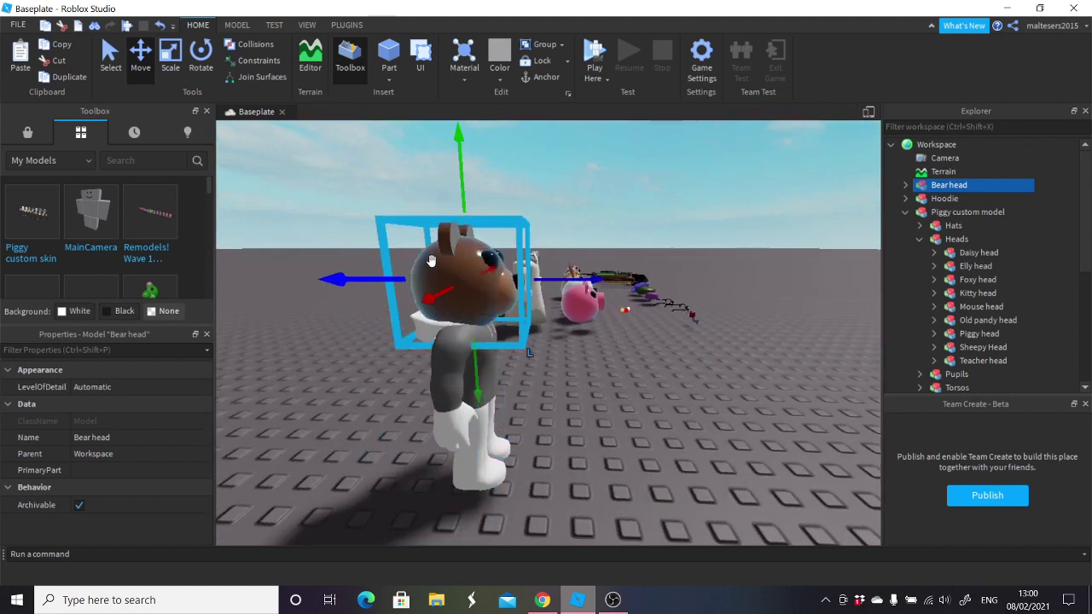
pyautogui.moveTo(463, 204); pyautogui.dragTo(461, 196)
pyautogui.moveTo(537, 271); pyautogui.dragTo(543, 271)
pyautogui.press('d')
# Inspect the fit of the Bear head on the Hoodie torso from several angles.
pyautogui.moveTo(537, 270); pyautogui.dragTo(600, 284, button='right')
pyautogui.press('d')
pyautogui.click(599, 285)
pyautogui.press('w')
pyautogui.press('s')
pyautogui.press('w')
pyautogui.press('s')
pyautogui.press('a')
pyautogui.press('a')
pyautogui.press('s')
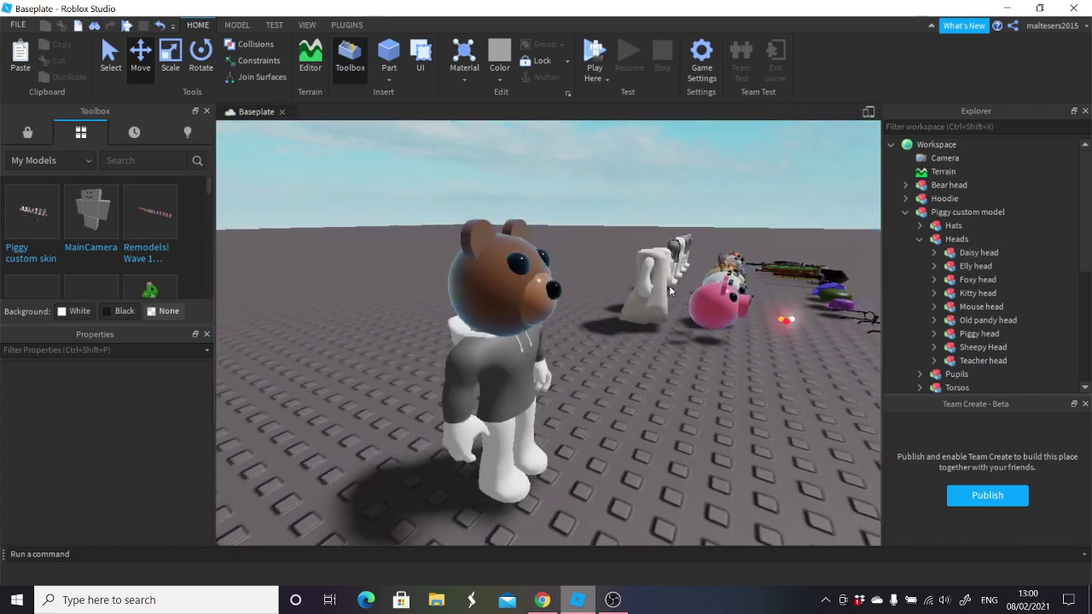
pyautogui.press('d')
pyautogui.moveTo(666, 290); pyautogui.dragTo(665, 290, button='right')
pyautogui.press('s')
pyautogui.press('w')
pyautogui.press('d')
pyautogui.press('a')
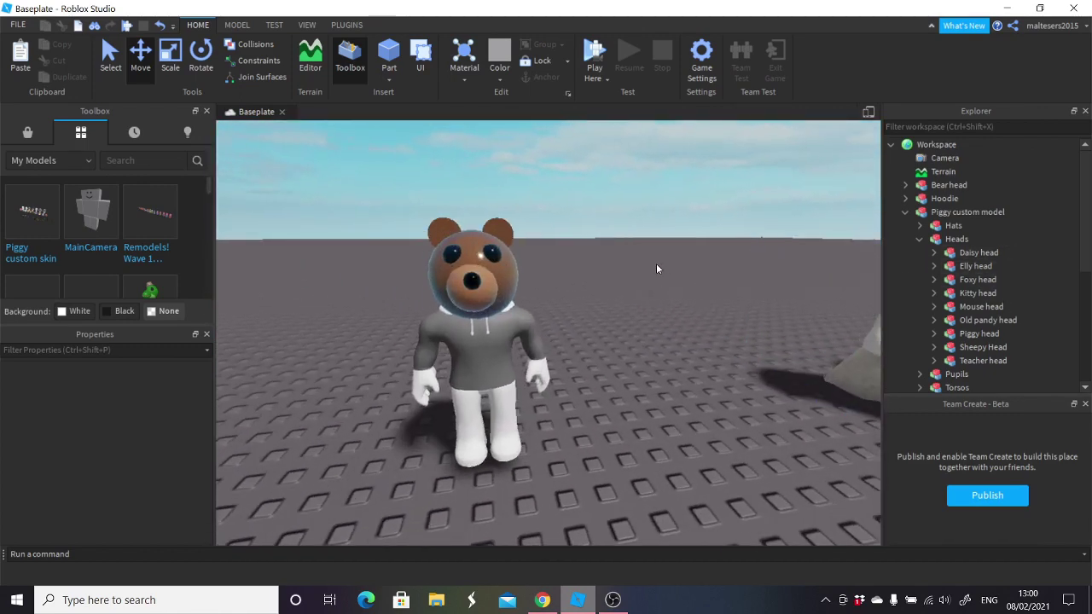
pyautogui.press('a')
# Group the Bear head and the Hoodie torso into one model.
pyautogui.click(523, 288)
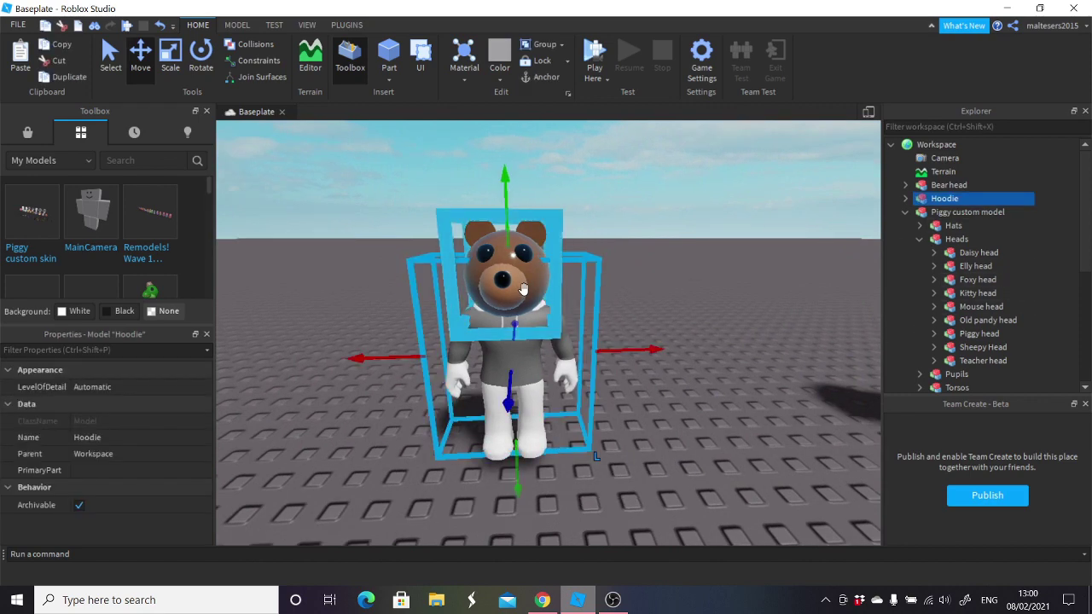
pyautogui.click(522, 289)
pyautogui.click(680, 274)
pyautogui.click(522, 341)
pyautogui.press('d')
pyautogui.moveTo(609, 317); pyautogui.dragTo(609, 316, button='right')
pyautogui.press('s')
pyautogui.click(614, 315)
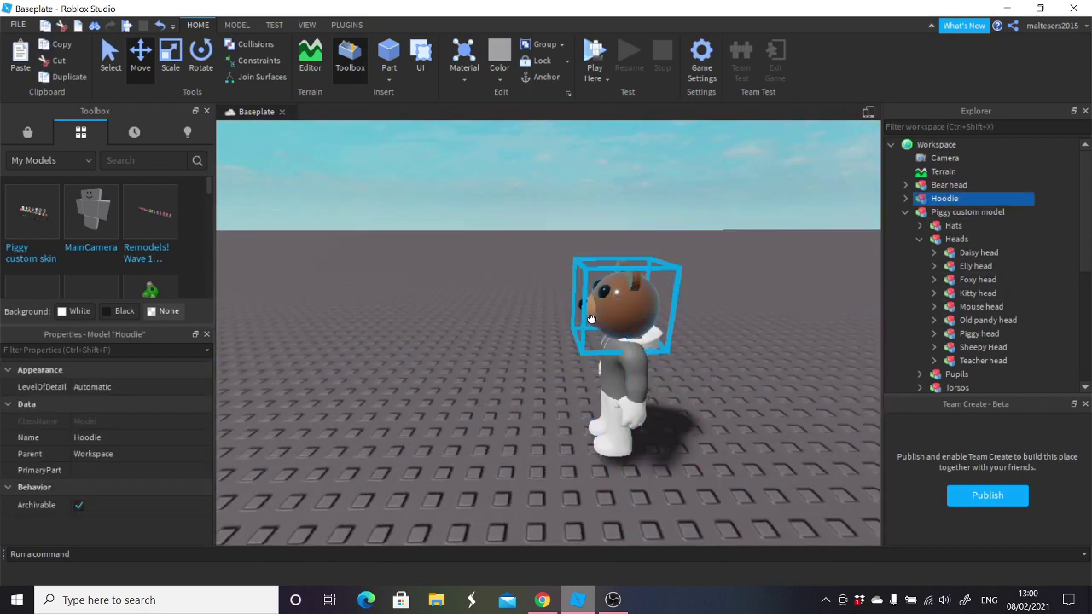
pyautogui.keyDown('ctrl'); pyautogui.click(634, 367); pyautogui.keyUp('ctrl')
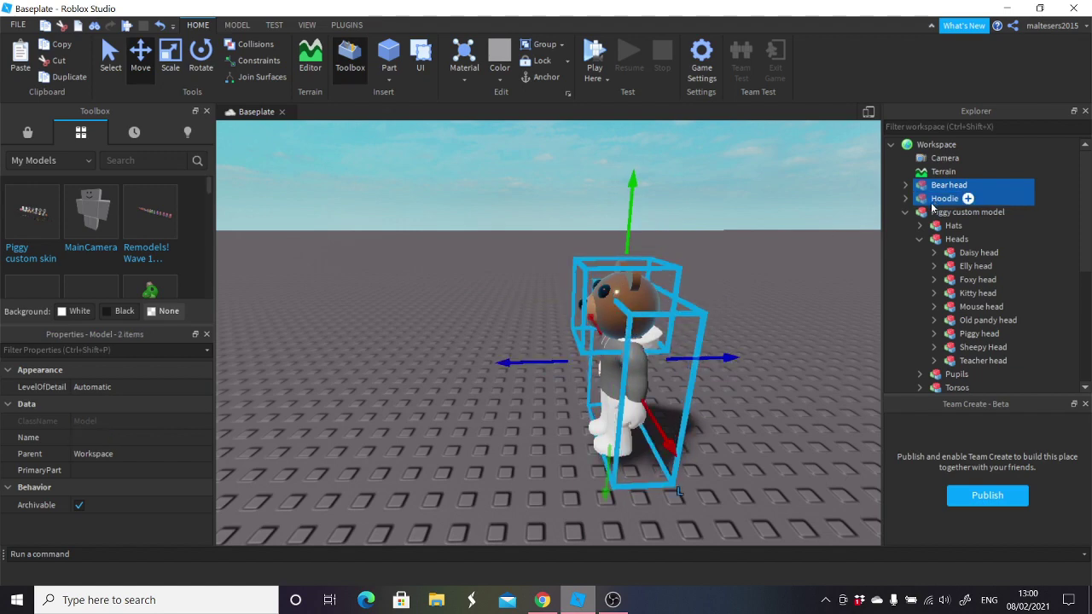
pyautogui.click(546, 47)
pyautogui.click(764, 251)
# Select the grouped character model and expand its Hoodie to expose the individual clothing and body parts.
pyautogui.moveTo(699, 257); pyautogui.dragTo(699, 257, button='right')
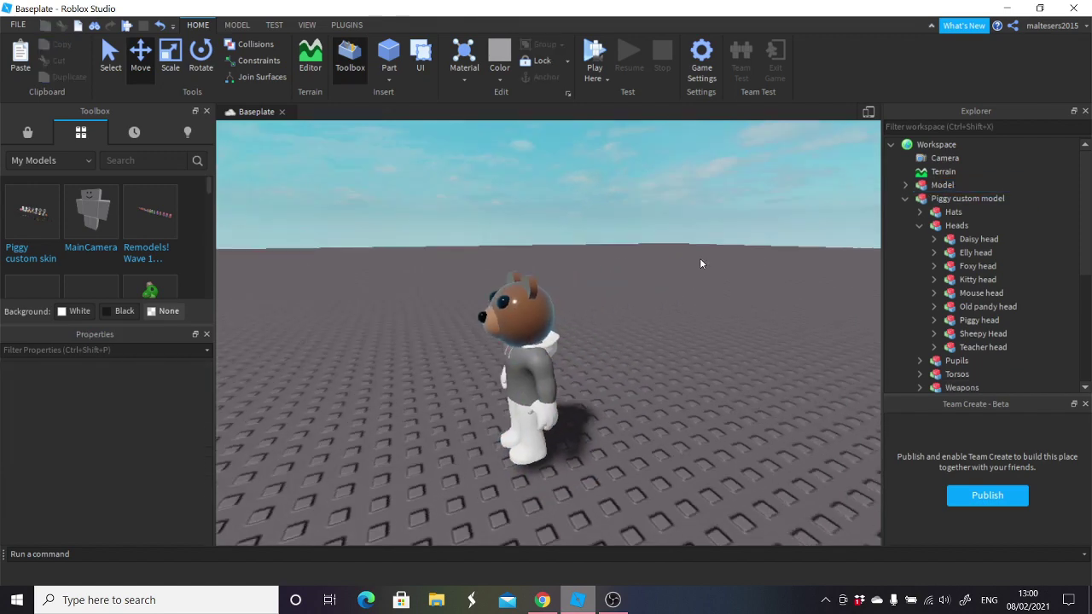
pyautogui.press('a')
pyautogui.press('w')
pyautogui.click(699, 344)
pyautogui.press('s')
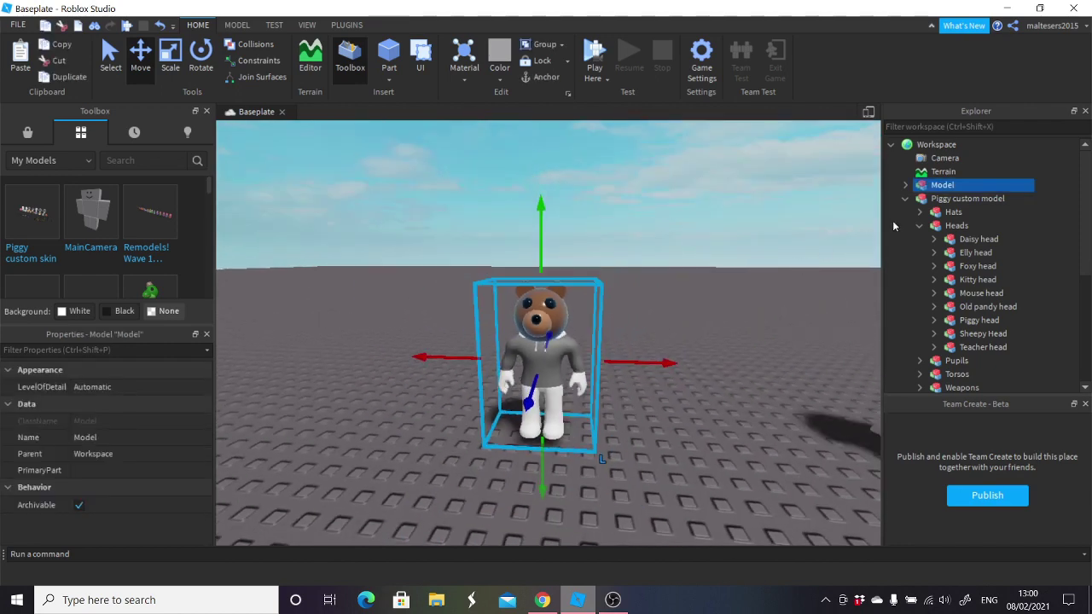
pyautogui.click(906, 185)
pyautogui.click(919, 199)
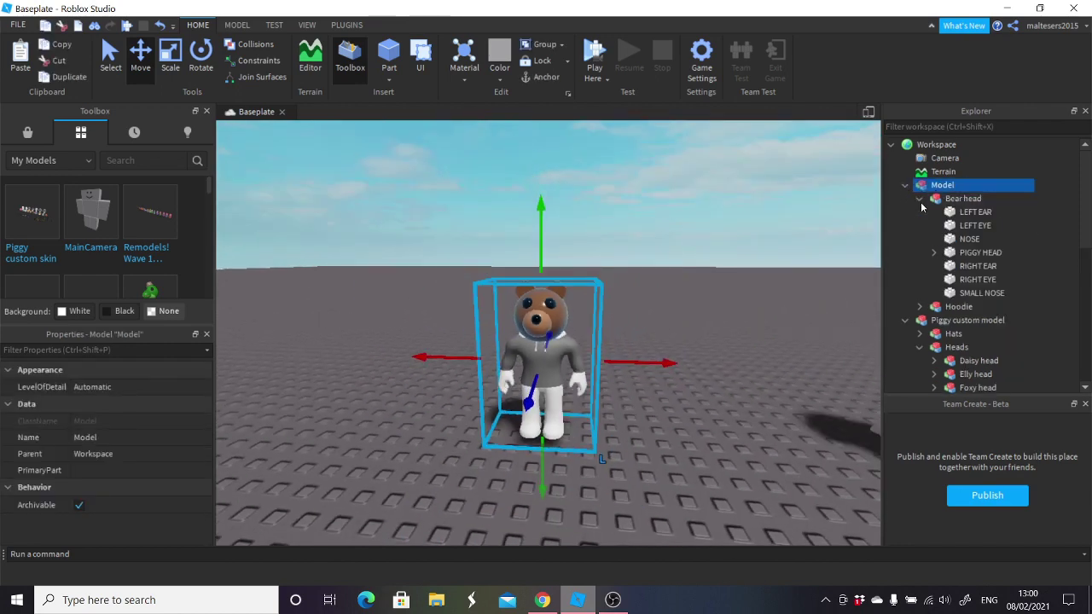
pyautogui.click(920, 199)
pyautogui.click(919, 213)
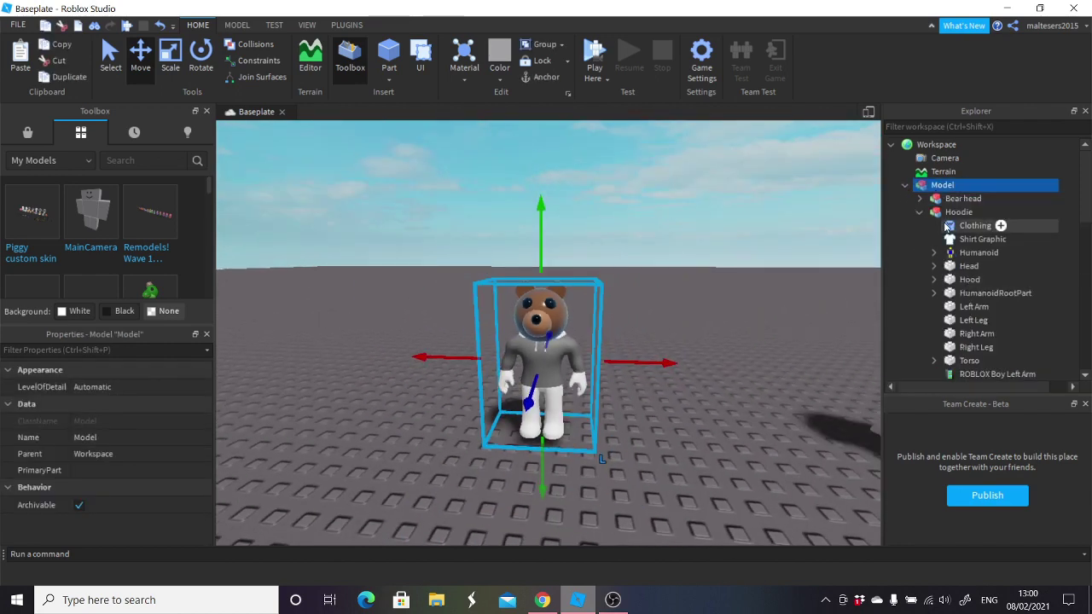
# Try several swatches on the Hoodie's Clothing and settle on olive yellow, colour 170, 170, 0.
pyautogui.click(947, 227)
pyautogui.scroll(4, 716, 287)
pyautogui.scroll(-5, 716, 288)
pyautogui.scroll(4, 717, 287)
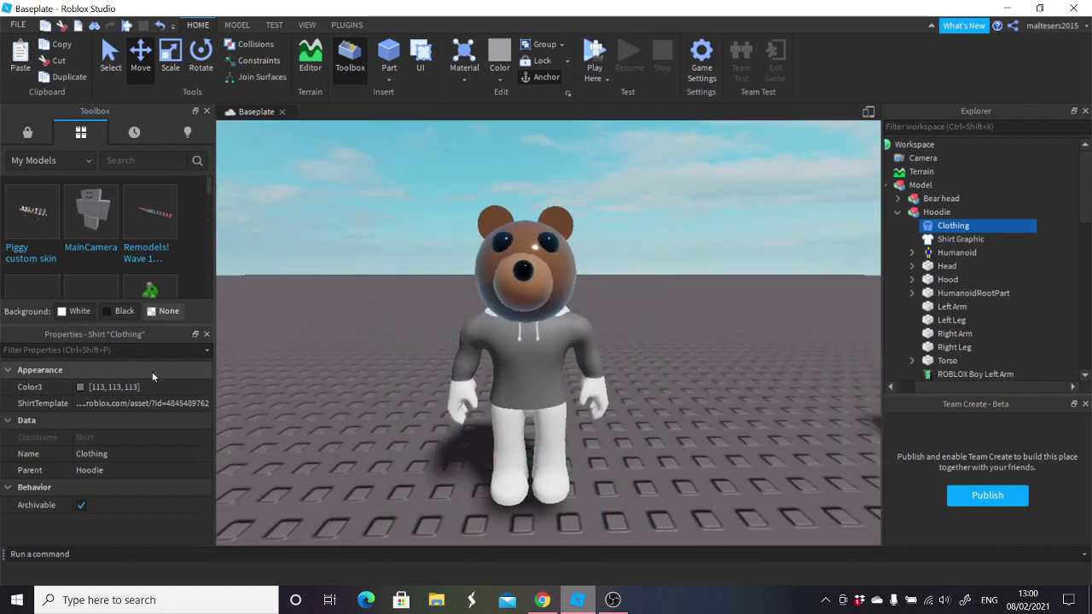
pyautogui.click(935, 212)
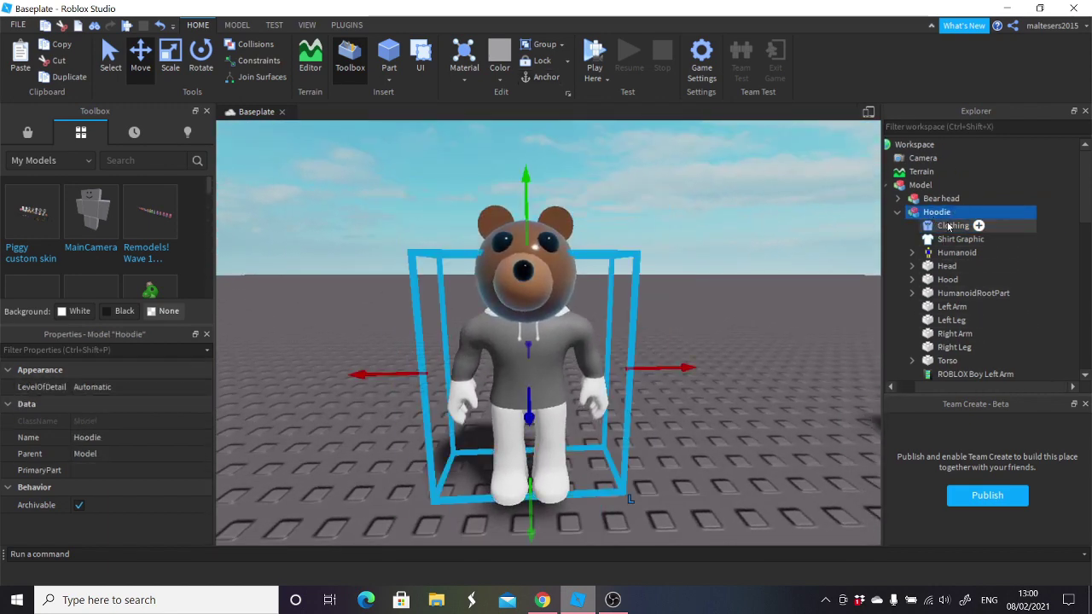
pyautogui.click(951, 226)
pyautogui.click(81, 386)
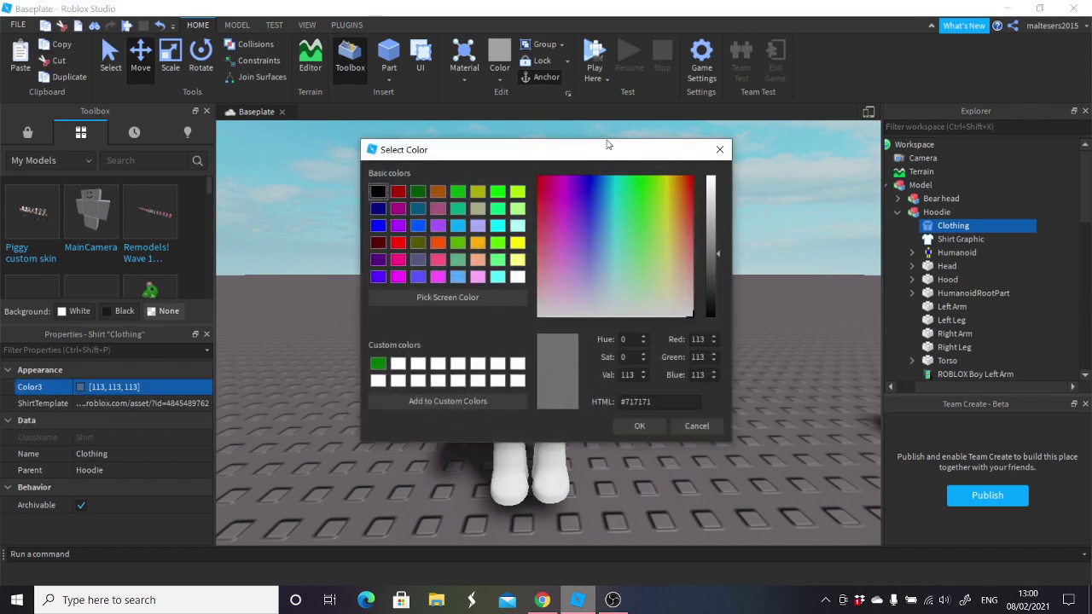
pyautogui.moveTo(608, 145); pyautogui.dragTo(271, 208)
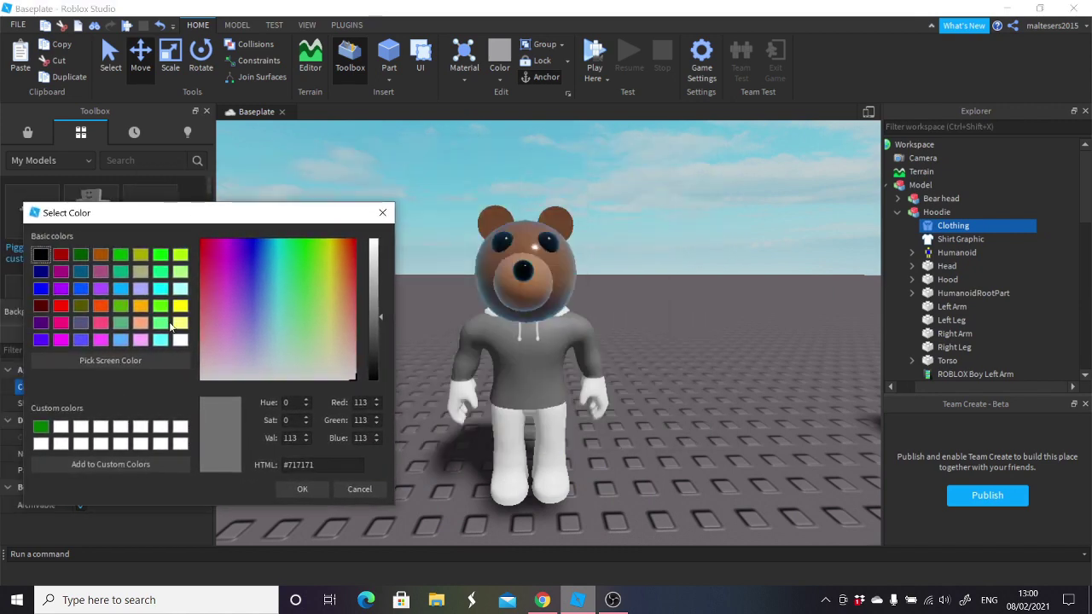
pyautogui.click(160, 289)
pyautogui.click(120, 305)
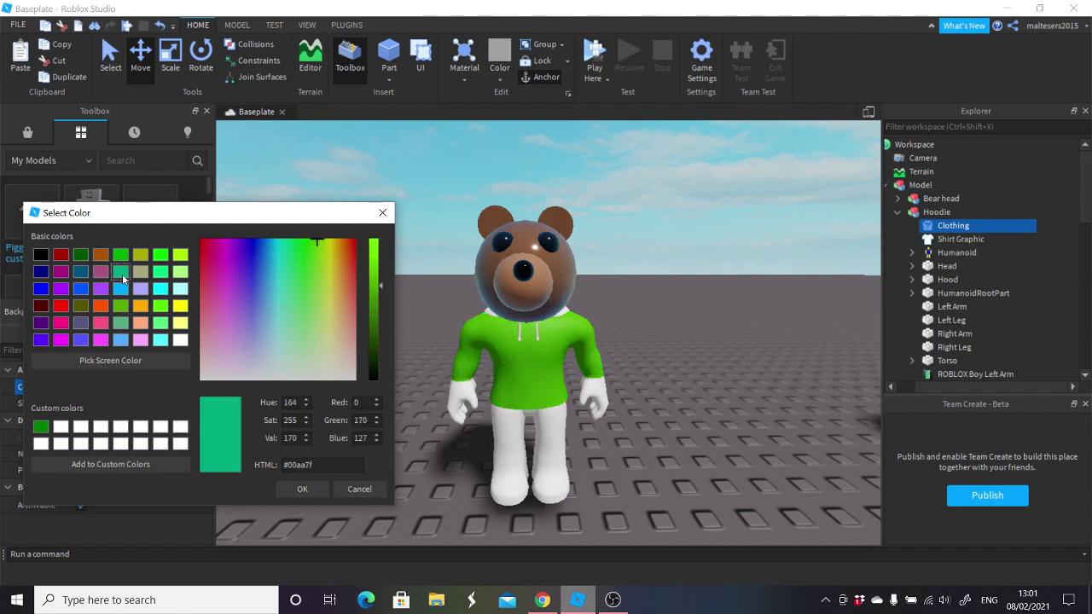
pyautogui.click(140, 254)
pyautogui.click(121, 254)
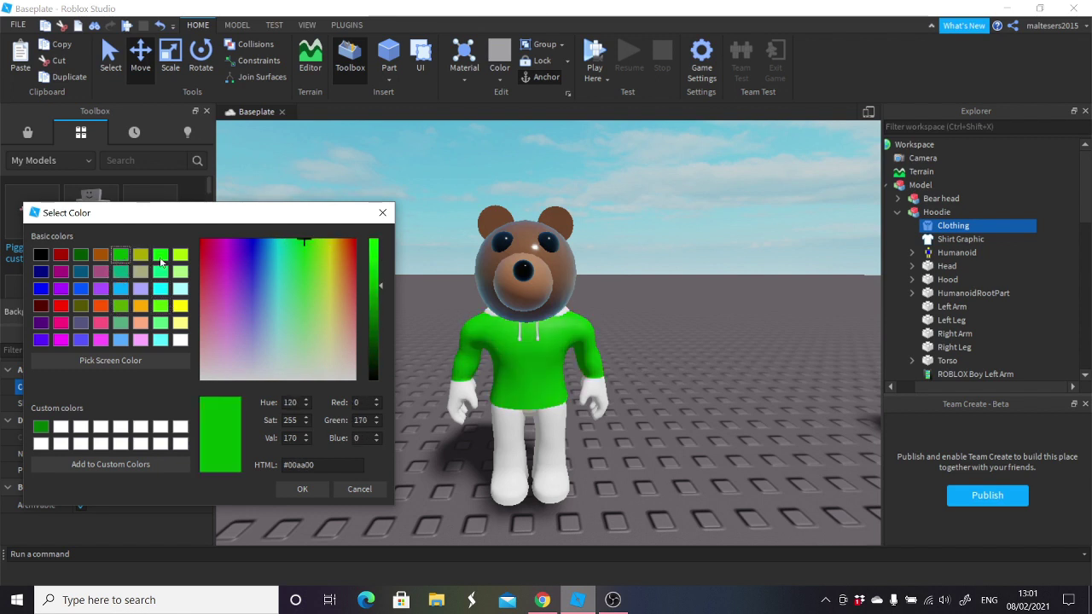
pyautogui.click(142, 256)
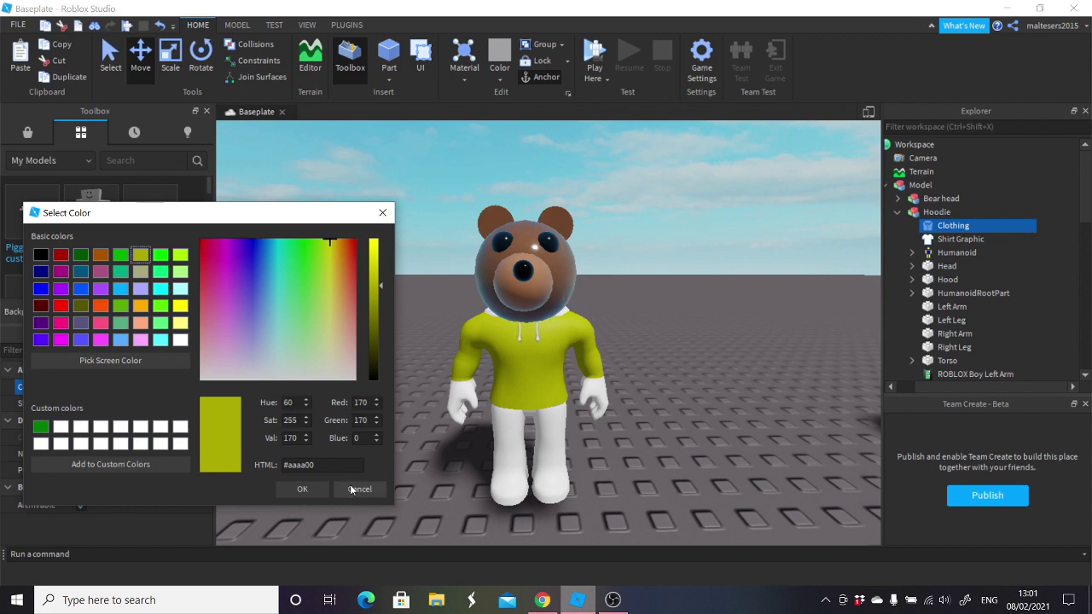
pyautogui.click(304, 488)
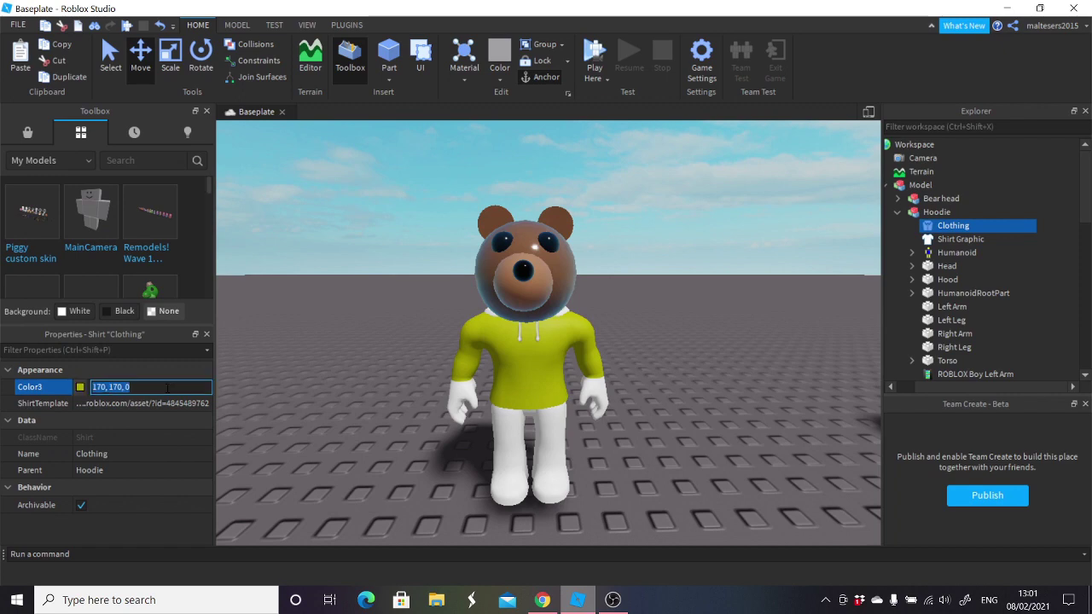
# Apply the Clothing's colour 170, 170, 0 to the Hood part so that it matches the hoodie.
pyautogui.moveTo(340, 388); pyautogui.dragTo(341, 388, button='right')
pyautogui.scroll(-3, 340, 388)
pyautogui.click(409, 357)
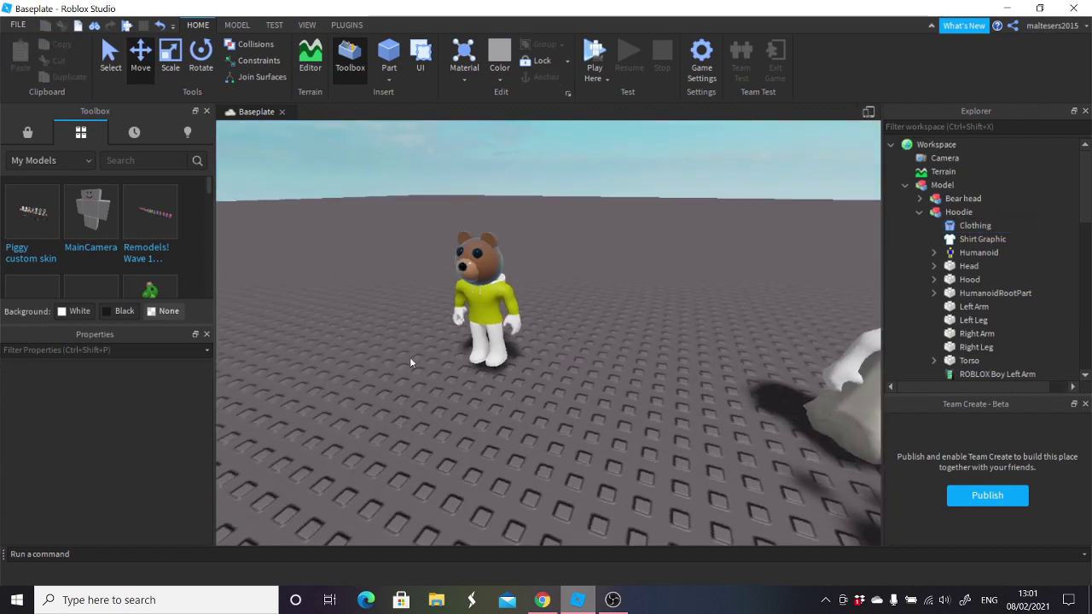
pyautogui.scroll(3, 710, 293)
pyautogui.click(947, 280)
pyautogui.moveTo(603, 251); pyautogui.dragTo(603, 251, button='right')
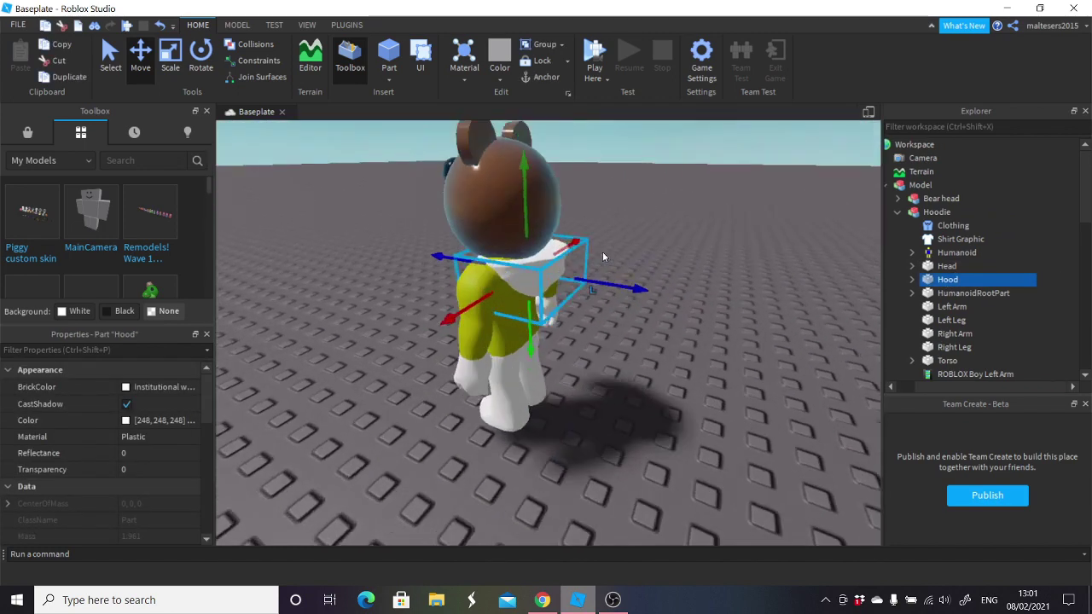
pyautogui.scroll(2, 602, 252)
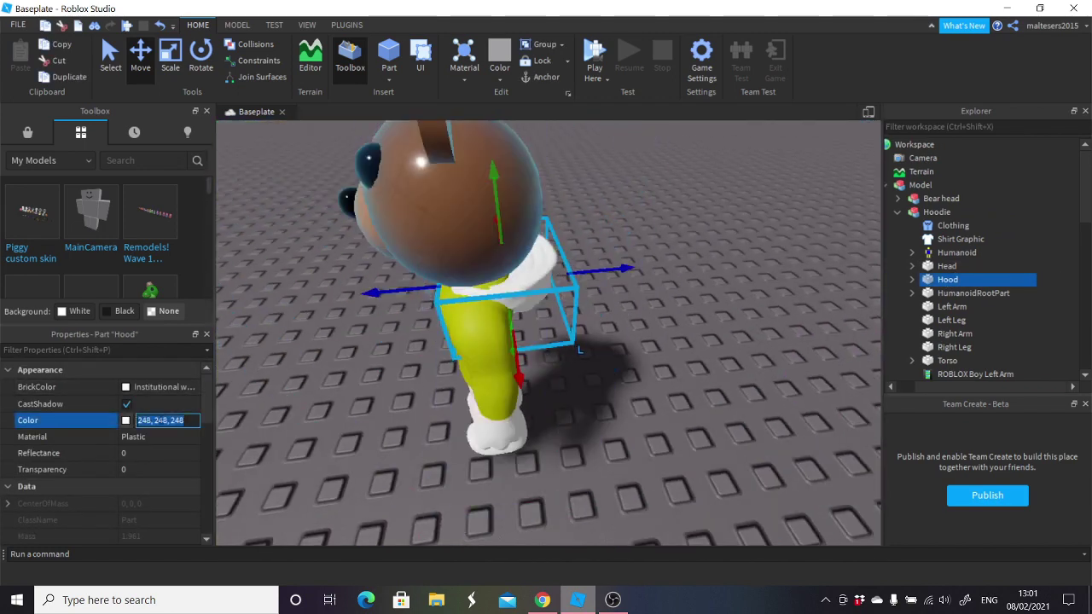
pyautogui.press('Return')
# Examine the recoloured hoodie and hood from several angles and distances.
pyautogui.click(672, 450)
pyautogui.scroll(-4, 675, 451)
pyautogui.moveTo(674, 451); pyautogui.dragTo(674, 451, button='right')
pyautogui.scroll(2, 675, 452)
pyautogui.scroll(3, 674, 451)
pyautogui.scroll(-5, 674, 451)
pyautogui.scroll(-2, 674, 451)
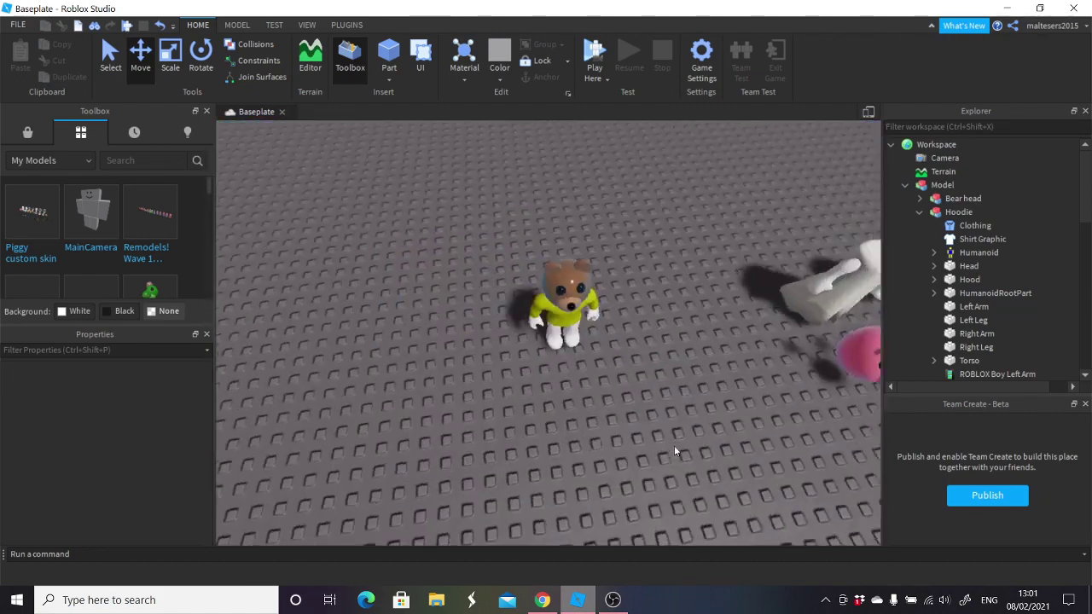
pyautogui.scroll(4, 675, 452)
pyautogui.scroll(-3, 675, 451)
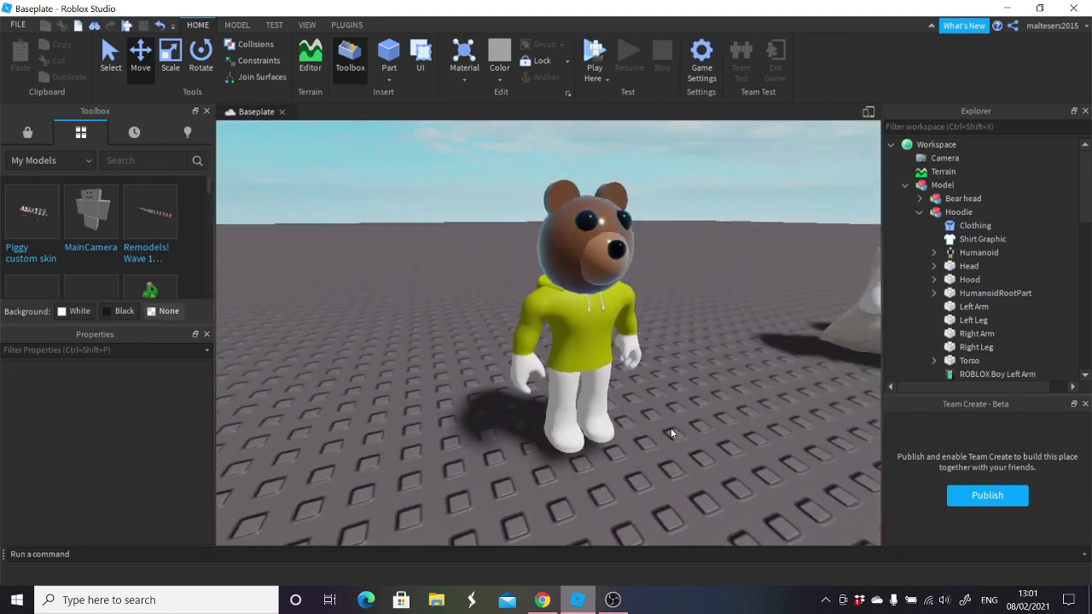
pyautogui.press('d')
pyautogui.press('a')
pyautogui.press('d')
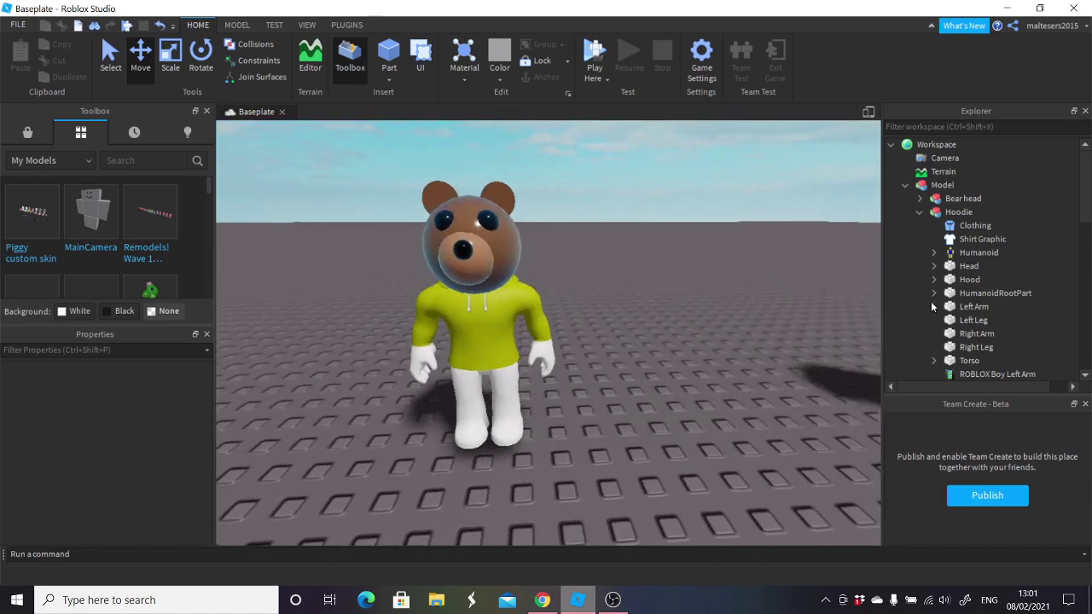
# Check which arm and leg parts belong to the Hoodie, and expand the Bear head to list its parts.
pyautogui.click(974, 333)
pyautogui.click(972, 307)
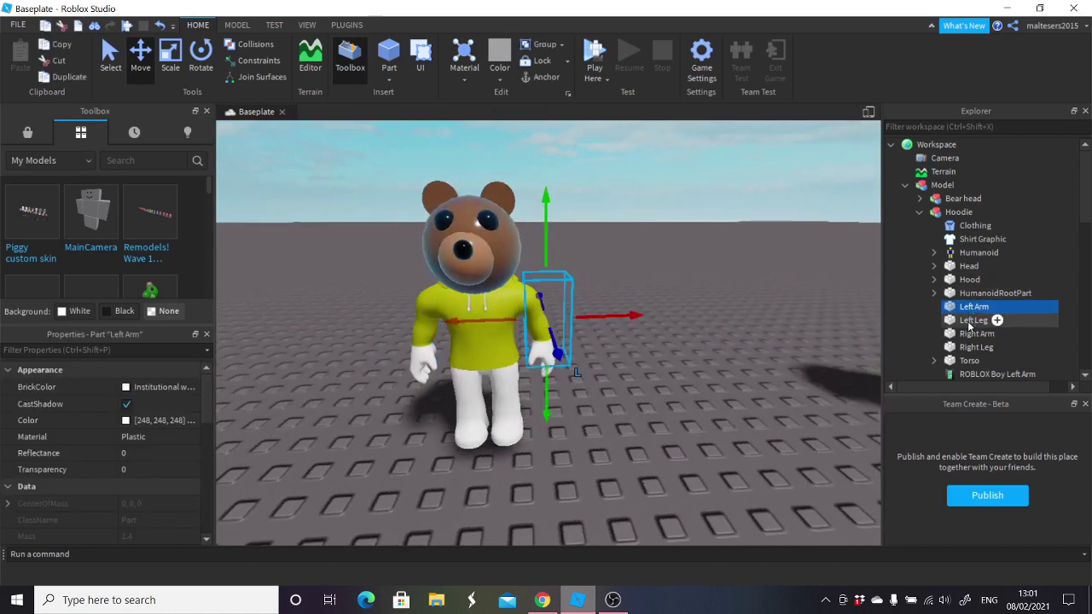
pyautogui.click(972, 320)
pyautogui.click(972, 334)
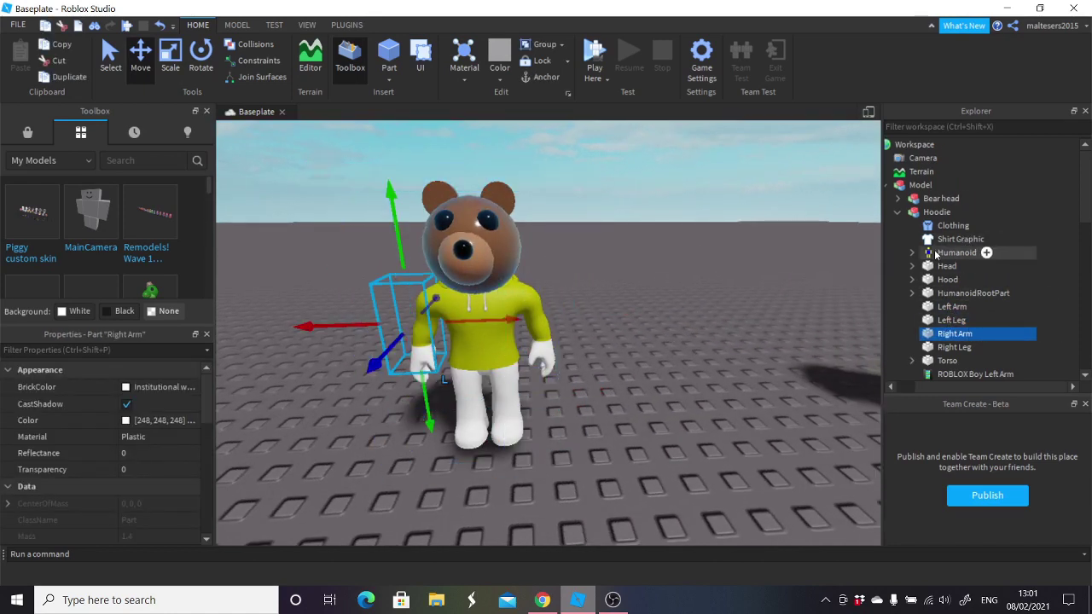
pyautogui.click(935, 212)
pyautogui.click(897, 198)
# Set the material of the Bear head's LEFT EAR to Ice.
pyautogui.click(957, 211)
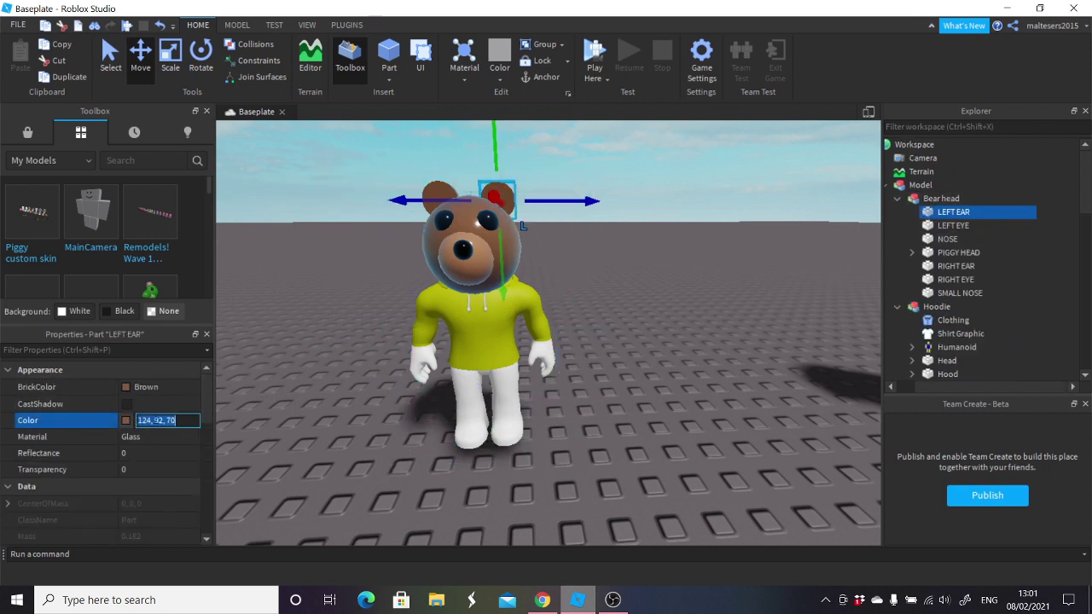
pyautogui.click(146, 439)
pyautogui.click(146, 438)
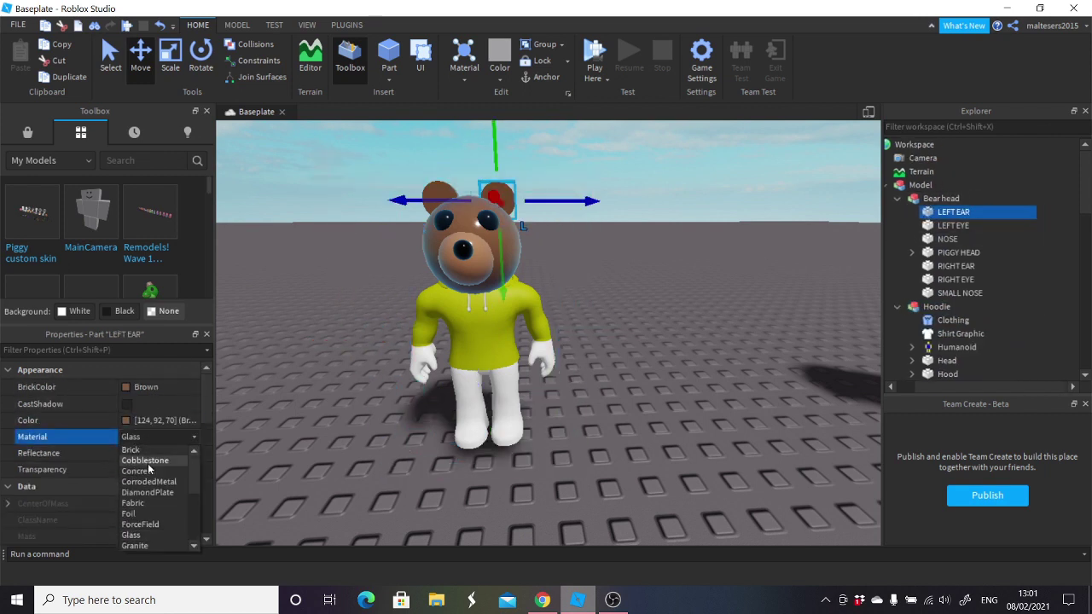
pyautogui.scroll(-2, 148, 467)
pyautogui.scroll(1, 147, 471)
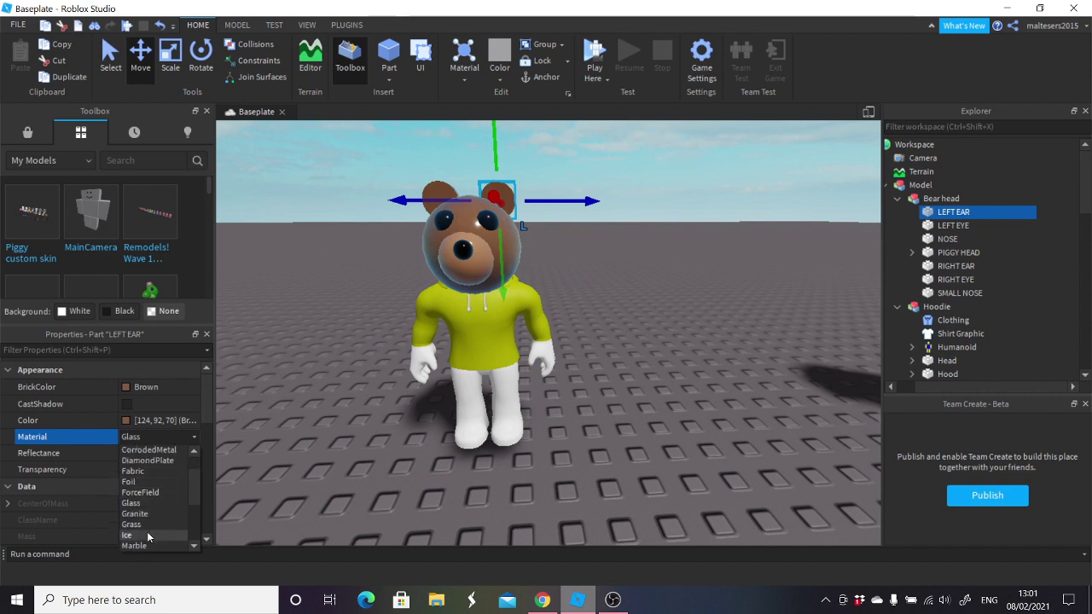
pyautogui.click(146, 532)
pyautogui.click(1052, 229)
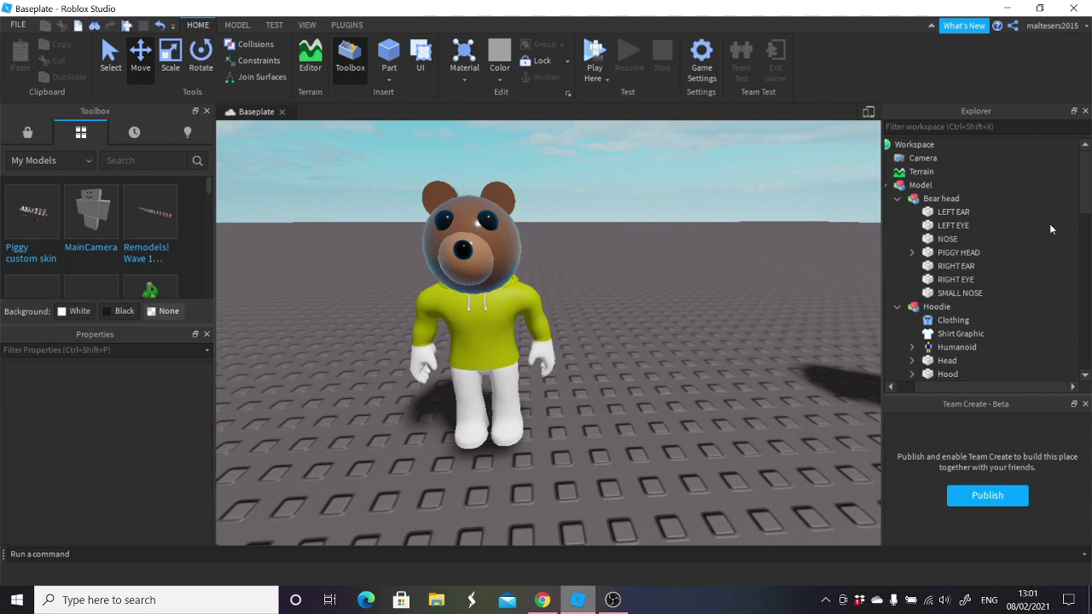
# Set the material of all seven Bear head parts, from LEFT EAR to SMALL NOSE, to Ice.
pyautogui.moveTo(1054, 207); pyautogui.dragTo(1000, 252)
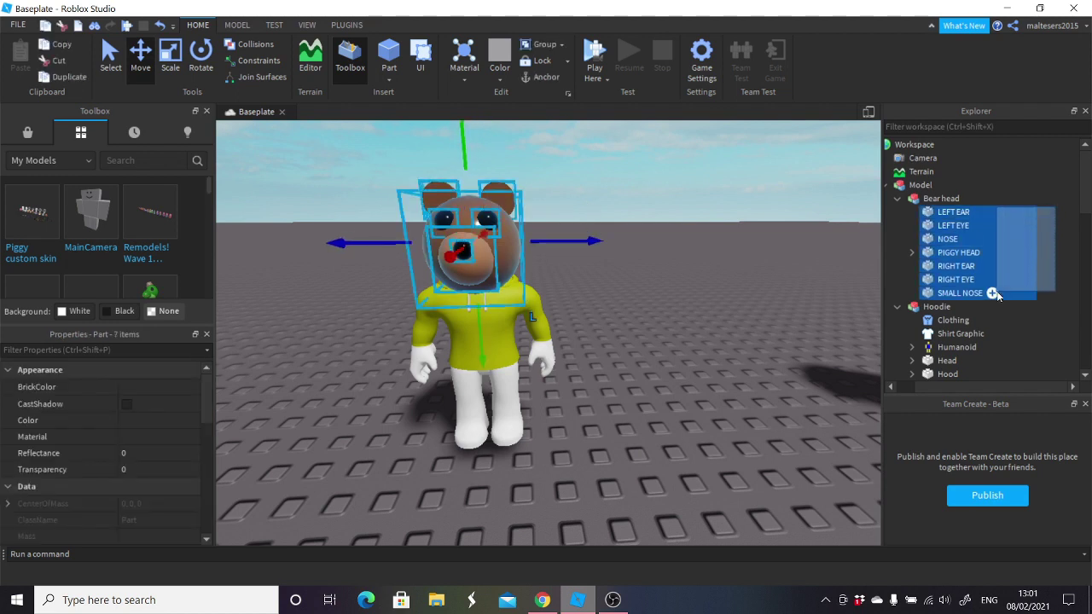
pyautogui.moveTo(996, 293); pyautogui.dragTo(994, 295)
pyautogui.scroll(-5, 158, 446)
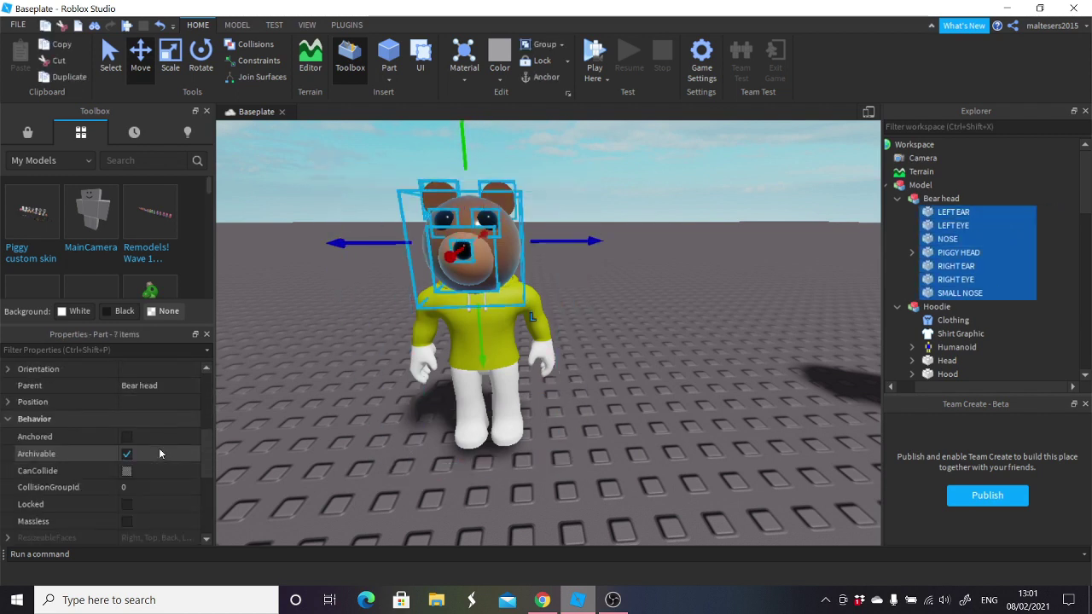
pyautogui.scroll(5, 152, 407)
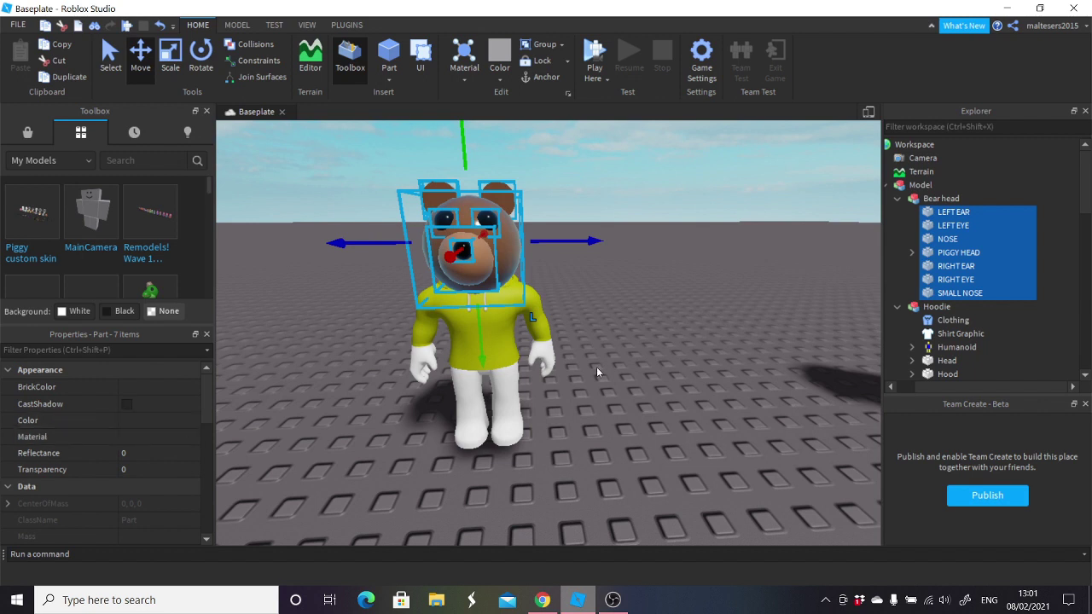
pyautogui.click(150, 431)
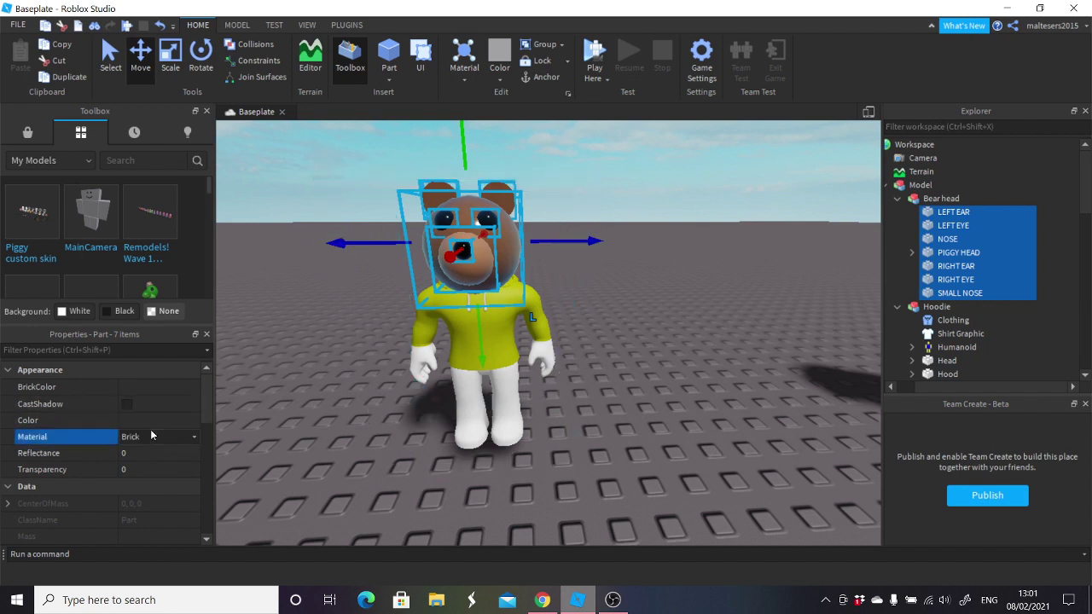
pyautogui.click(150, 437)
pyautogui.scroll(-3, 140, 499)
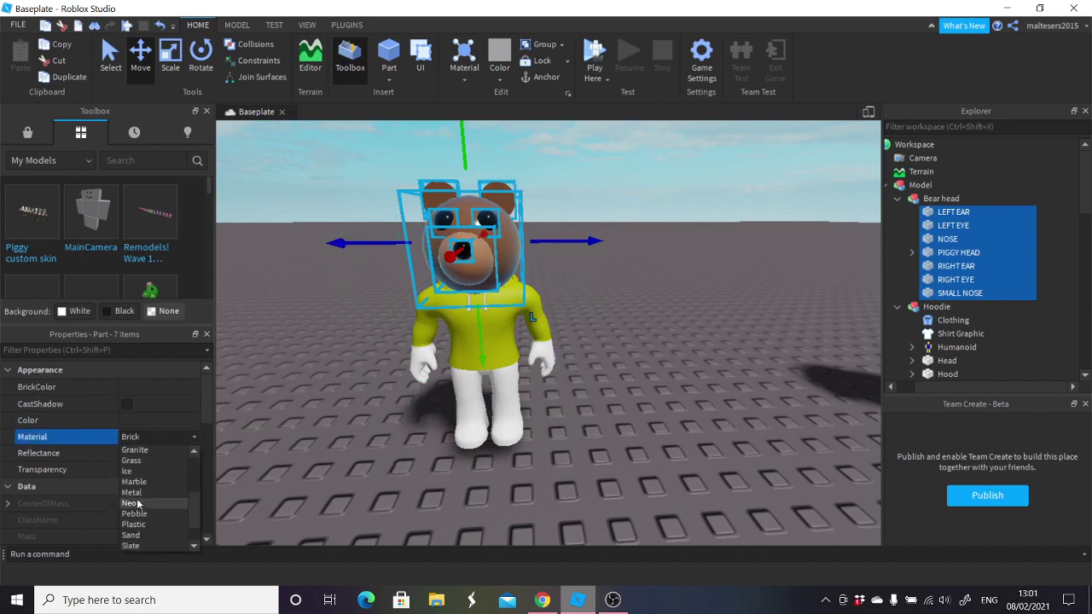
pyautogui.click(138, 473)
# Examine how the Bear head's new material looks on the character from near and far.
pyautogui.click(592, 413)
pyautogui.scroll(-3, 593, 414)
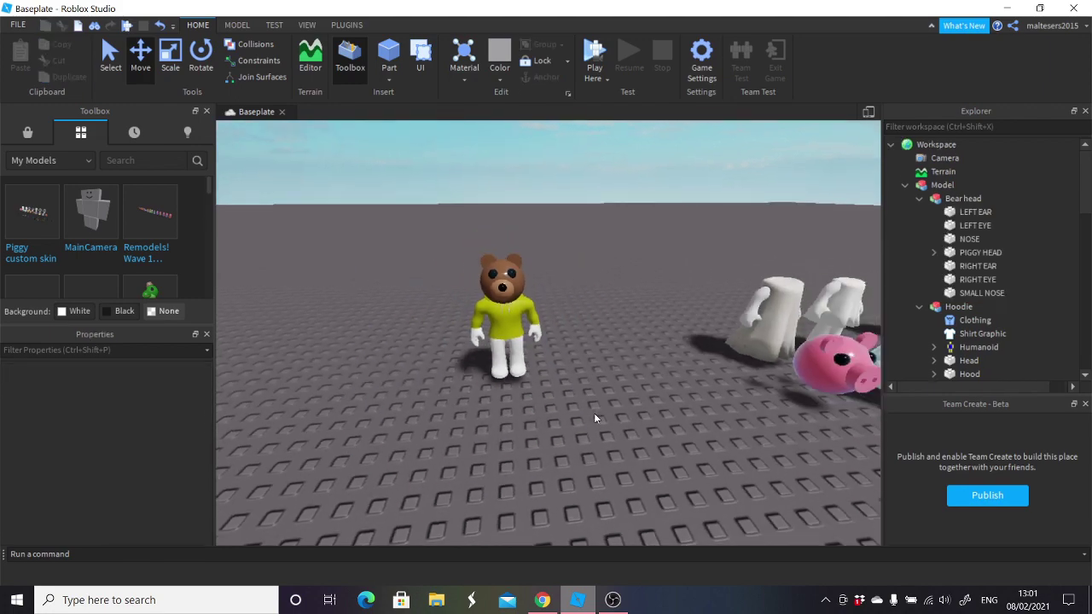
pyautogui.scroll(5, 594, 415)
pyautogui.moveTo(594, 414); pyautogui.dragTo(593, 414, button='right')
pyautogui.scroll(-5, 593, 414)
pyautogui.scroll(-3, 594, 416)
pyautogui.scroll(6, 593, 414)
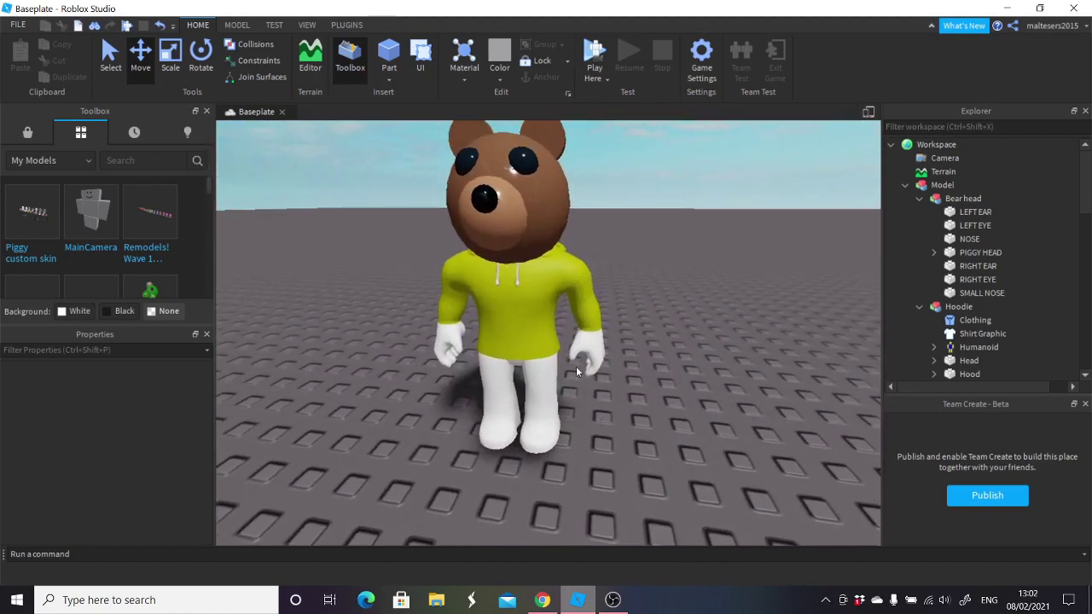
pyautogui.click(601, 333)
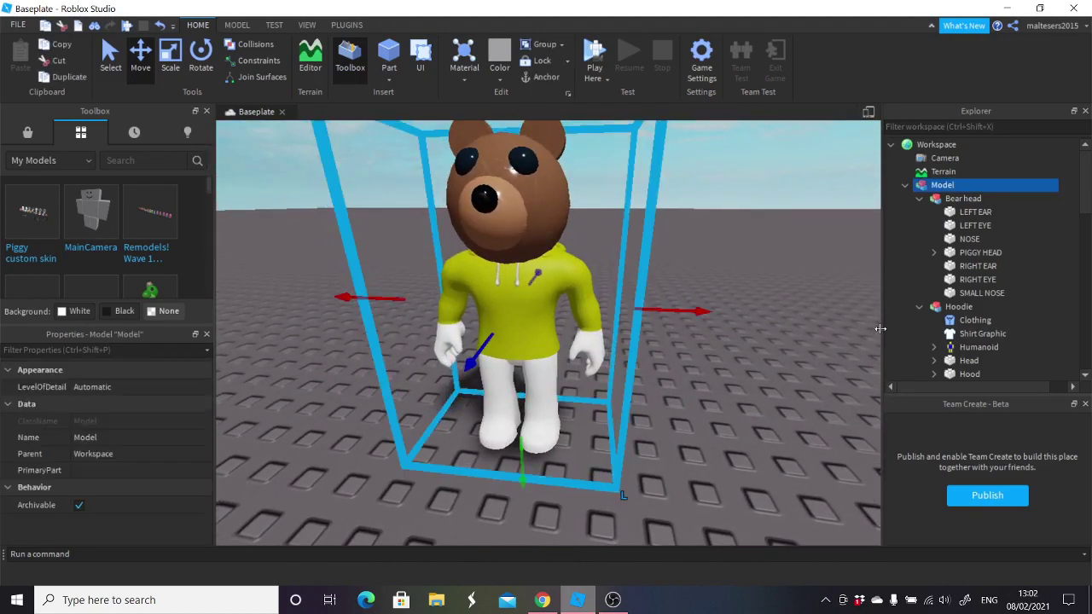
# Copy the Color value of the Bear head's PIGGY HEAD part.
pyautogui.click(978, 292)
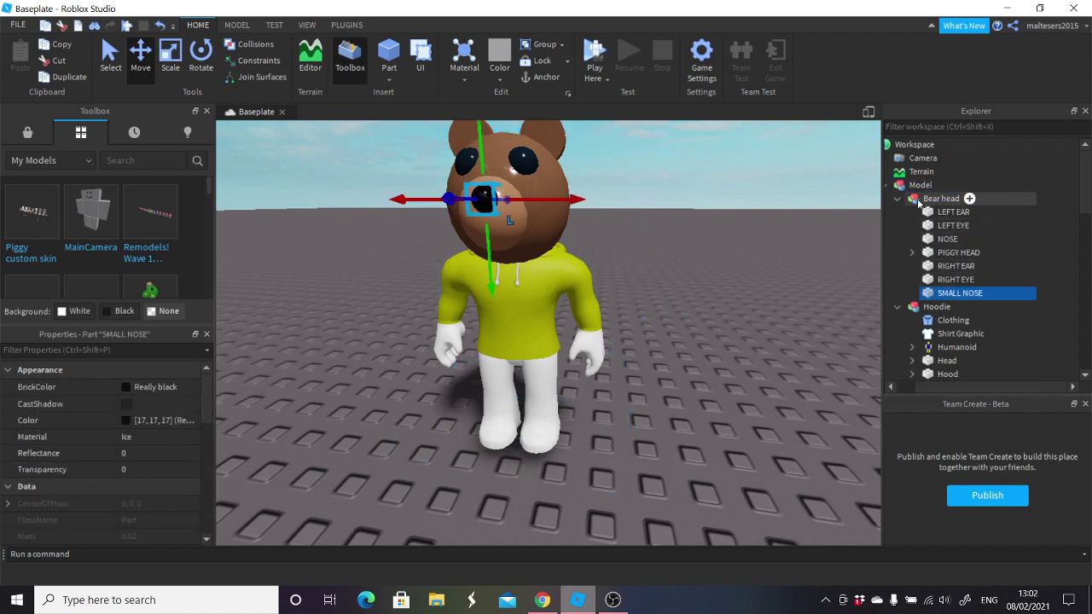
pyautogui.click(939, 211)
pyautogui.click(954, 252)
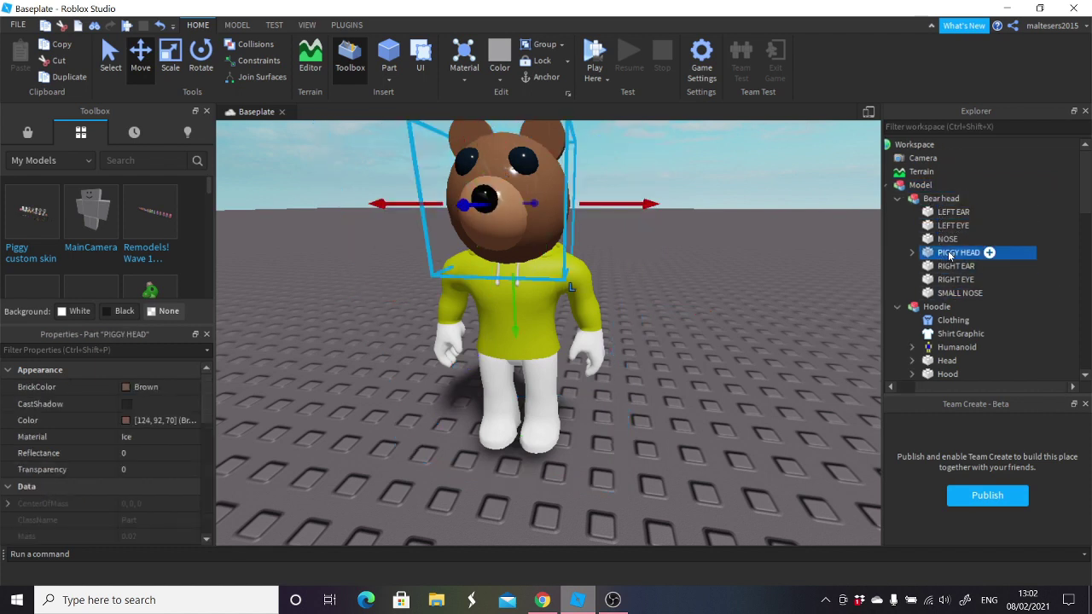
pyautogui.click(159, 421)
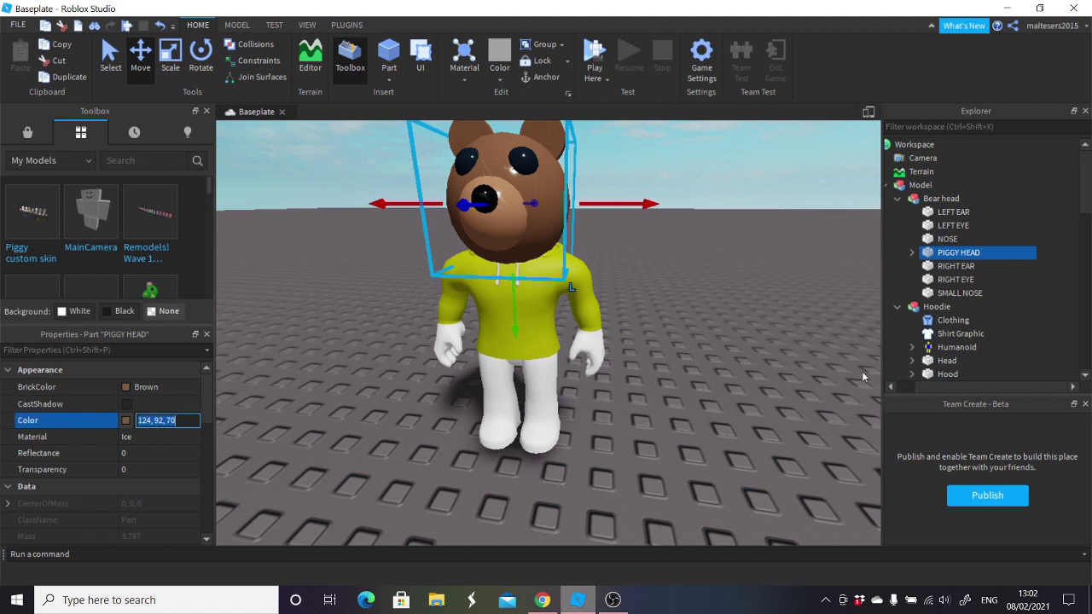
# Set the Color of the Hoodie's Left Arm to 124, 92, 70.
pyautogui.click(898, 199)
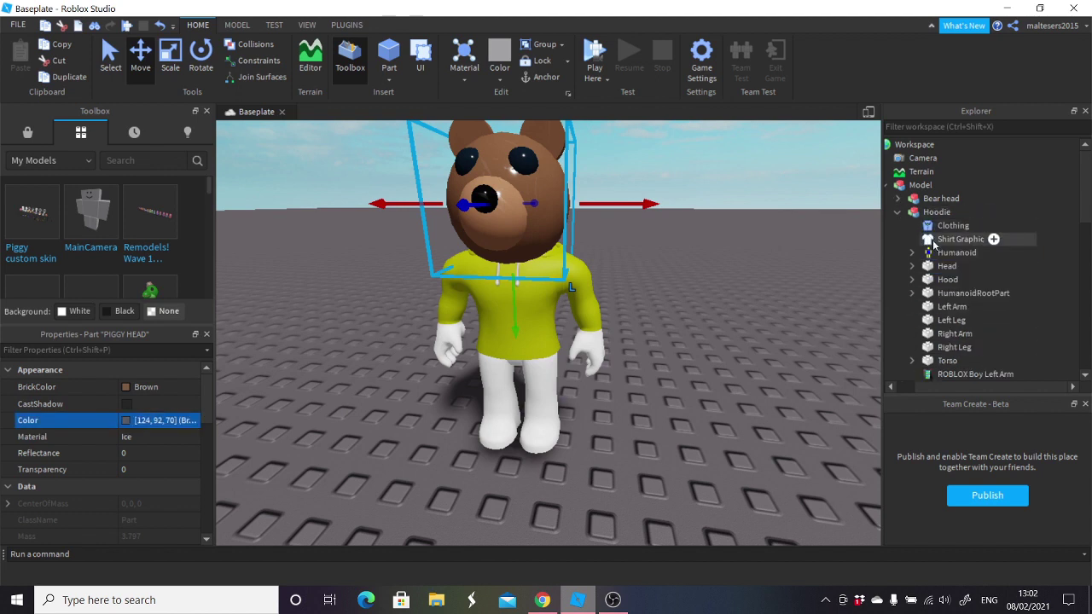
pyautogui.click(949, 320)
pyautogui.press('Up')
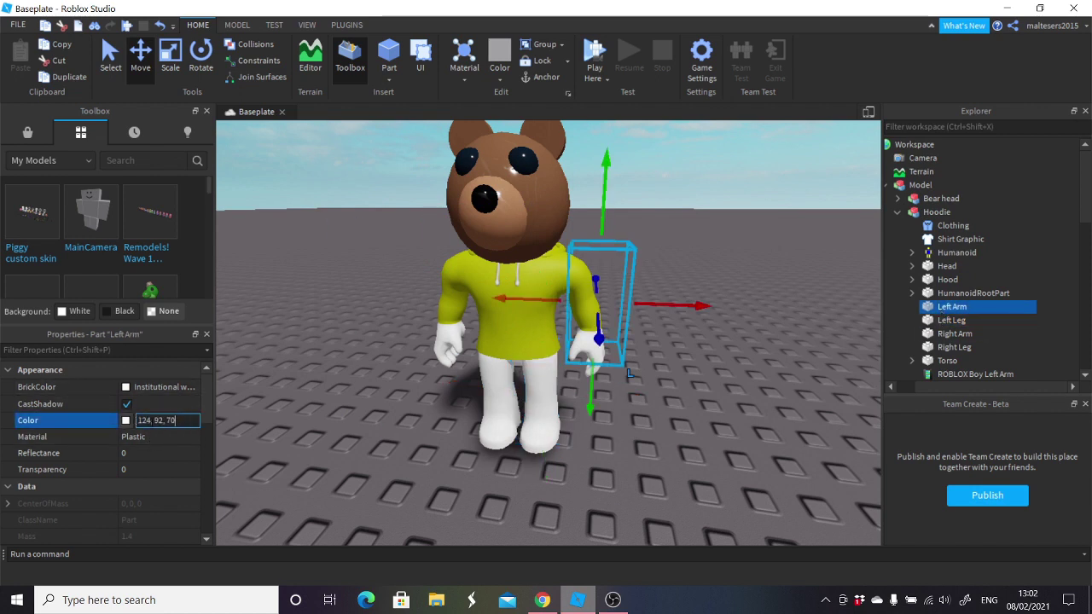
pyautogui.press('Down')
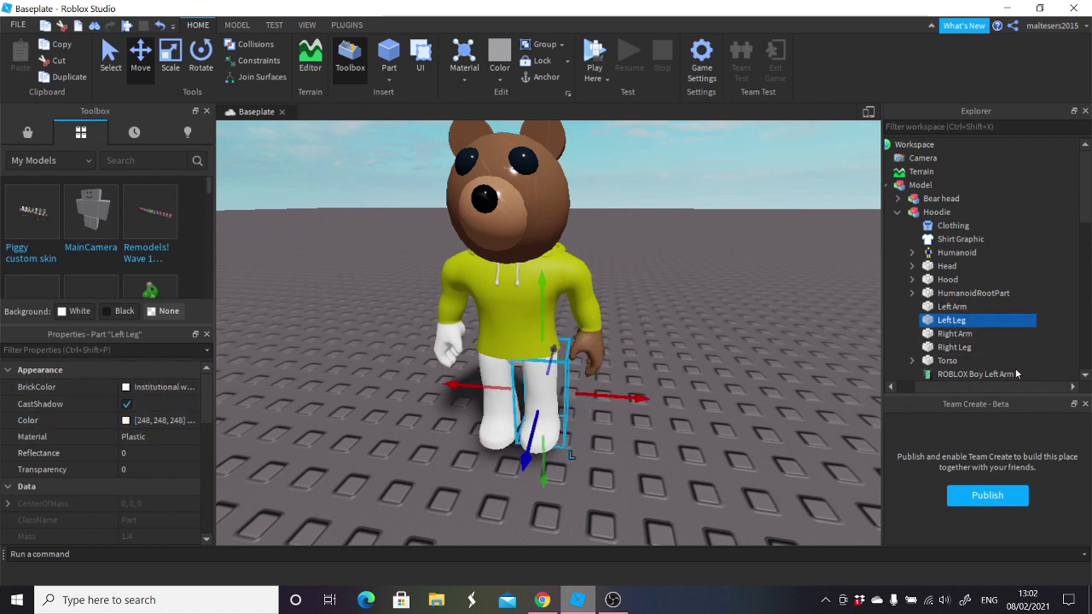
# Set the Color of the Hoodie's Right Arm to 124, 92, 70 and check both hands on the character.
pyautogui.click(953, 336)
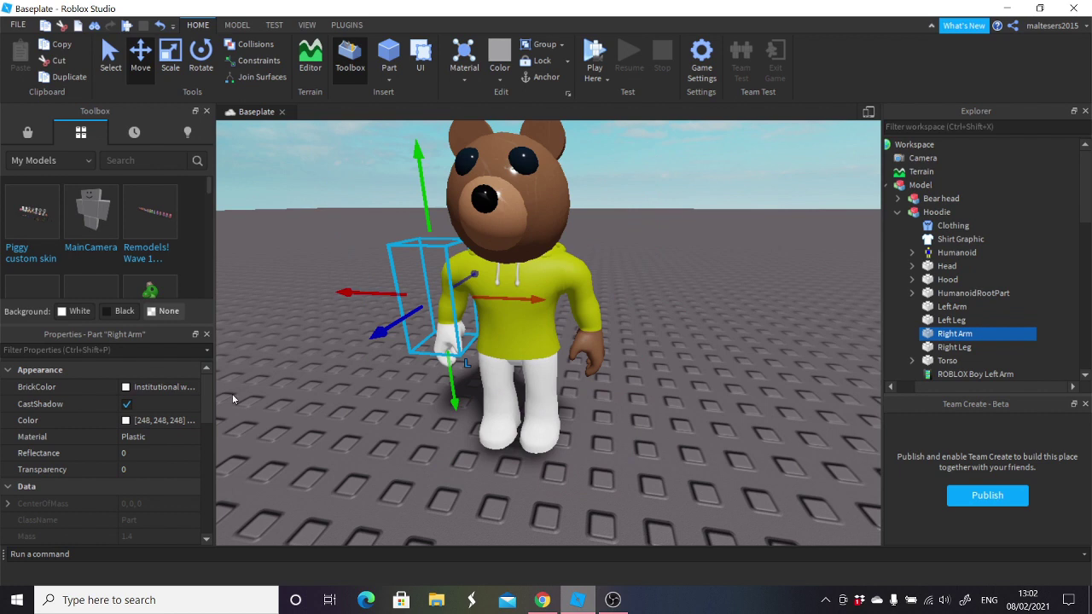
pyautogui.click(162, 421)
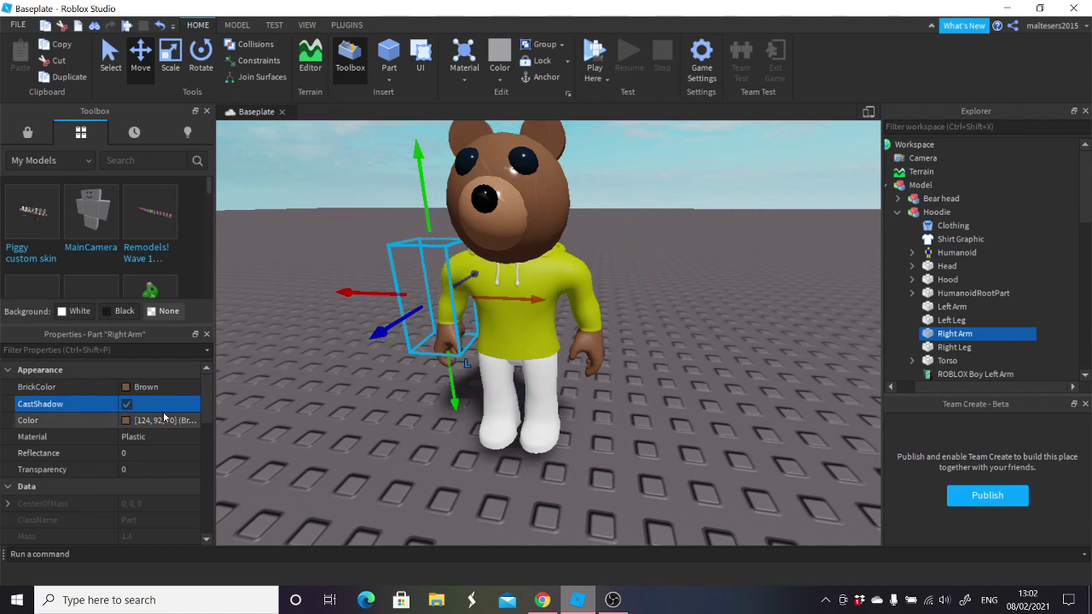
pyautogui.click(360, 423)
pyautogui.scroll(-5, 363, 422)
pyautogui.scroll(5, 408, 415)
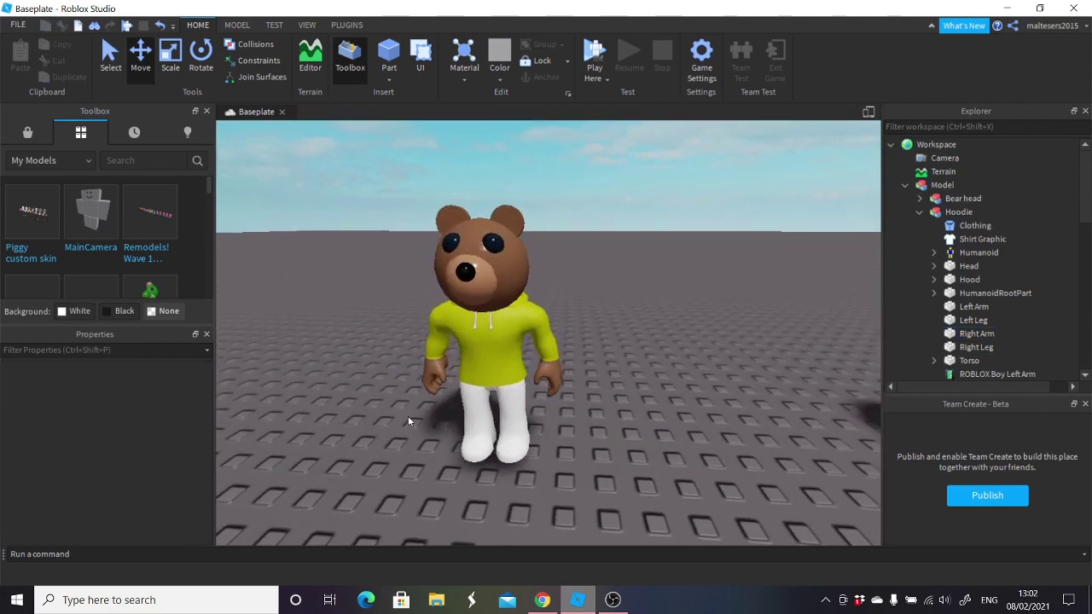
pyautogui.scroll(-2, 646, 398)
pyautogui.scroll(3, 647, 397)
# Set the BrickColor of the Hoodie's Left Leg to Storm blue.
pyautogui.click(974, 307)
pyautogui.click(973, 319)
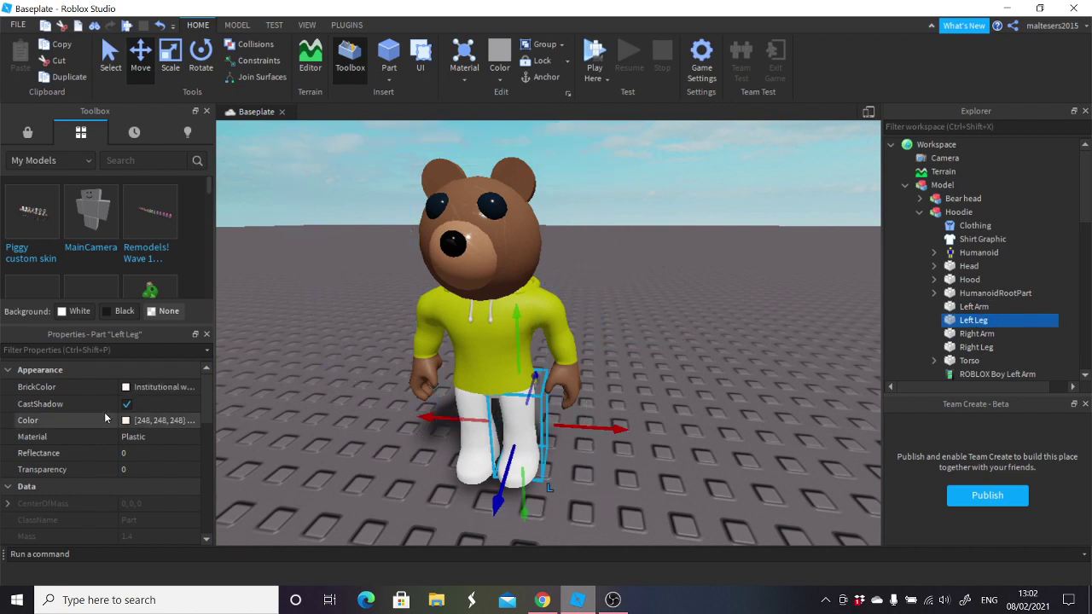
pyautogui.click(135, 389)
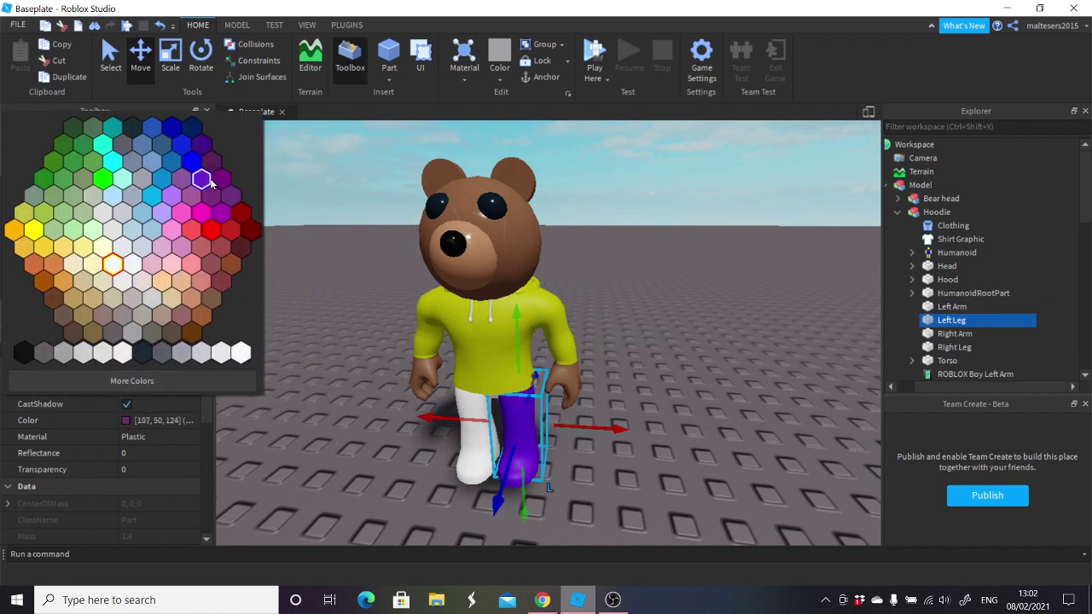
pyautogui.click(160, 151)
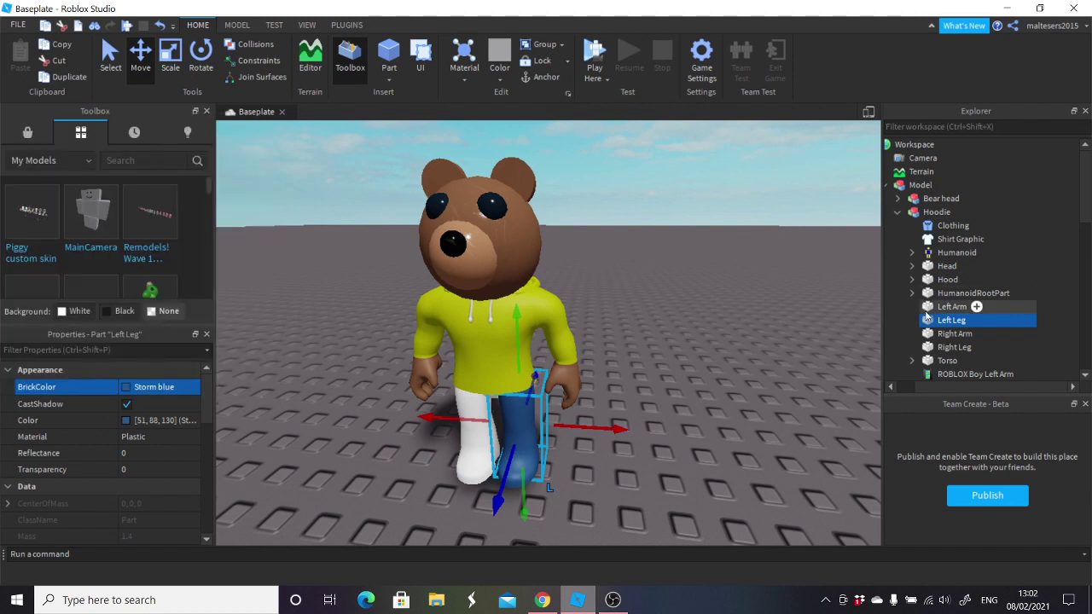
# Give the Hoodie's Right Leg the same Storm blue BrickColor as the Left Leg.
pyautogui.click(954, 347)
pyautogui.click(954, 333)
pyautogui.click(954, 347)
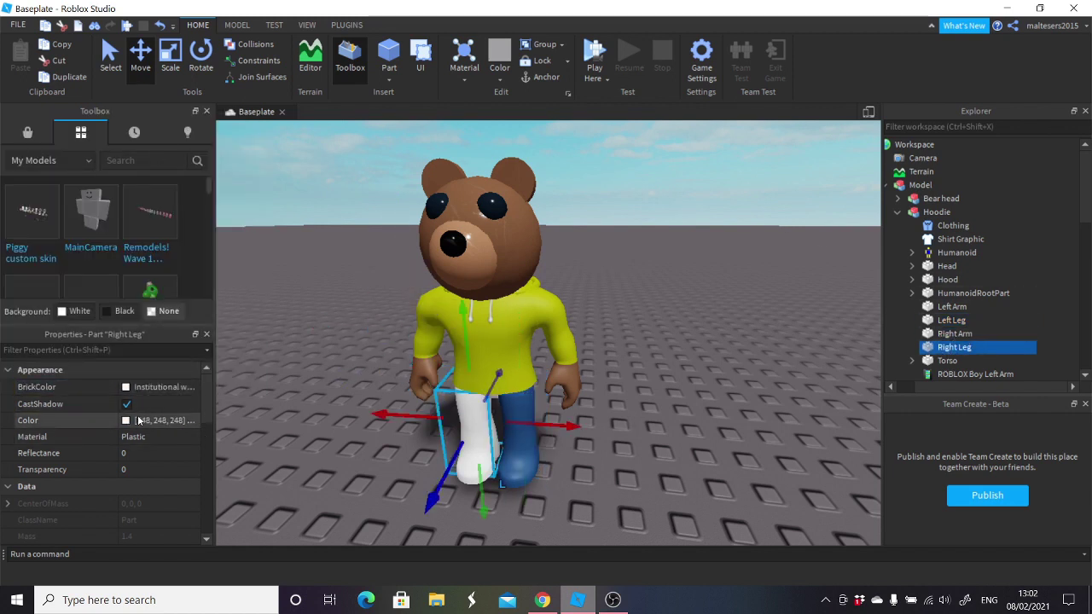
pyautogui.click(123, 386)
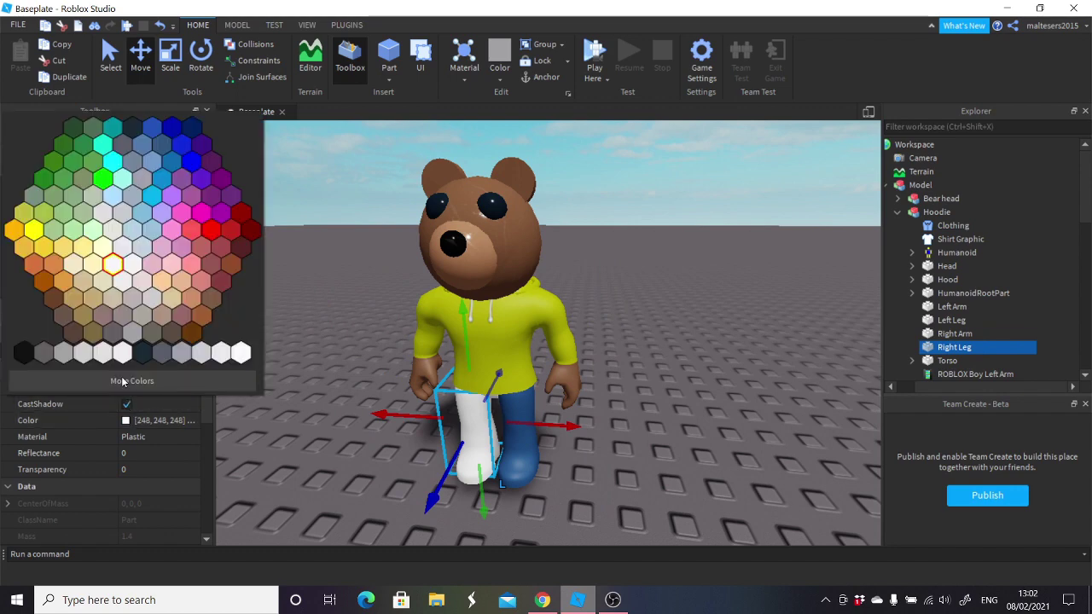
pyautogui.click(162, 147)
pyautogui.click(733, 414)
pyautogui.scroll(-5, 749, 402)
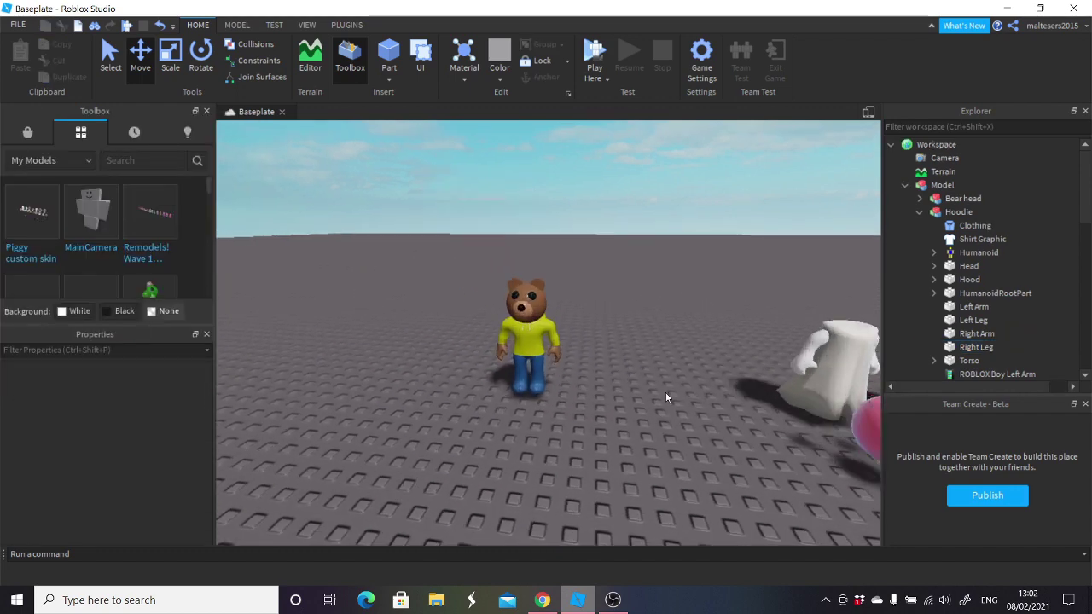
# Go to the Piggy custom model's display of parts and list the contents of its Pupils group.
pyautogui.moveTo(749, 401); pyautogui.dragTo(601, 359, button='right')
pyautogui.press('w')
pyautogui.click(601, 362)
pyautogui.press('a')
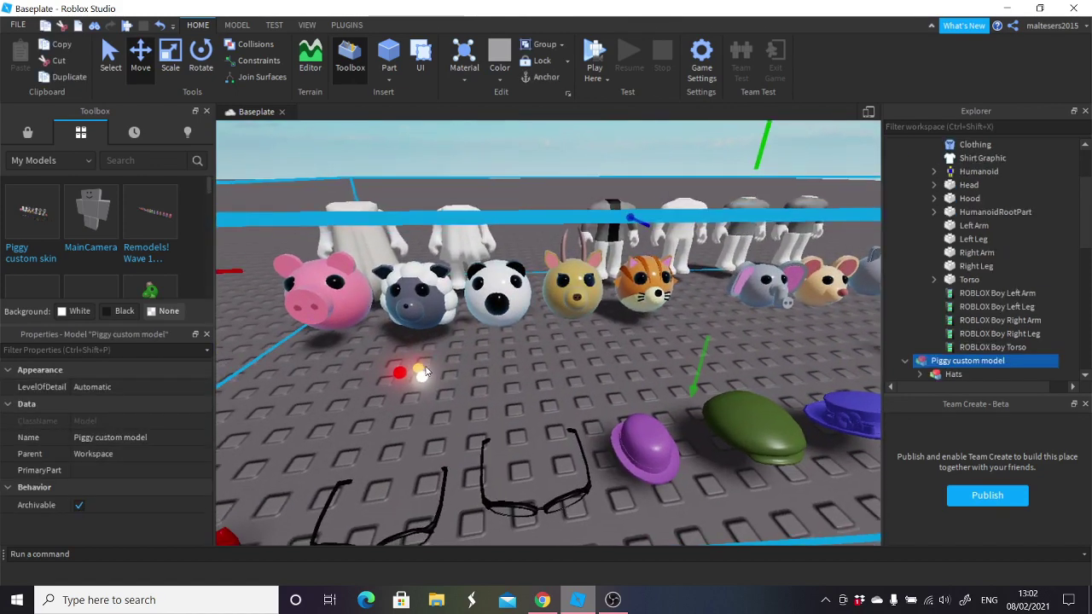
pyautogui.scroll(-2, 938, 315)
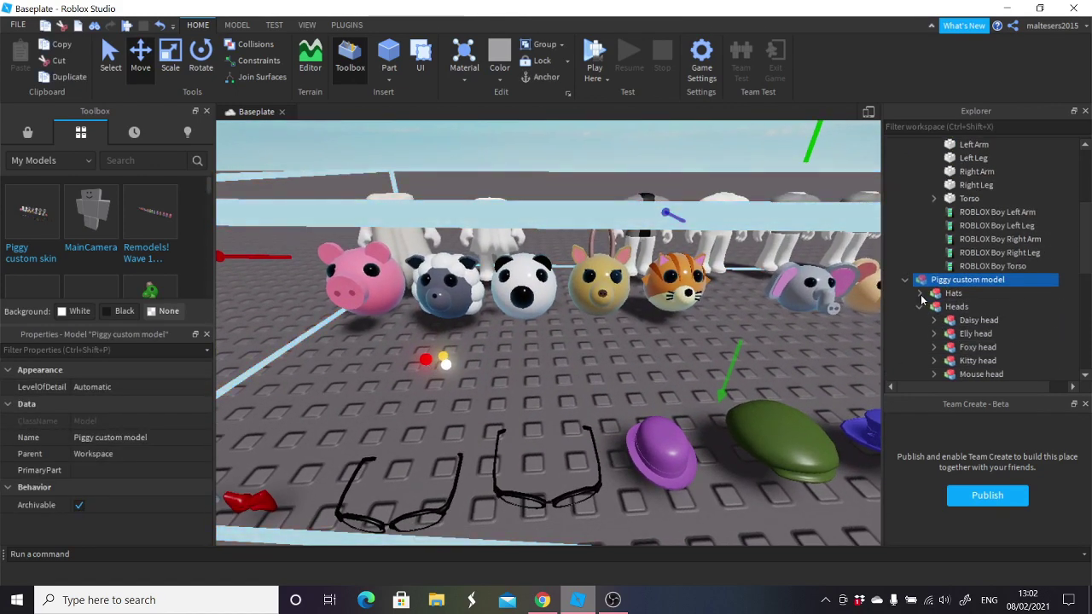
pyautogui.click(920, 320)
pyautogui.scroll(-2, 939, 290)
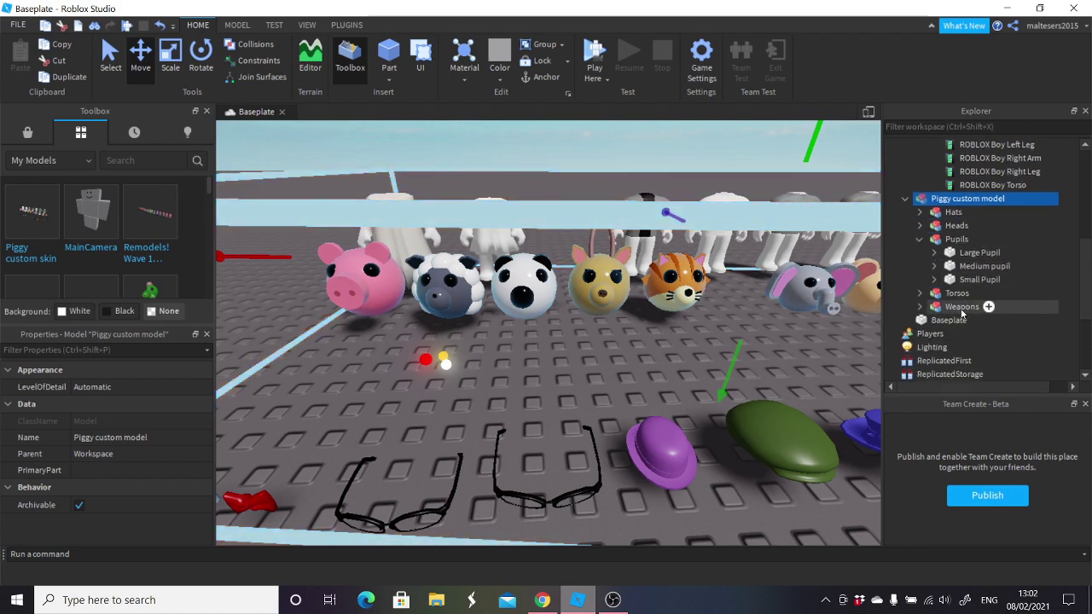
# Compare the Large, Medium and Small pupils up close beside the animal heads.
pyautogui.click(980, 252)
pyautogui.press('f')
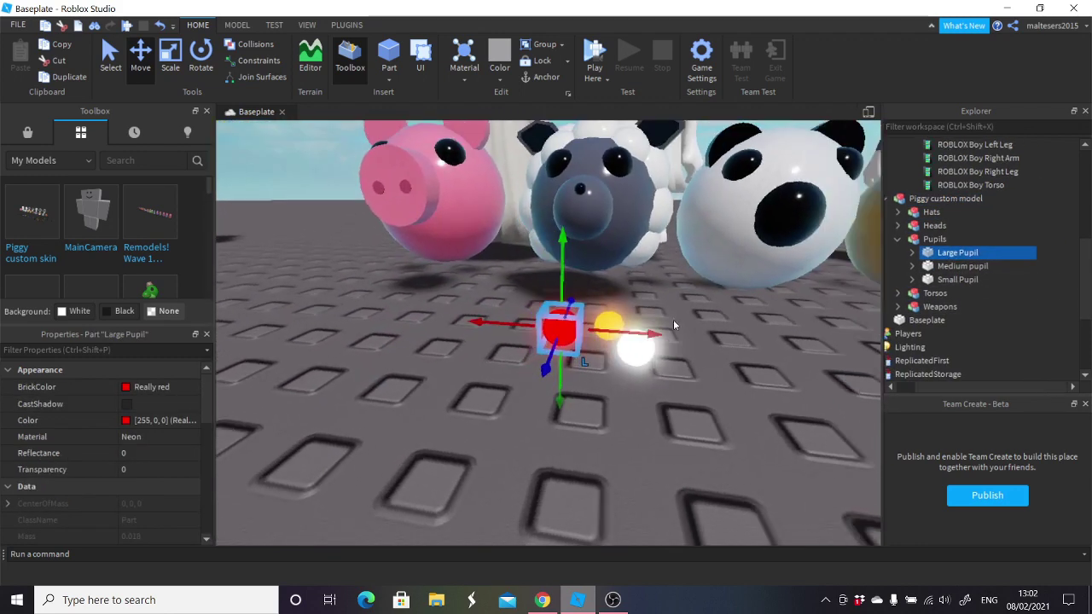
pyautogui.click(979, 267)
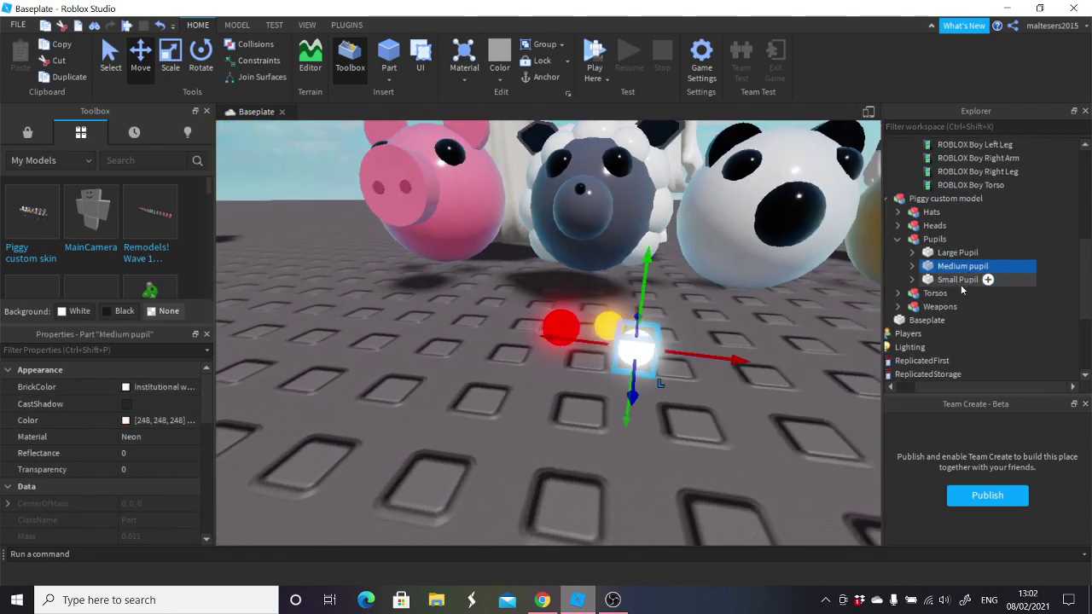
pyautogui.scroll(-5, 694, 292)
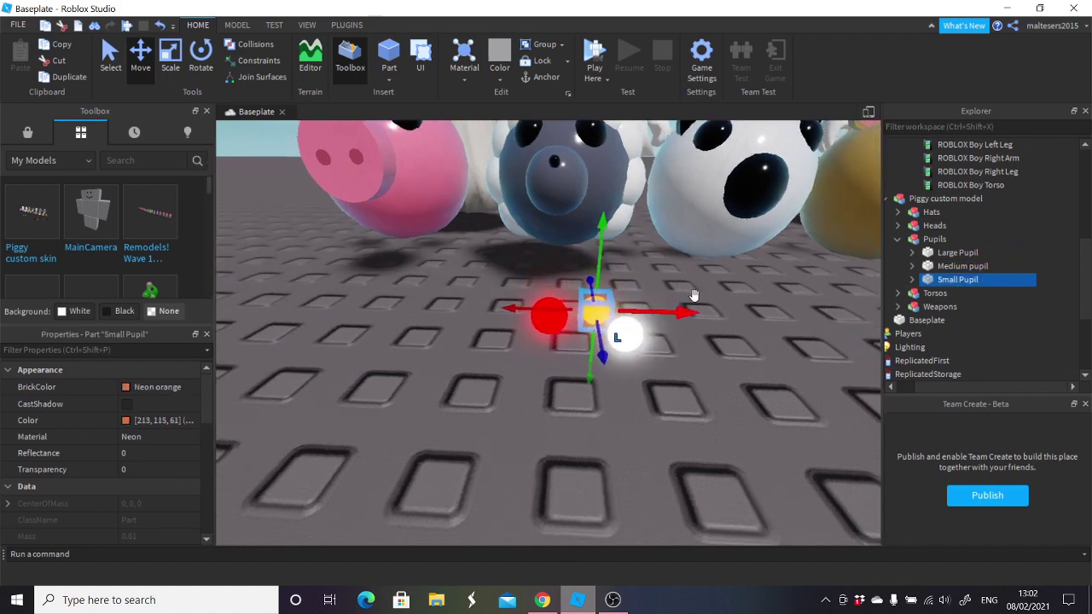
pyautogui.click(646, 341)
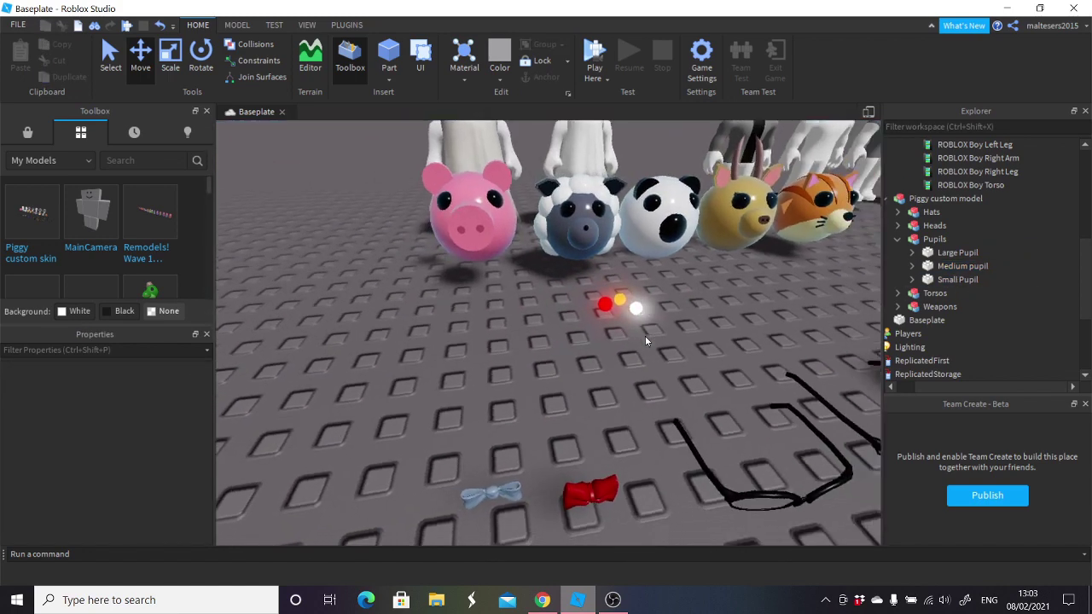
pyautogui.scroll(-2, 646, 341)
pyautogui.click(599, 315)
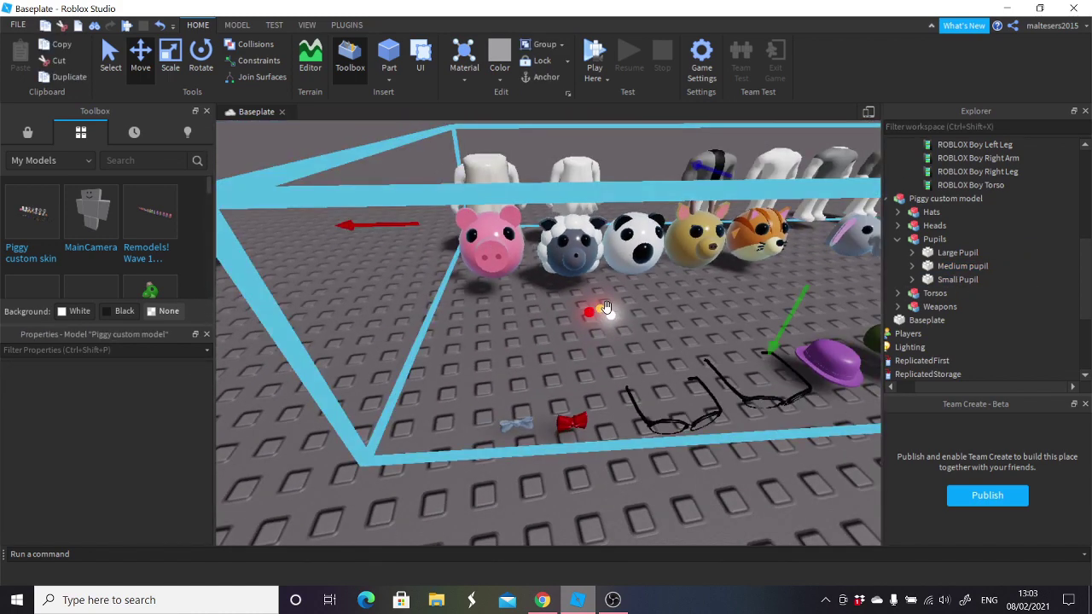
# Bring the Medium pupil in front of the bear character and take it out of the Pupils group into Workspace.
pyautogui.click(967, 255)
pyautogui.moveTo(837, 273)
pyautogui.mouseDown(button='right')
pyautogui.moveTo(806, 273)
pyautogui.moveTo(825, 275)
pyautogui.mouseUp(button='right')
pyautogui.click(961, 266)
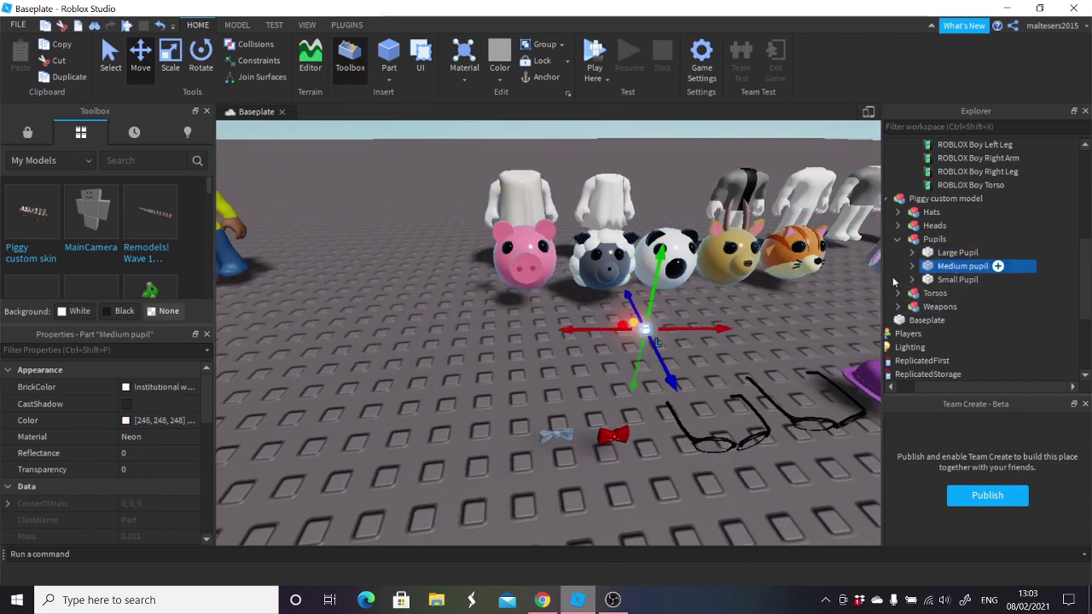
pyautogui.press('f')
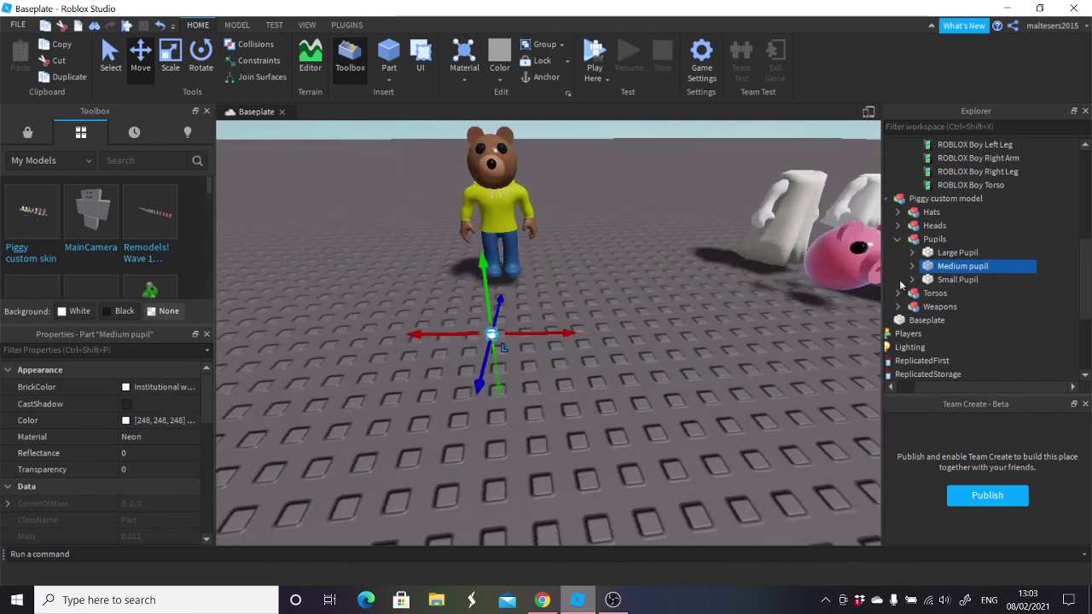
pyautogui.moveTo(954, 266); pyautogui.dragTo(921, 145)
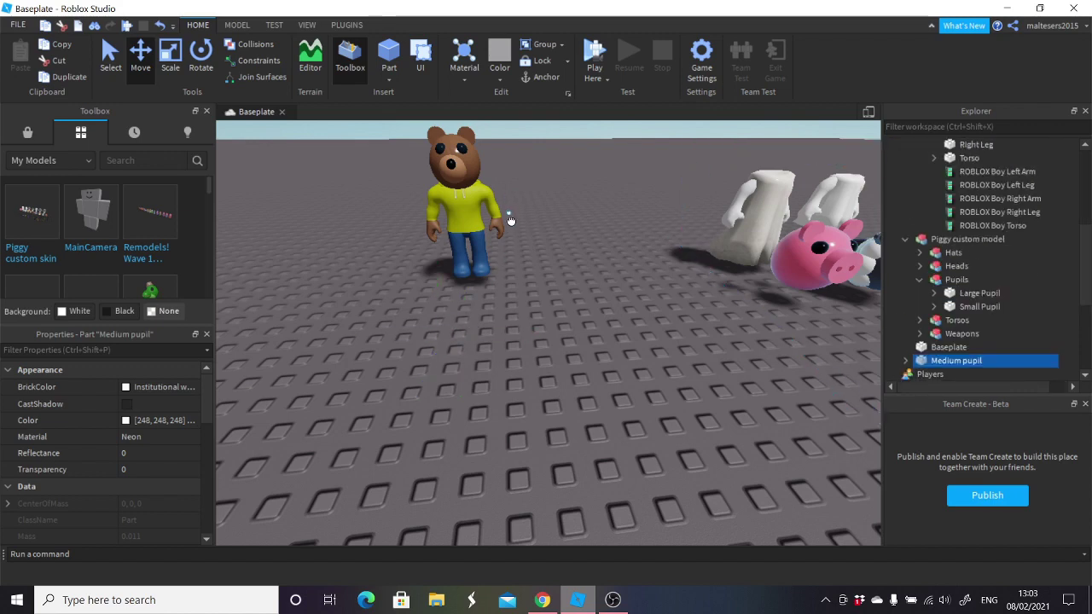
# Move the Medium pupil up to the bear's left eye.
pyautogui.moveTo(463, 148); pyautogui.dragTo(471, 154, button='right')
pyautogui.moveTo(492, 190); pyautogui.dragTo(462, 195)
pyautogui.moveTo(465, 198); pyautogui.dragTo(464, 198, button='right')
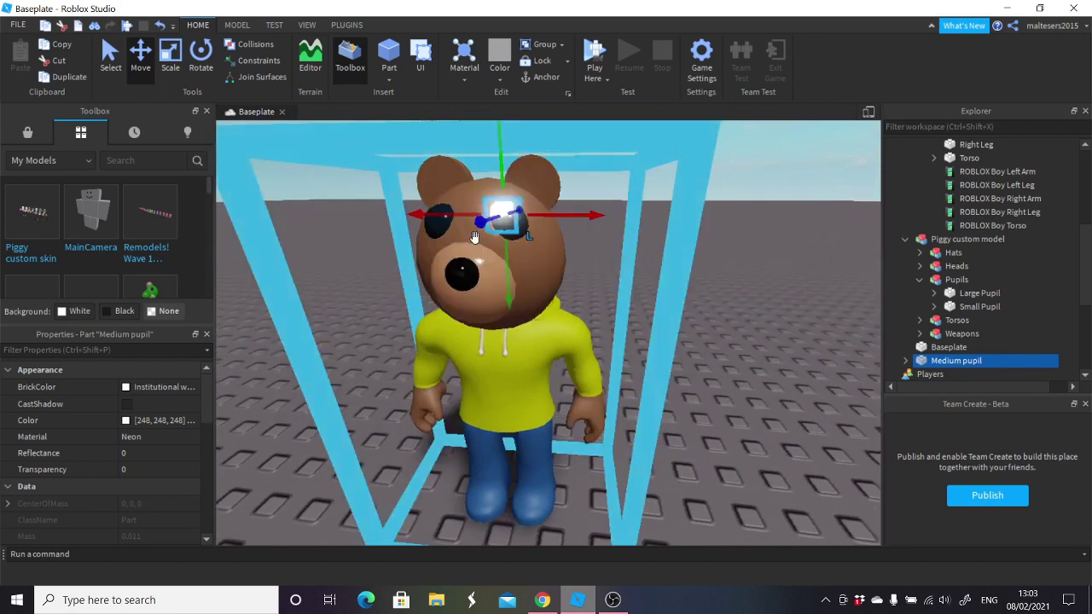
pyautogui.scroll(3, 499, 256)
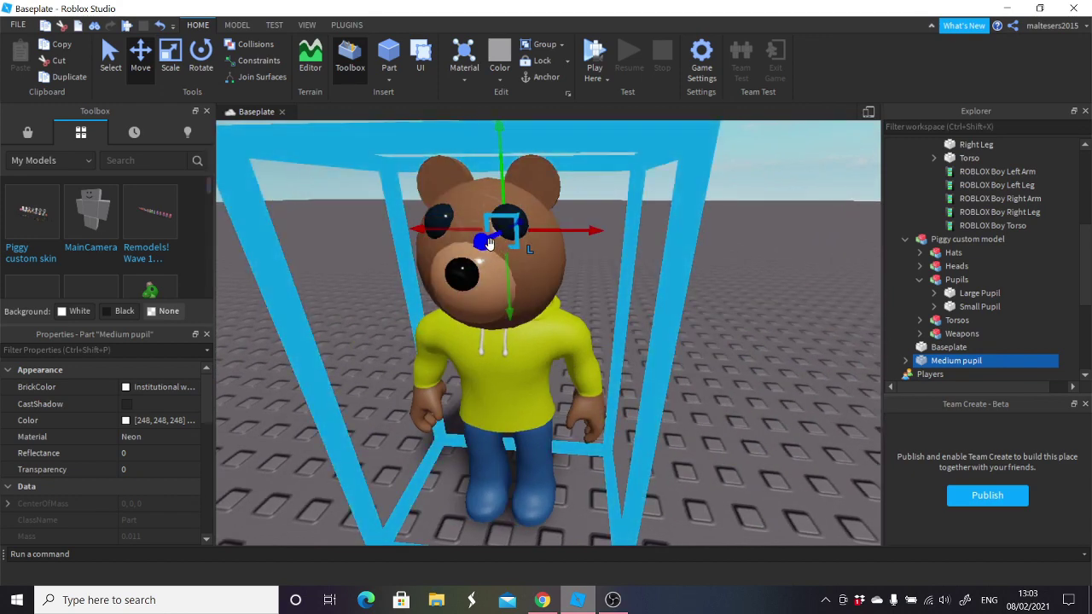
# Fine-tune the Medium pupil's position until it sits centred on the front of the bear's left eye, checking it from several angles.
pyautogui.moveTo(486, 243); pyautogui.dragTo(549, 232)
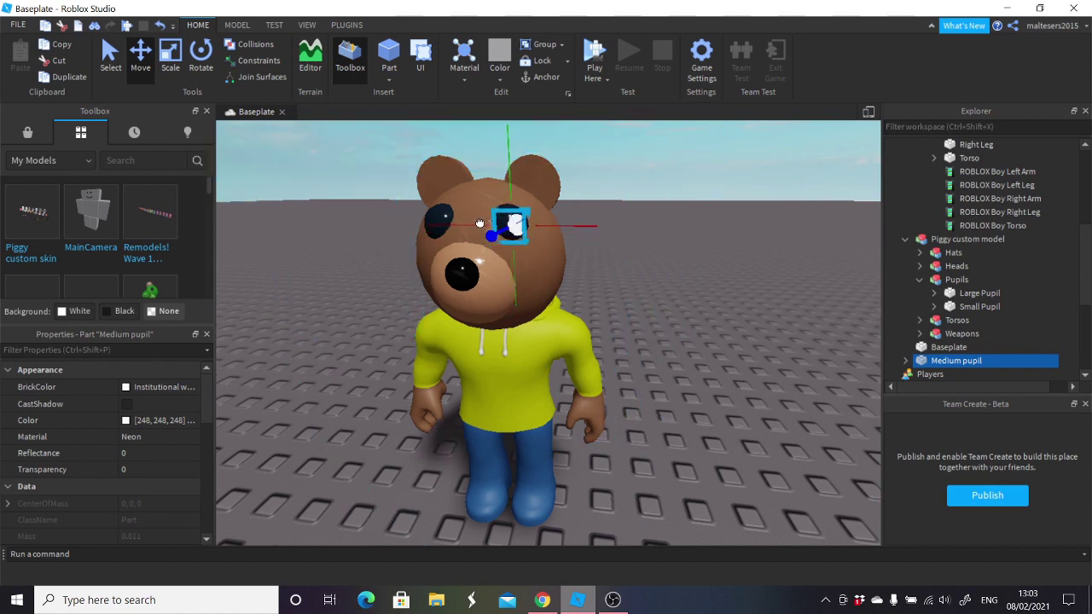
pyautogui.moveTo(481, 221)
pyautogui.mouseDown()
pyautogui.moveTo(459, 224)
pyautogui.moveTo(487, 234)
pyautogui.mouseUp()
pyautogui.moveTo(487, 234)
pyautogui.mouseDown(button='right')
pyautogui.moveTo(503, 229)
pyautogui.moveTo(487, 252)
pyautogui.mouseUp(button='right')
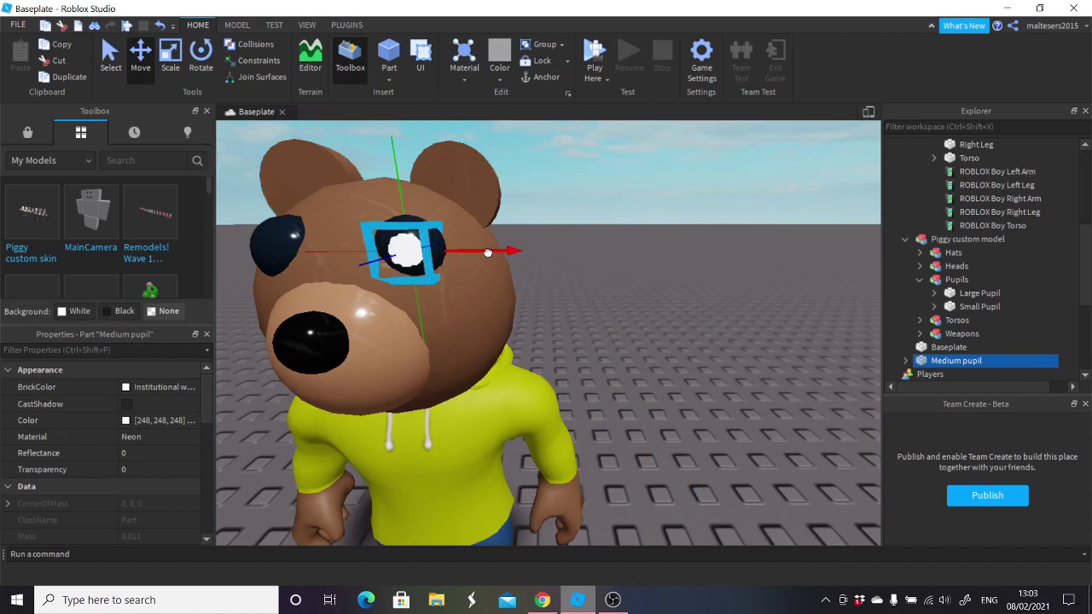
pyautogui.click(644, 255)
pyautogui.press('s')
pyautogui.press('a')
pyautogui.press('d')
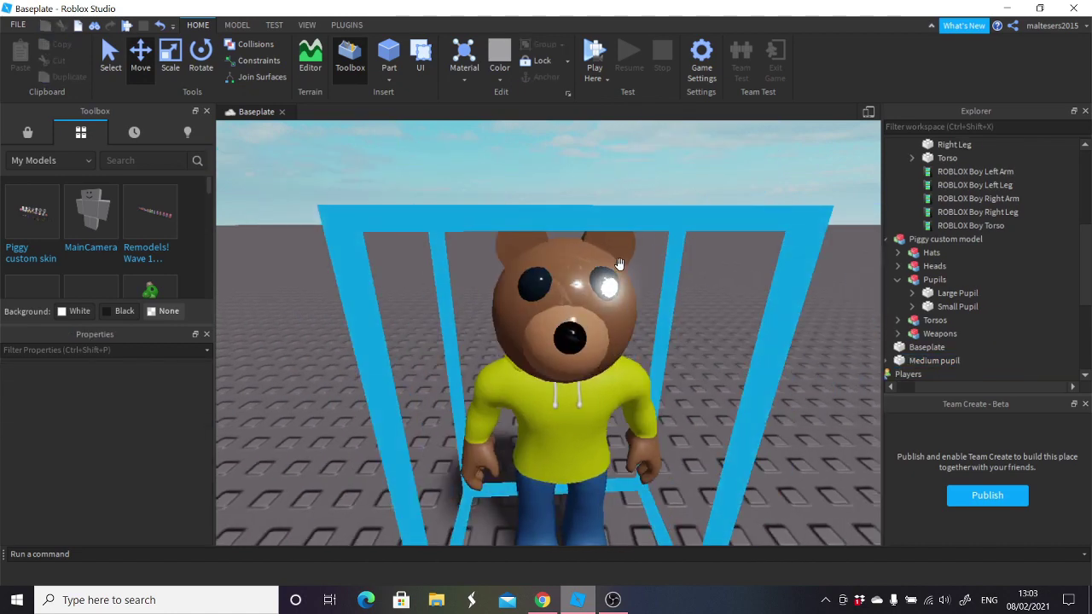
pyautogui.moveTo(621, 268); pyautogui.dragTo(619, 265, button='right')
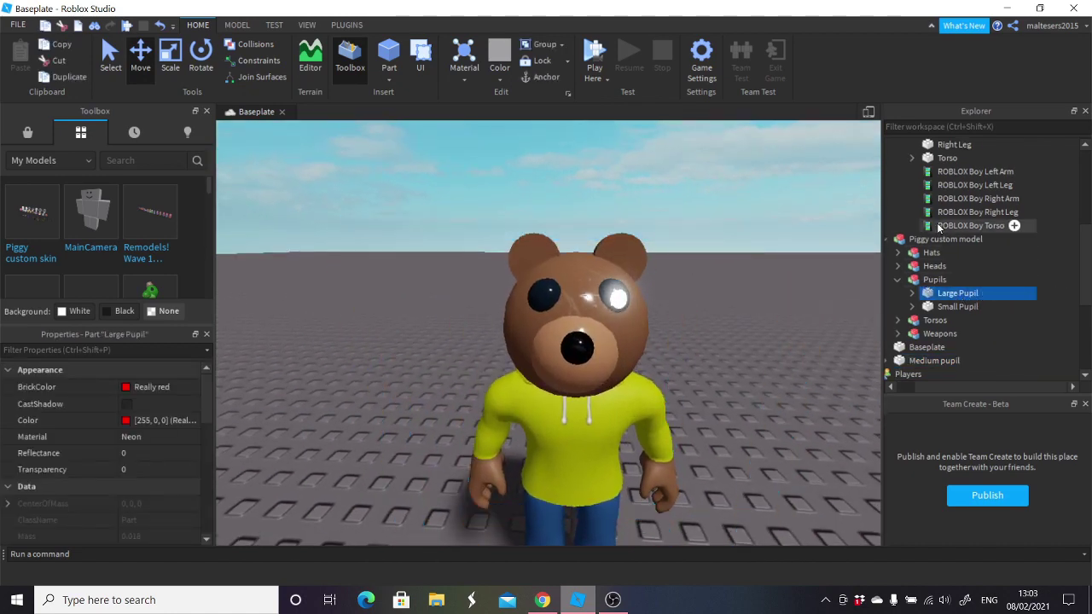
# Duplicate the Medium pupil in Workspace and place the copy on the bear's right eye.
pyautogui.scroll(5, 957, 264)
pyautogui.scroll(-9, 947, 256)
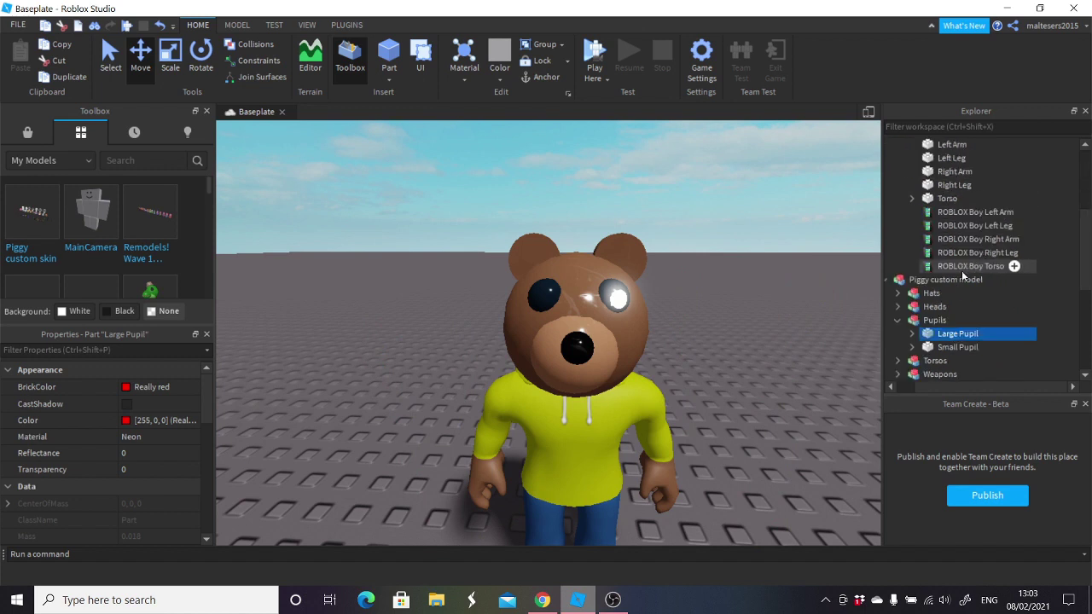
pyautogui.scroll(3, 963, 273)
pyautogui.click(933, 303)
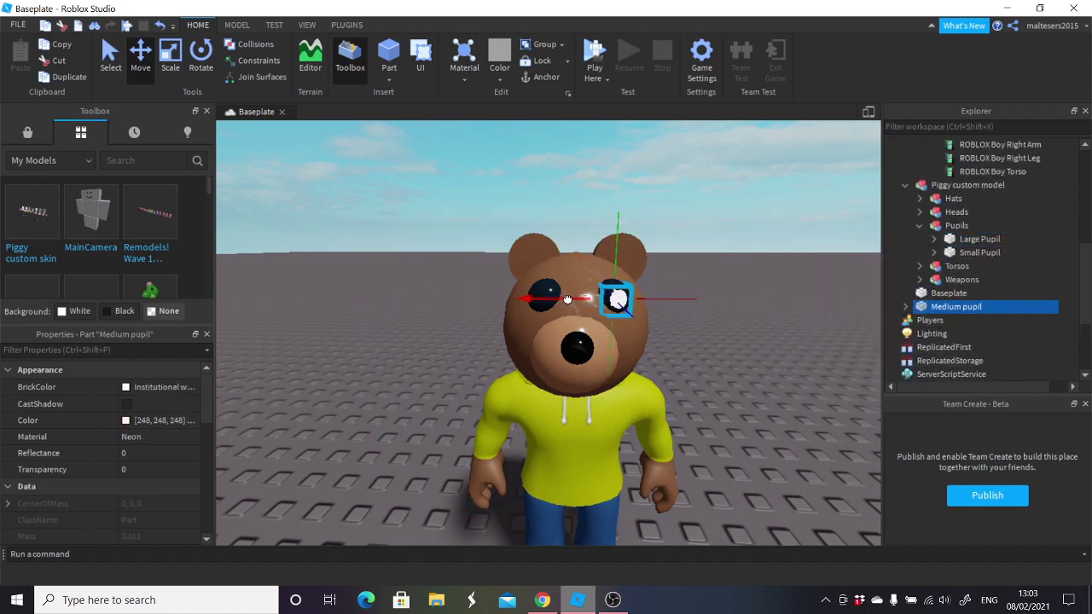
pyautogui.hotkey('ctrl', 'd')
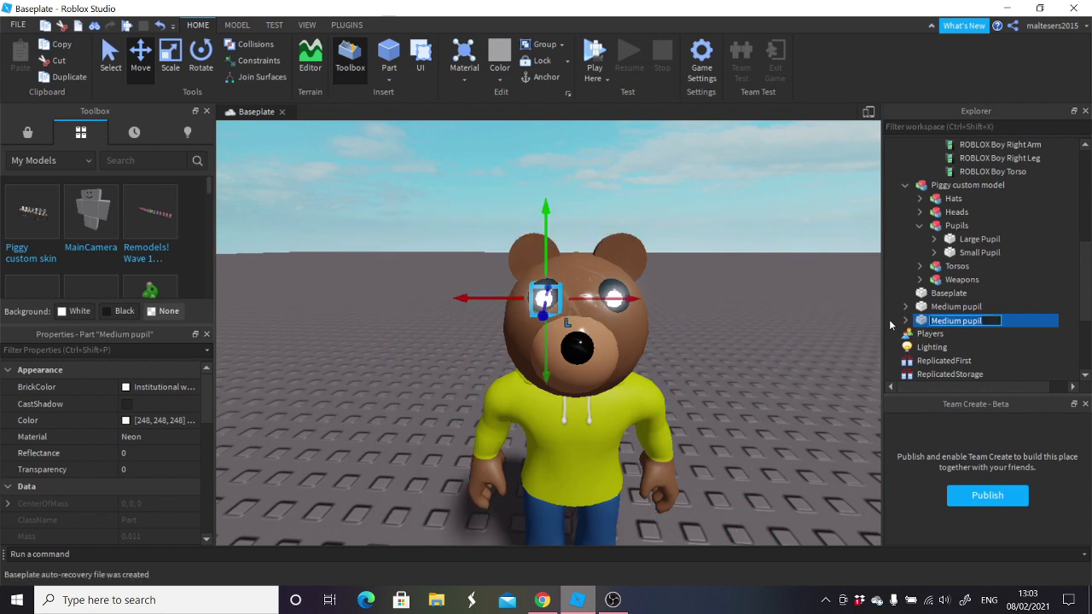
# Rename the pupil on the bear's right eye as "right pupil" and the other one as "left pupil".
pyautogui.write('r')
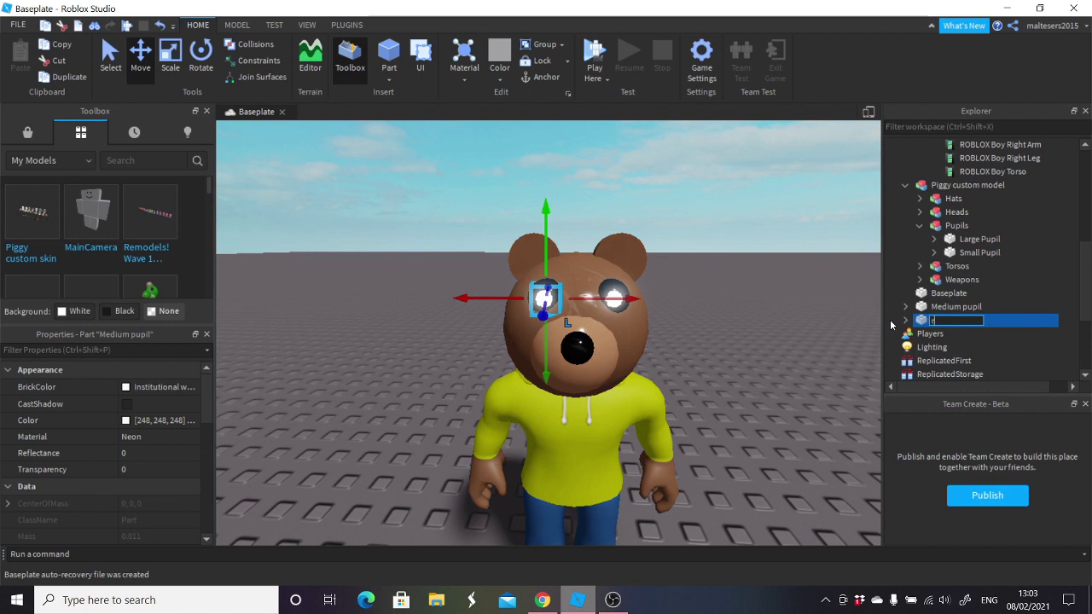
pyautogui.write('ight pupil')
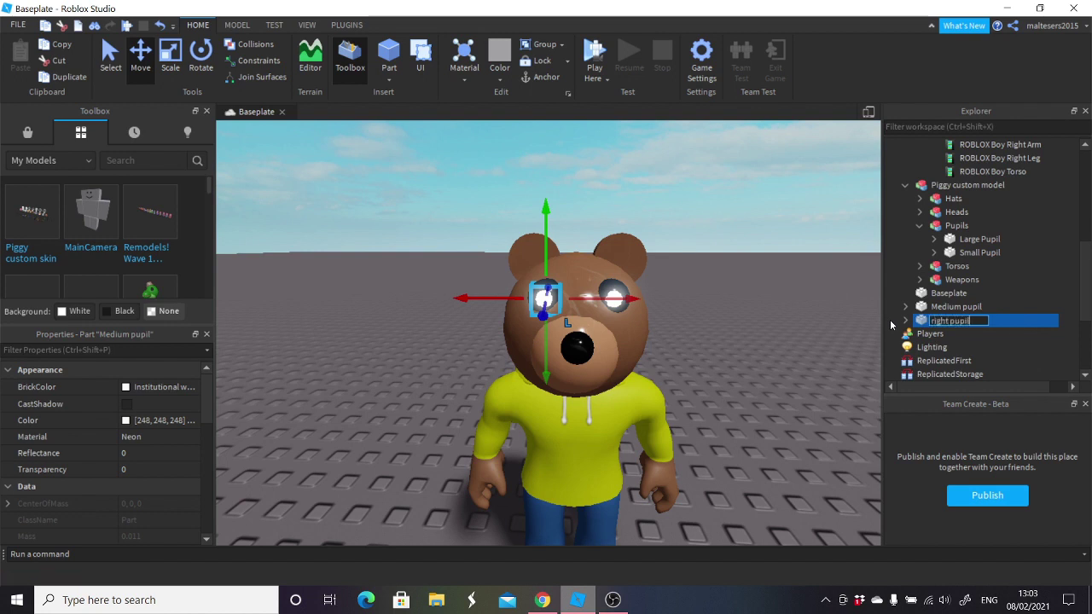
pyautogui.press('Return')
pyautogui.click(952, 309)
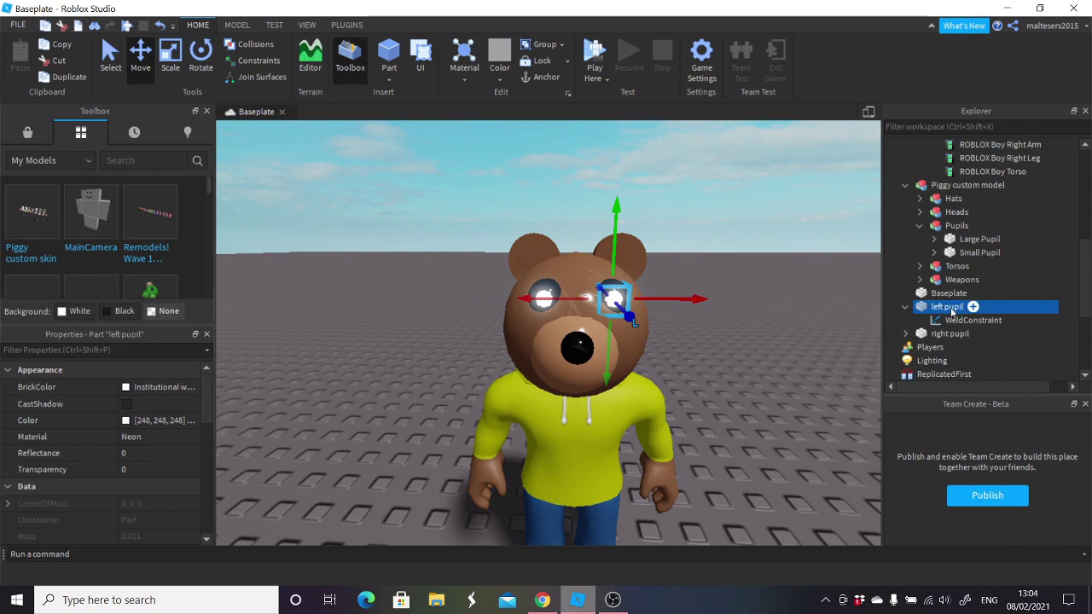
pyautogui.click(736, 304)
pyautogui.scroll(-5, 736, 304)
pyautogui.scroll(5, 736, 304)
pyautogui.scroll(-4, 736, 304)
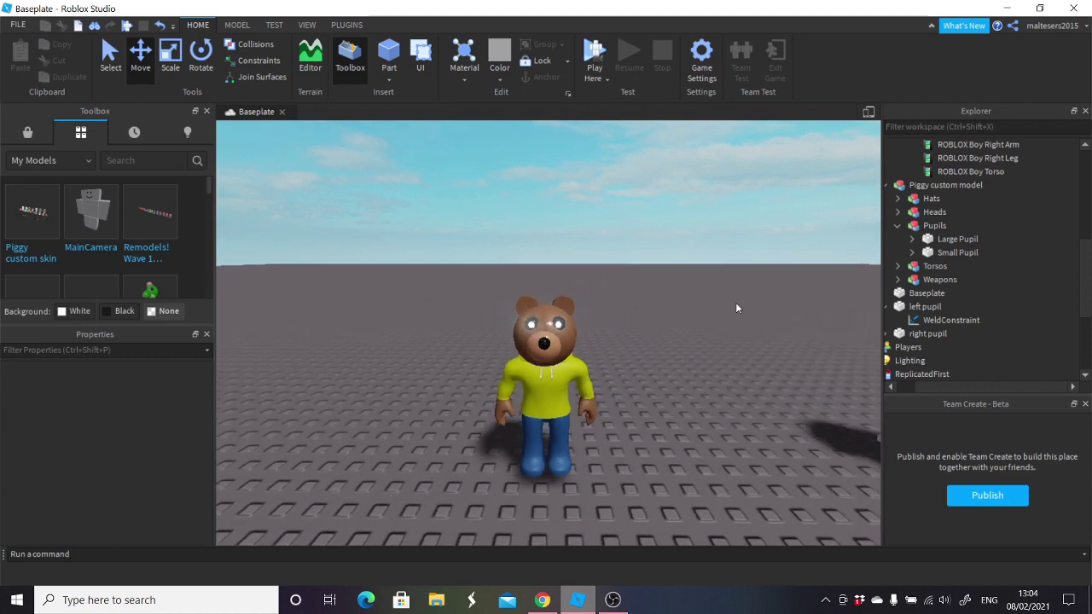
pyautogui.scroll(5, 736, 304)
pyautogui.click(947, 252)
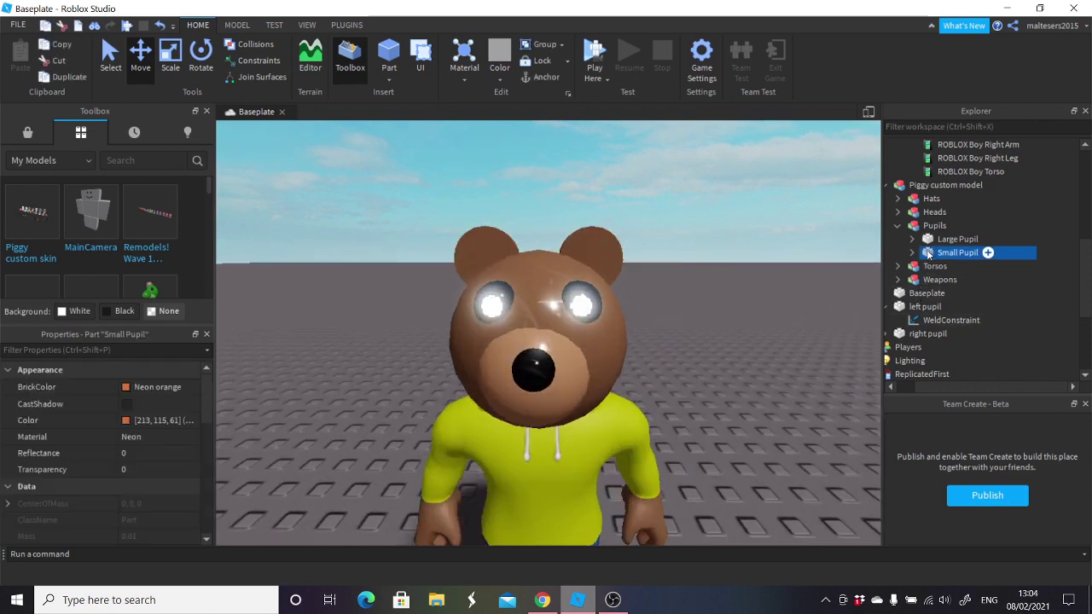
pyautogui.click(121, 388)
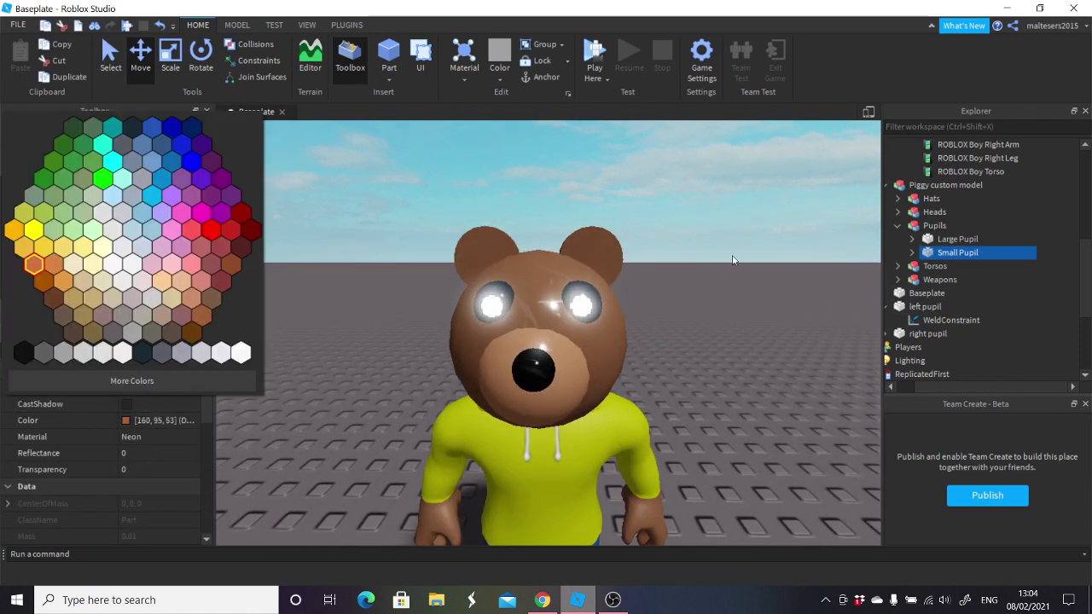
pyautogui.scroll(1, 952, 224)
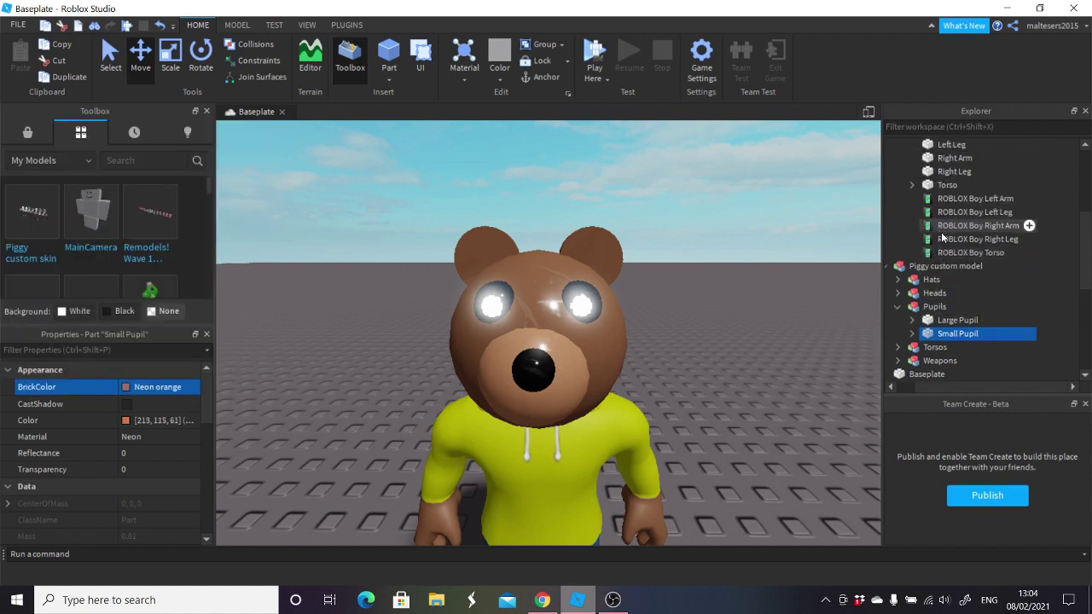
# Try a red colour on the right pupil and settle on Really blue as its BrickColor.
pyautogui.scroll(-3, 938, 256)
pyautogui.click(896, 252)
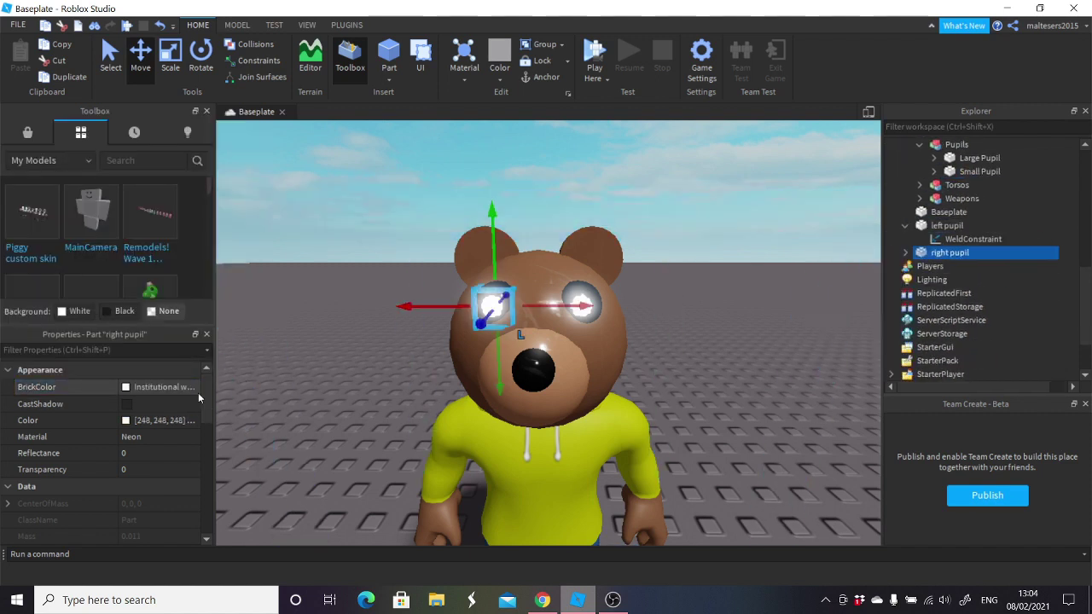
pyautogui.click(198, 392)
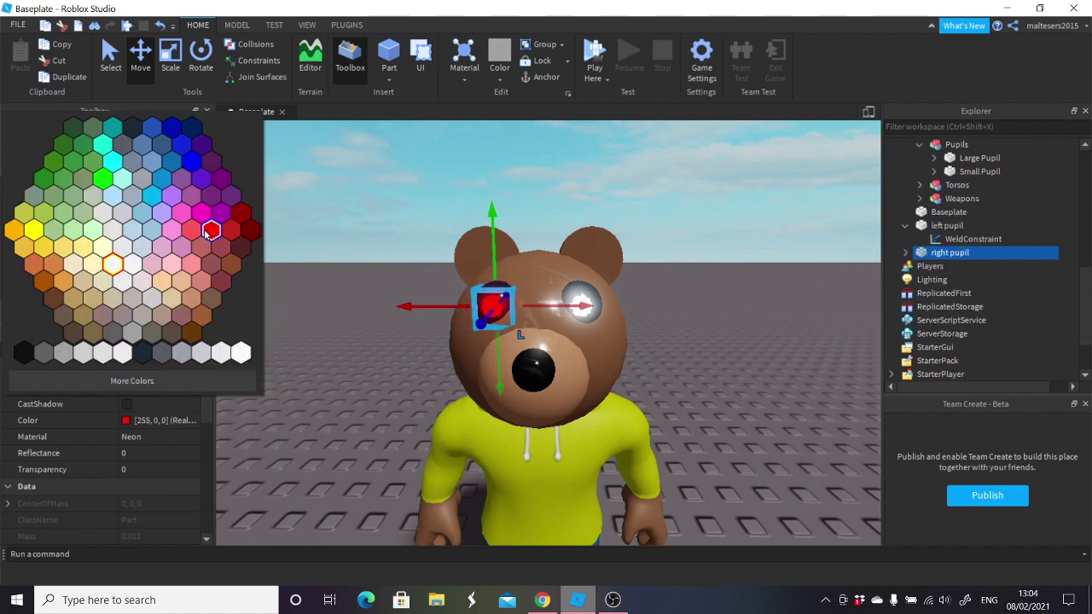
pyautogui.click(192, 160)
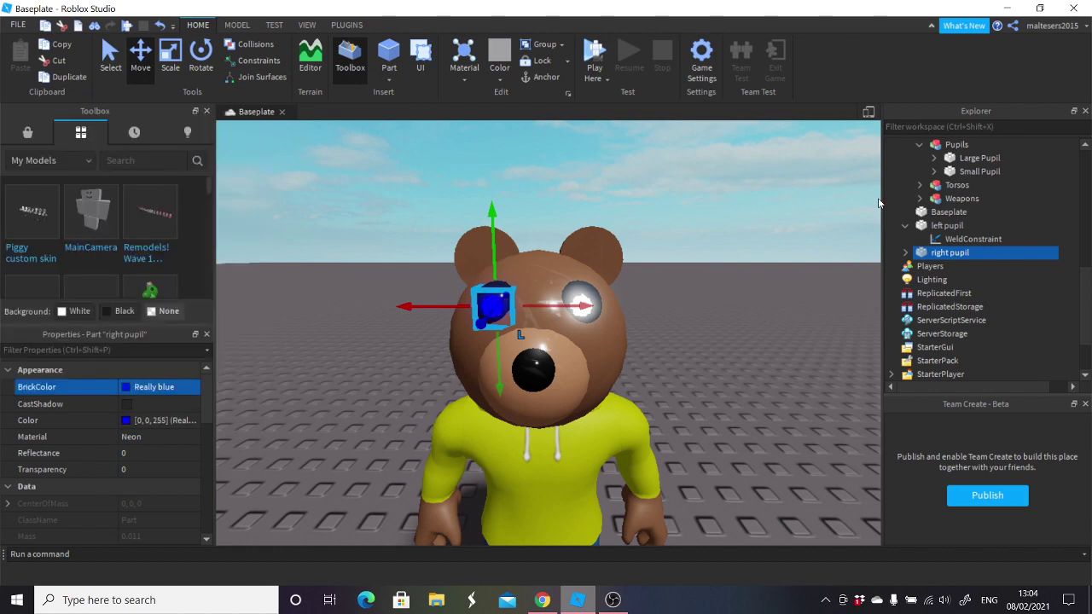
# Set the left pupil's BrickColor to Really blue and check both eyes from near and far.
pyautogui.click(945, 226)
pyautogui.click(165, 386)
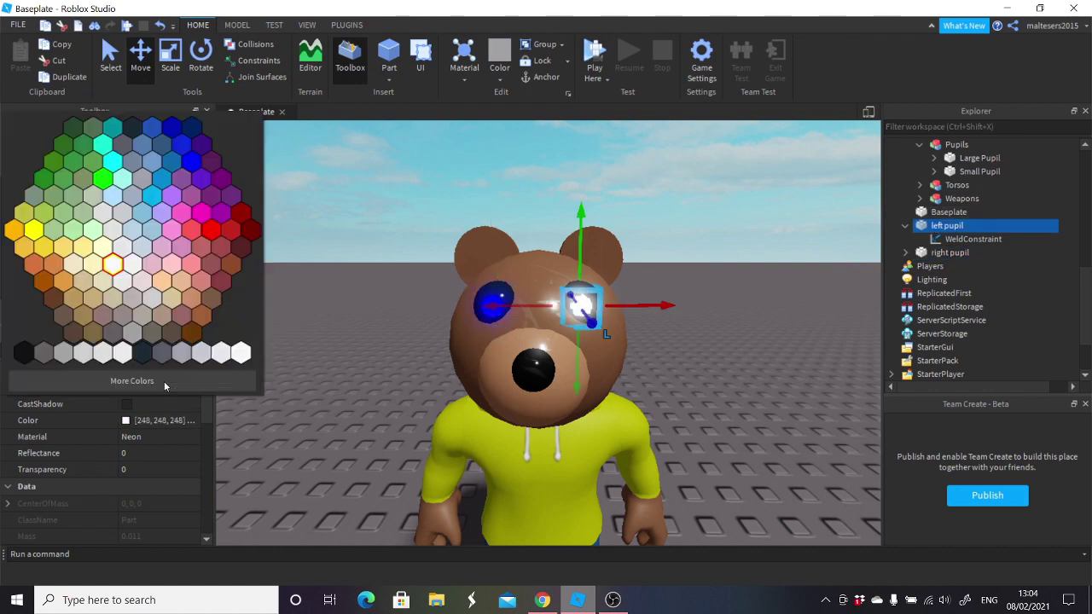
pyautogui.click(189, 159)
pyautogui.click(756, 268)
pyautogui.scroll(-5, 744, 275)
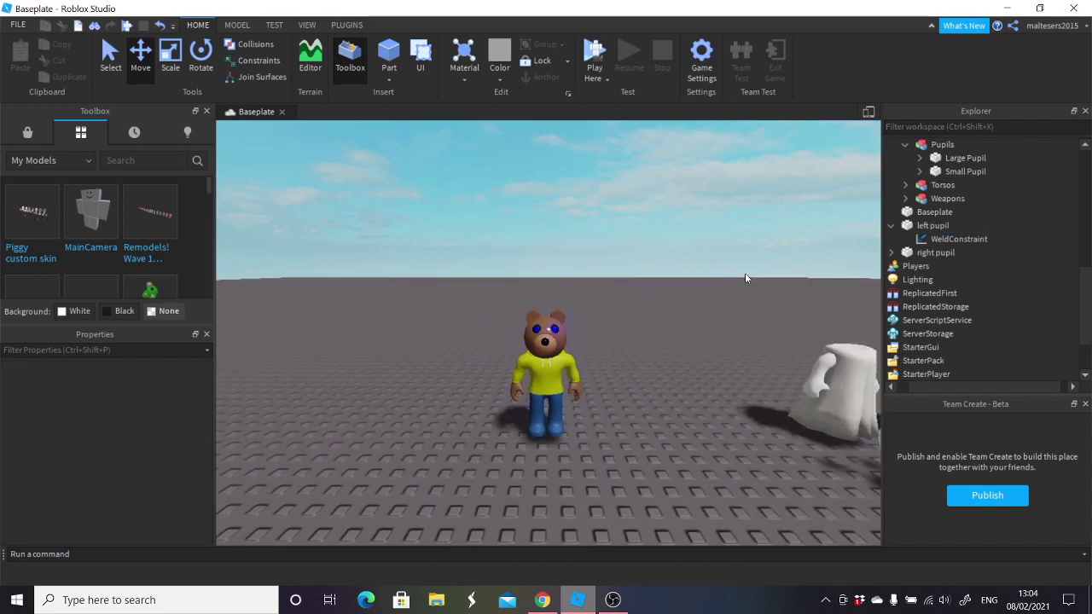
pyautogui.scroll(3, 744, 280)
pyautogui.scroll(3, 743, 280)
# Move the left pupil and right pupil together from Workspace into the bear character's model.
pyautogui.click(947, 225)
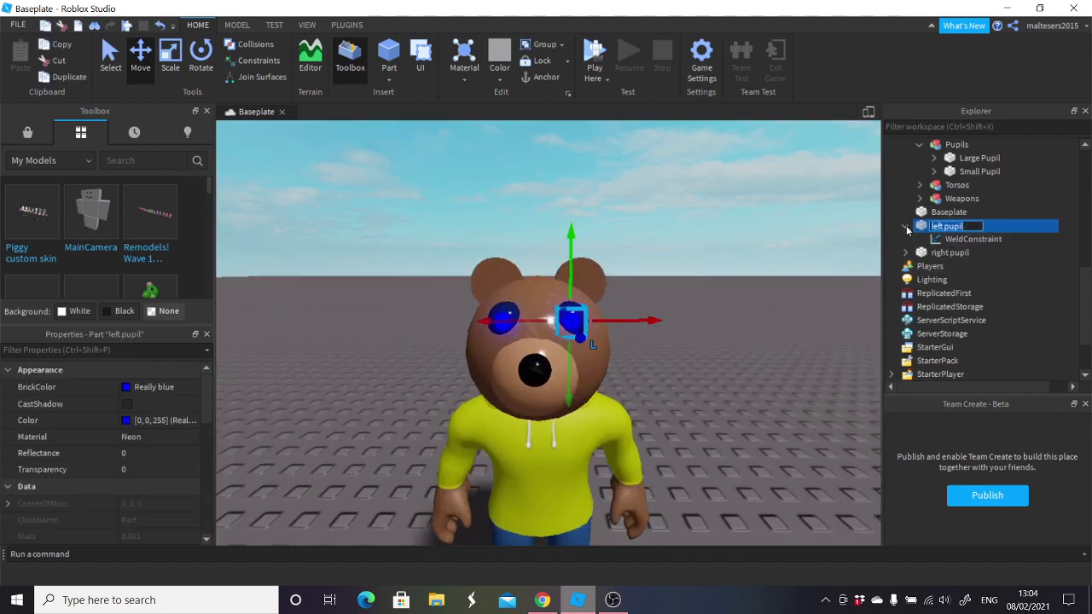
pyautogui.click(906, 226)
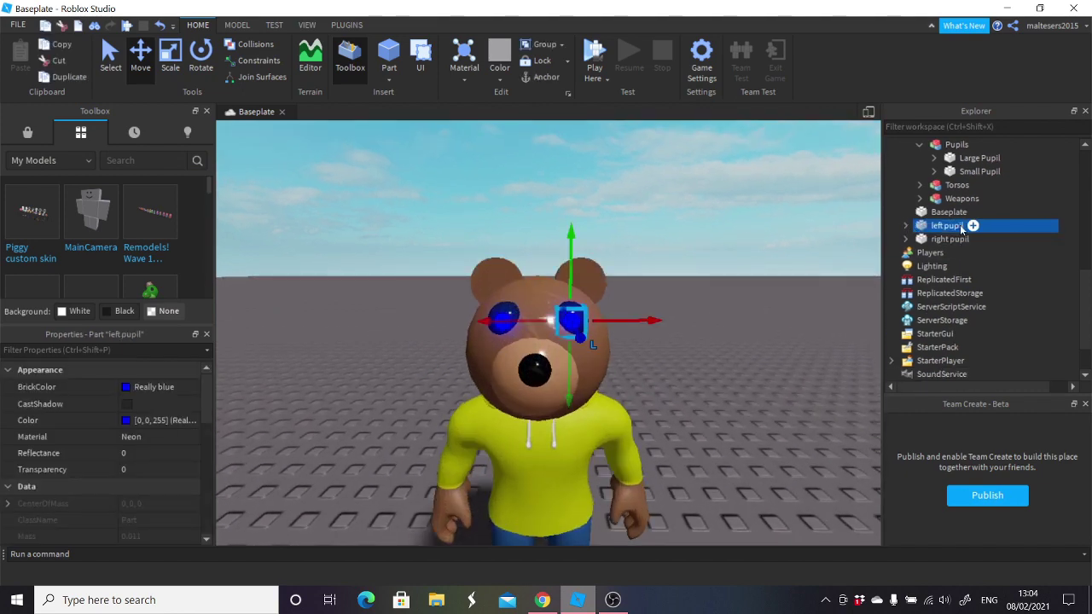
pyautogui.keyDown('ctrl'); pyautogui.click(951, 241); pyautogui.keyUp('ctrl')
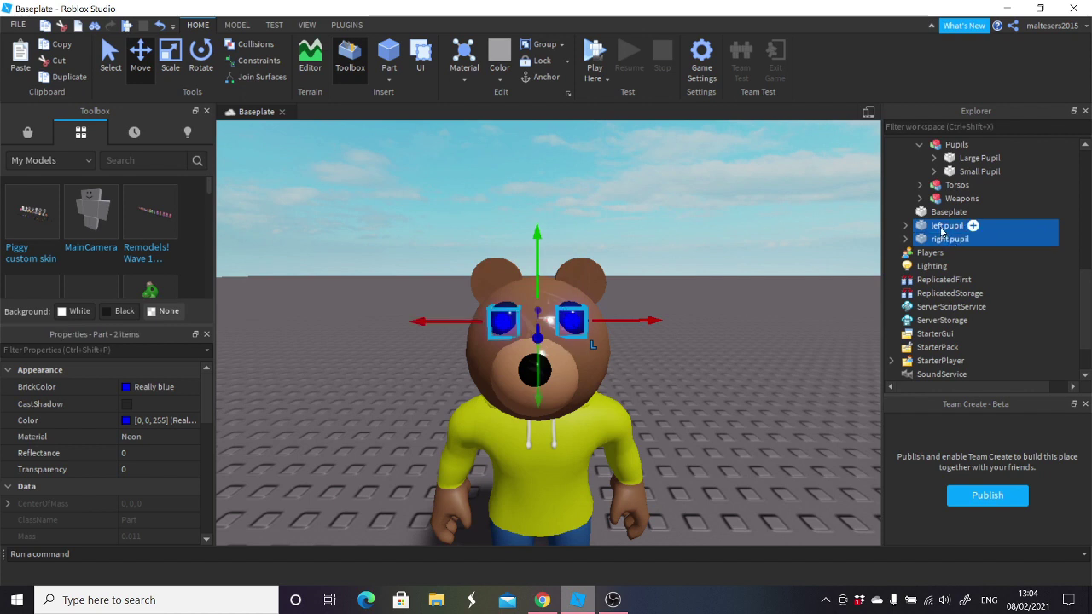
pyautogui.moveTo(971, 216); pyautogui.dragTo(946, 187)
pyautogui.click(602, 308)
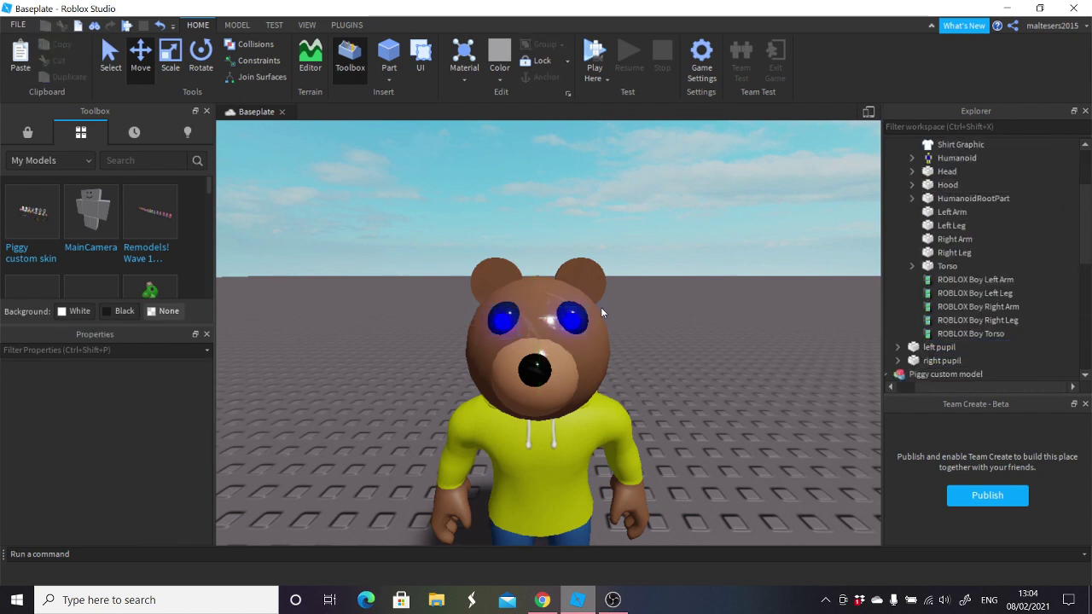
# Look over the finished bear character and the row of hats and glasses in the Piggy custom model.
pyautogui.scroll(-5, 623, 333)
pyautogui.scroll(3, 638, 343)
pyautogui.moveTo(638, 343); pyautogui.dragTo(655, 360, button='right')
pyautogui.scroll(-2, 653, 361)
pyautogui.scroll(5, 653, 360)
pyautogui.scroll(3, 653, 363)
pyautogui.scroll(-4, 655, 361)
pyautogui.scroll(4, 656, 363)
pyautogui.scroll(-2, 656, 363)
pyautogui.scroll(-4, 655, 360)
pyautogui.scroll(4, 656, 361)
pyautogui.press('a')
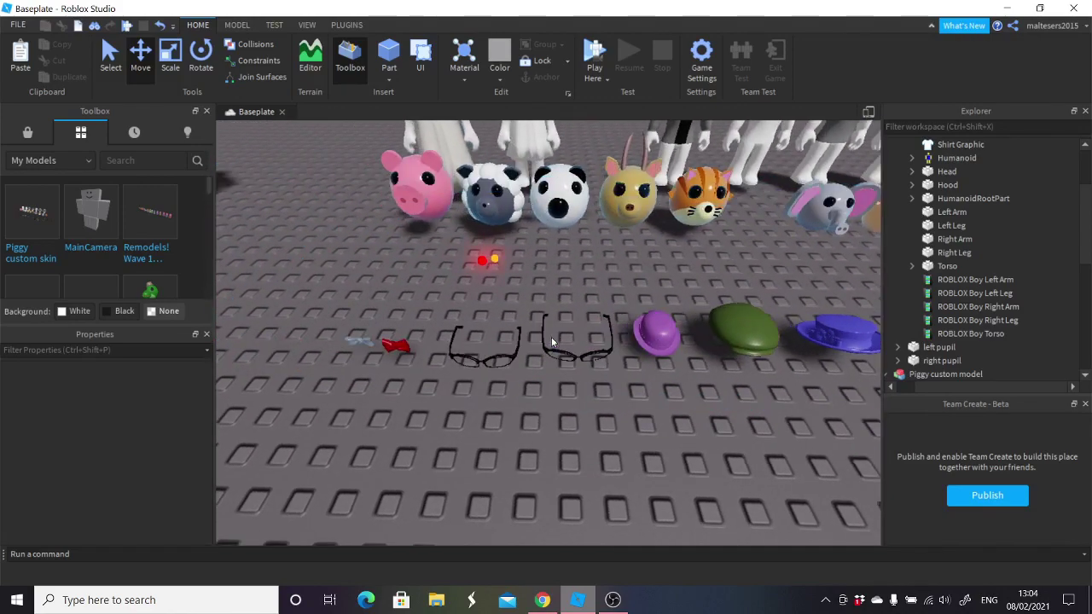
pyautogui.press('d')
# Bring the Father hat in front of the bear character and take it out of the Hats group into Workspace.
pyautogui.click(592, 331)
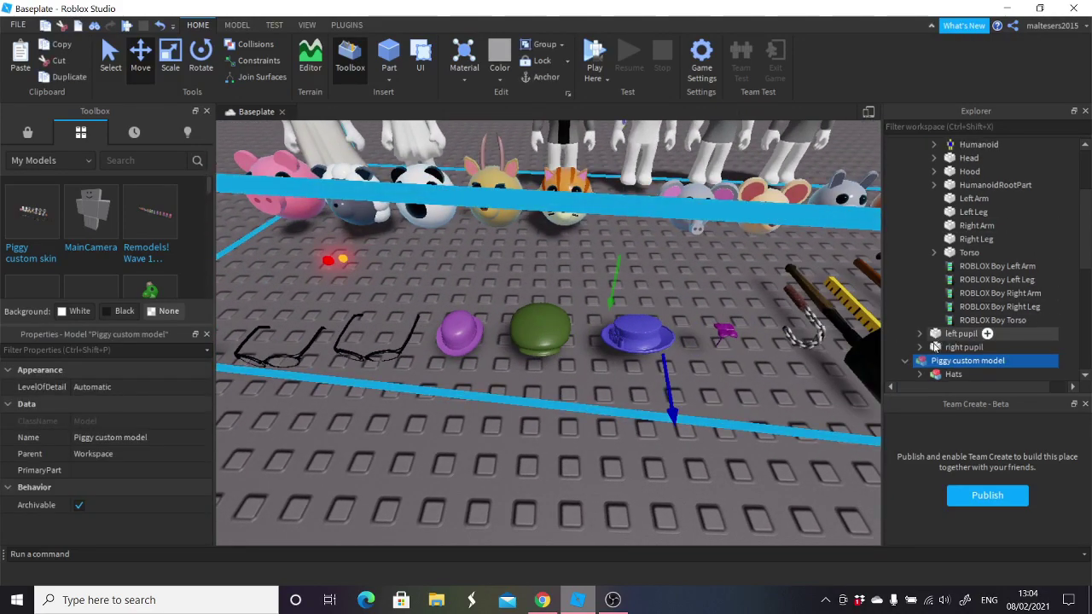
pyautogui.click(920, 320)
pyautogui.click(917, 293)
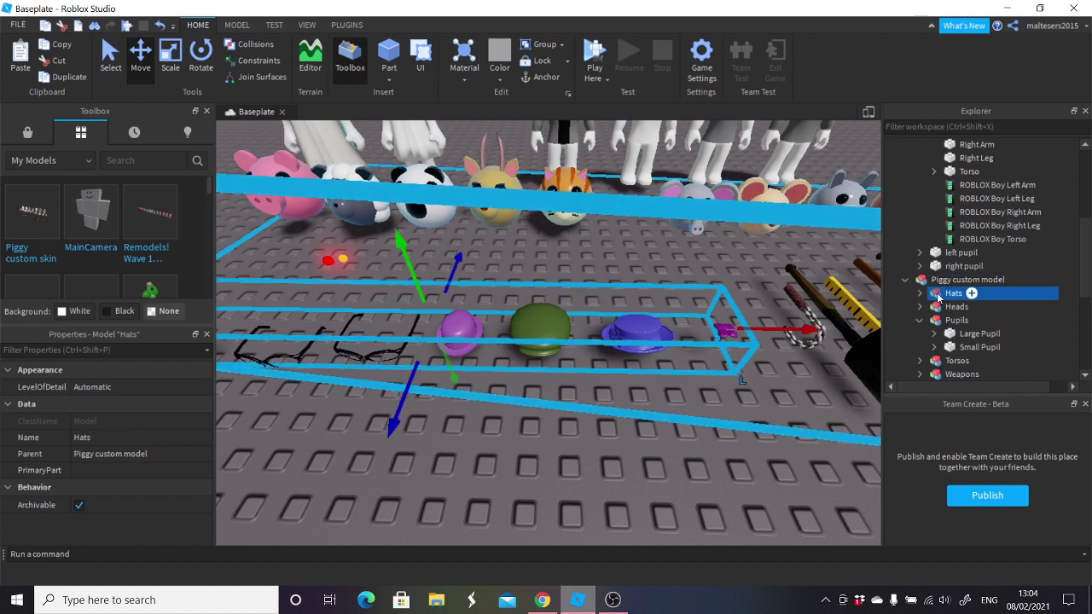
pyautogui.click(905, 293)
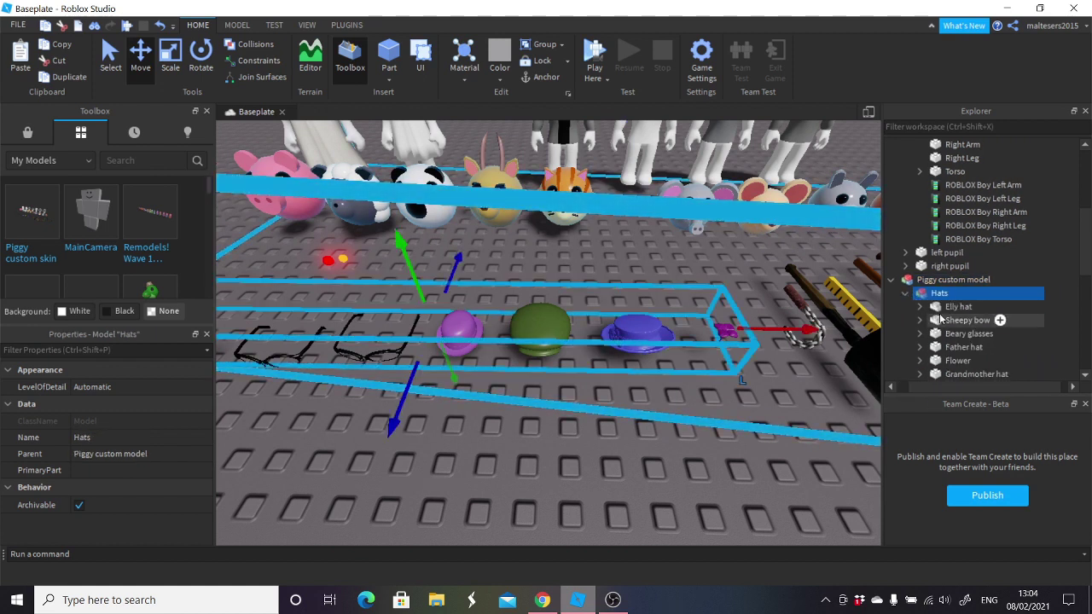
pyautogui.scroll(-1, 951, 316)
pyautogui.click(951, 309)
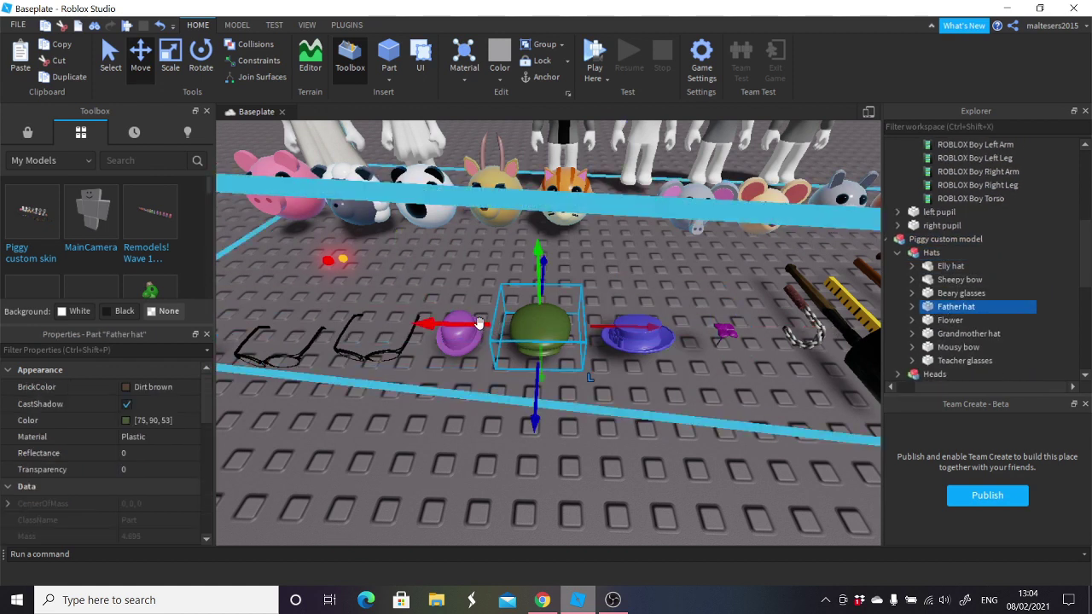
pyautogui.press('f')
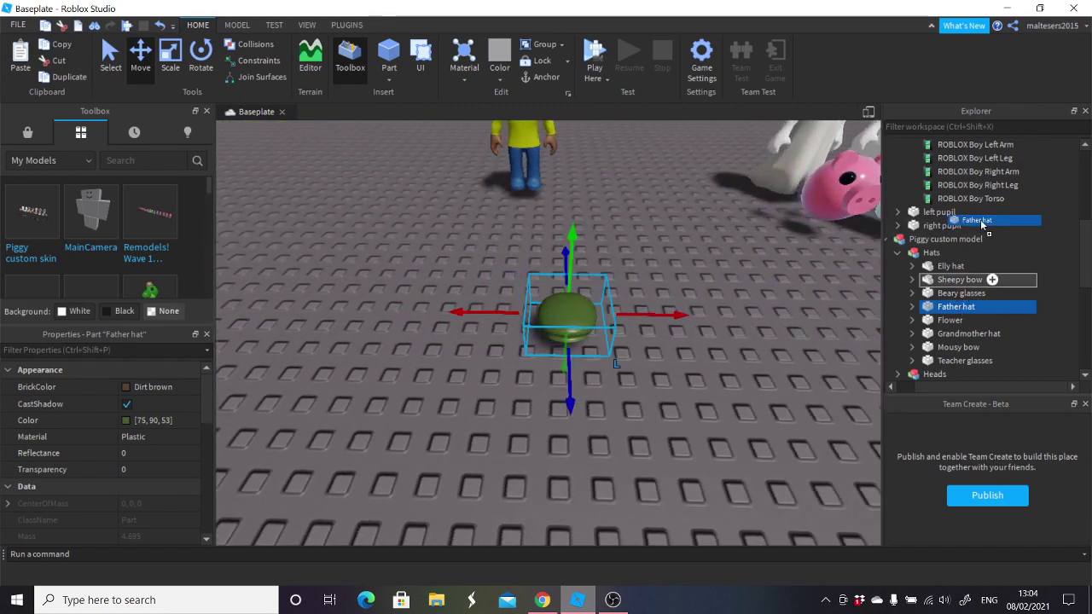
pyautogui.moveTo(981, 224); pyautogui.dragTo(927, 149)
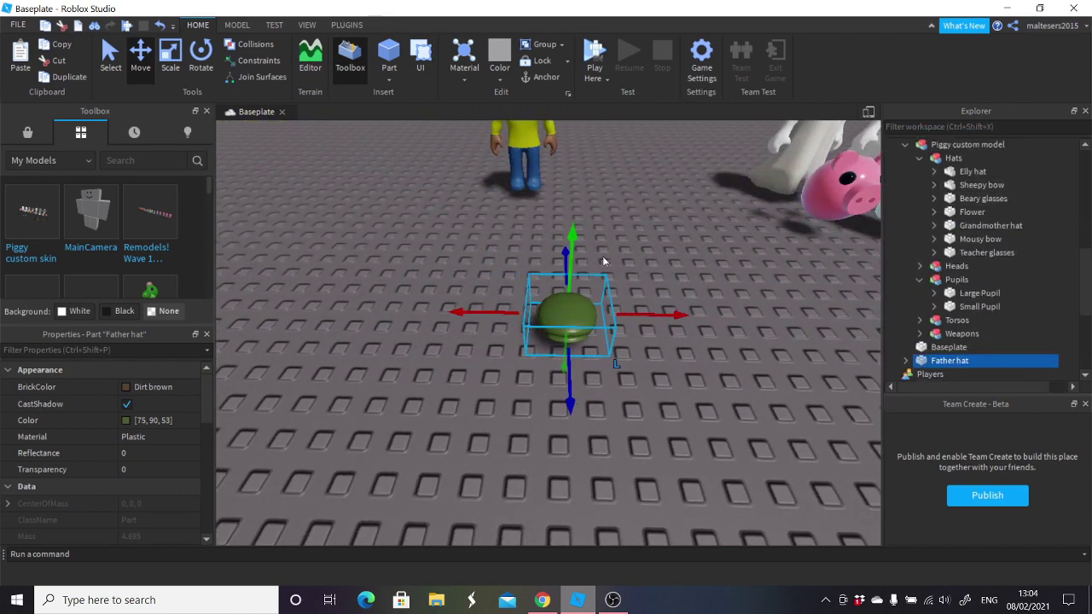
# Raise the Father hat above the bear's head.
pyautogui.moveTo(602, 257); pyautogui.dragTo(624, 328, button='right')
pyautogui.press('a')
pyautogui.moveTo(542, 433); pyautogui.dragTo(458, 259)
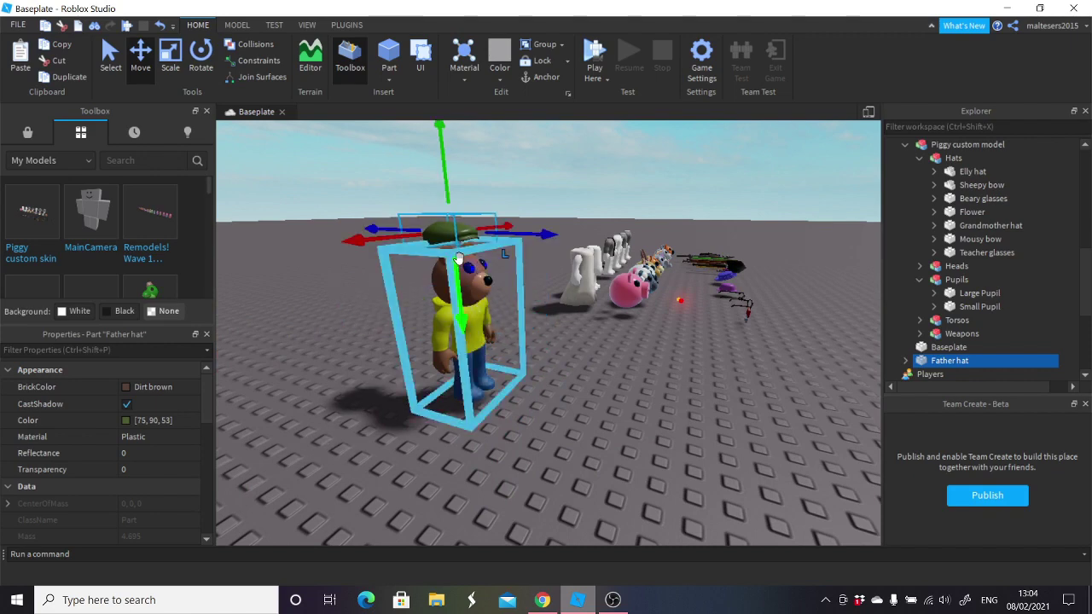
# Shift the Father hat forward over the bear's ears and adjust its height, checking it from the side and front.
pyautogui.scroll(4, 460, 256)
pyautogui.moveTo(459, 256); pyautogui.dragTo(522, 283, button='right')
pyautogui.press('a')
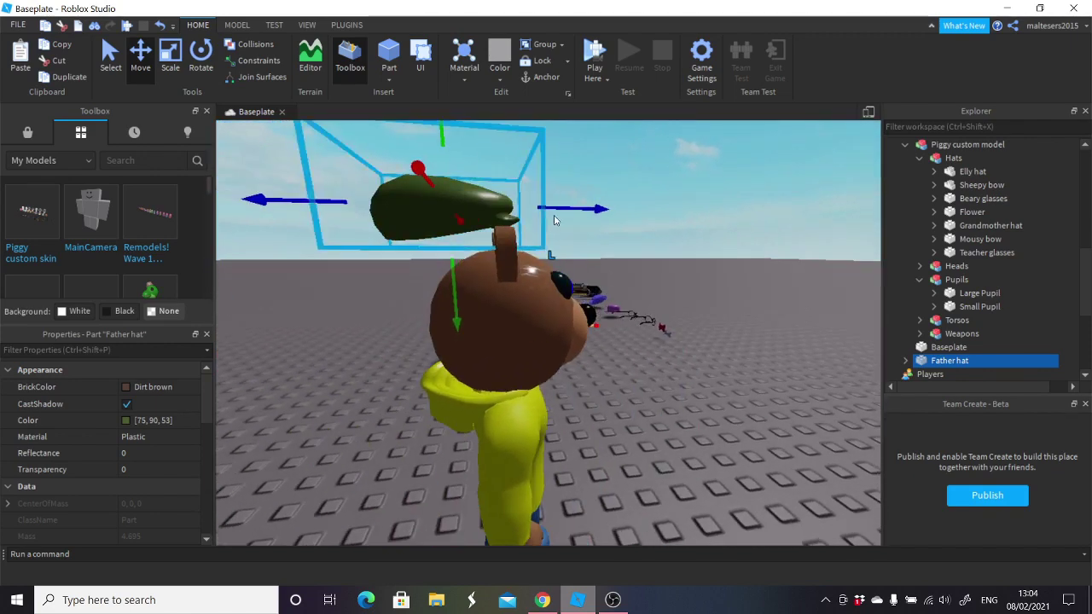
pyautogui.moveTo(573, 208); pyautogui.dragTo(633, 210)
pyautogui.moveTo(526, 185); pyautogui.dragTo(534, 160)
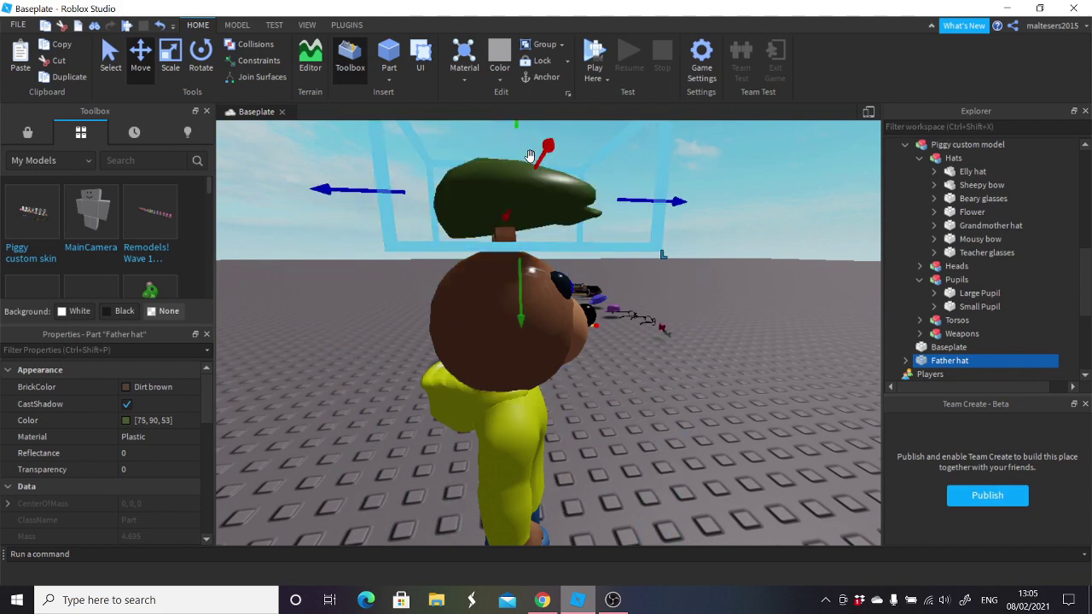
pyautogui.press('d')
pyautogui.moveTo(533, 160); pyautogui.dragTo(534, 161, button='right')
pyautogui.press('s')
pyautogui.press('w')
pyautogui.press('d')
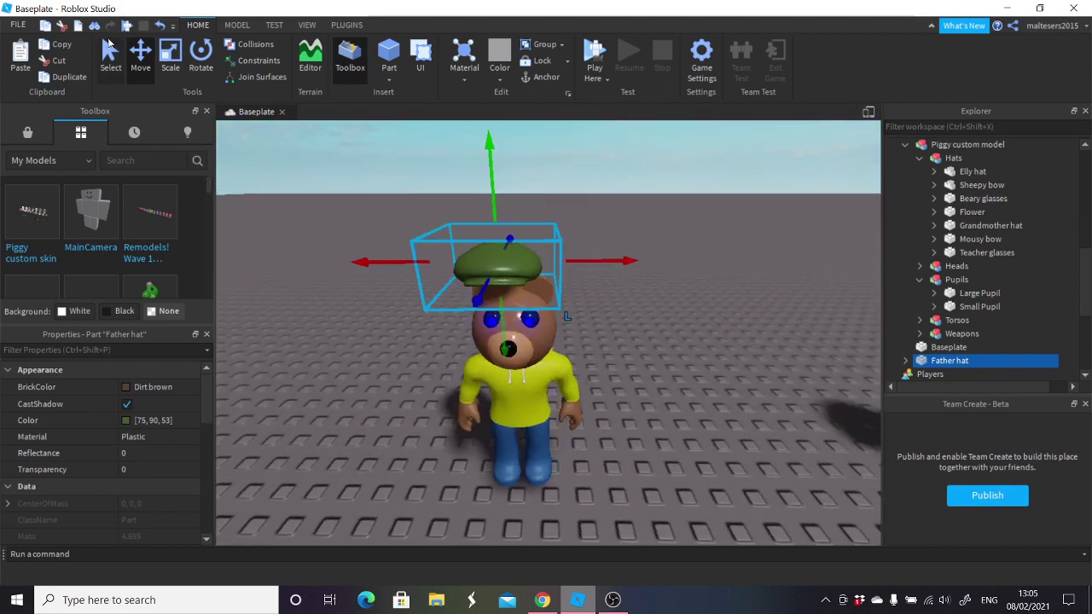
# Scale the Father hat down in width, depth and height so it better fits the bear's head.
pyautogui.click(171, 57)
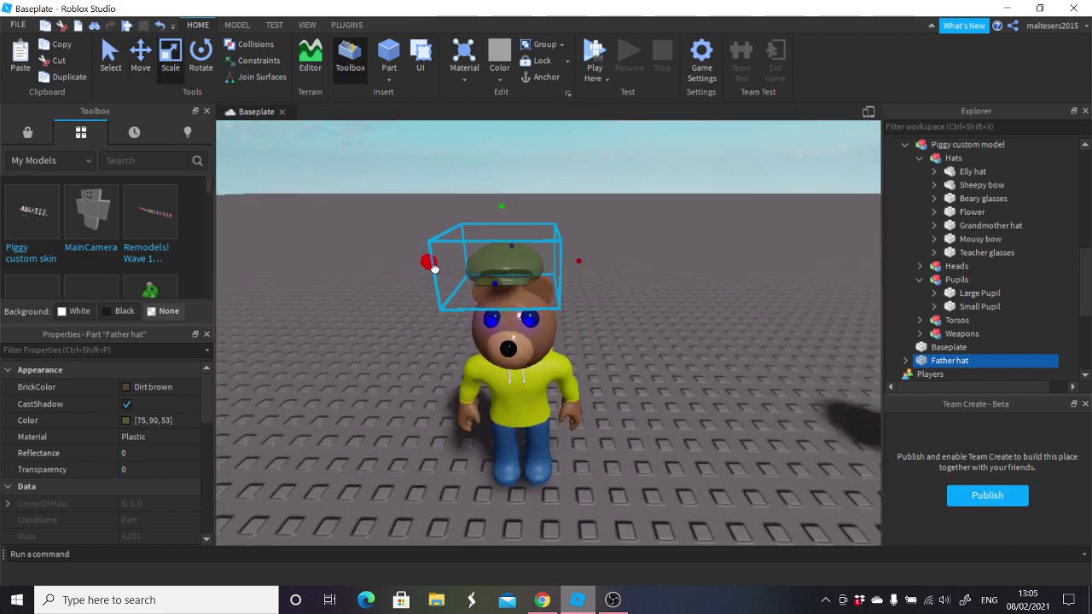
pyautogui.moveTo(434, 267); pyautogui.dragTo(414, 266)
pyautogui.moveTo(442, 268); pyautogui.dragTo(442, 268, button='right')
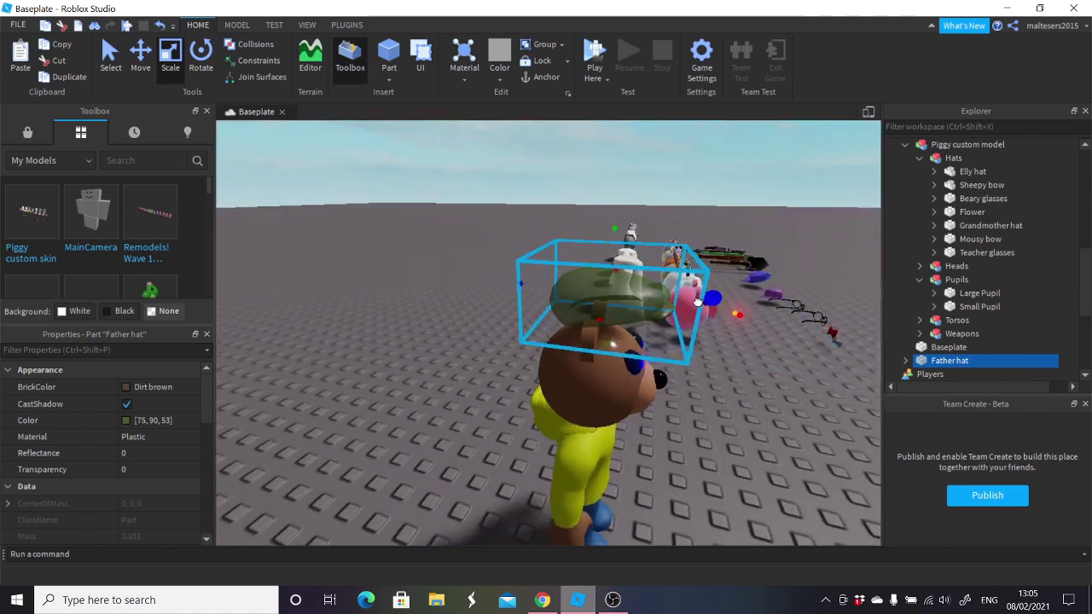
pyautogui.moveTo(697, 303); pyautogui.dragTo(844, 290)
pyautogui.moveTo(844, 290); pyautogui.dragTo(845, 290, button='right')
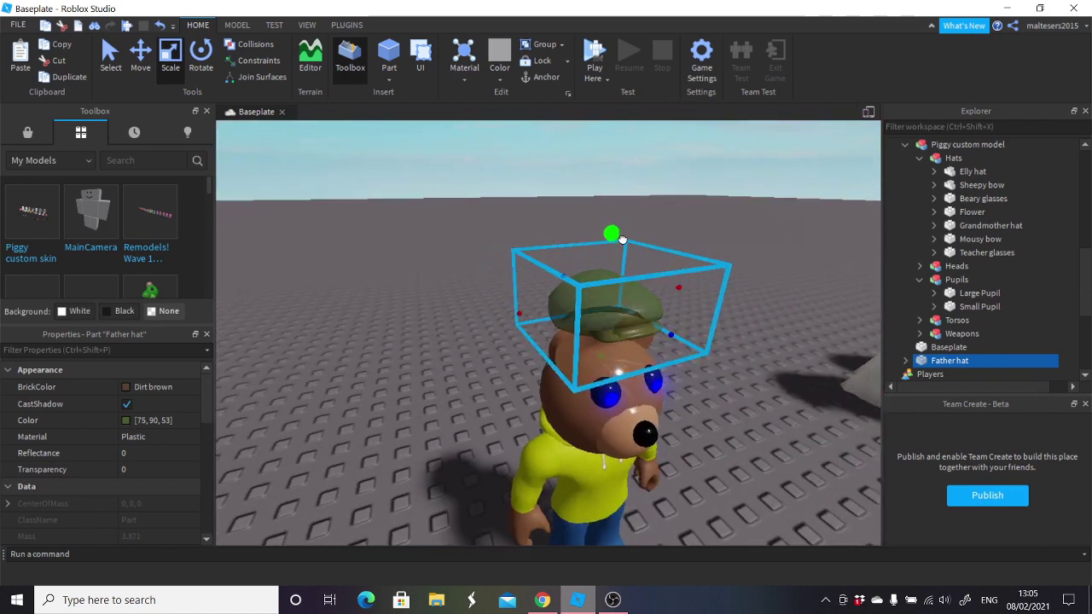
pyautogui.moveTo(622, 243); pyautogui.dragTo(656, 240, button='right')
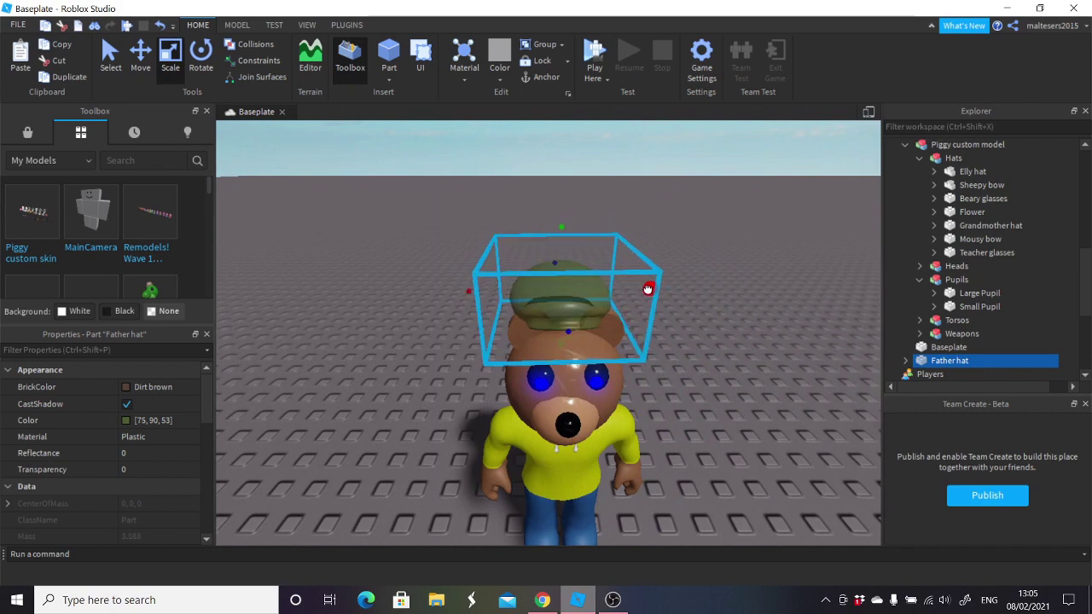
pyautogui.moveTo(473, 292); pyautogui.dragTo(539, 277, button='right')
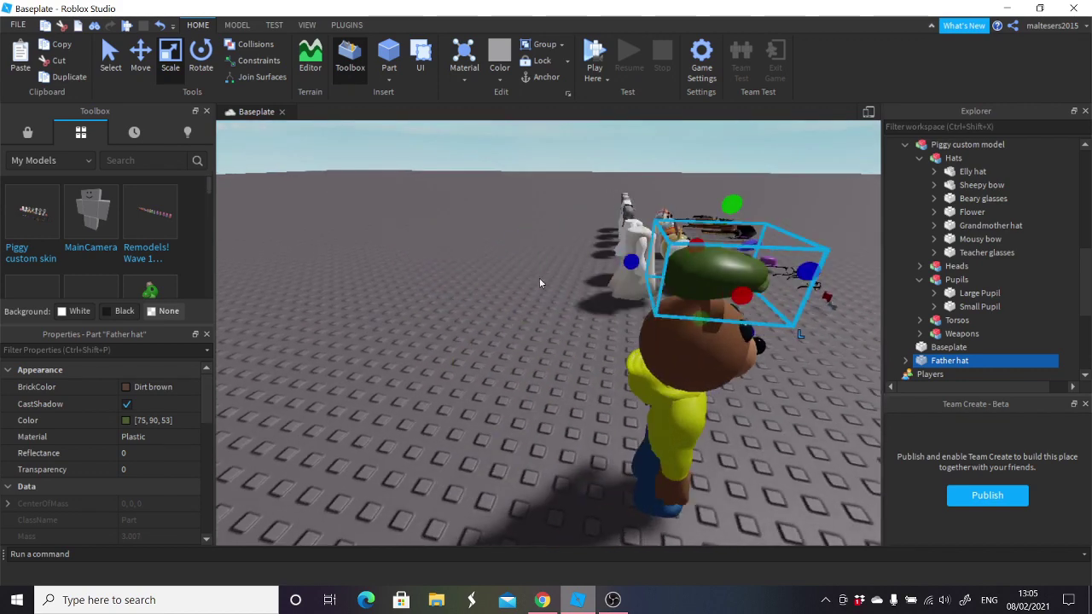
pyautogui.moveTo(632, 270); pyautogui.dragTo(638, 268)
pyautogui.moveTo(638, 268); pyautogui.dragTo(623, 312, button='right')
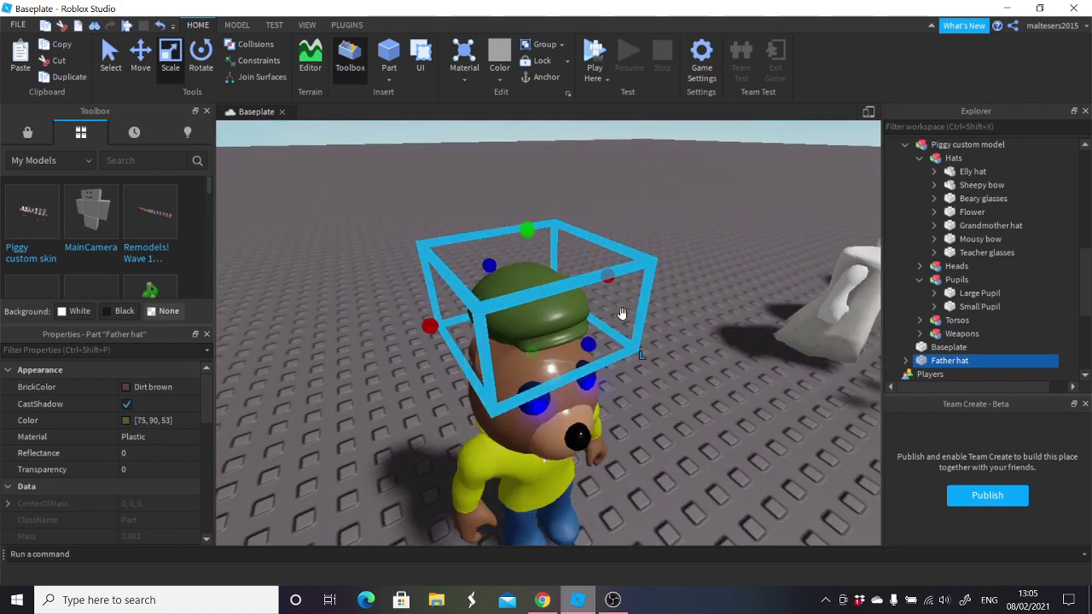
# Lower the resized Father hat onto the bear's head so it sits between the ears, adjusting it from several angles.
pyautogui.click(149, 69)
pyautogui.scroll(-3, 455, 190)
pyautogui.scroll(4, 456, 190)
pyautogui.moveTo(456, 191); pyautogui.dragTo(457, 213, button='right')
pyautogui.moveTo(556, 211); pyautogui.dragTo(557, 298)
pyautogui.moveTo(557, 298); pyautogui.dragTo(562, 288, button='right')
pyautogui.moveTo(550, 170); pyautogui.dragTo(554, 172)
pyautogui.moveTo(554, 173); pyautogui.dragTo(588, 190, button='right')
pyautogui.moveTo(593, 268); pyautogui.dragTo(592, 275)
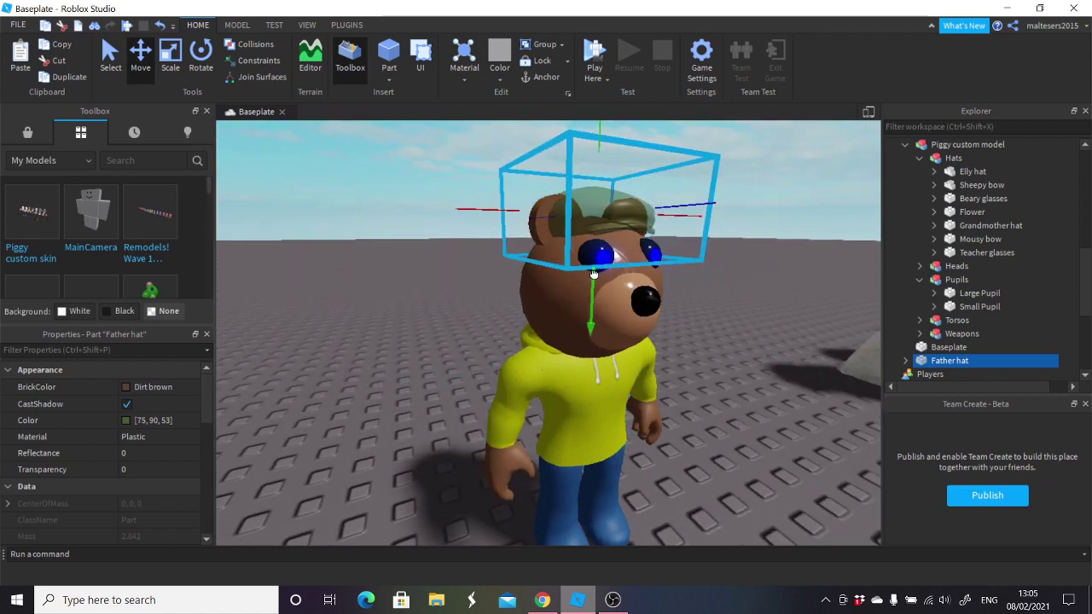
pyautogui.scroll(-4, 623, 268)
pyautogui.moveTo(623, 268); pyautogui.dragTo(624, 279, button='right')
pyautogui.moveTo(625, 301); pyautogui.dragTo(628, 309)
pyautogui.moveTo(628, 309); pyautogui.dragTo(594, 328, button='right')
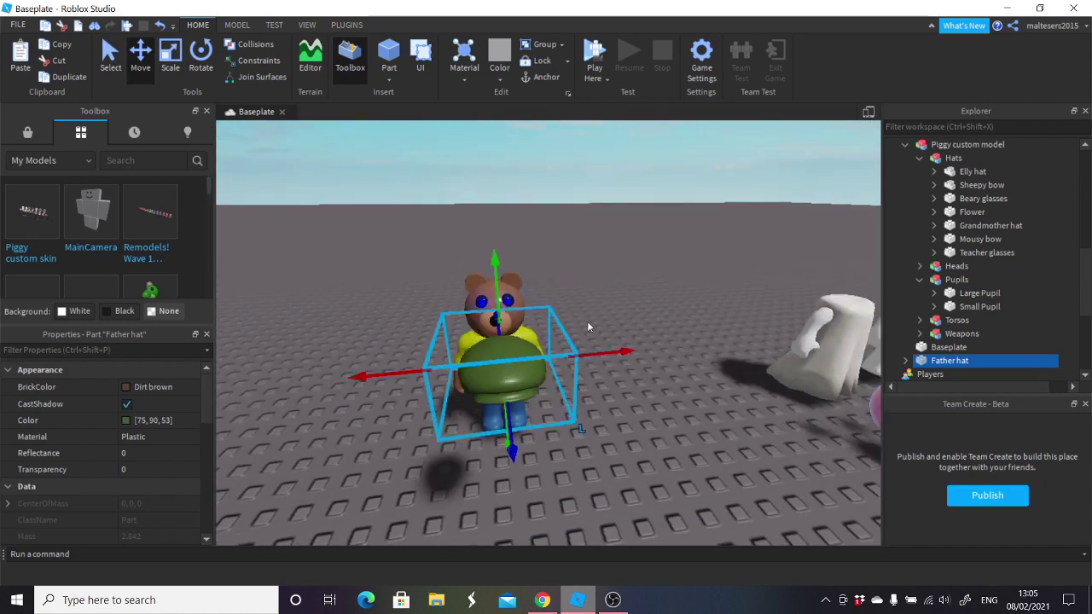
pyautogui.click(160, 26)
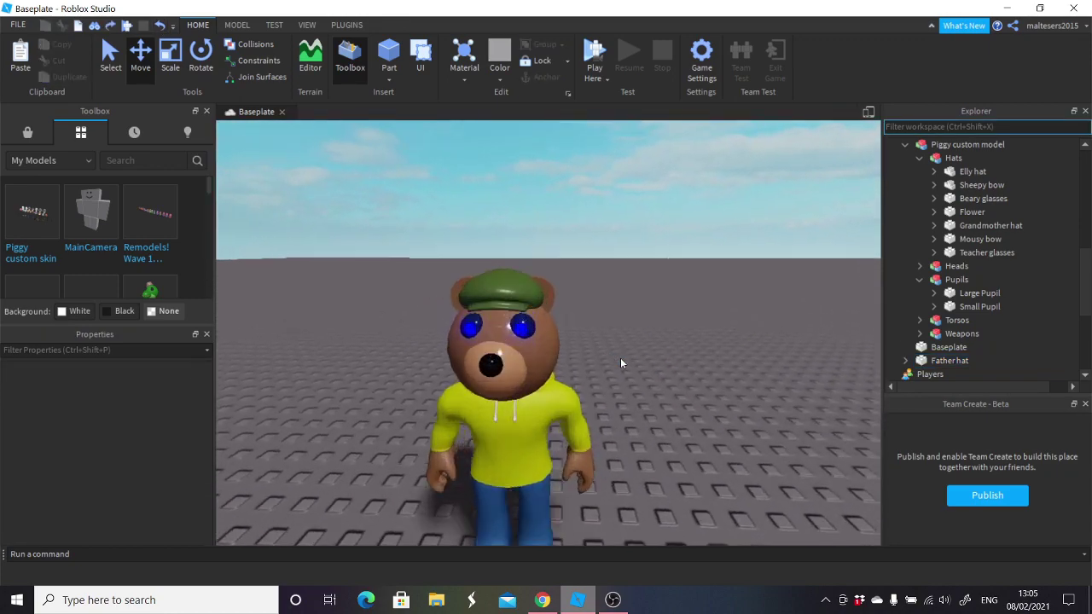
# Select the Father hat and move it into the bear's Model group.
pyautogui.scroll(5, 620, 357)
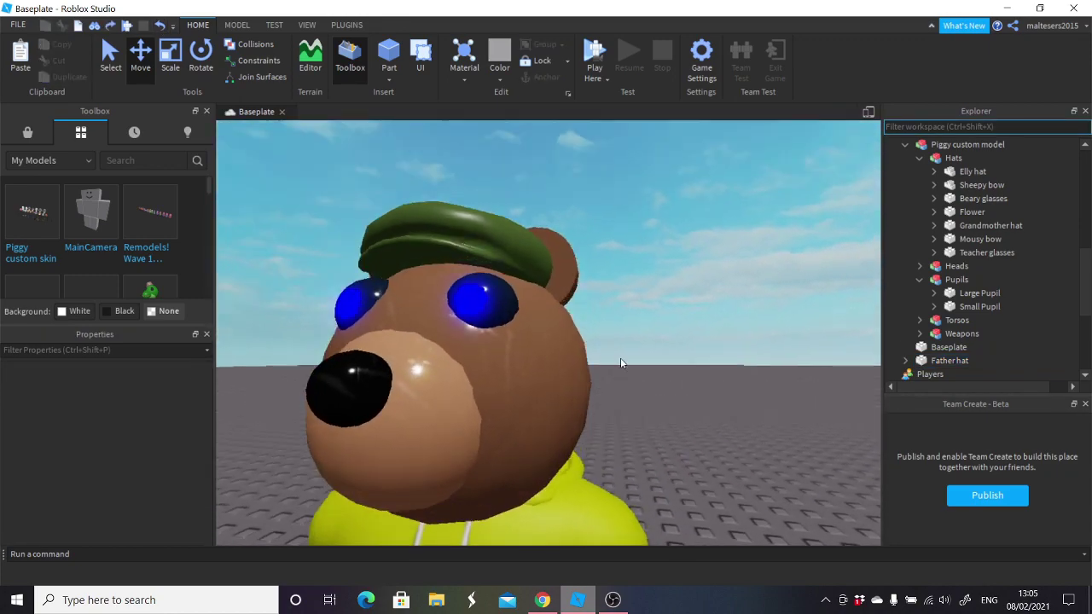
pyautogui.moveTo(620, 358); pyautogui.dragTo(622, 356, button='right')
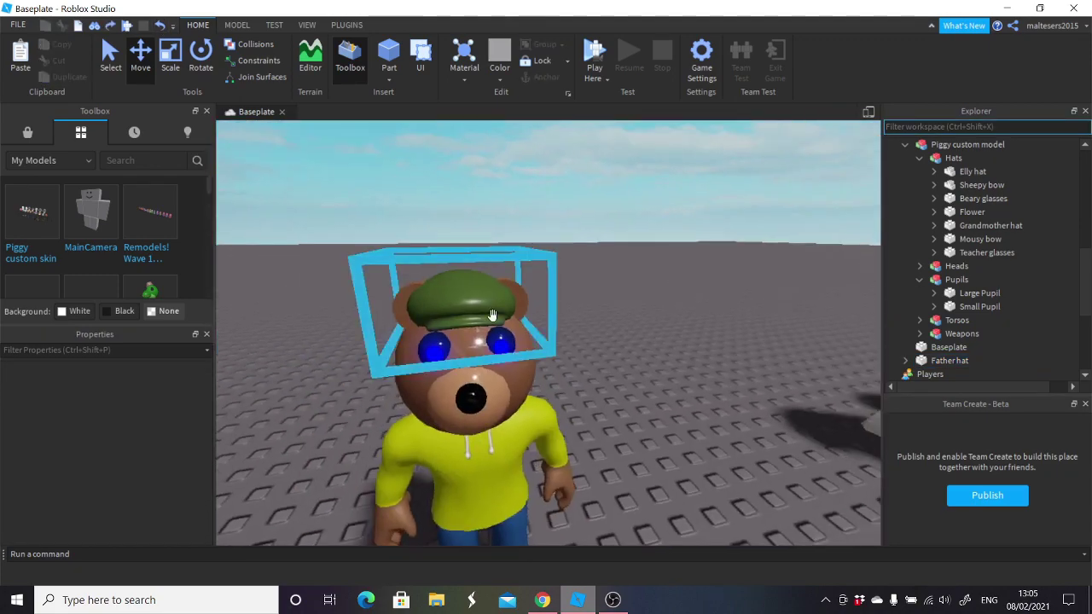
pyautogui.click(492, 315)
pyautogui.moveTo(939, 365); pyautogui.dragTo(944, 190)
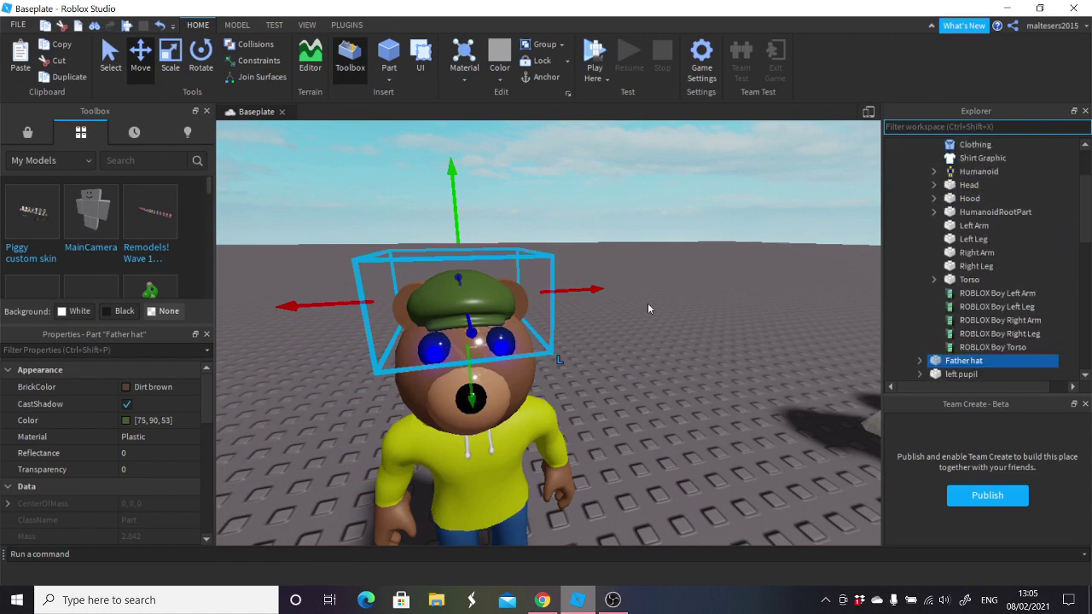
# Look over the spare torsos, heads, hats and weapons, and examine the bear model from the front.
pyautogui.click(647, 303)
pyautogui.scroll(-5, 647, 303)
pyautogui.moveTo(647, 303); pyautogui.dragTo(648, 307, button='right')
pyautogui.scroll(4, 647, 304)
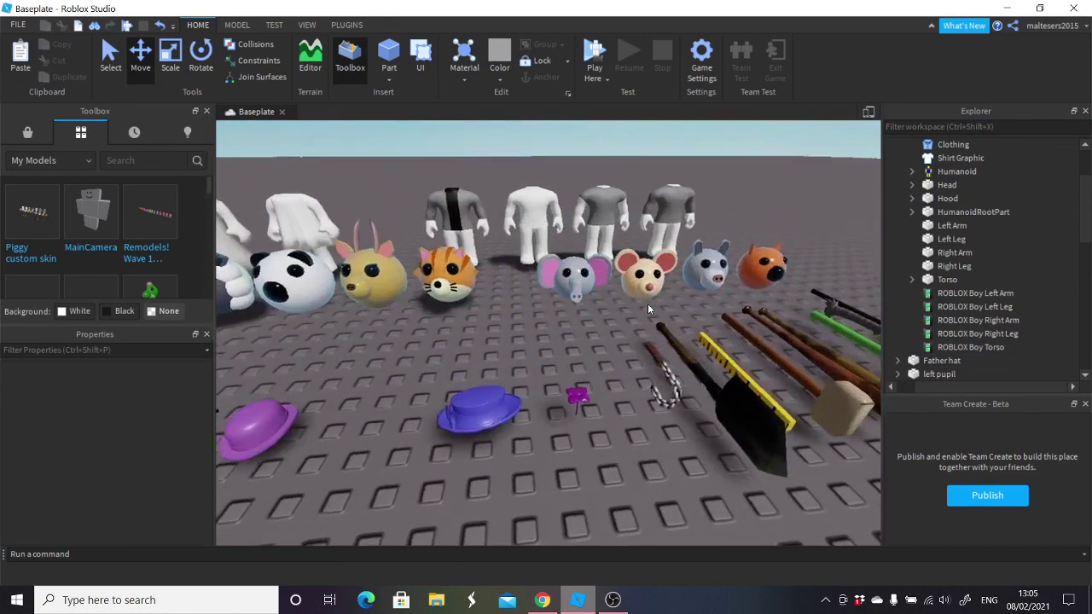
pyautogui.scroll(-5, 647, 303)
pyautogui.scroll(4, 647, 302)
pyautogui.scroll(-3, 648, 307)
pyautogui.scroll(3, 516, 296)
pyautogui.click(516, 296)
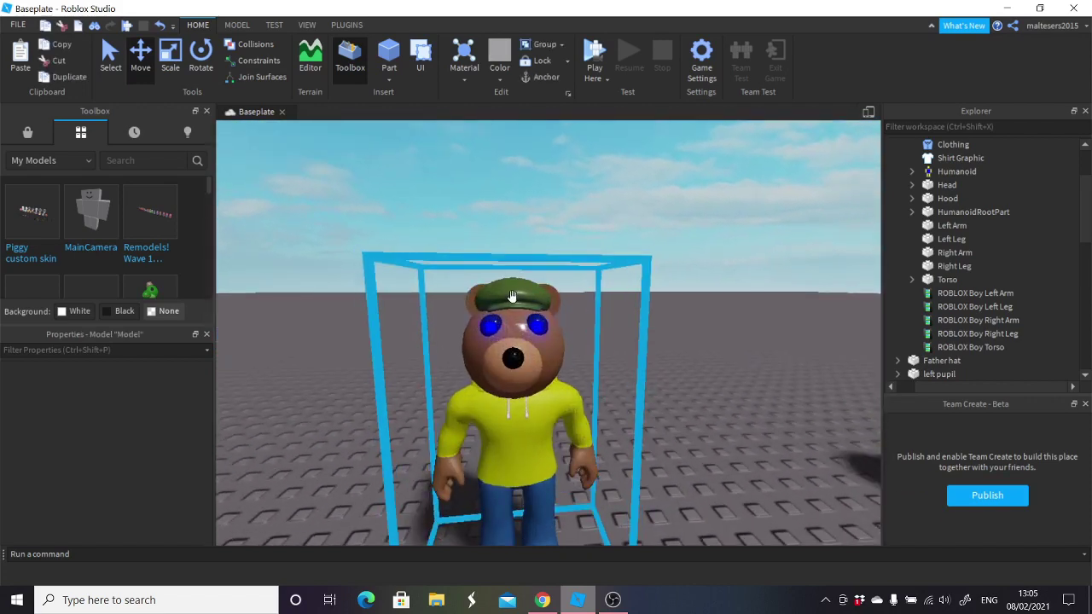
# Recolour the Father hat inside the bear's Model group to Maroon and check it on the bear.
pyautogui.scroll(-6, 972, 281)
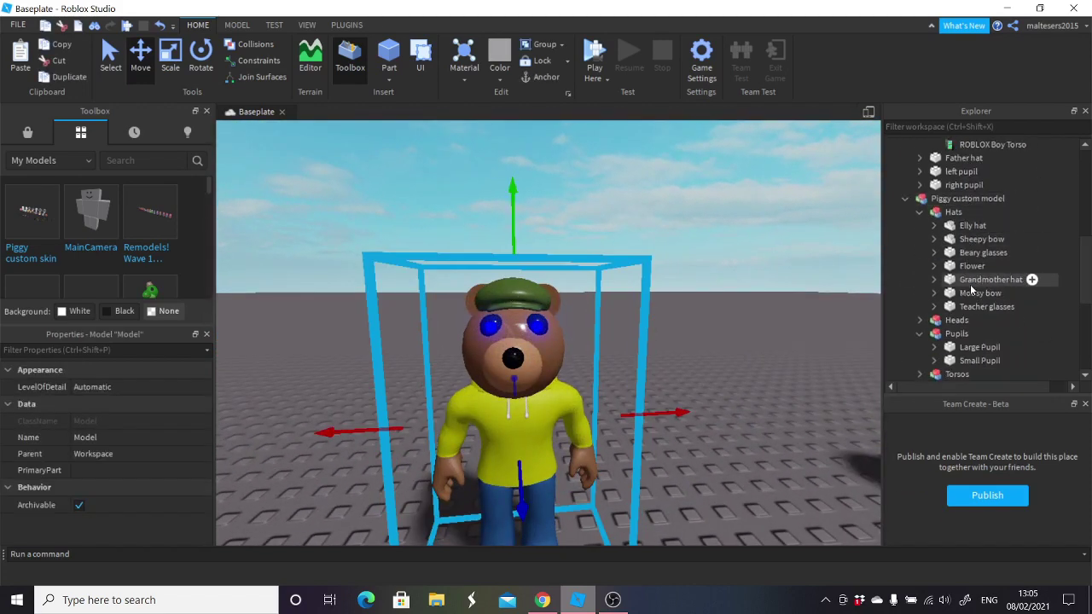
pyautogui.scroll(4, 969, 261)
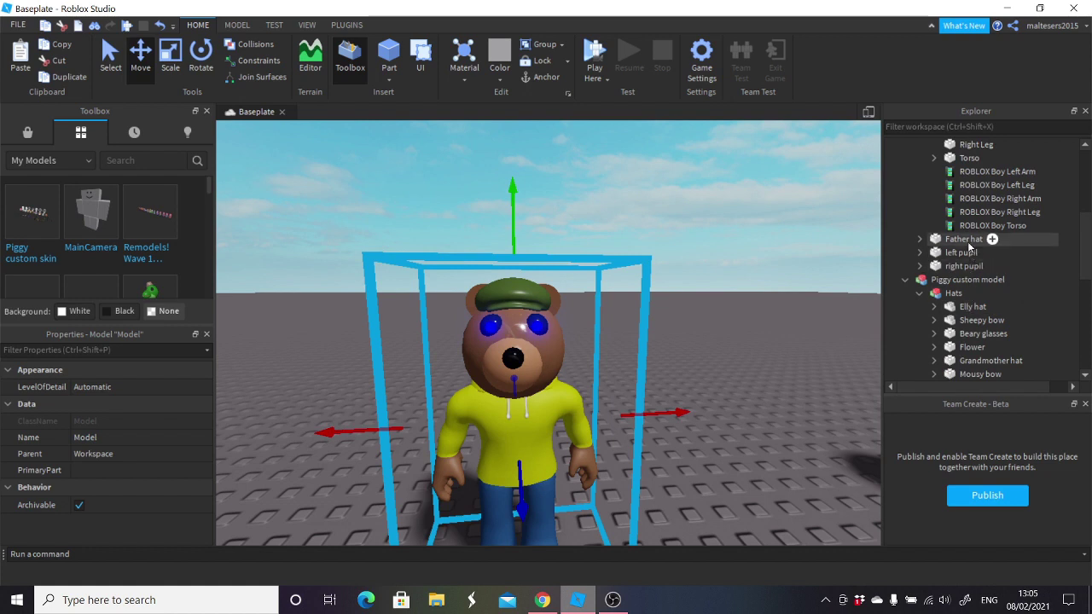
pyautogui.click(963, 239)
pyautogui.click(145, 386)
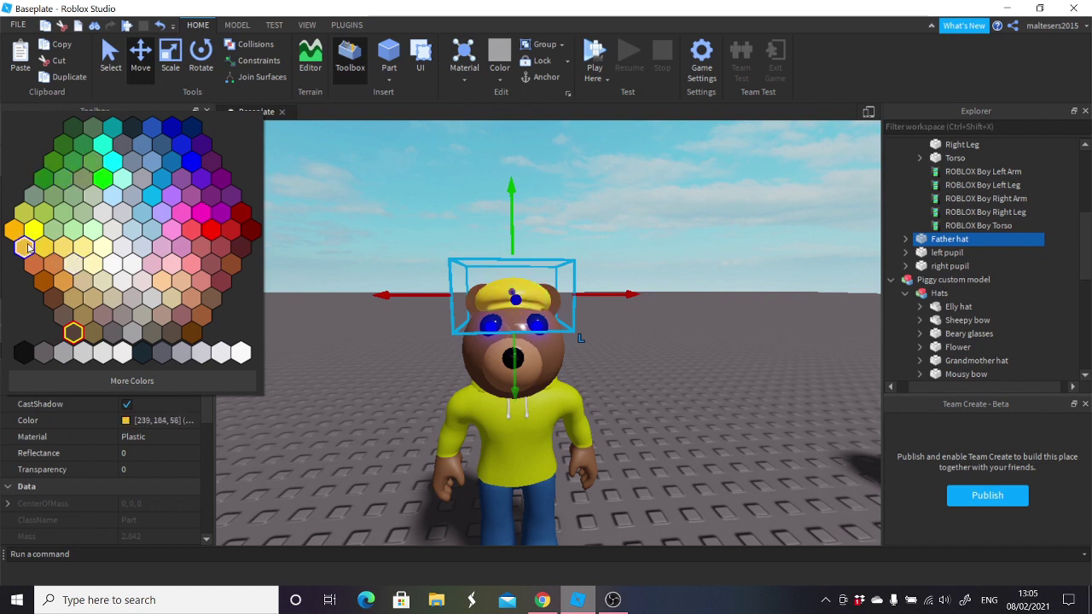
pyautogui.click(245, 230)
pyautogui.scroll(-5, 730, 284)
pyautogui.moveTo(730, 284); pyautogui.dragTo(730, 284, button='right')
pyautogui.scroll(5, 730, 285)
# Set the Father hat's BrickColor to Dark stone grey and check the bear from a distance.
pyautogui.click(948, 238)
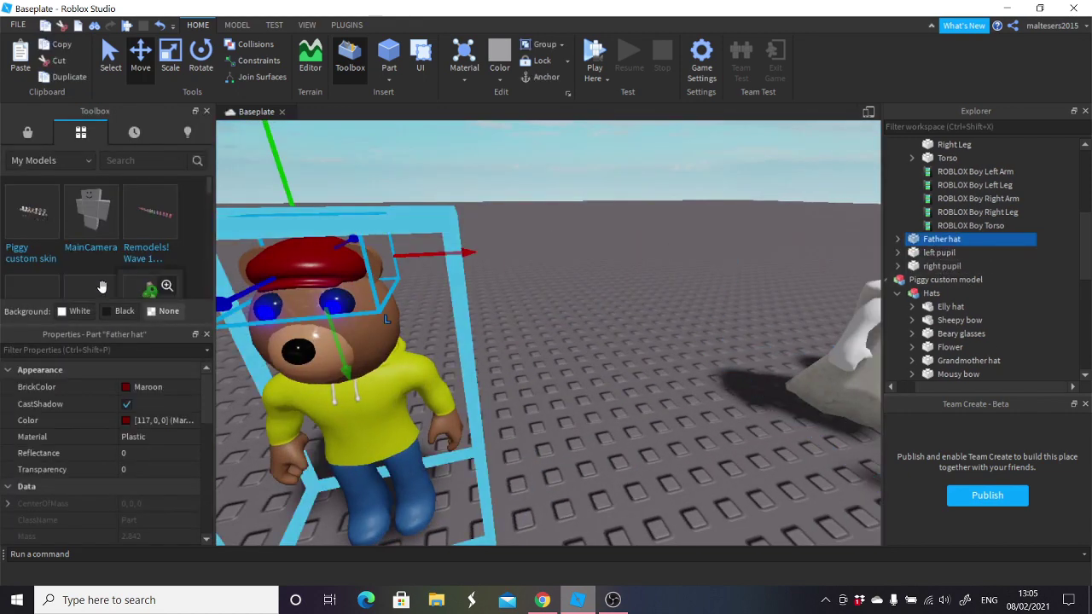
pyautogui.click(140, 386)
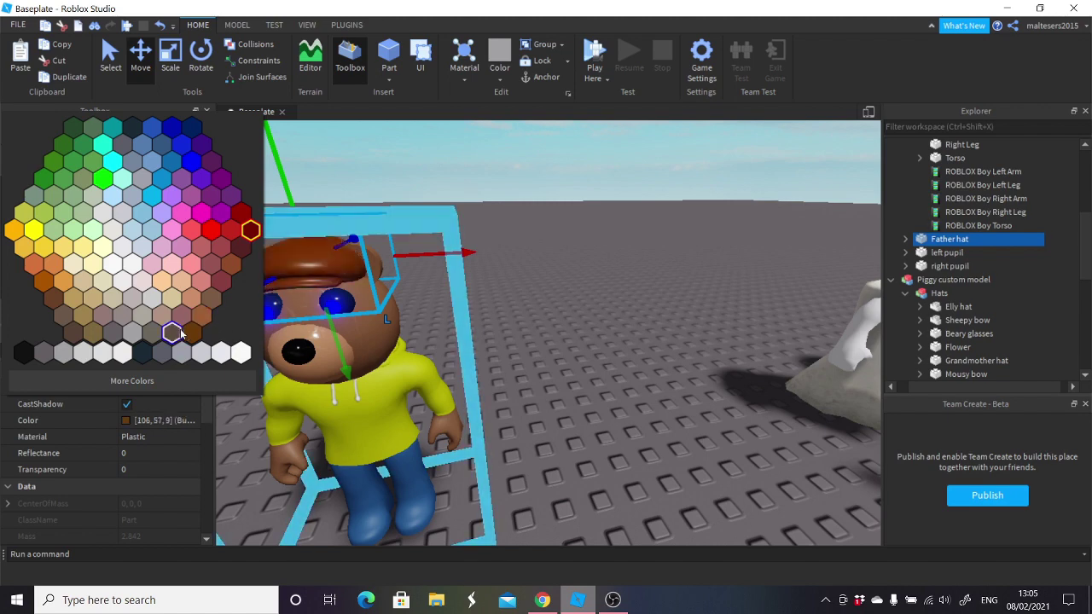
pyautogui.click(112, 333)
pyautogui.click(529, 320)
pyautogui.scroll(-5, 528, 318)
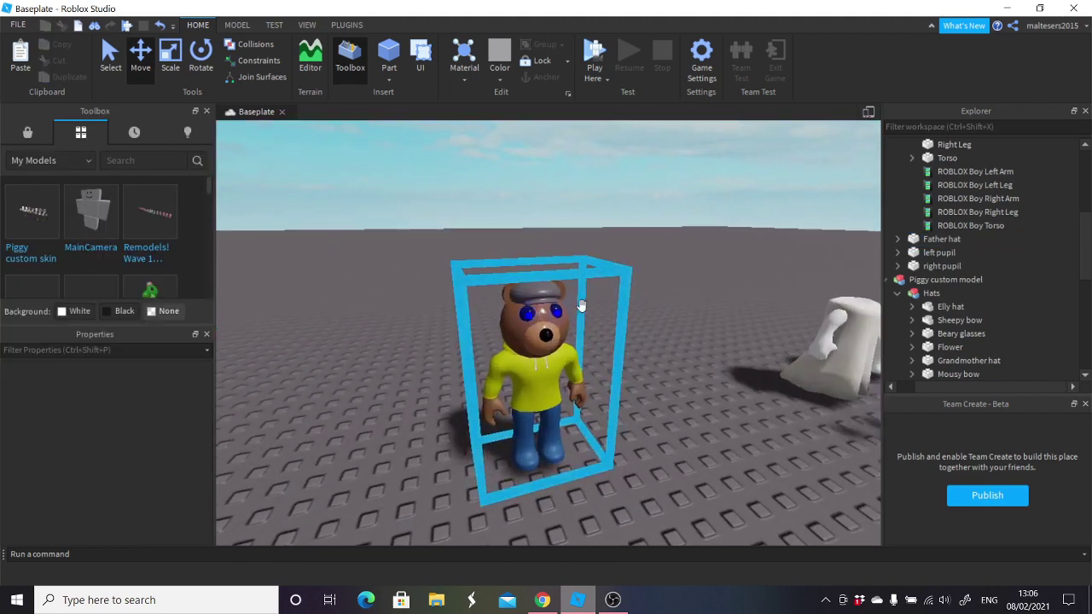
# Rename the Father hat in the bear's Model group to Hat.
pyautogui.scroll(5, 580, 305)
pyautogui.click(938, 253)
pyautogui.click(938, 239)
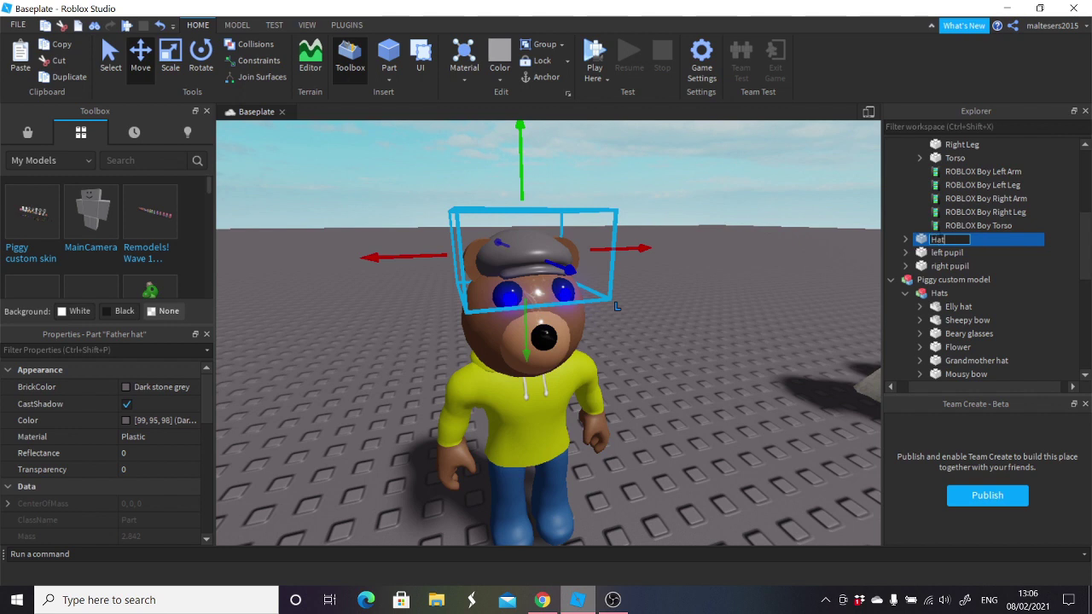
pyautogui.scroll(5, 942, 239)
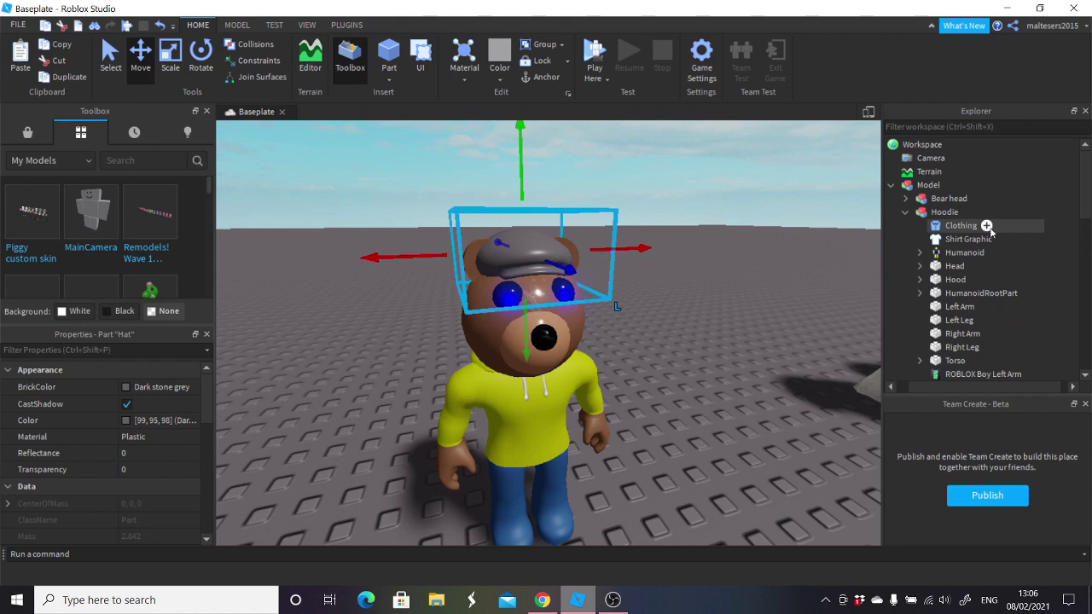
# Survey the spare parts and weapons on the baseplate and collapse the Piggy custom model in the Explorer.
pyautogui.click(624, 288)
pyautogui.press('s')
pyautogui.press('d')
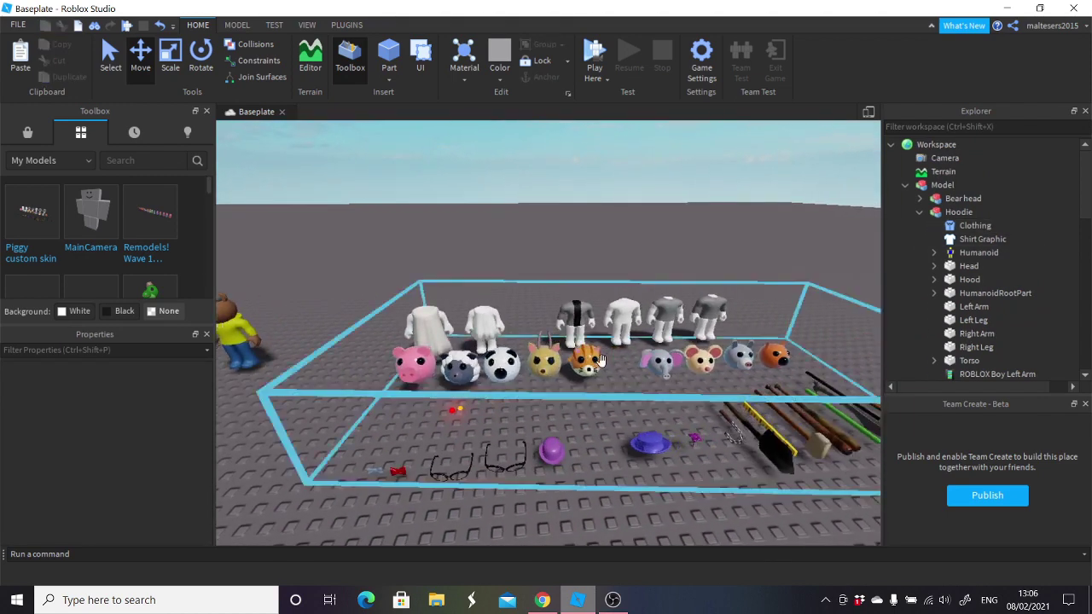
pyautogui.press('d')
pyautogui.click(621, 392)
pyautogui.press('w')
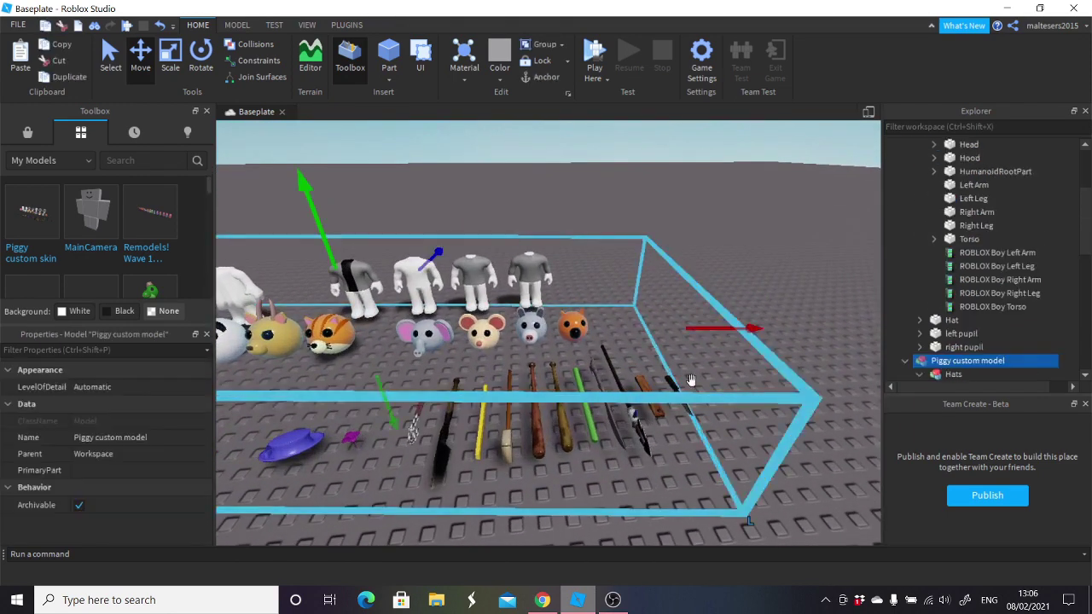
pyautogui.scroll(-3, 933, 337)
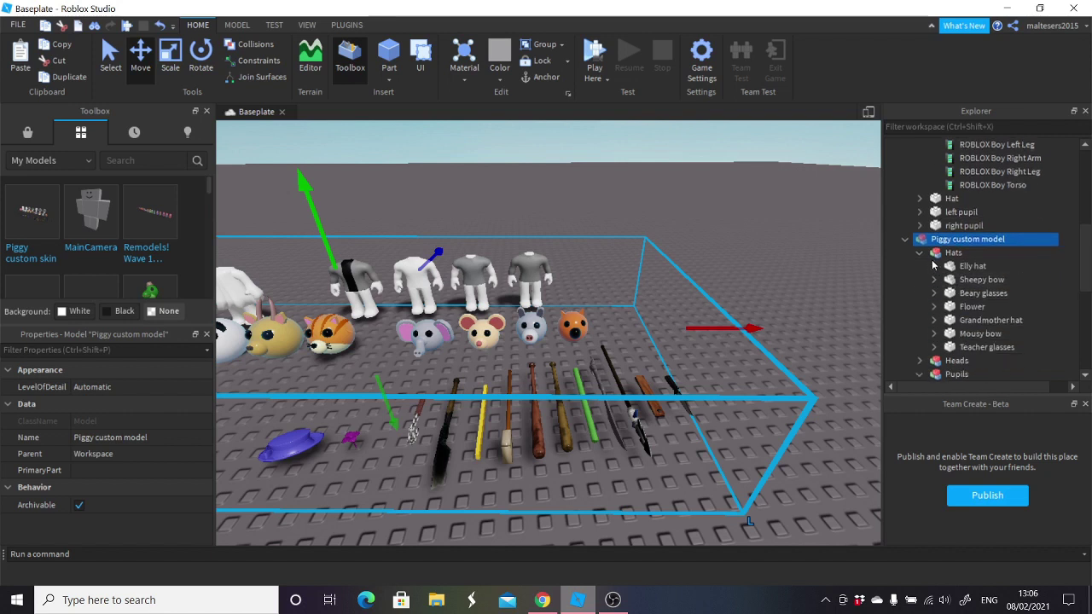
pyautogui.click(906, 240)
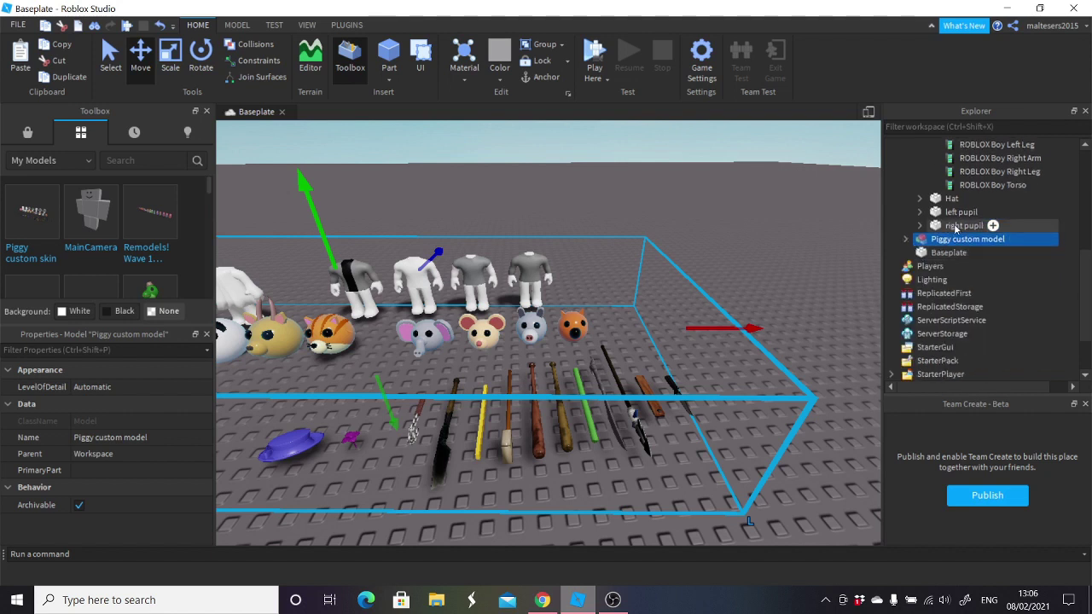
pyautogui.scroll(4, 955, 227)
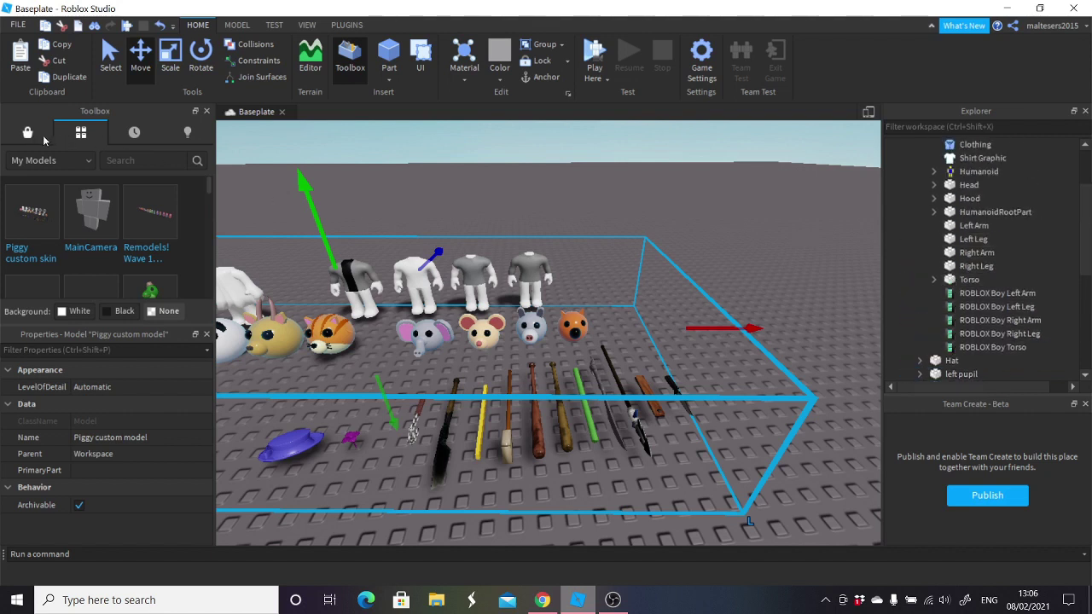
# Search the Toolbox marketplace meshes for "sword".
pyautogui.click(52, 161)
pyautogui.click(32, 160)
pyautogui.click(34, 161)
pyautogui.click(34, 161)
pyautogui.click(27, 132)
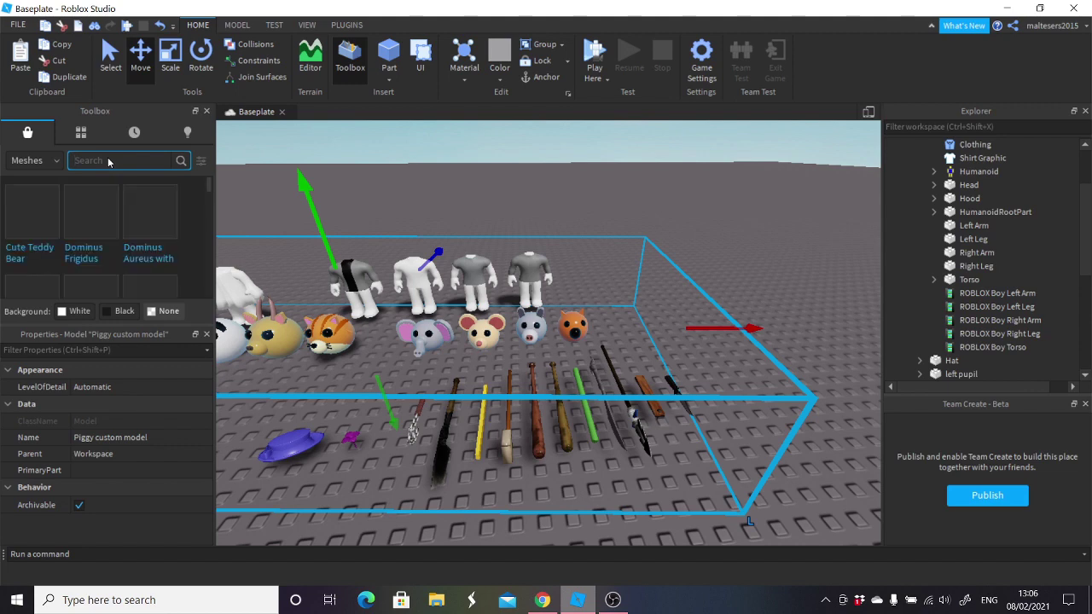
pyautogui.write('sword')
pyautogui.press('Return')
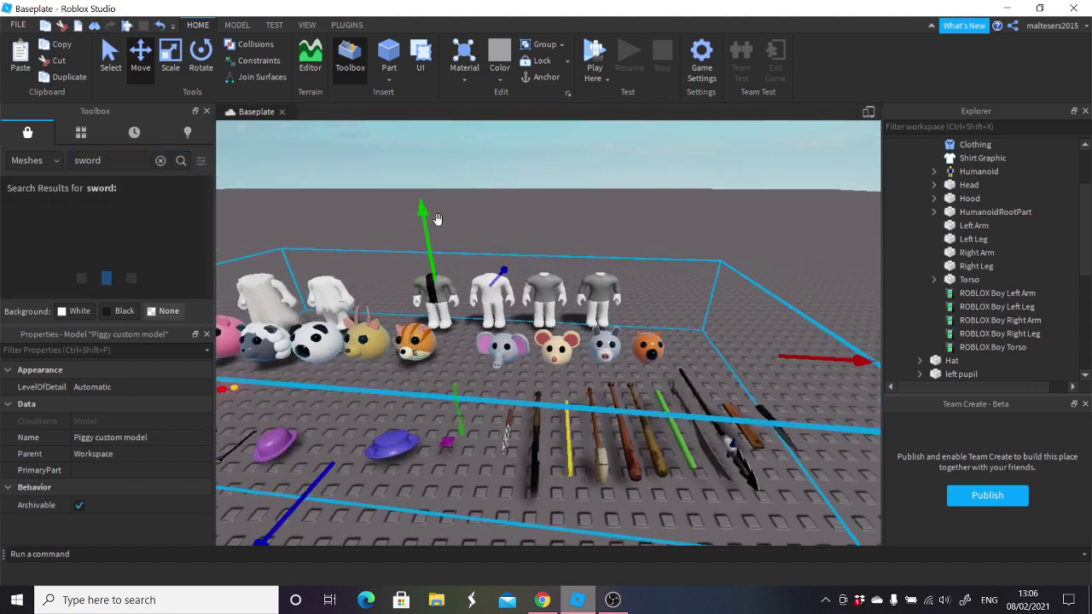
# Try inserting the first sword mesh near the bear, delete it, and return the Toolbox to My Models.
pyautogui.moveTo(30, 259); pyautogui.dragTo(328, 345)
pyautogui.scroll(10, 379, 342)
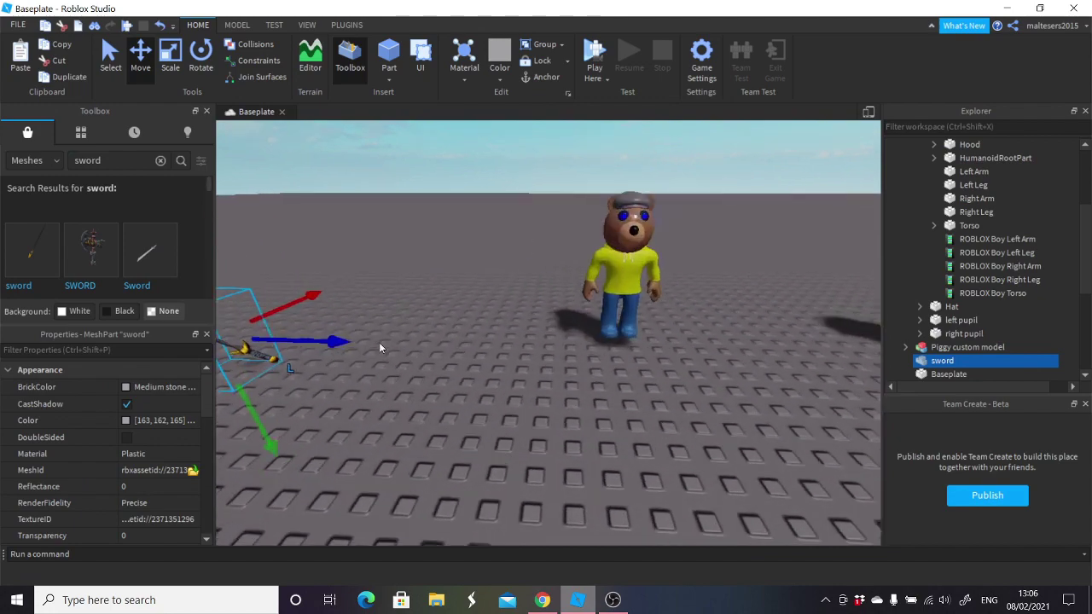
pyautogui.press('Delete')
pyautogui.scroll(-5, 393, 344)
pyautogui.press('d')
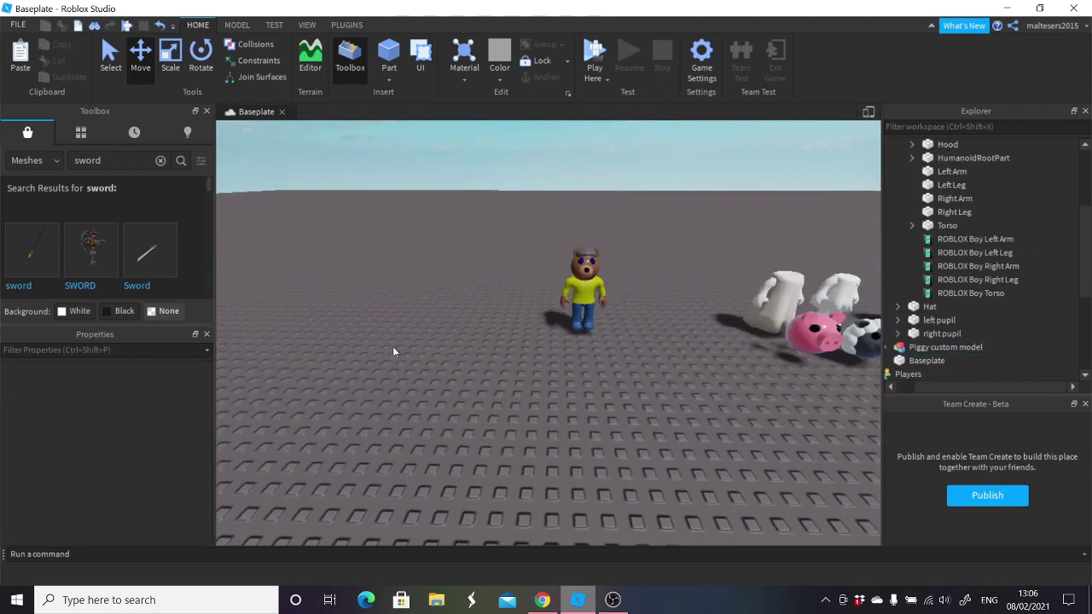
pyautogui.click(159, 160)
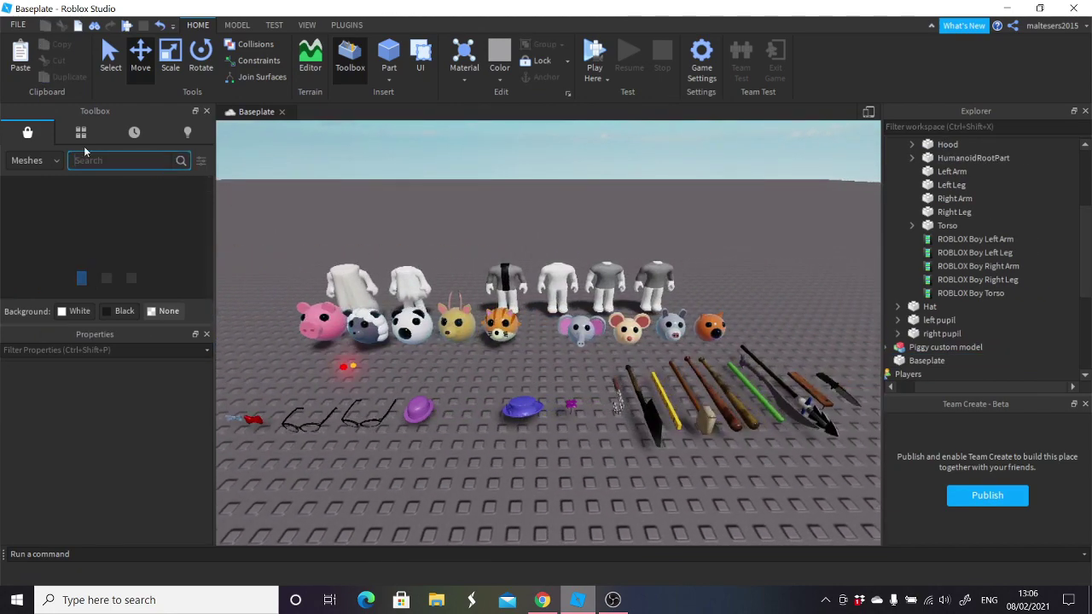
pyautogui.click(81, 132)
# Expand the Piggy custom model, collapse its Hats and Pupils groups, and list the contents of its Weapons group.
pyautogui.press('d')
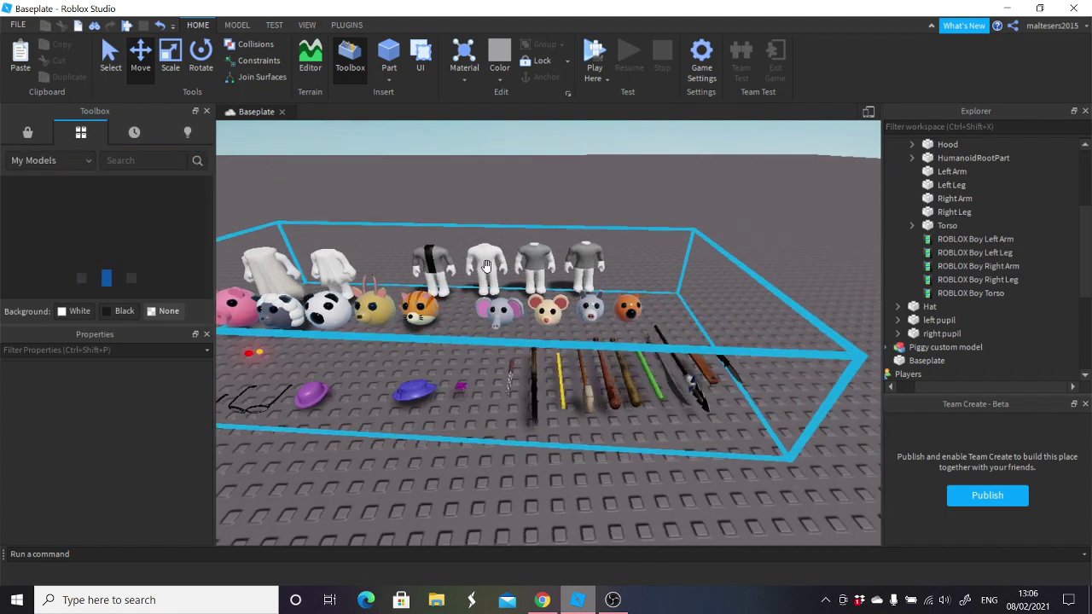
pyautogui.click(551, 416)
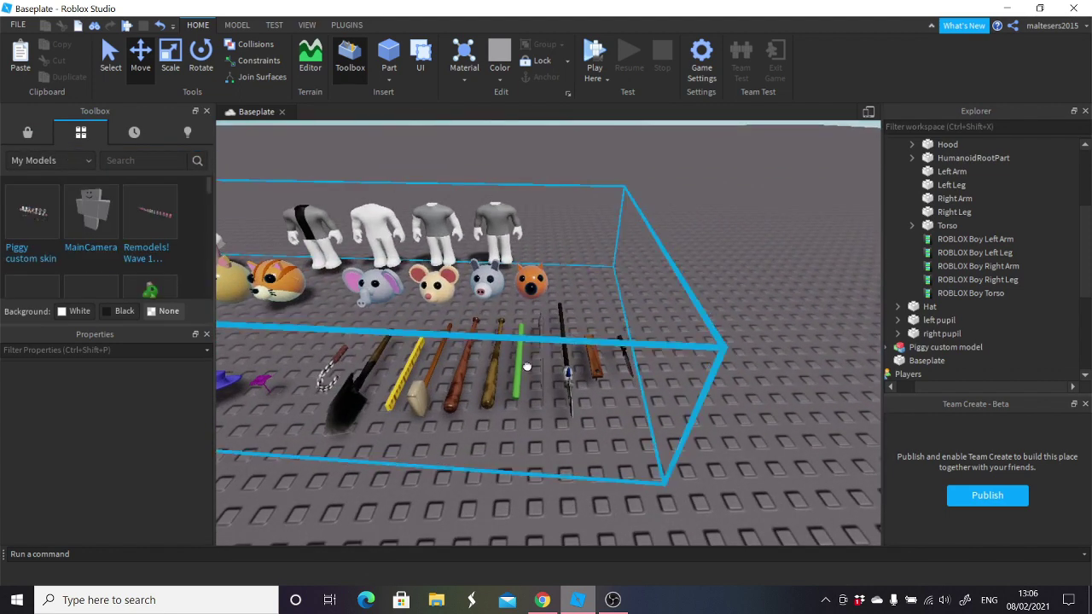
pyautogui.click(906, 348)
pyautogui.scroll(-3, 937, 313)
pyautogui.click(920, 239)
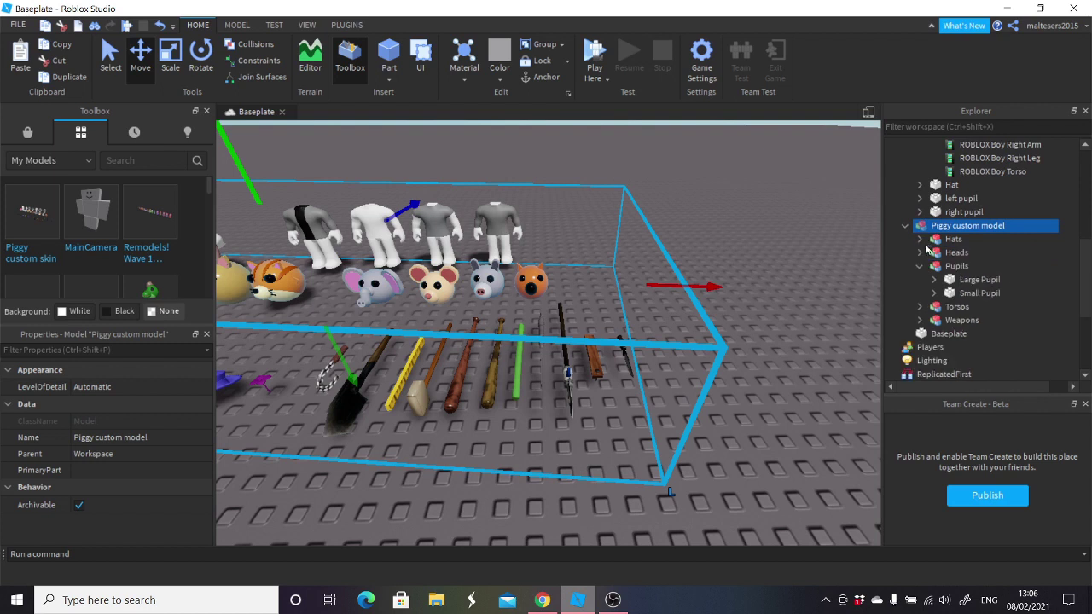
pyautogui.click(921, 266)
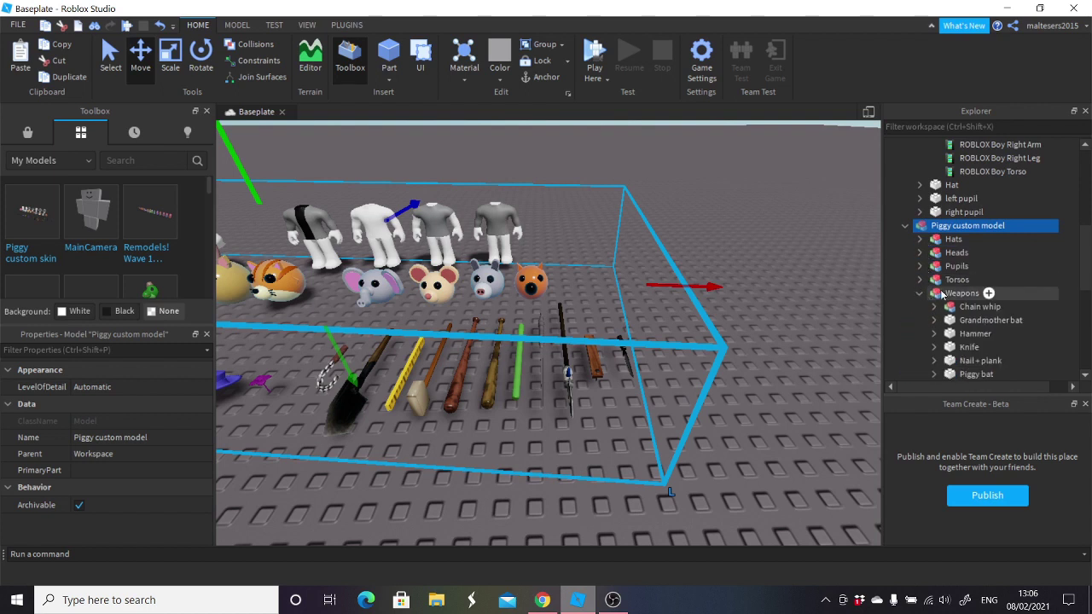
pyautogui.scroll(-3, 959, 240)
# Pick the Spear from the Weapons group and move it across the baseplate to beside the bear.
pyautogui.click(964, 226)
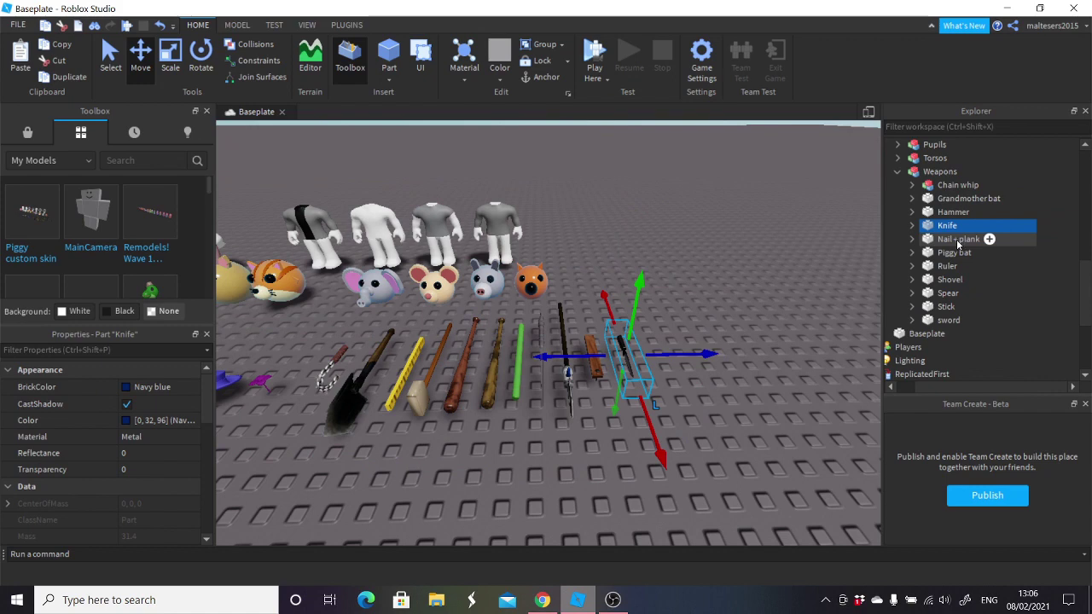
pyautogui.click(960, 253)
pyautogui.click(952, 280)
pyautogui.click(953, 293)
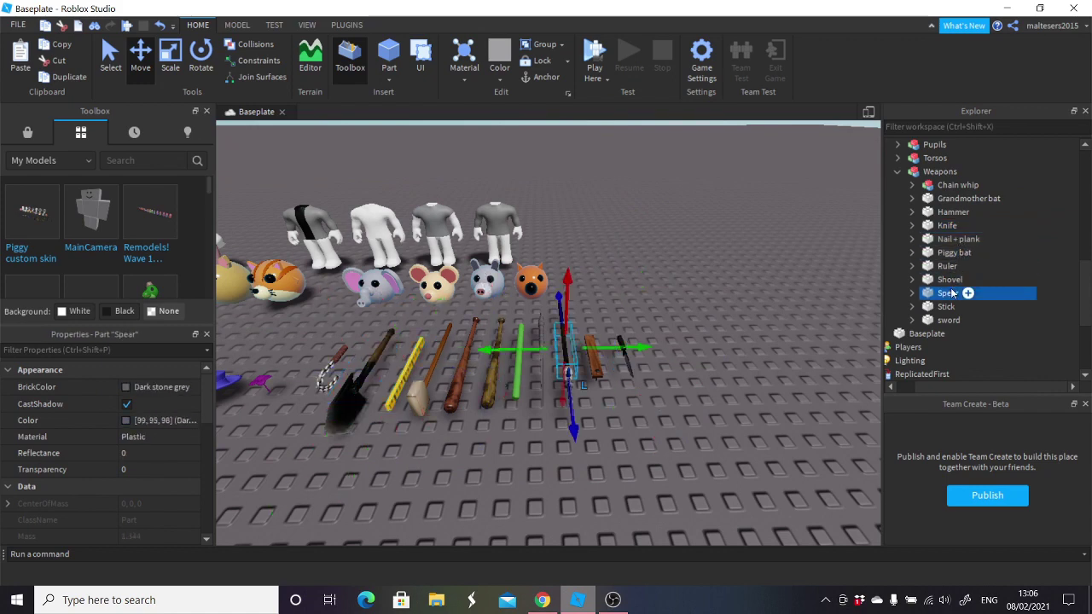
pyautogui.press('a')
pyautogui.moveTo(503, 349); pyautogui.dragTo(344, 371)
pyautogui.press('d')
pyautogui.moveTo(418, 354); pyautogui.dragTo(418, 354, button='right')
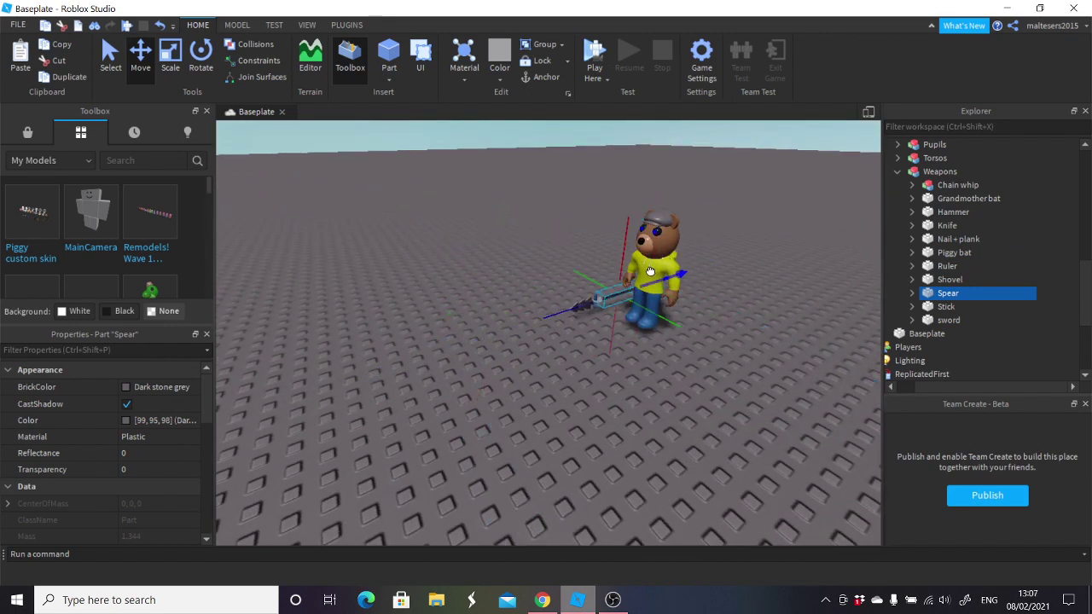
# Shift the Spear sideways and adjust its height so it lines up with the bear's right hand.
pyautogui.scroll(5, 630, 243)
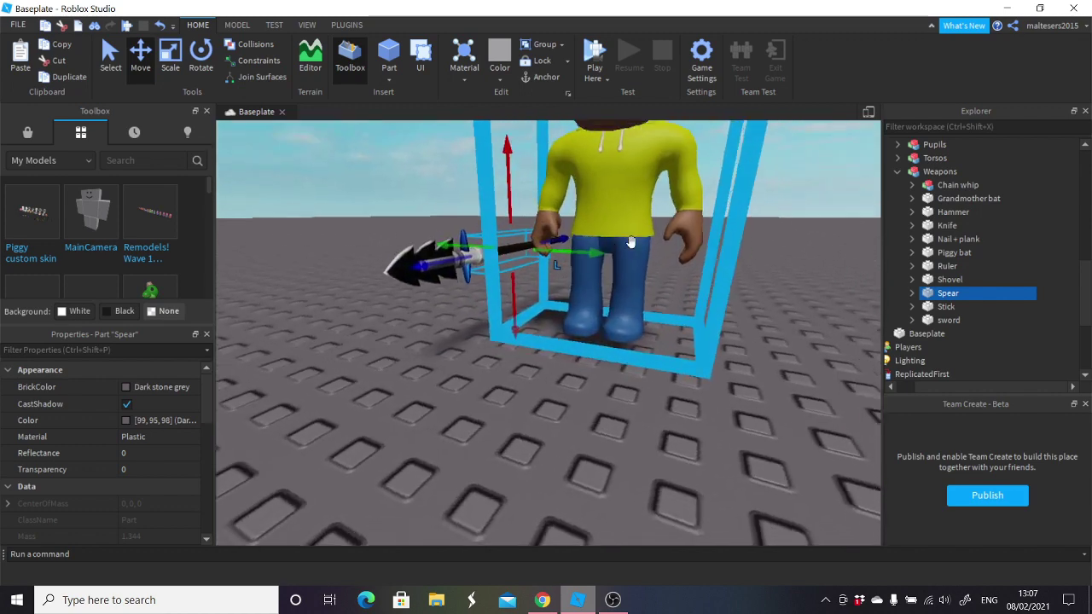
pyautogui.moveTo(631, 242); pyautogui.dragTo(632, 242, button='right')
pyautogui.moveTo(501, 261); pyautogui.dragTo(540, 263)
pyautogui.press('a')
pyautogui.moveTo(540, 263); pyautogui.dragTo(535, 265, button='right')
pyautogui.moveTo(571, 239)
pyautogui.mouseDown()
pyautogui.moveTo(574, 212)
pyautogui.moveTo(575, 222)
pyautogui.mouseUp()
pyautogui.moveTo(533, 284); pyautogui.dragTo(539, 285)
# Slide the Spear forward along its length so the bear's right hand grips the rear part of the shaft.
pyautogui.moveTo(672, 281); pyautogui.dragTo(860, 284)
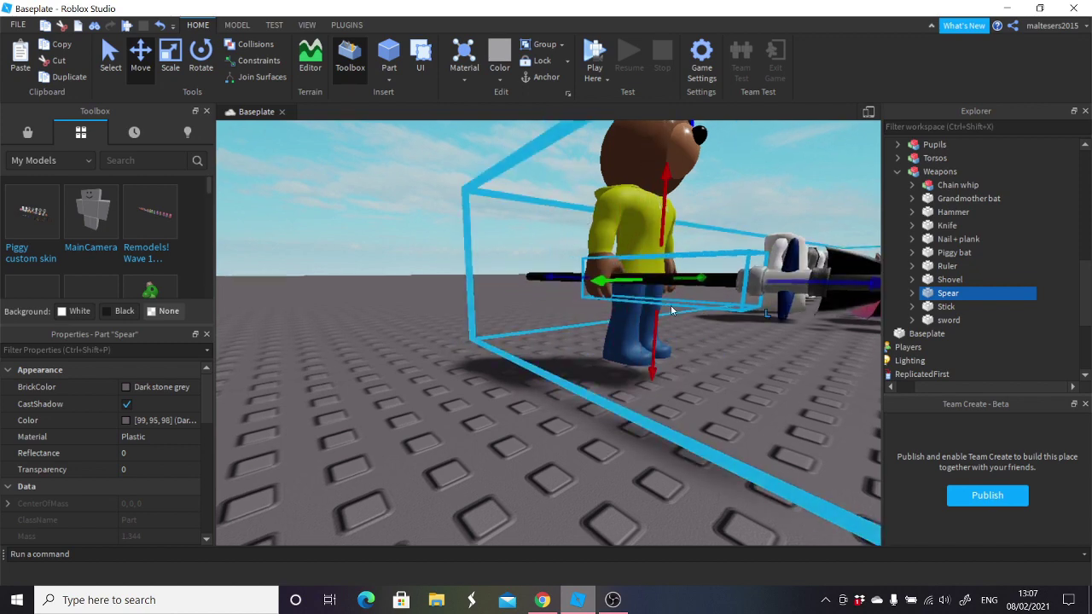
pyautogui.moveTo(671, 310); pyautogui.dragTo(662, 298, button='right')
pyautogui.scroll(-3, 662, 298)
pyautogui.scroll(3, 662, 297)
pyautogui.moveTo(522, 361); pyautogui.dragTo(544, 361)
pyautogui.scroll(-1, 543, 360)
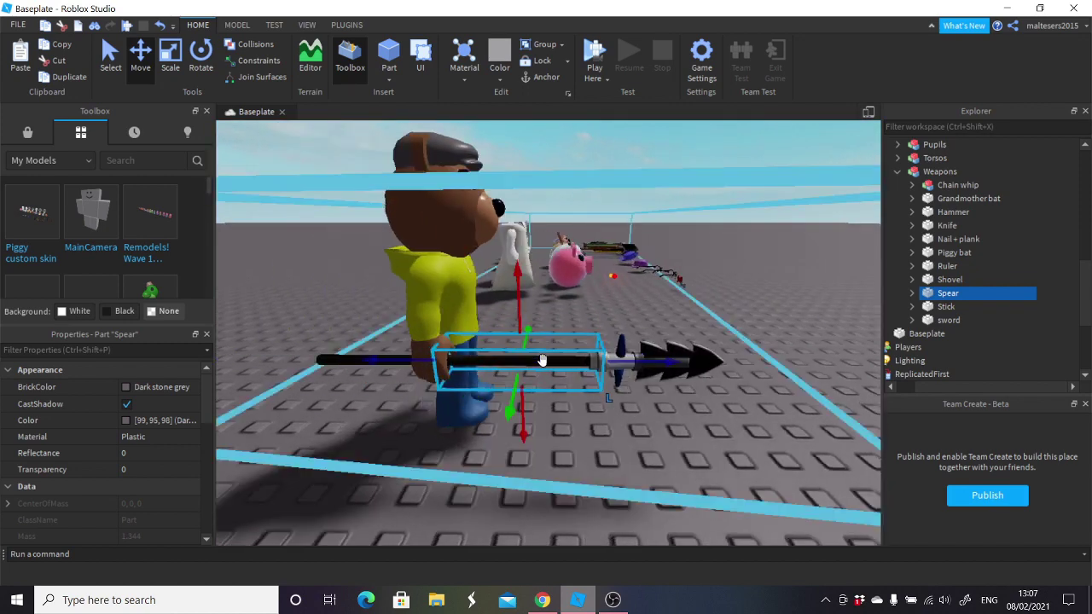
# Move the Spear out of the Weapons group and into the bear's own Model.
pyautogui.moveTo(541, 360); pyautogui.dragTo(544, 359, button='right')
pyautogui.click(601, 402)
pyautogui.moveTo(600, 403); pyautogui.dragTo(580, 387, button='right')
pyautogui.click(559, 392)
pyautogui.scroll(-3, 580, 387)
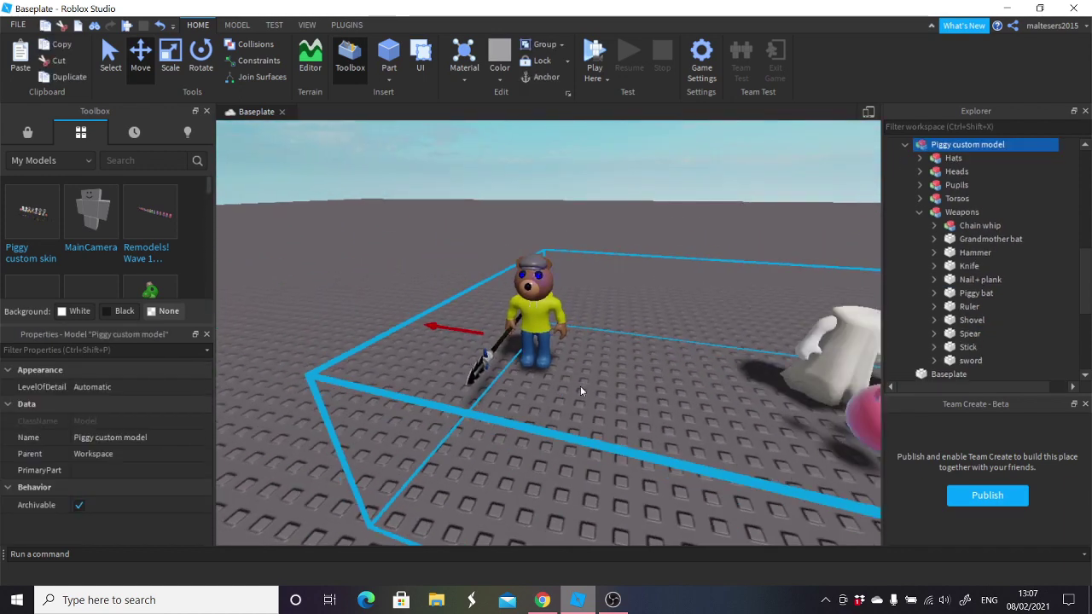
pyautogui.scroll(-3, 415, 338)
pyautogui.scroll(3, 415, 337)
pyautogui.click(421, 420)
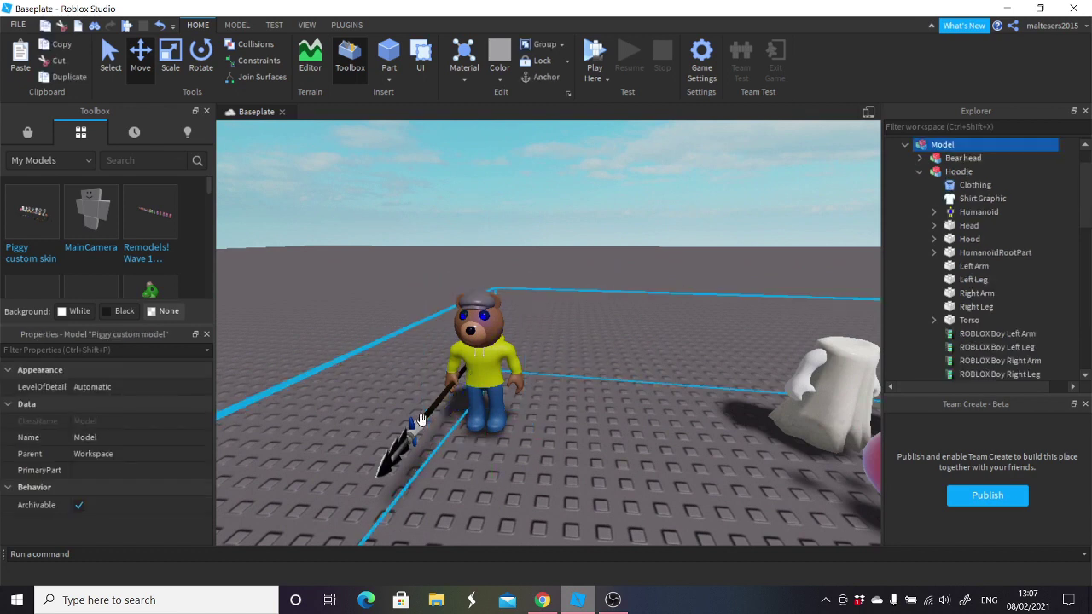
pyautogui.click(421, 421)
pyautogui.scroll(-5, 951, 359)
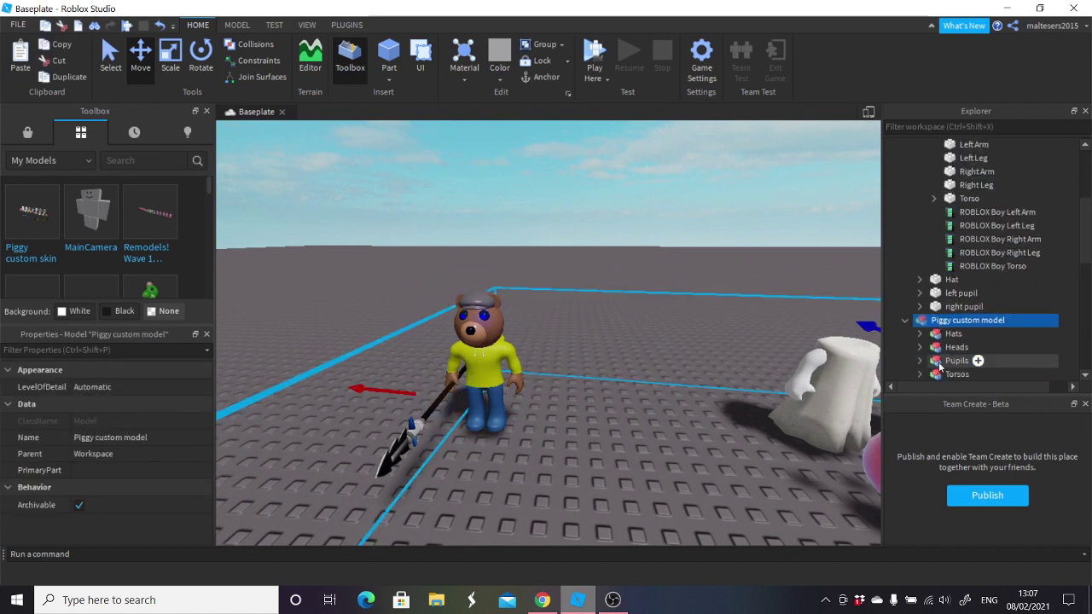
pyautogui.scroll(-1, 966, 331)
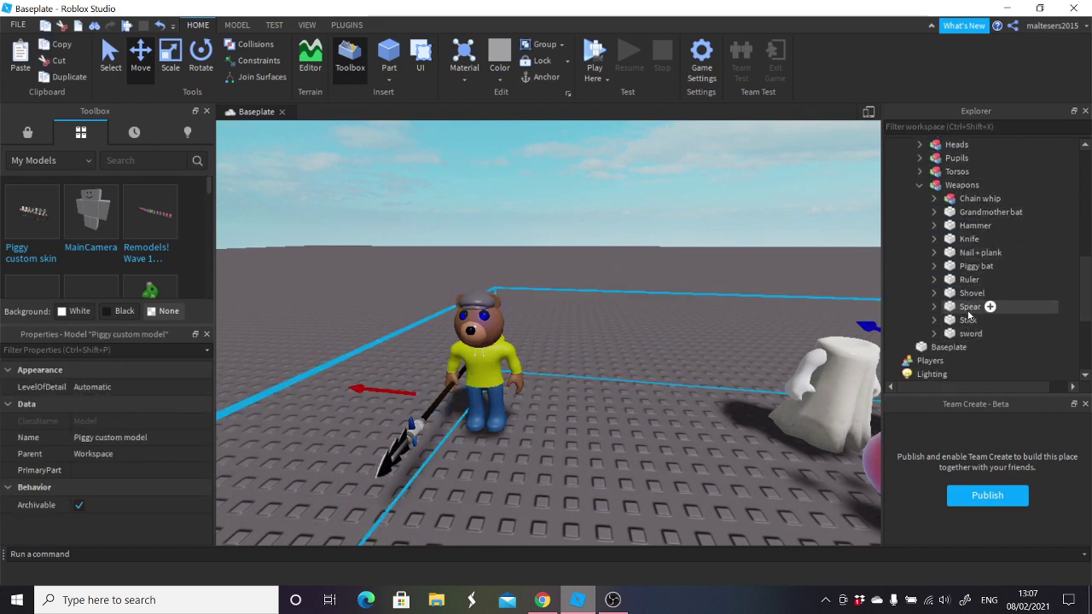
pyautogui.moveTo(969, 307); pyautogui.dragTo(942, 186)
pyautogui.click(568, 338)
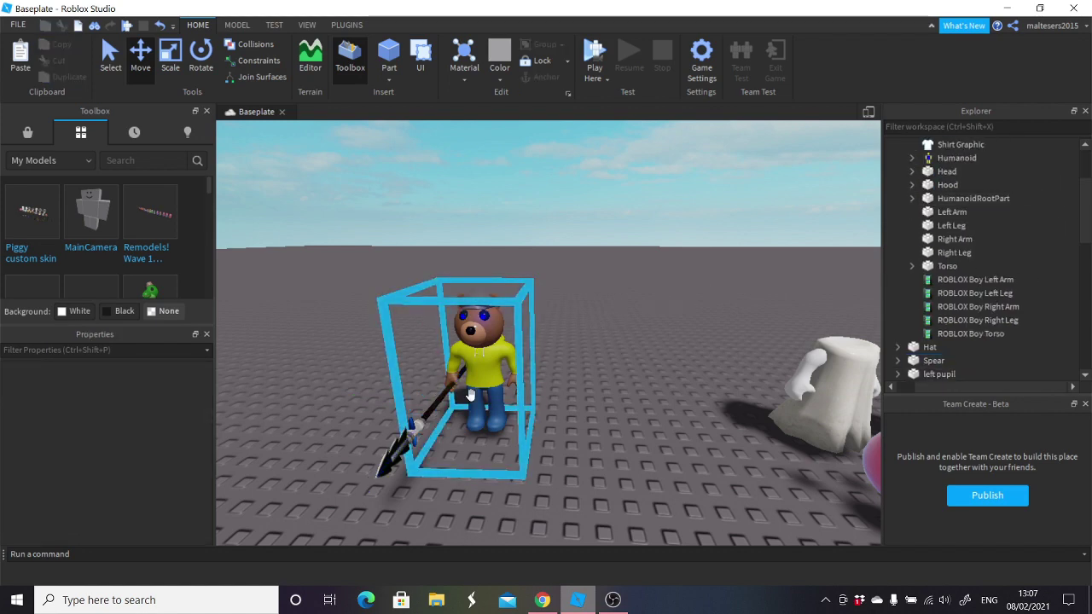
# Examine the available torsos in the Piggy custom model's parts on the baseplate.
pyautogui.moveTo(470, 395); pyautogui.dragTo(626, 352, button='right')
pyautogui.press('d')
pyautogui.press('w')
pyautogui.press('s')
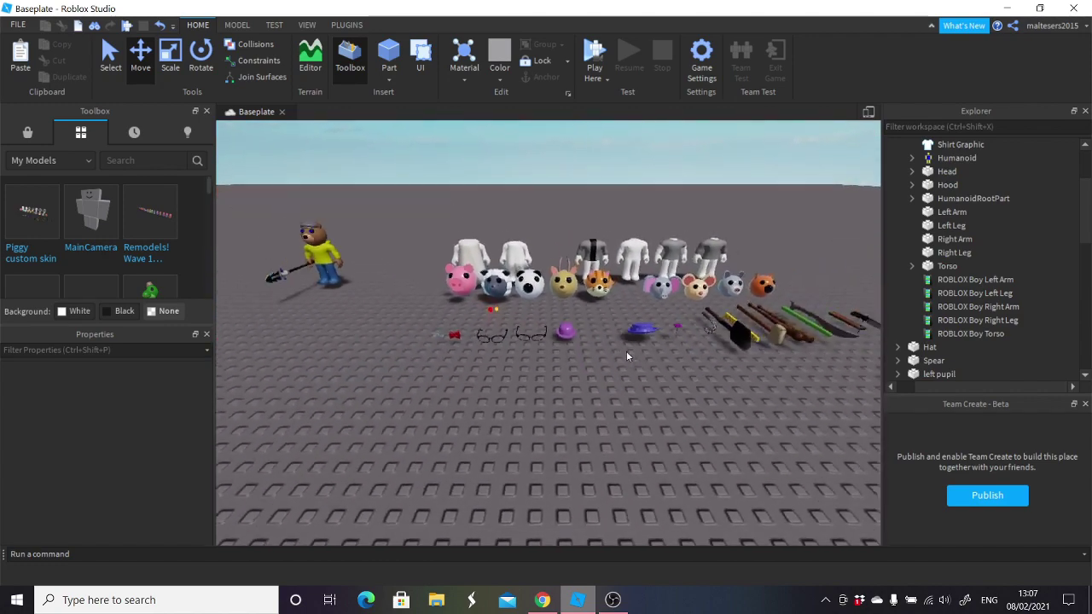
pyautogui.scroll(-3, 626, 350)
pyautogui.scroll(4, 546, 351)
pyautogui.moveTo(510, 348); pyautogui.dragTo(515, 348, button='right')
pyautogui.scroll(3, 515, 348)
pyautogui.scroll(-2, 515, 348)
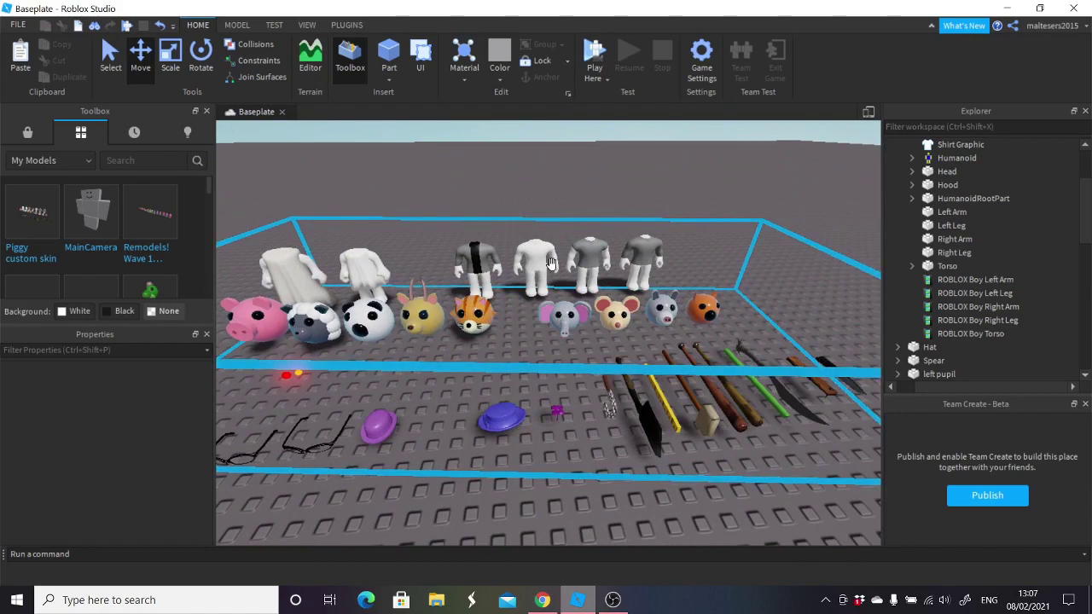
pyautogui.moveTo(551, 264); pyautogui.dragTo(556, 269, button='right')
pyautogui.scroll(4, 552, 264)
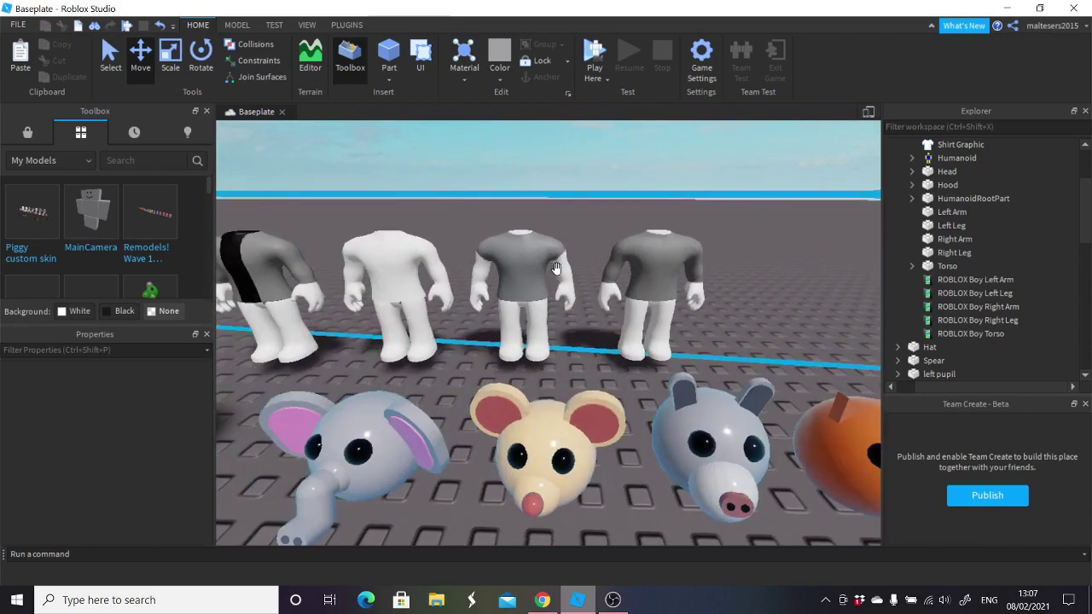
pyautogui.press('a')
pyautogui.press('d')
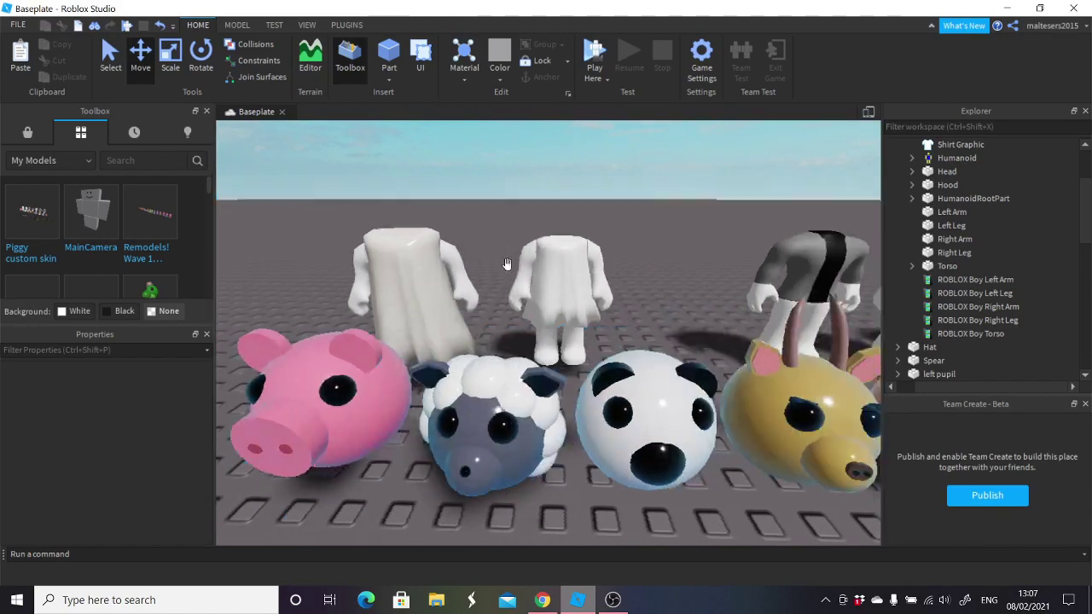
pyautogui.press('d')
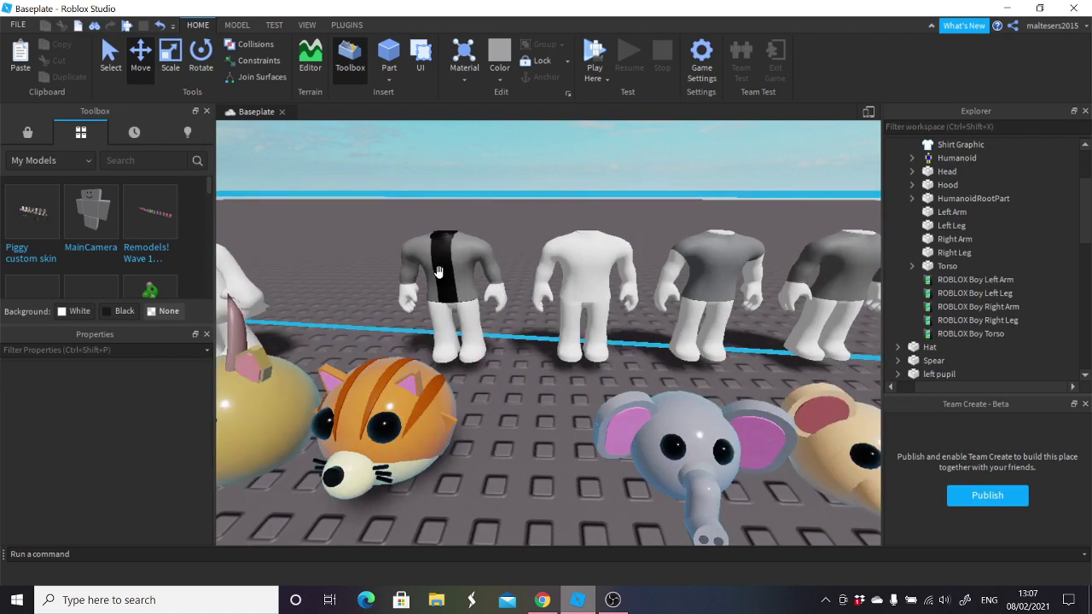
pyautogui.press('d')
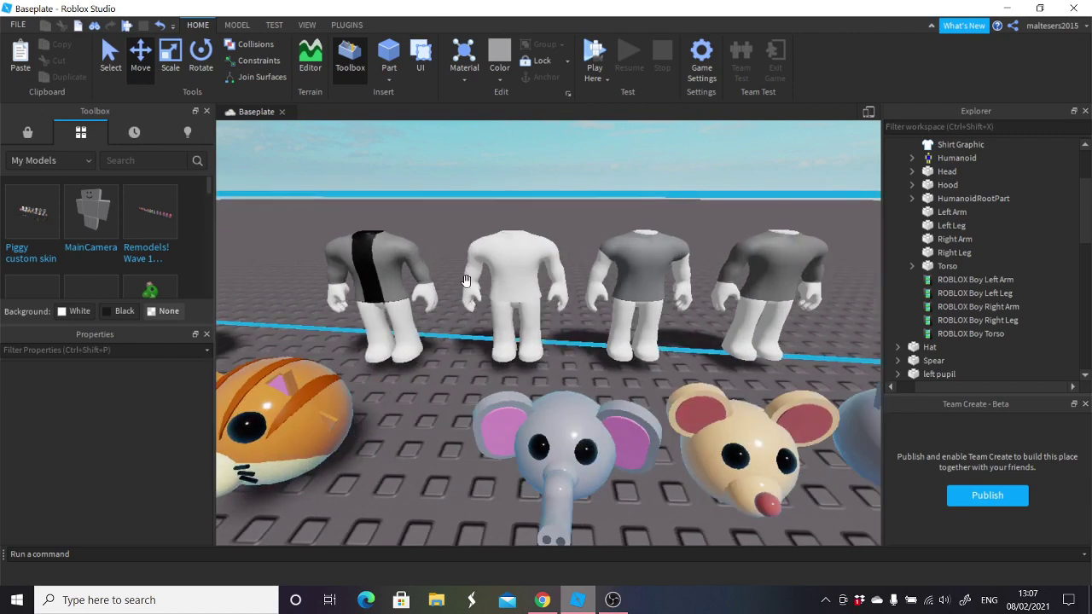
pyautogui.press('d')
pyautogui.press('a')
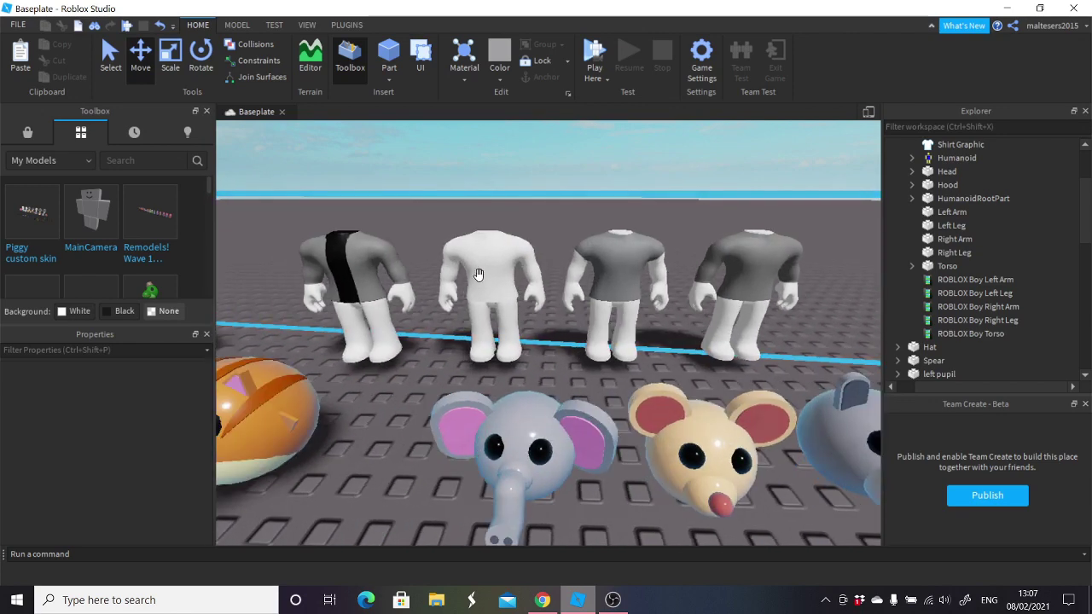
pyautogui.press('d')
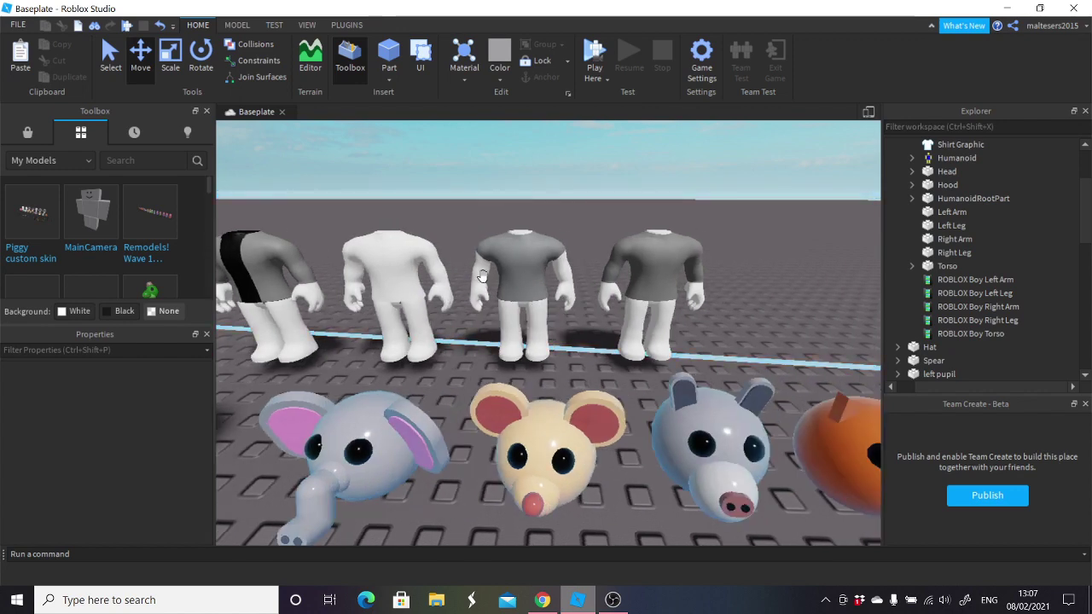
pyautogui.press('d')
# Look over the row of animal heads, from the pig to the orange one.
pyautogui.moveTo(623, 257); pyautogui.dragTo(614, 300, button='right')
pyautogui.press('w')
pyautogui.press('a')
pyautogui.press('s')
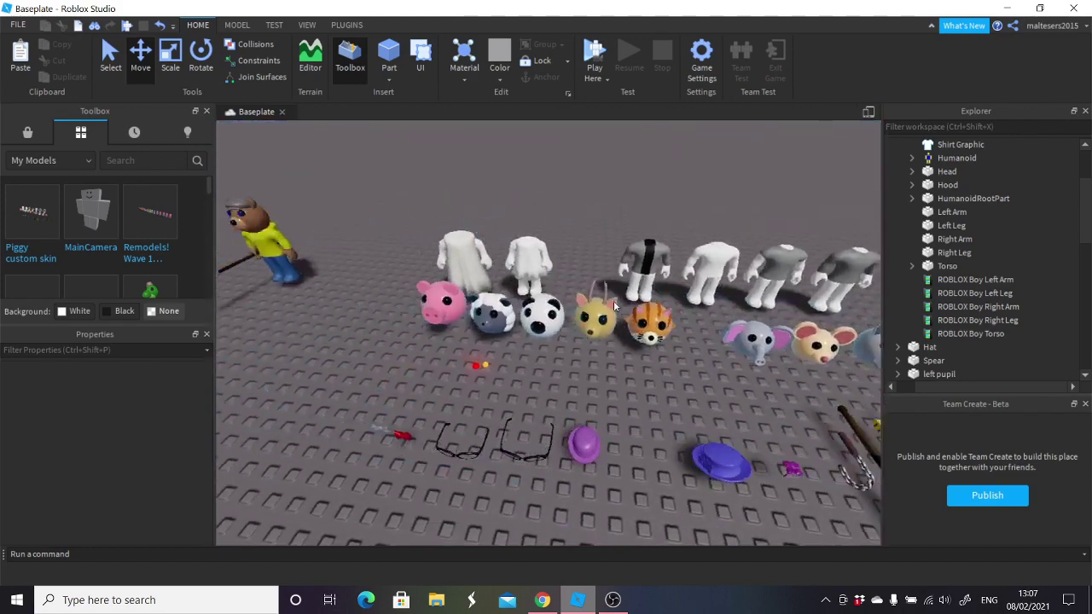
pyautogui.press('w')
pyautogui.press('a')
pyautogui.press('d')
pyautogui.press('d')
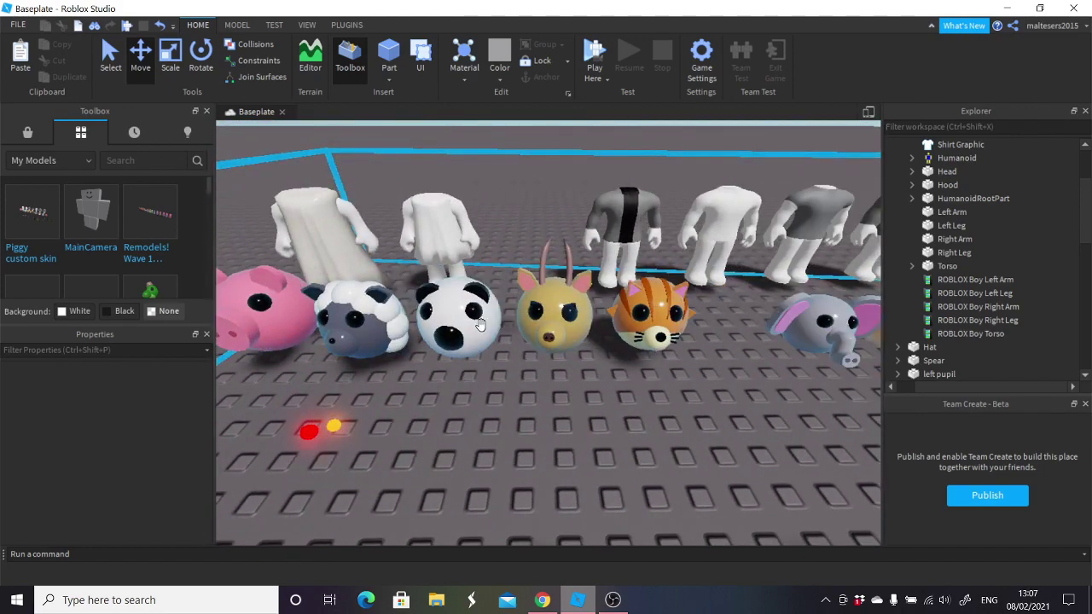
pyautogui.press('d')
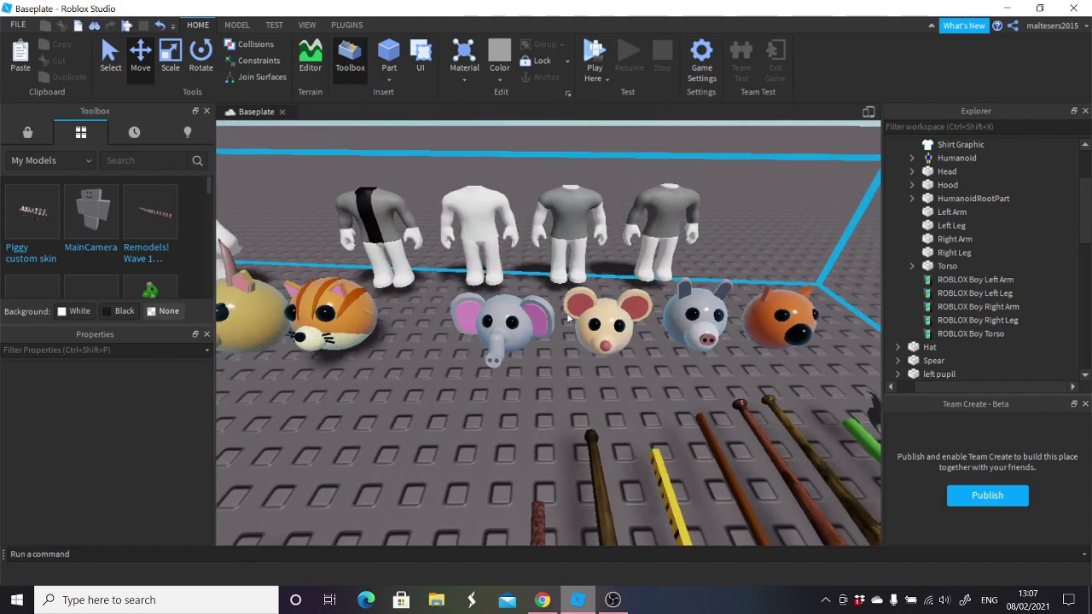
# Examine the spare pupils, bow ties, glasses and hats laid out in front of the heads.
pyautogui.moveTo(693, 324); pyautogui.dragTo(464, 335, button='right')
pyautogui.press('s')
pyautogui.press('w')
pyautogui.press('d')
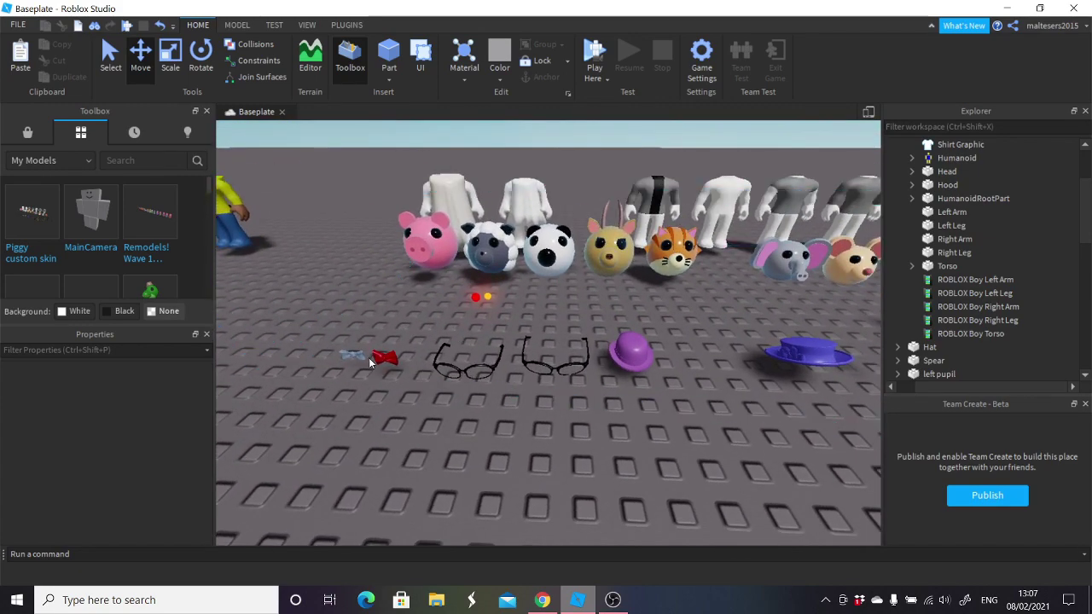
pyautogui.press('w')
pyautogui.press('s')
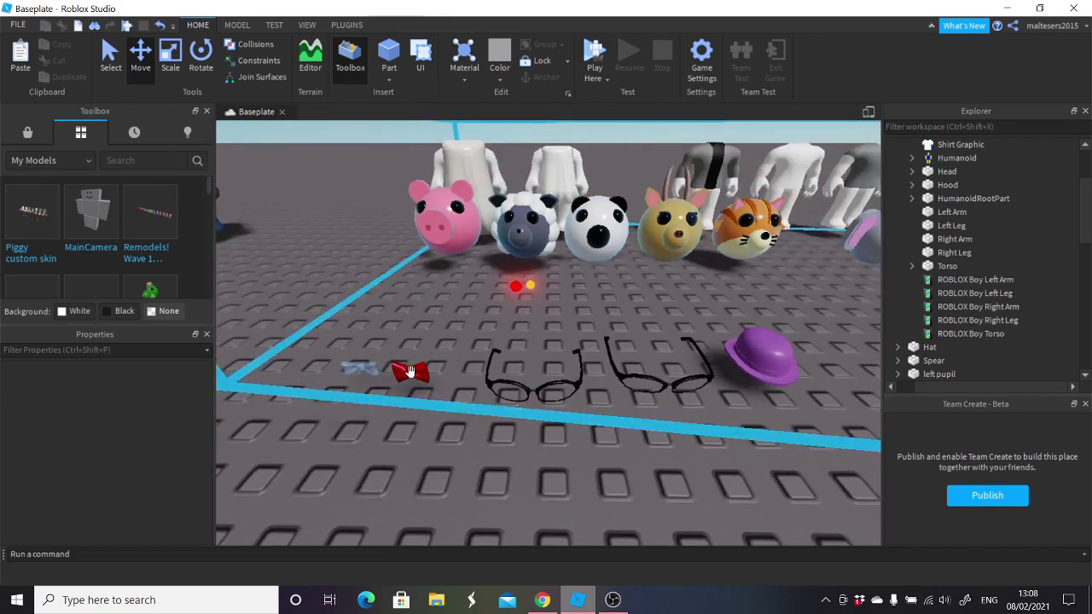
pyautogui.press('d')
pyautogui.press('s')
pyautogui.moveTo(517, 393); pyautogui.dragTo(518, 422, button='right')
pyautogui.press('w')
pyautogui.press('s')
pyautogui.press('s')
pyautogui.press('w')
pyautogui.press('s')
pyautogui.press('d')
# Look over the remaining weapons laid out beside the hats.
pyautogui.moveTo(526, 385); pyautogui.dragTo(468, 376, button='right')
pyautogui.press('d')
pyautogui.press('d')
pyautogui.press('d')
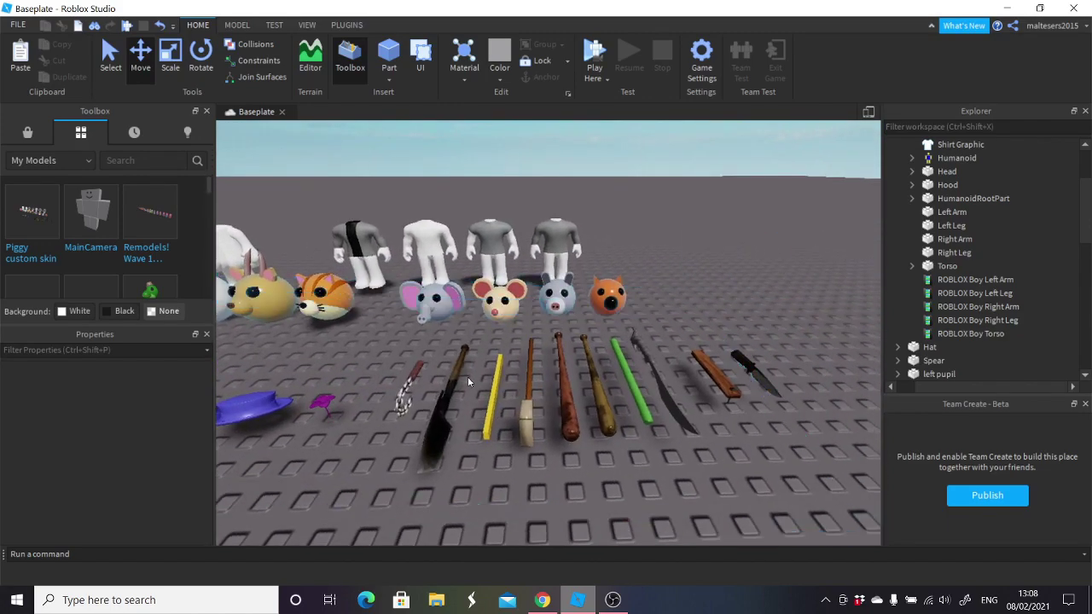
pyautogui.press('s')
pyautogui.moveTo(703, 365); pyautogui.dragTo(703, 369, button='right')
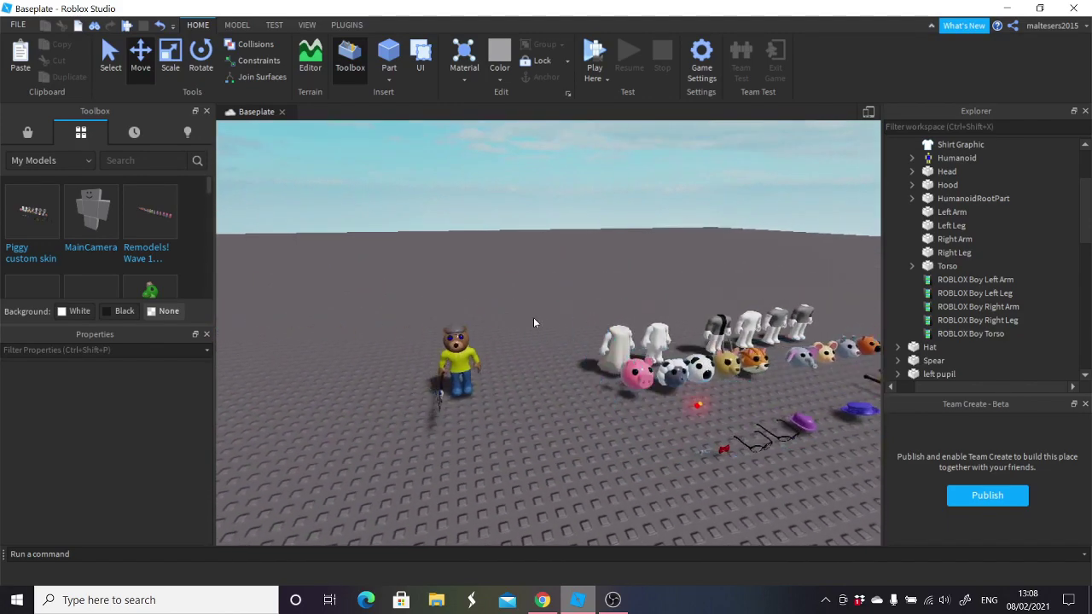
# Inspect the assembled bear character up close, including its hat, hoodie and spear.
pyautogui.press('w')
pyautogui.moveTo(533, 317); pyautogui.dragTo(540, 341, button='right')
pyautogui.press('s')
pyautogui.press('w')
pyautogui.press('a')
pyautogui.press('s')
pyautogui.press('d')
pyautogui.press('w')
pyautogui.moveTo(655, 357); pyautogui.dragTo(655, 356, button='right')
pyautogui.press('d')
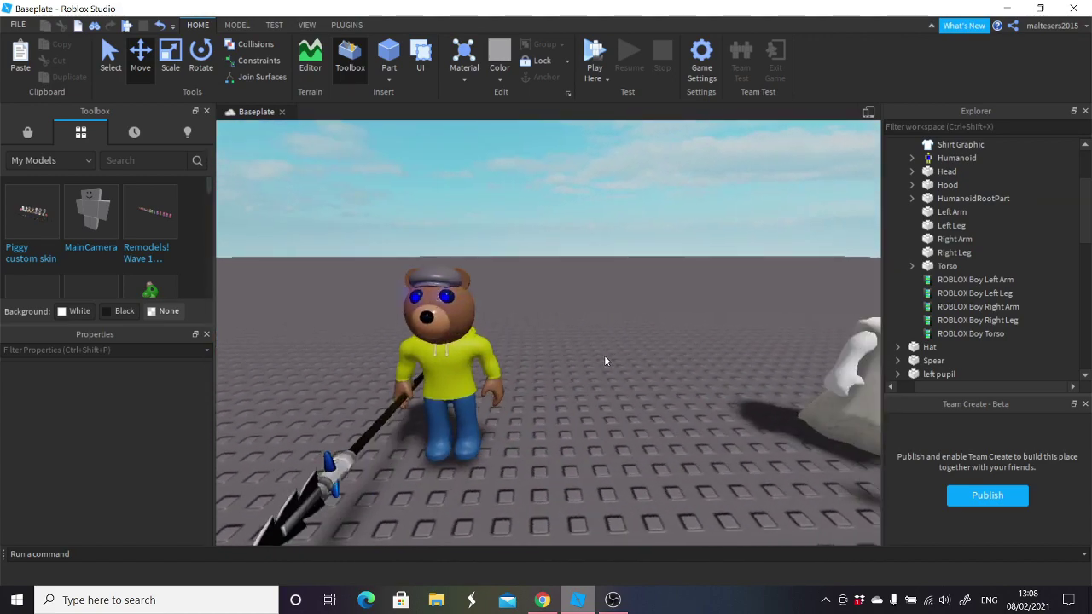
pyautogui.press('a')
pyautogui.click(510, 347)
pyautogui.moveTo(560, 350); pyautogui.dragTo(561, 349, button='right')
pyautogui.click(561, 350)
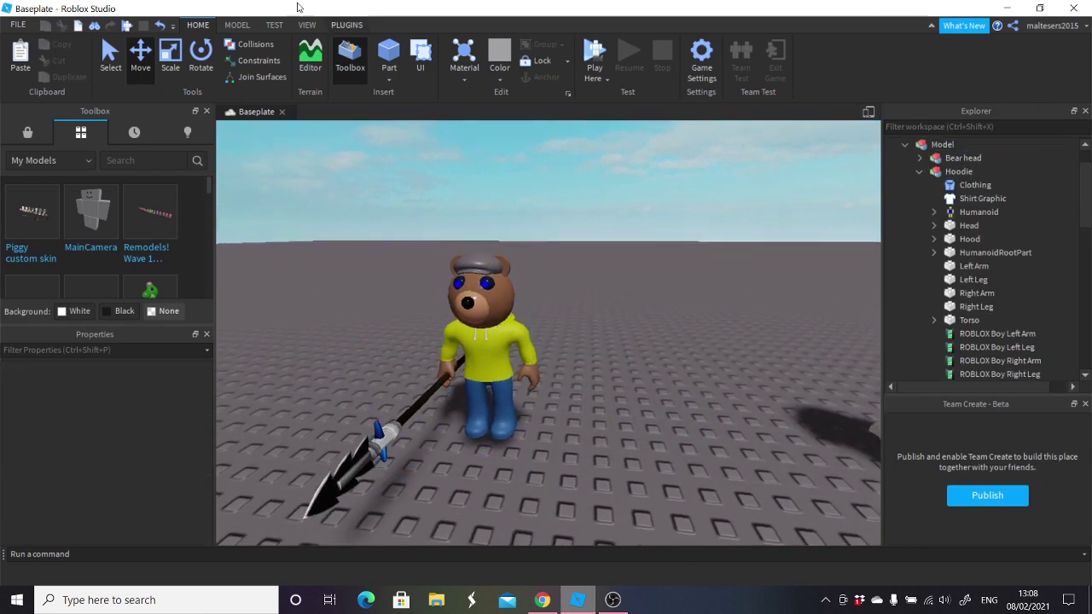
# Open the bear Model in the RigEdit Lite plugin to display its joints.
pyautogui.click(347, 24)
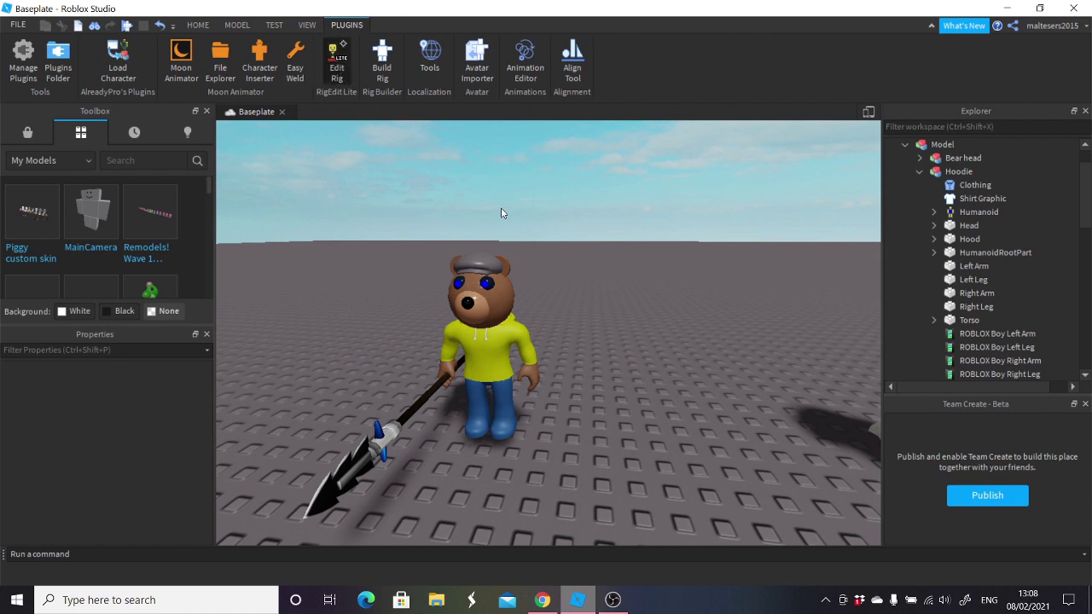
pyautogui.click(492, 320)
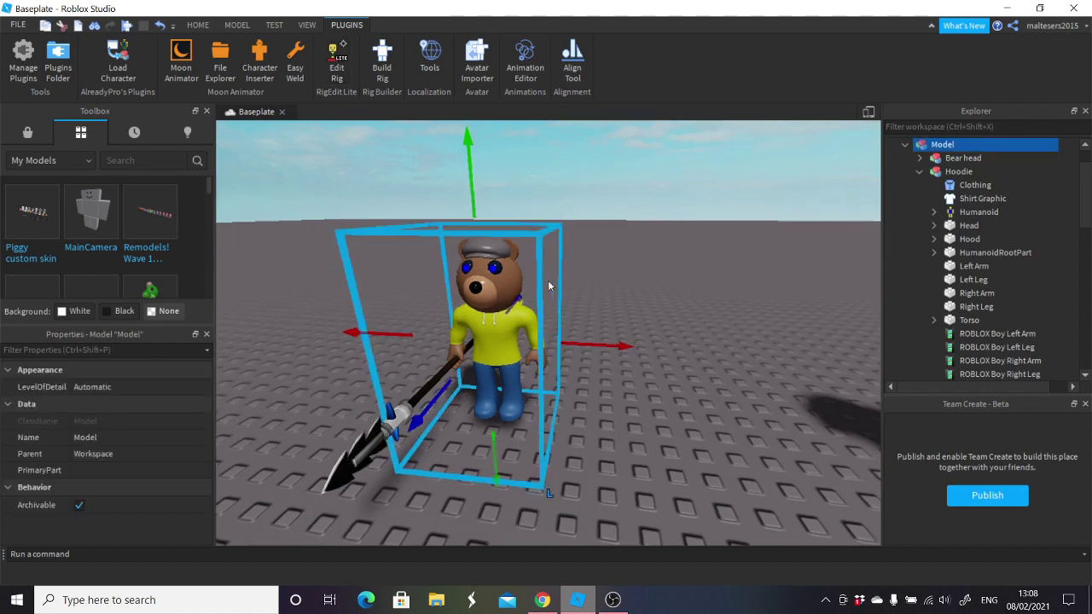
pyautogui.click(676, 231)
pyautogui.scroll(5, 648, 217)
pyautogui.scroll(-5, 644, 213)
pyautogui.click(495, 290)
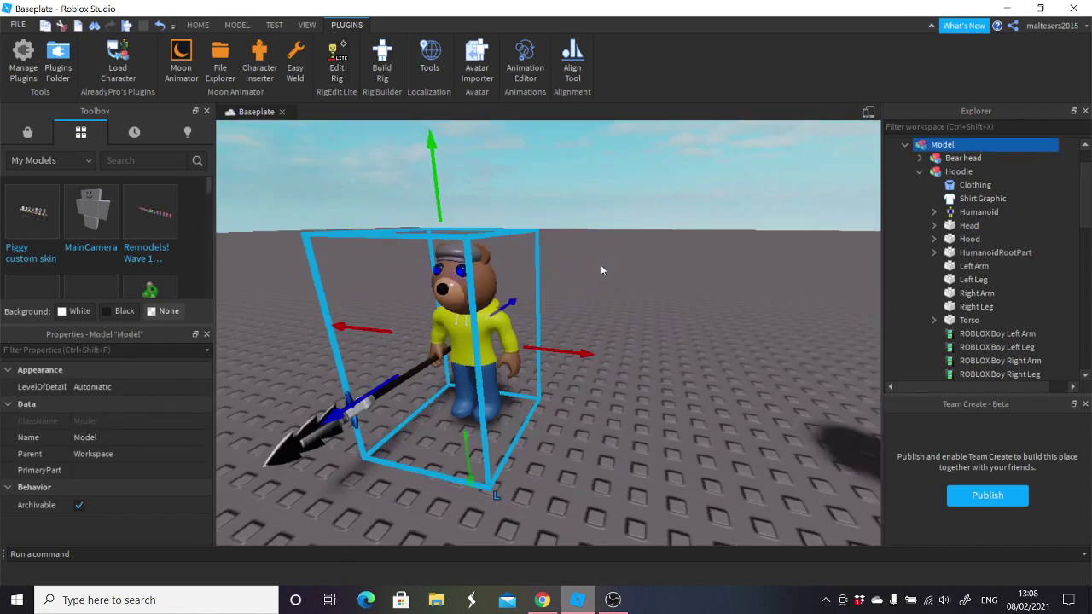
pyautogui.click(600, 265)
pyautogui.click(463, 273)
pyautogui.click(336, 66)
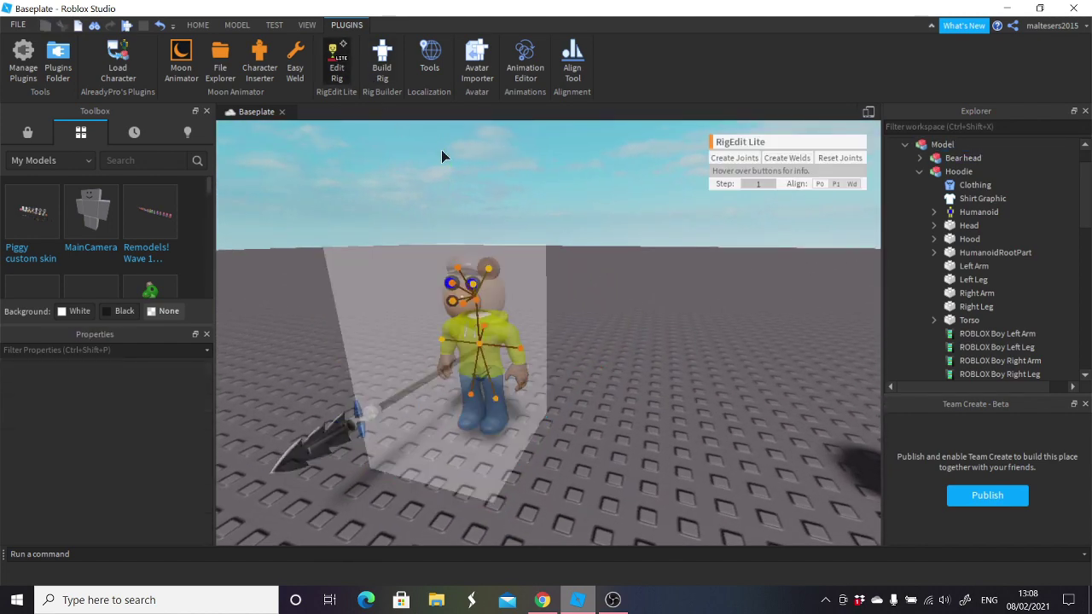
# Delete the two nose joints from the bear's head.
pyautogui.scroll(5, 556, 236)
pyautogui.moveTo(552, 237); pyautogui.dragTo(568, 262, button='right')
pyautogui.click(544, 280)
pyautogui.press('Delete')
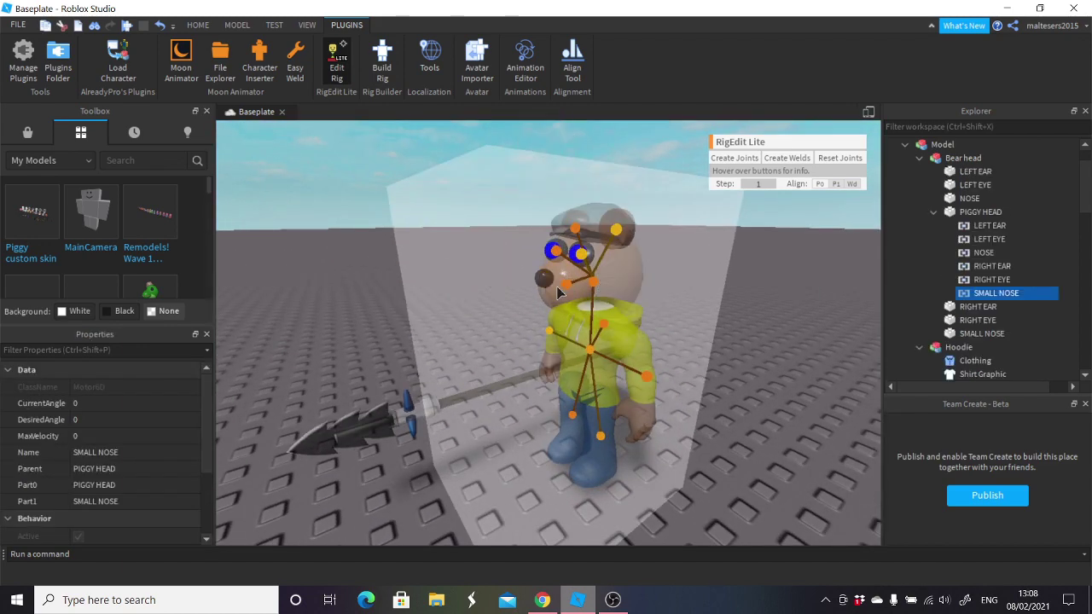
pyautogui.click(593, 283)
pyautogui.press('Delete')
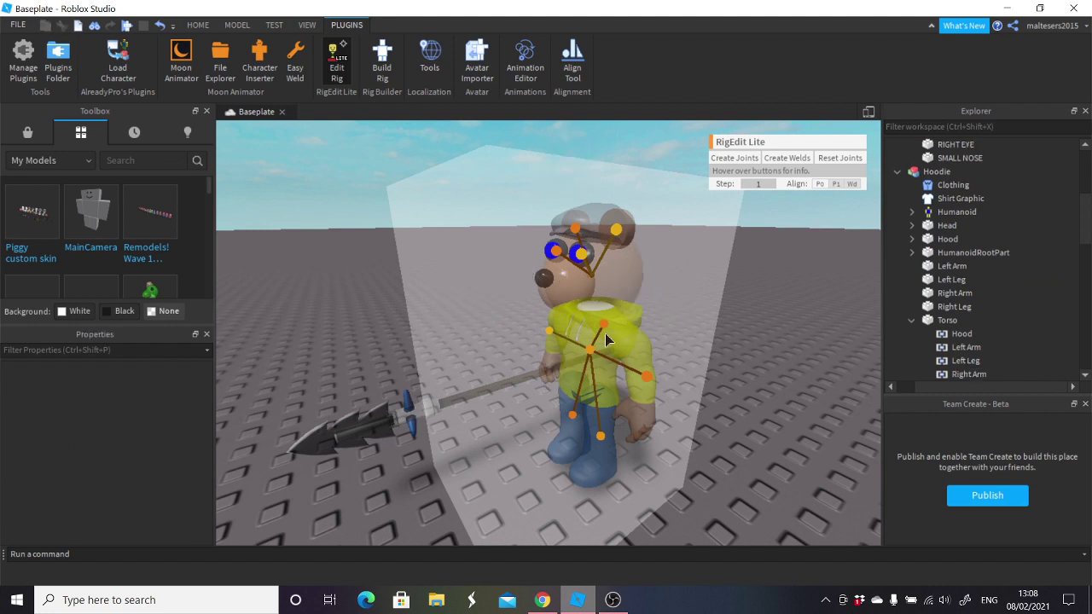
# Delete the joints linking the torso to the hood, both arms and both legs.
pyautogui.click(551, 332)
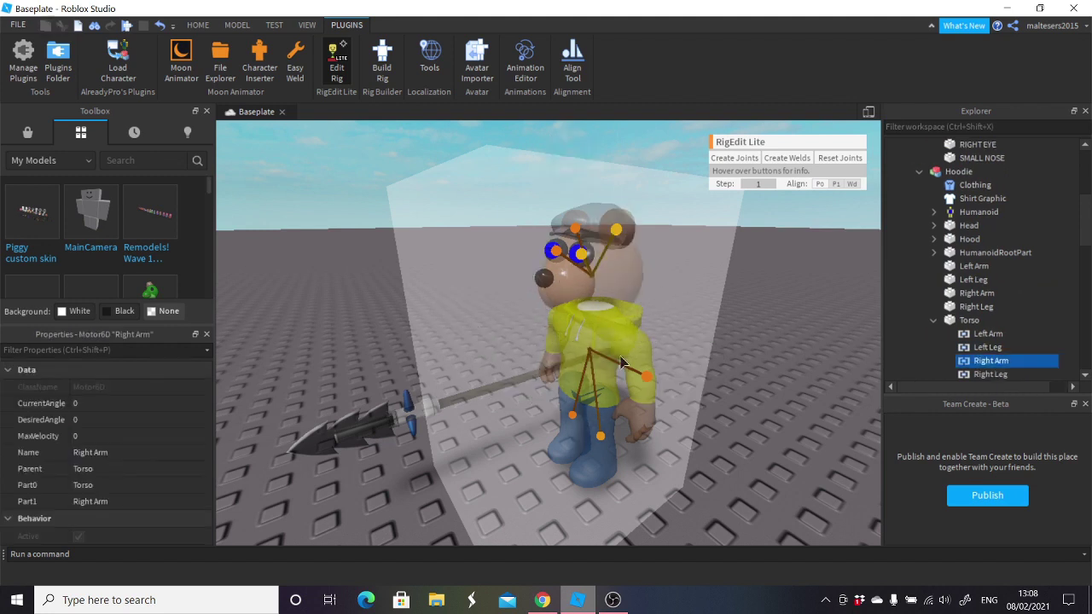
pyautogui.press('Delete')
pyautogui.click(645, 373)
pyautogui.press('Delete')
pyautogui.click(588, 424)
pyautogui.press('Delete')
pyautogui.click(589, 424)
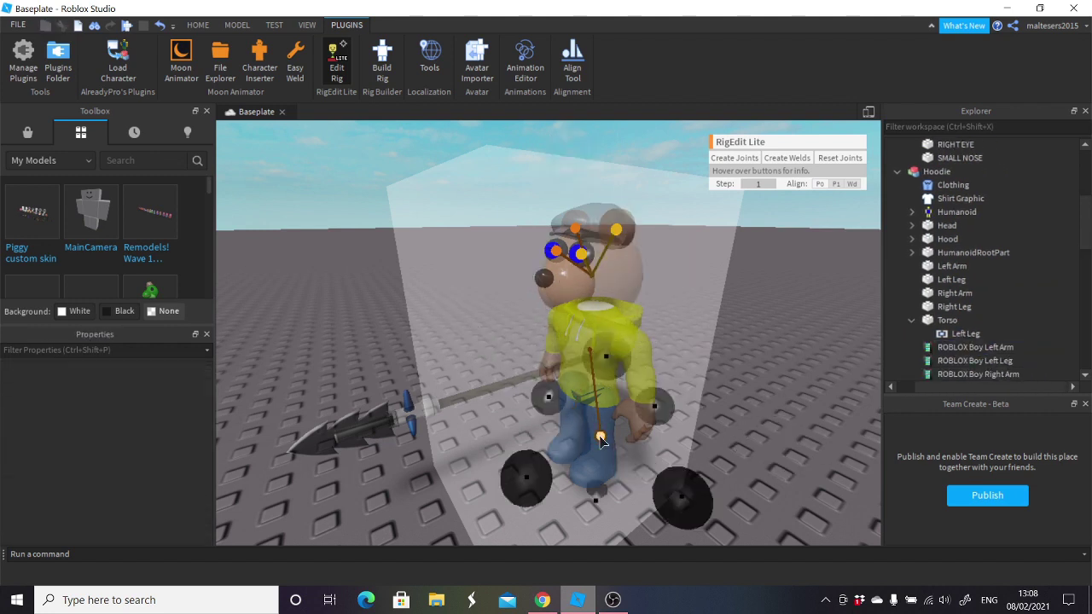
pyautogui.press('Delete')
# Delete the eye and ear joints from the bear's head.
pyautogui.click(580, 254)
pyautogui.press('Delete')
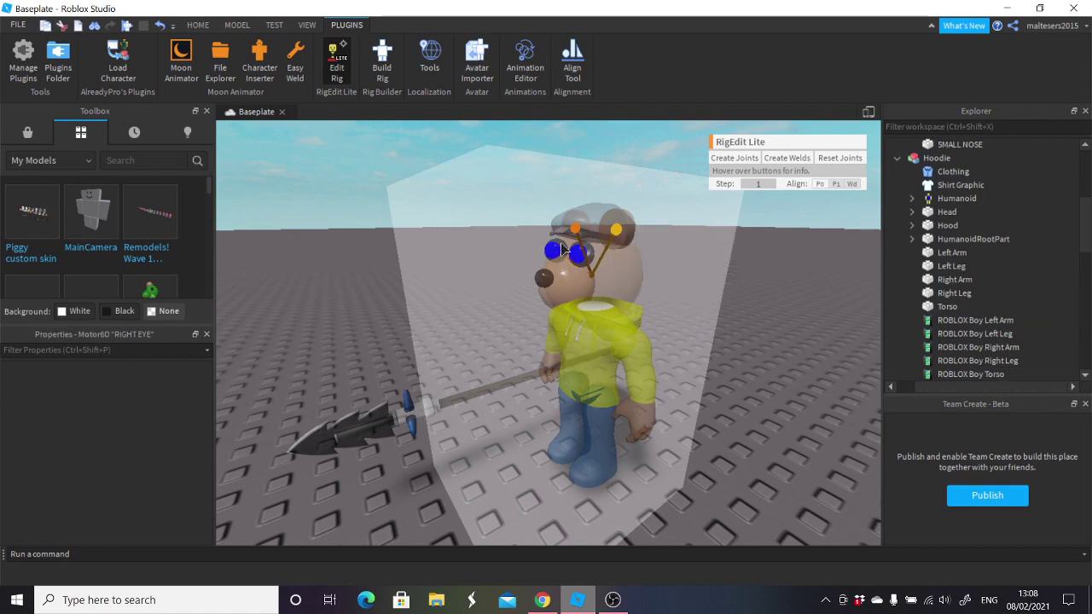
pyautogui.click(576, 229)
pyautogui.press('Delete')
pyautogui.click(616, 230)
pyautogui.press('Delete')
pyautogui.moveTo(664, 320); pyautogui.dragTo(664, 321, button='right')
pyautogui.press('a')
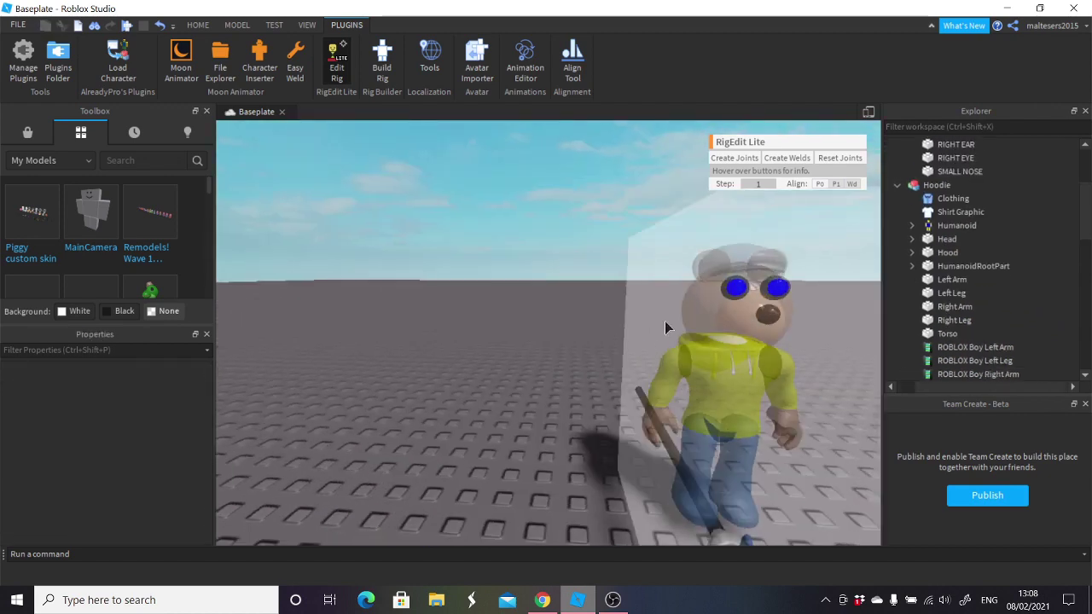
pyautogui.press('d')
# Close the rig editor and run a simulation of the place to test the bear.
pyautogui.click(343, 69)
pyautogui.moveTo(593, 309); pyautogui.dragTo(593, 308, button='right')
pyautogui.press('s')
pyautogui.click(238, 25)
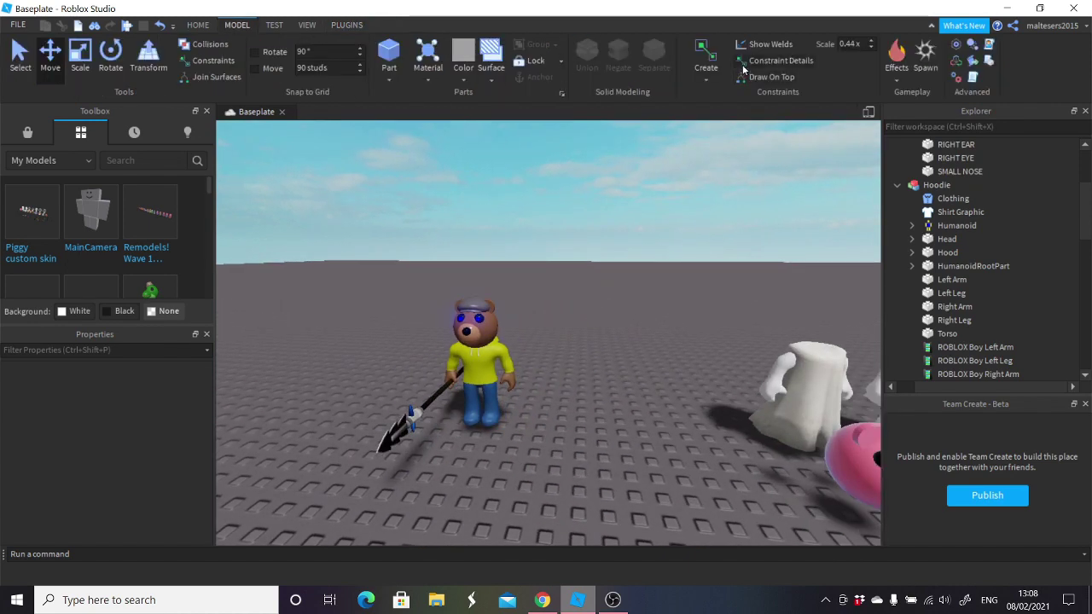
pyautogui.click(197, 24)
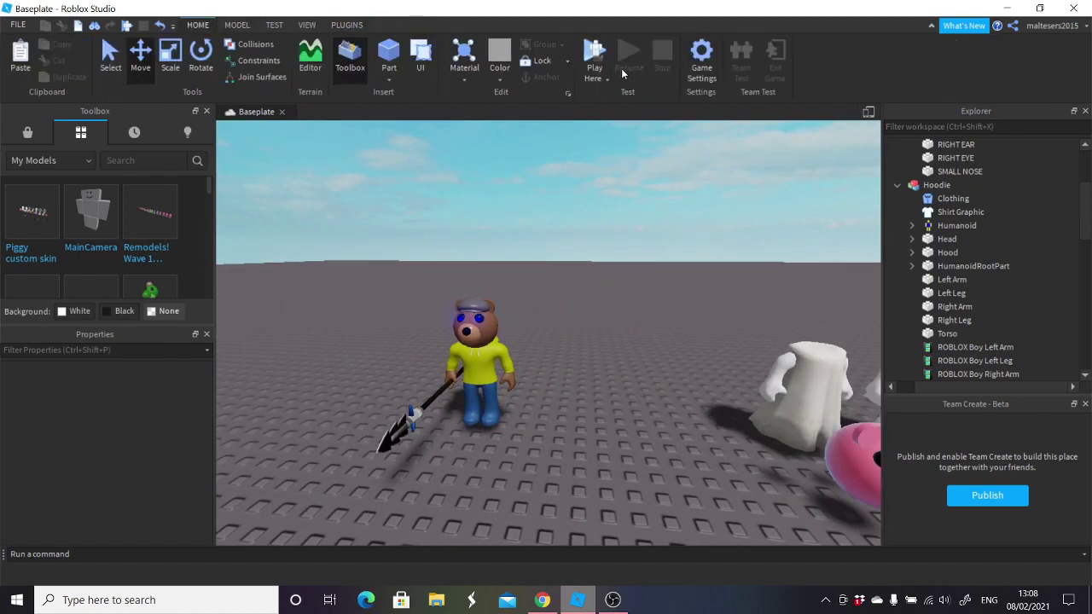
pyautogui.click(615, 125)
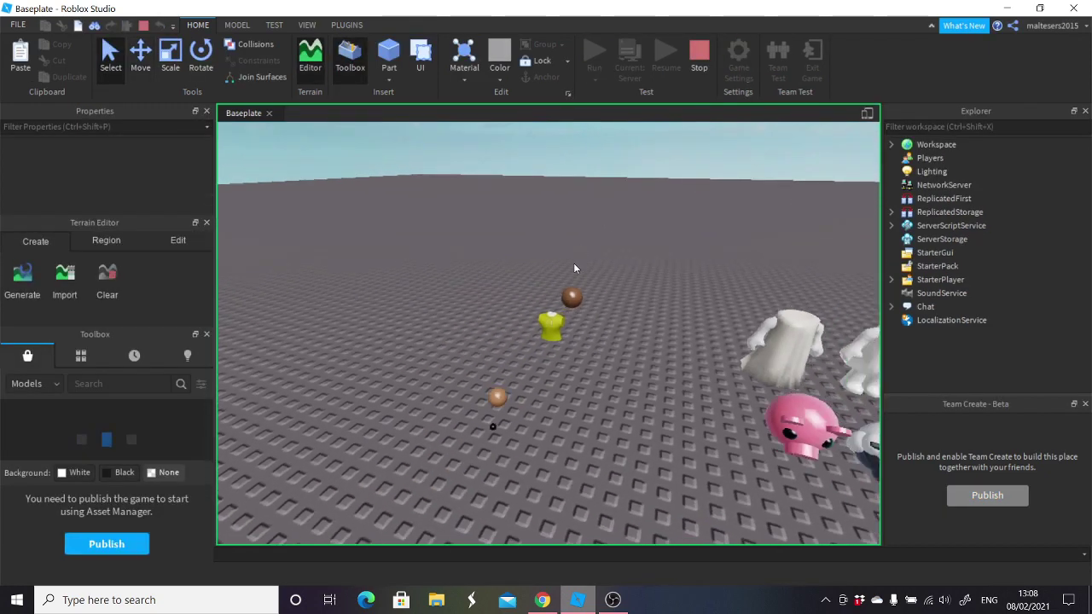
# Look over the bear's parts in the running simulation and stop the test.
pyautogui.scroll(-3, 574, 262)
pyautogui.moveTo(573, 262); pyautogui.dragTo(573, 262, button='right')
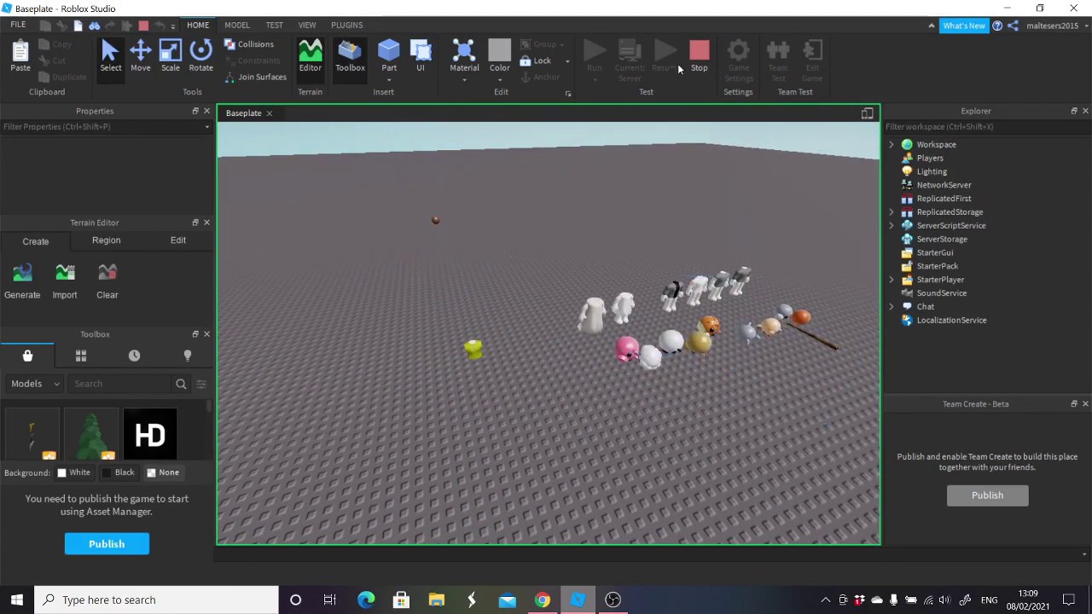
pyautogui.click(698, 57)
# Ungroup the Bear head model inside the character's main model.
pyautogui.scroll(5, 597, 299)
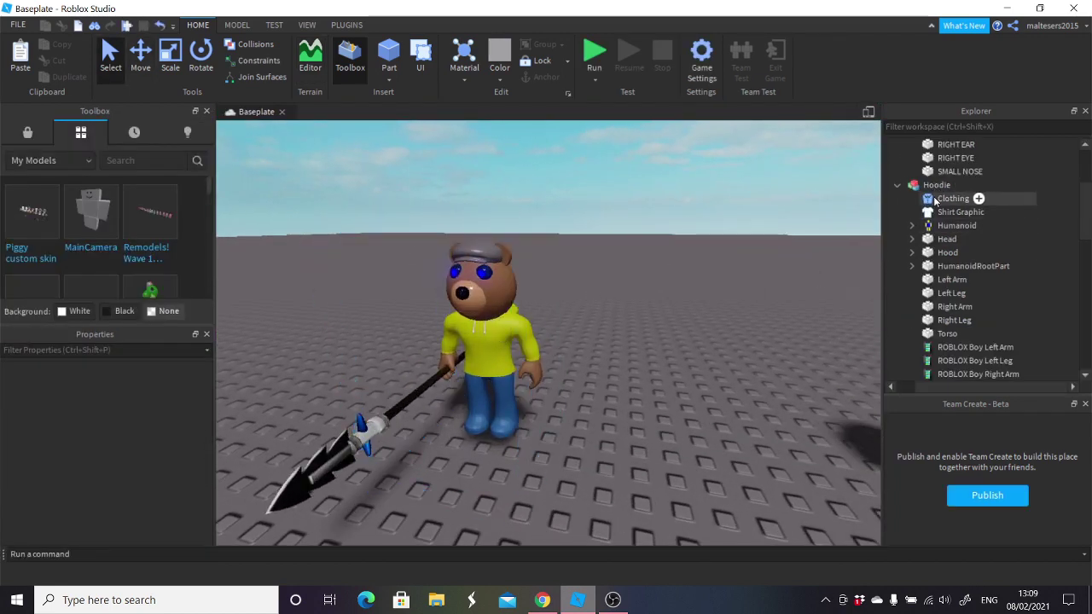
pyautogui.scroll(2, 921, 196)
pyautogui.click(896, 157)
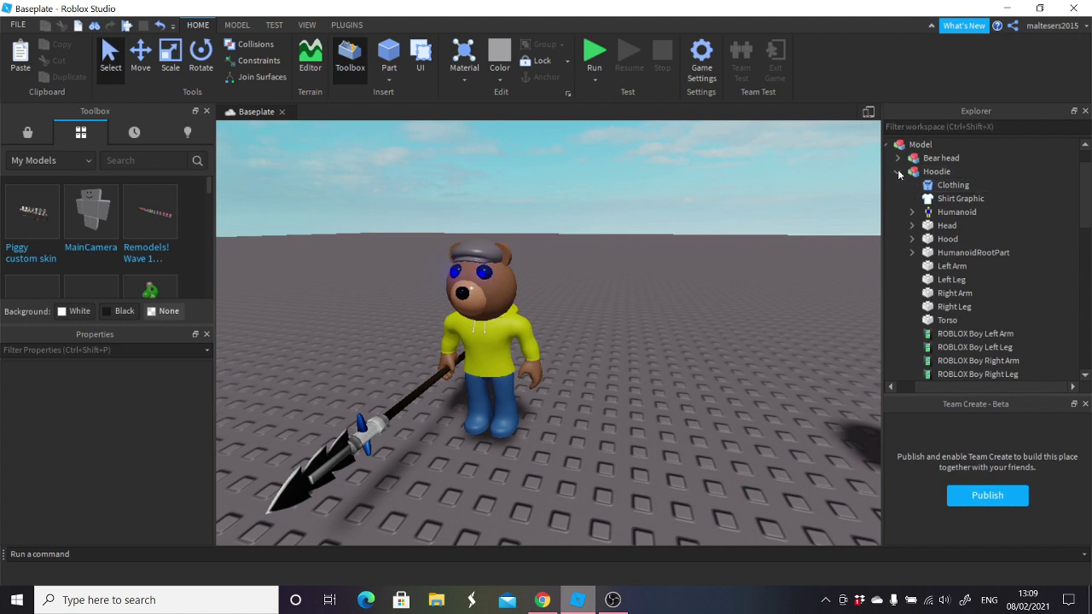
pyautogui.click(910, 159)
pyautogui.click(906, 159)
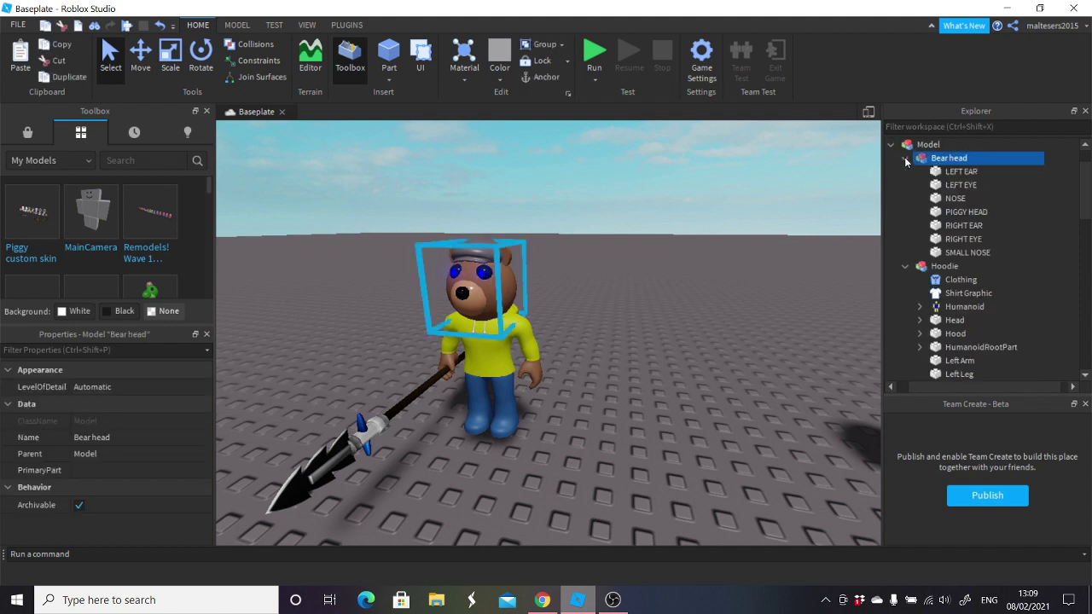
pyautogui.click(906, 159)
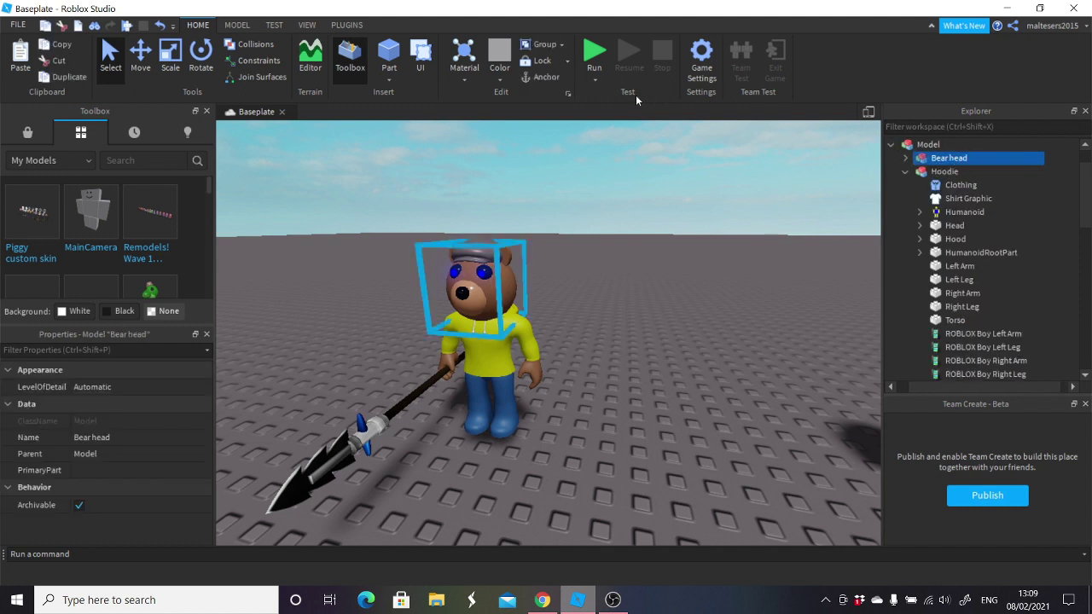
pyautogui.click(560, 44)
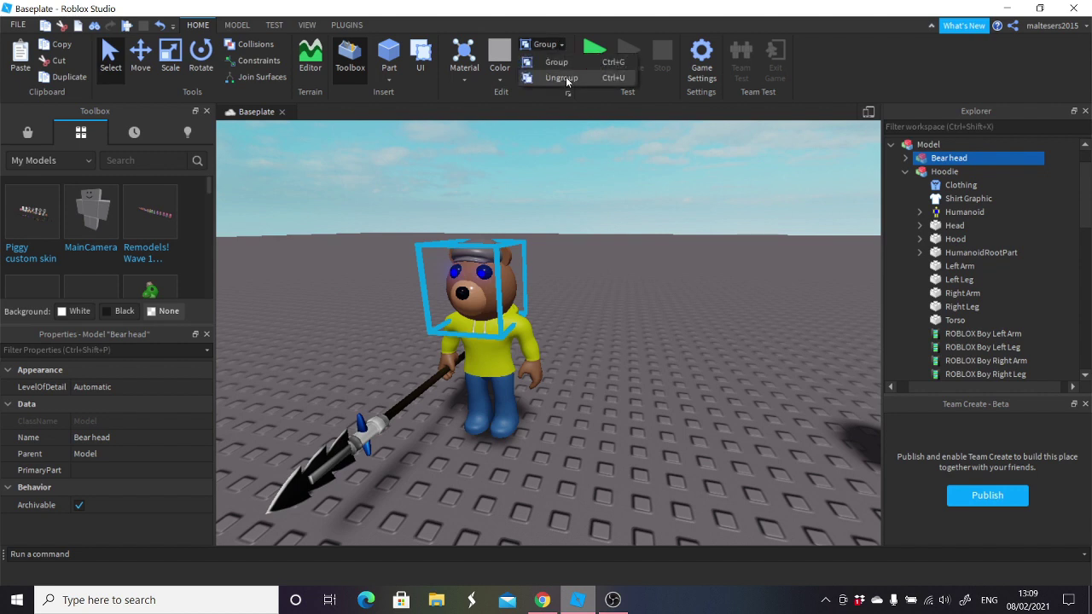
pyautogui.click(565, 77)
# Ungroup the Hoodie model so its body parts sit directly in the character's main model.
pyautogui.scroll(3, 970, 218)
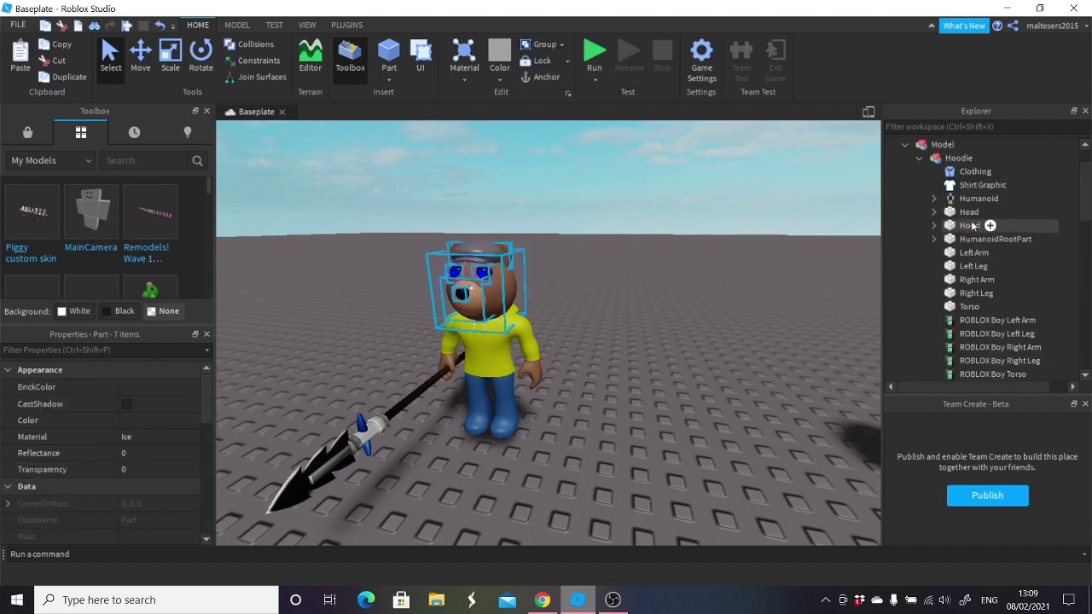
pyautogui.click(951, 205)
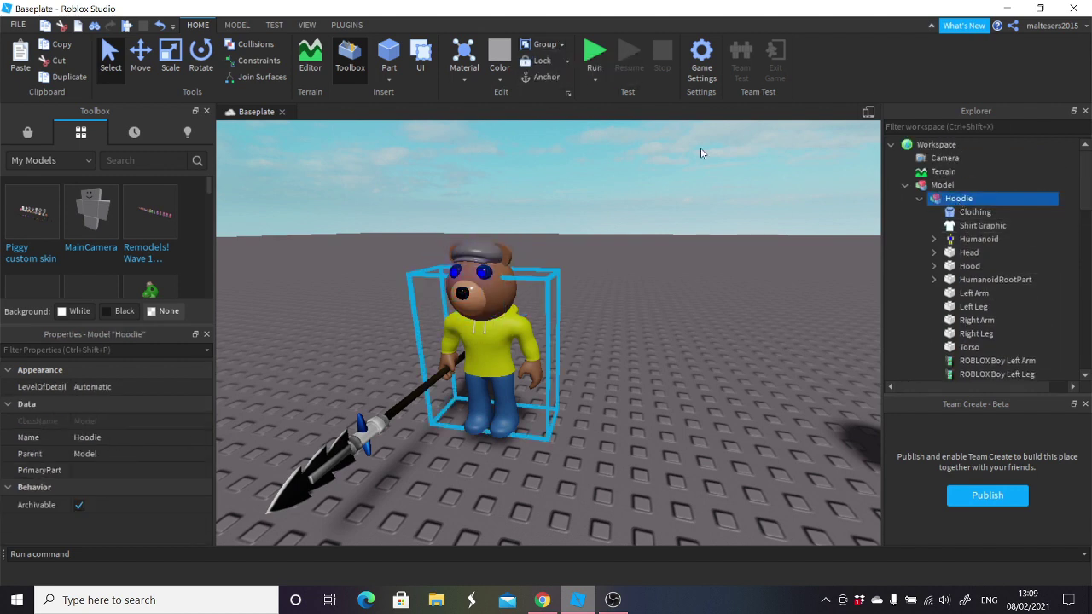
pyautogui.click(563, 47)
pyautogui.click(565, 79)
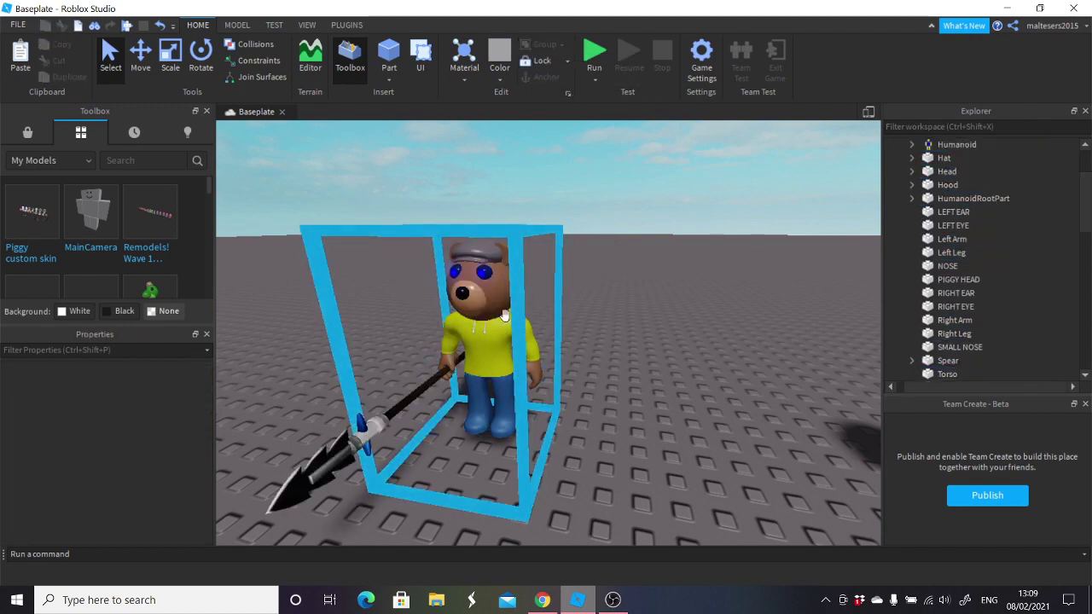
# Delete the ROBLOX Boy arm, leg and torso meshes from the model and undo the deletion.
pyautogui.click(504, 316)
pyautogui.scroll(-3, 597, 299)
pyautogui.click(605, 298)
pyautogui.scroll(2, 605, 298)
pyautogui.scroll(-8, 976, 205)
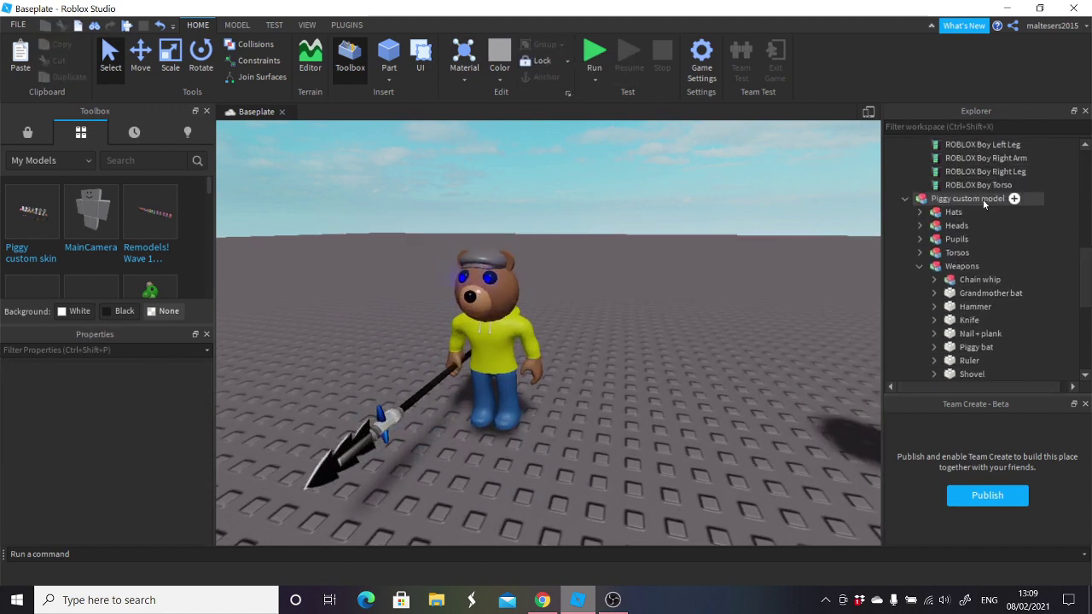
pyautogui.scroll(3, 984, 203)
pyautogui.moveTo(1056, 250); pyautogui.dragTo(1021, 309)
pyautogui.press('Delete')
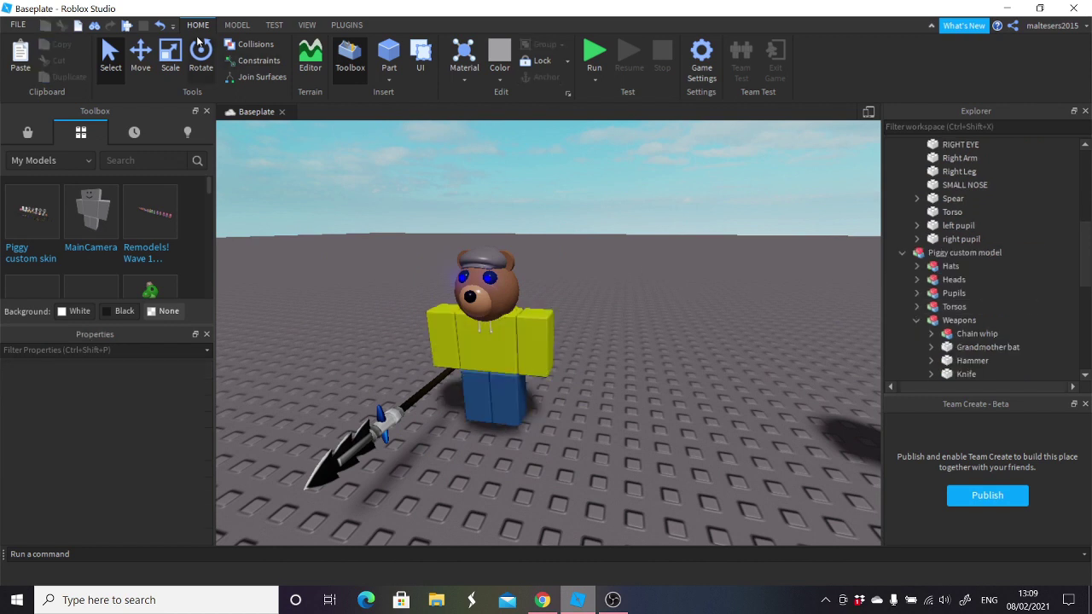
pyautogui.click(161, 27)
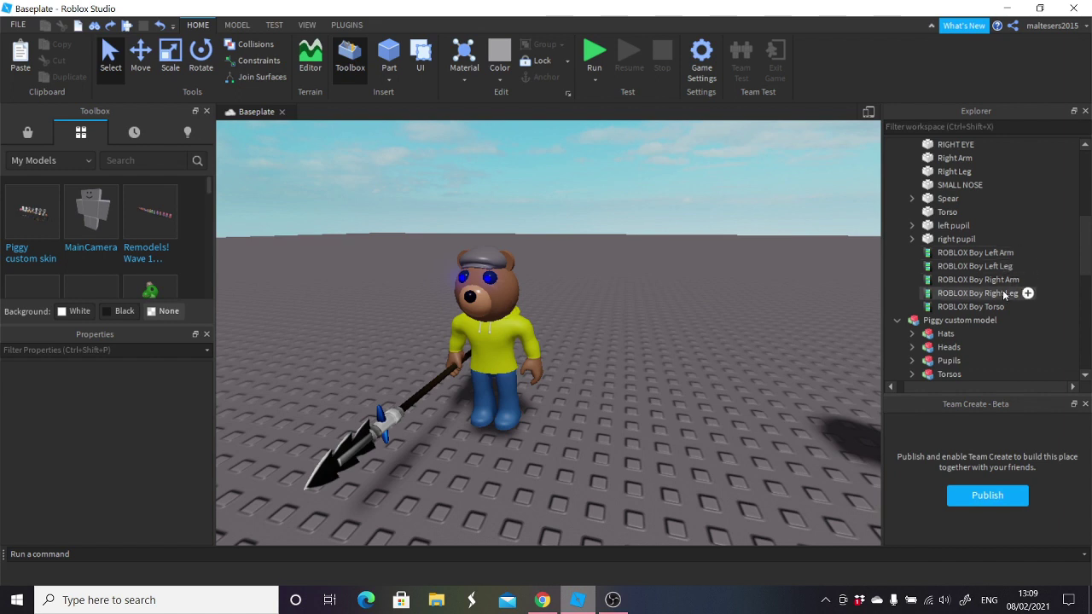
# Delete the Shirt Graphic from the bear model and undo the deletion.
pyautogui.scroll(6, 1009, 294)
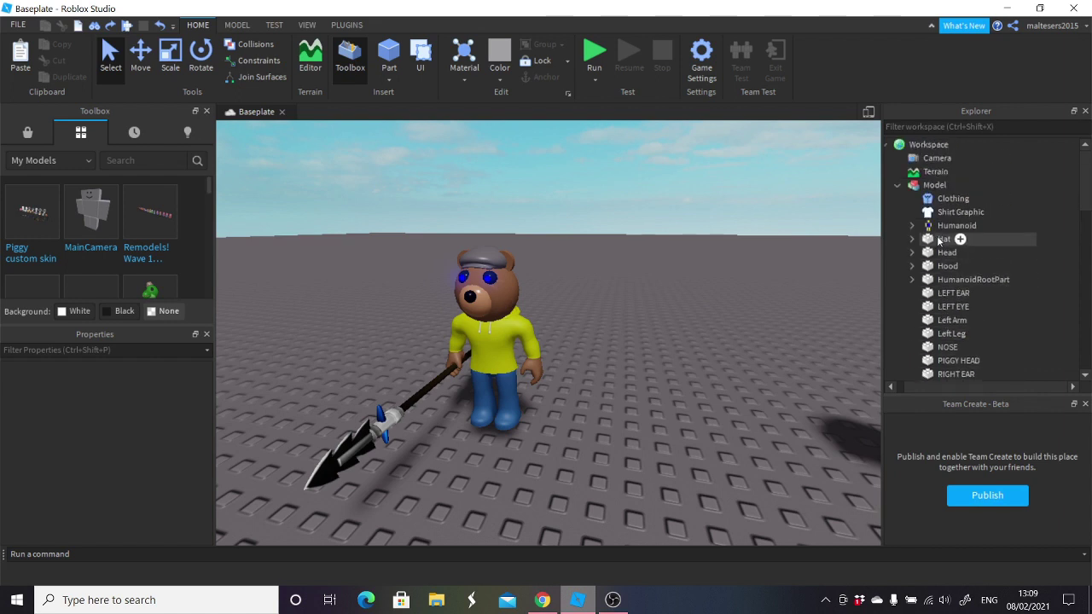
pyautogui.click(943, 201)
pyautogui.moveTo(674, 282); pyautogui.dragTo(674, 282, button='right')
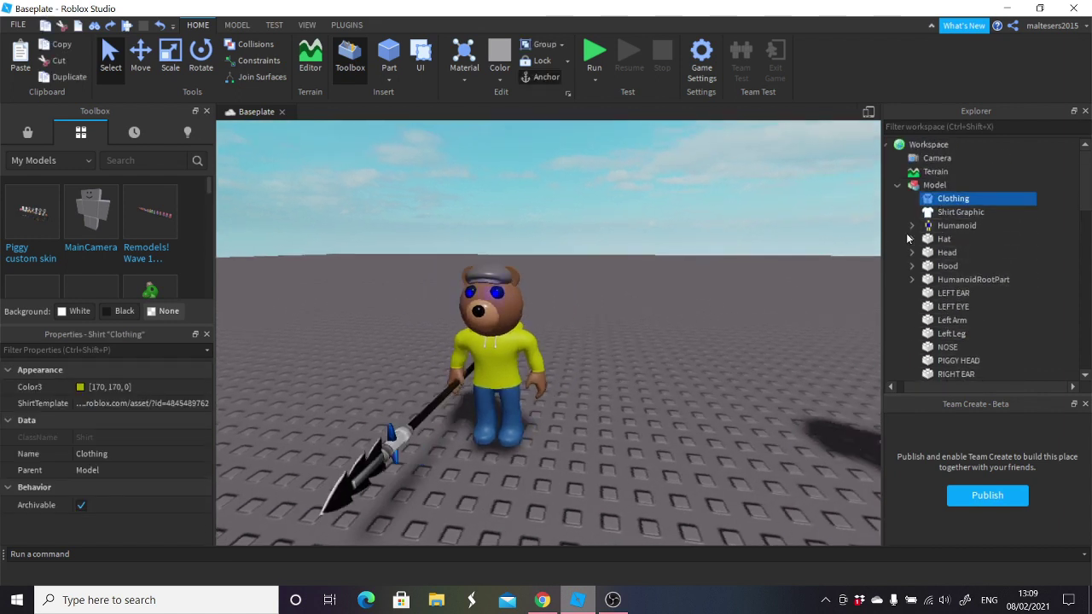
pyautogui.click(959, 211)
pyautogui.scroll(5, 709, 243)
pyautogui.press('Delete')
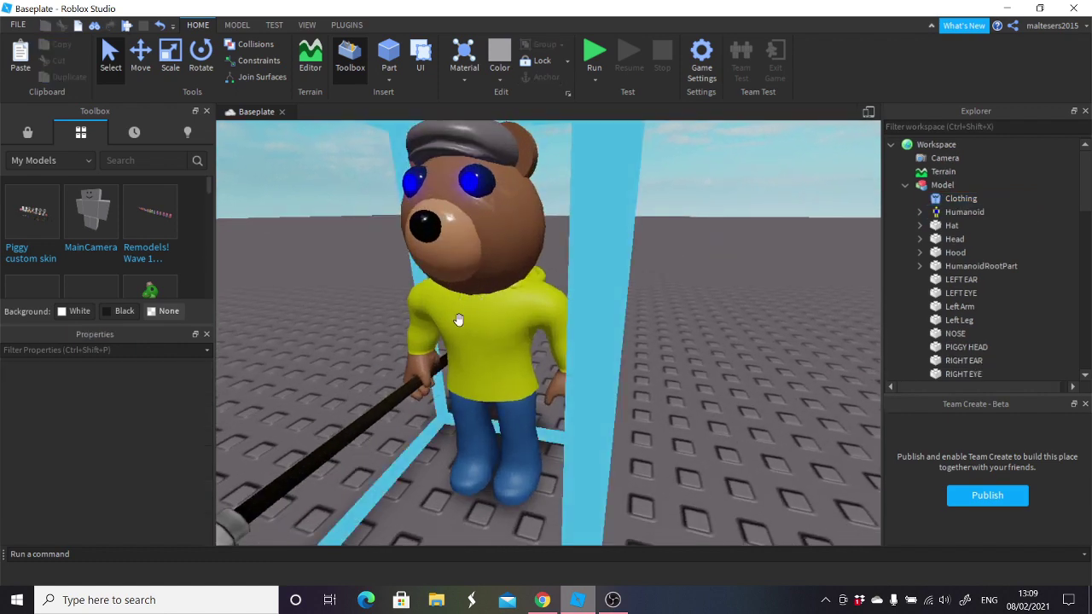
pyautogui.click(161, 30)
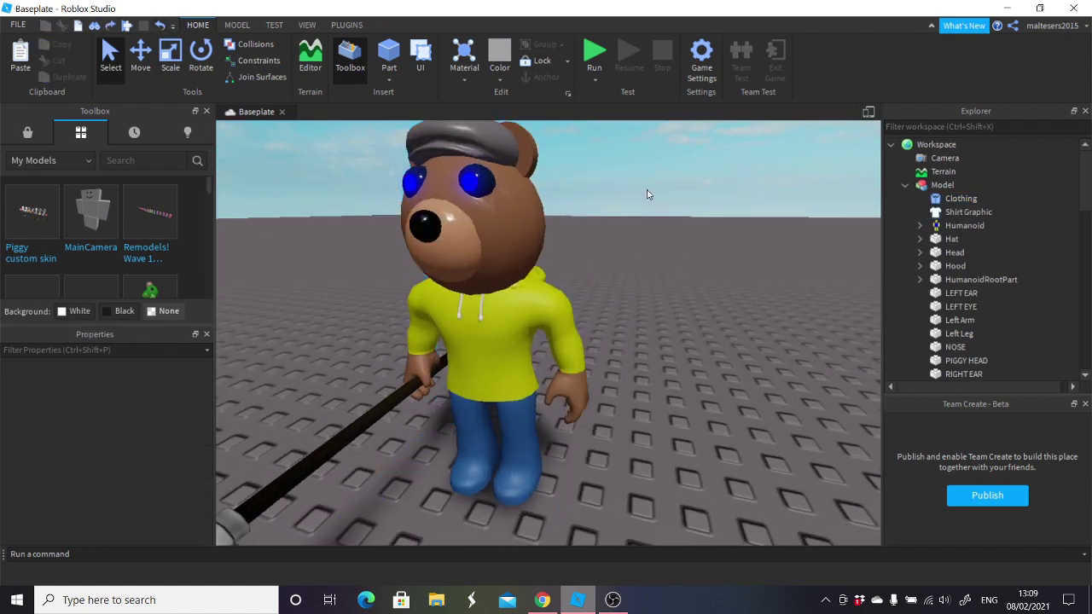
# Set the Shirt Graphic's Color3 to black (0, 0, 0) and check the hoodie's drawstrings.
pyautogui.moveTo(645, 195); pyautogui.dragTo(646, 195, button='right')
pyautogui.click(970, 211)
pyautogui.click(69, 386)
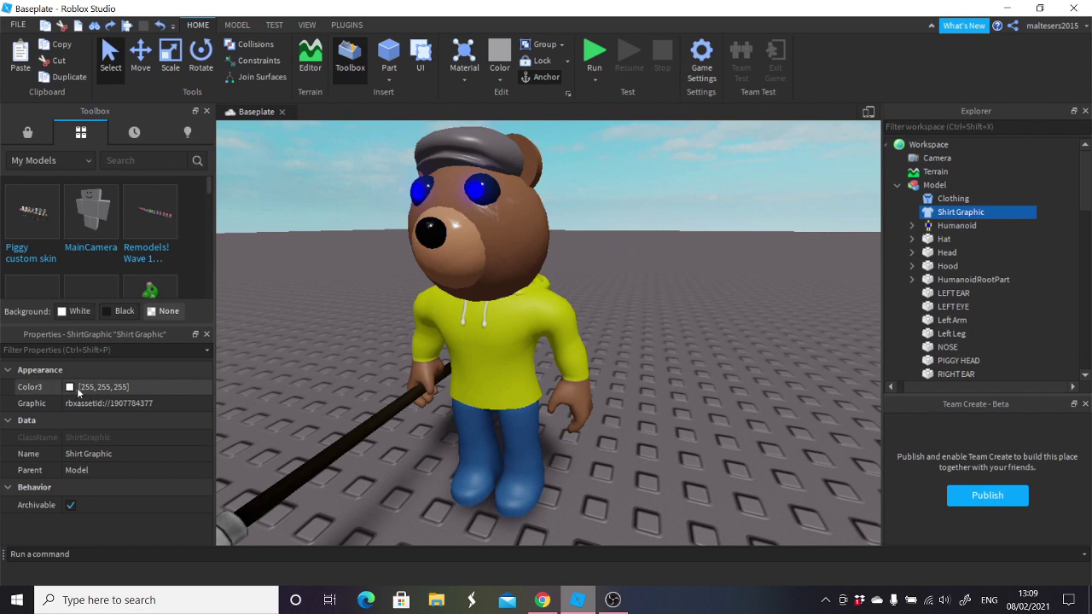
pyautogui.click(378, 192)
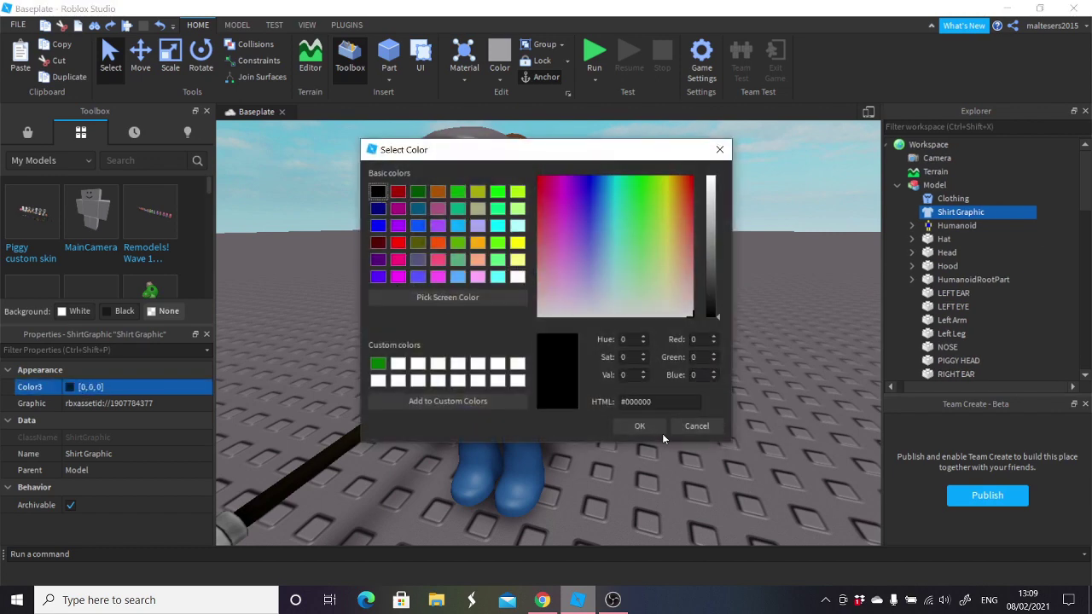
pyautogui.click(653, 426)
pyautogui.click(678, 399)
pyautogui.scroll(-5, 679, 399)
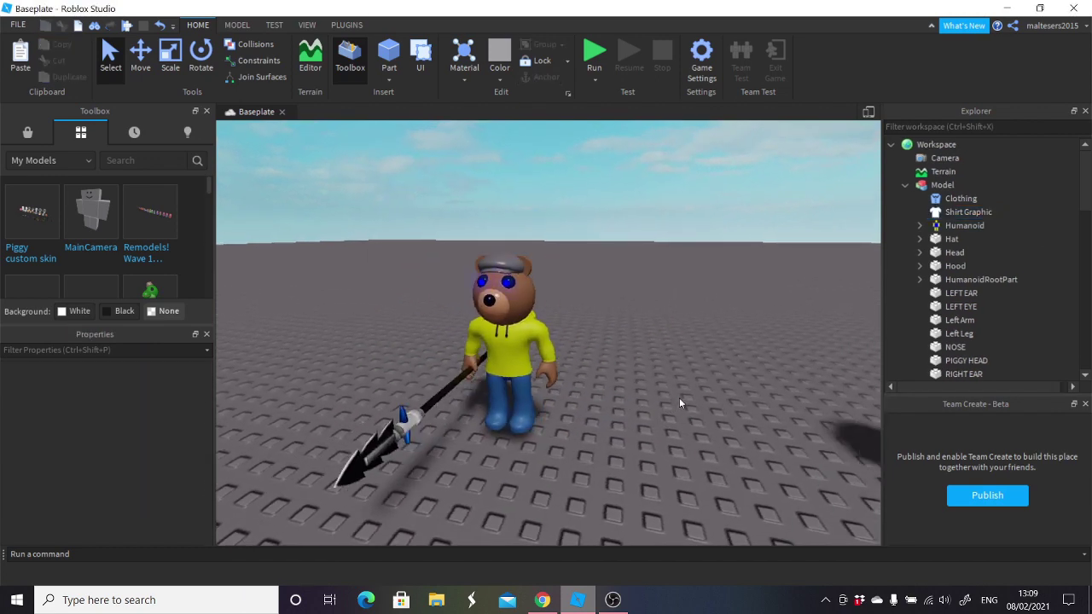
# Set the Shirt Graphic's Color3 to white (255, 255, 255).
pyautogui.scroll(5, 679, 397)
pyautogui.click(955, 225)
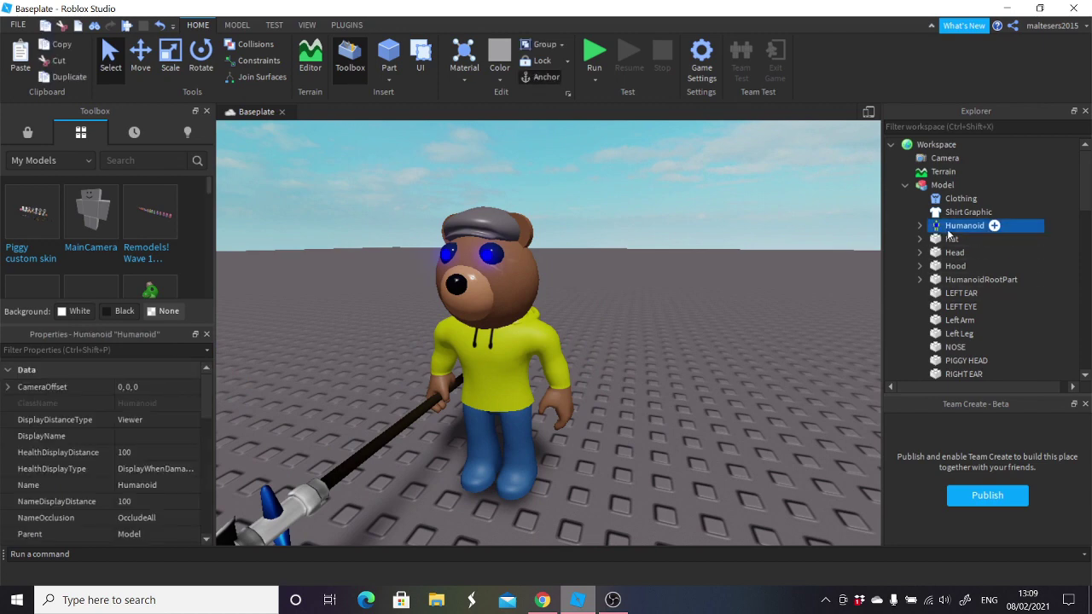
pyautogui.click(954, 252)
pyautogui.click(964, 212)
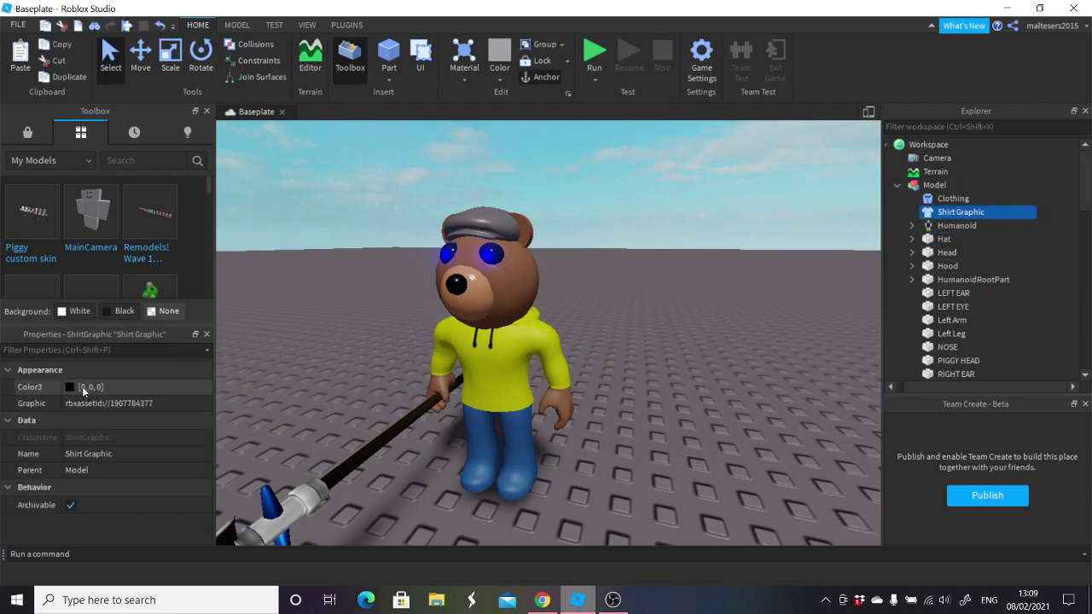
pyautogui.click(81, 386)
pyautogui.click(70, 387)
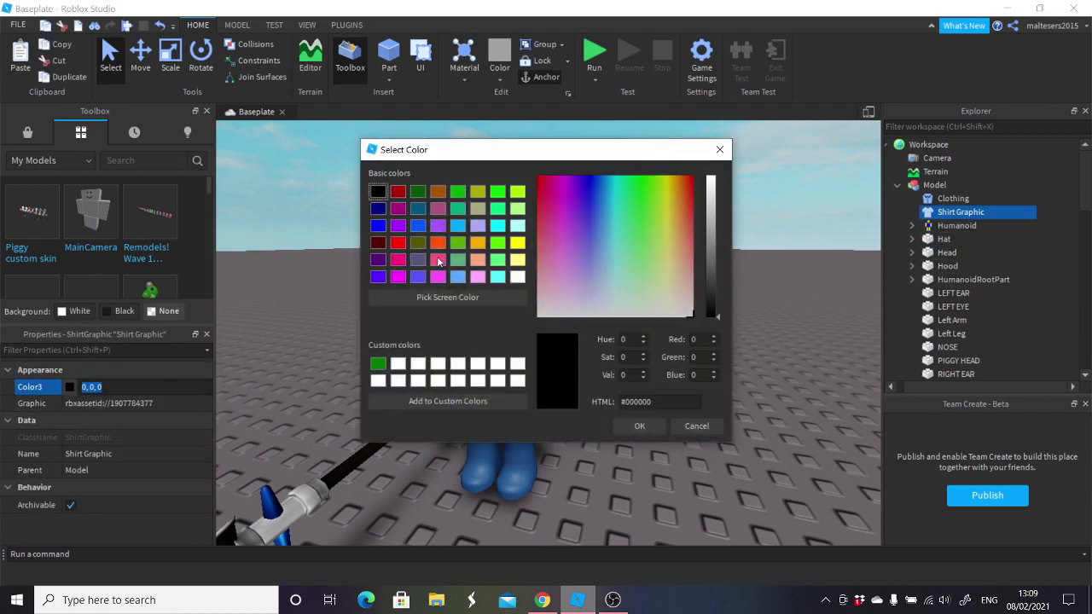
pyautogui.click(518, 276)
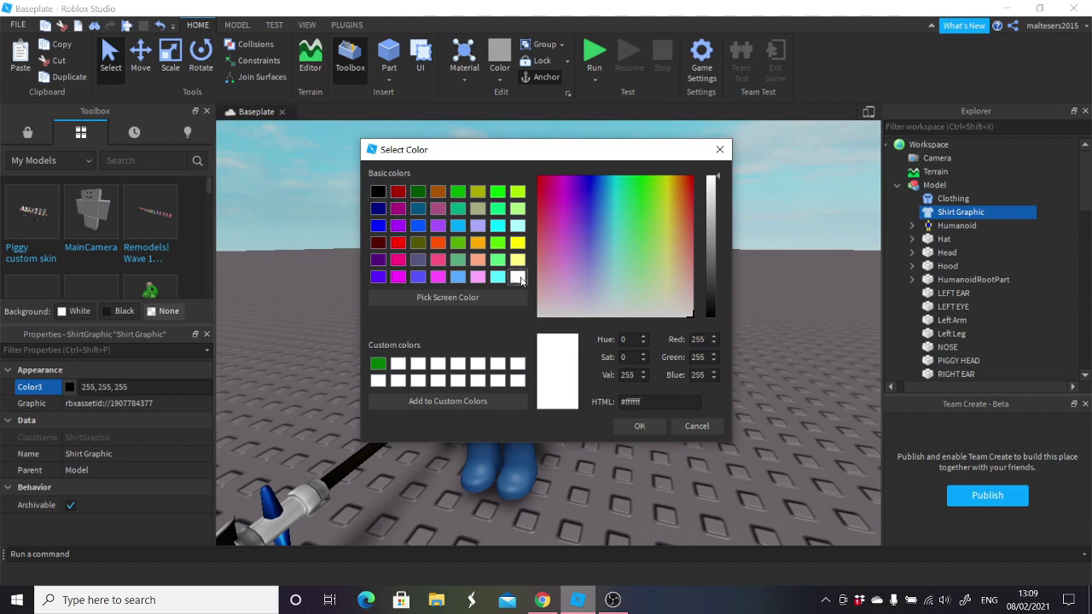
pyautogui.click(639, 425)
pyautogui.click(646, 398)
pyautogui.scroll(5, 646, 398)
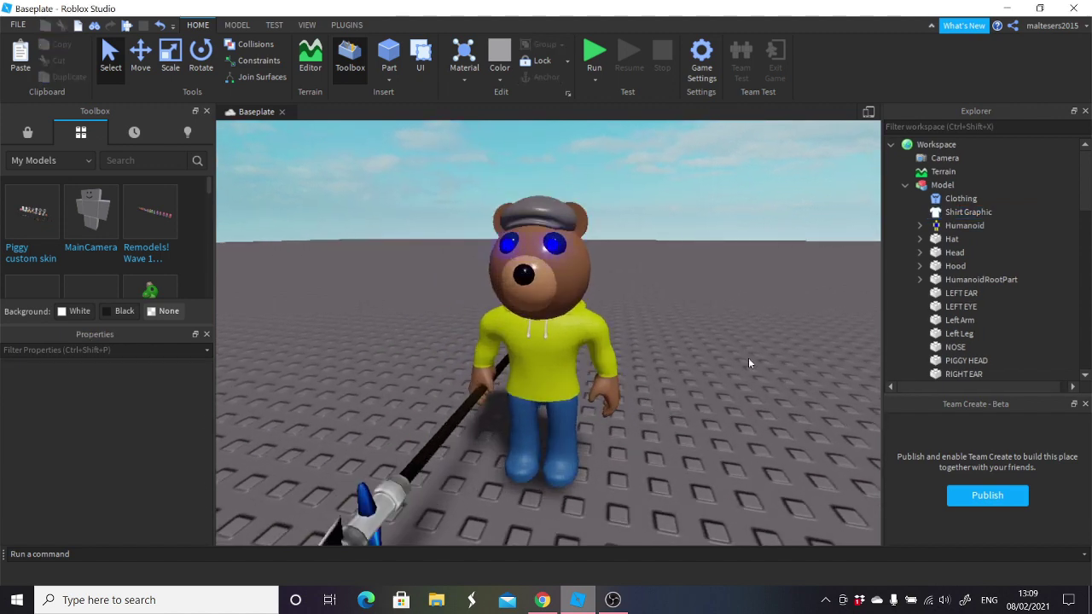
# Examine which parts of the bear the Hat, Head, Hood and HumanoidRootPart entries correspond to.
pyautogui.click(951, 239)
pyautogui.scroll(-5, 740, 287)
pyautogui.scroll(2, 740, 286)
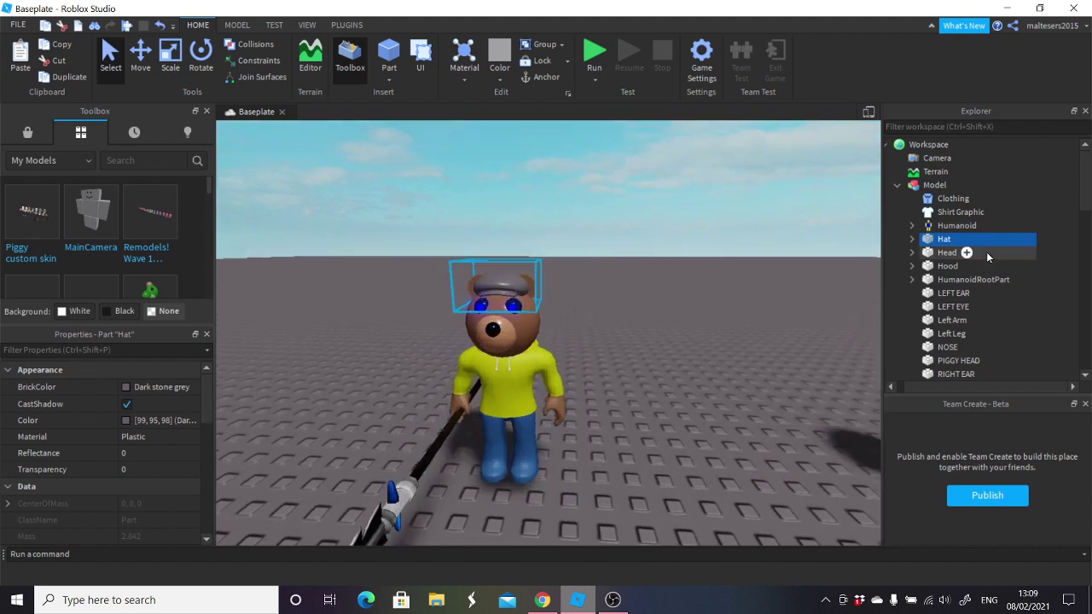
pyautogui.click(955, 252)
pyautogui.click(945, 268)
pyautogui.click(947, 240)
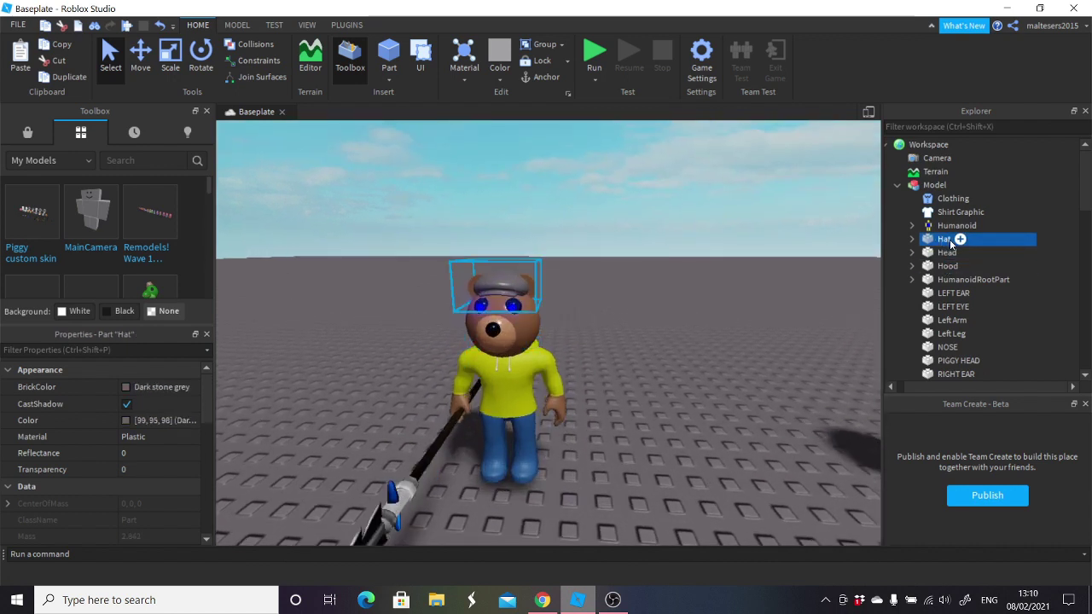
pyautogui.click(948, 254)
pyautogui.click(948, 267)
pyautogui.click(961, 282)
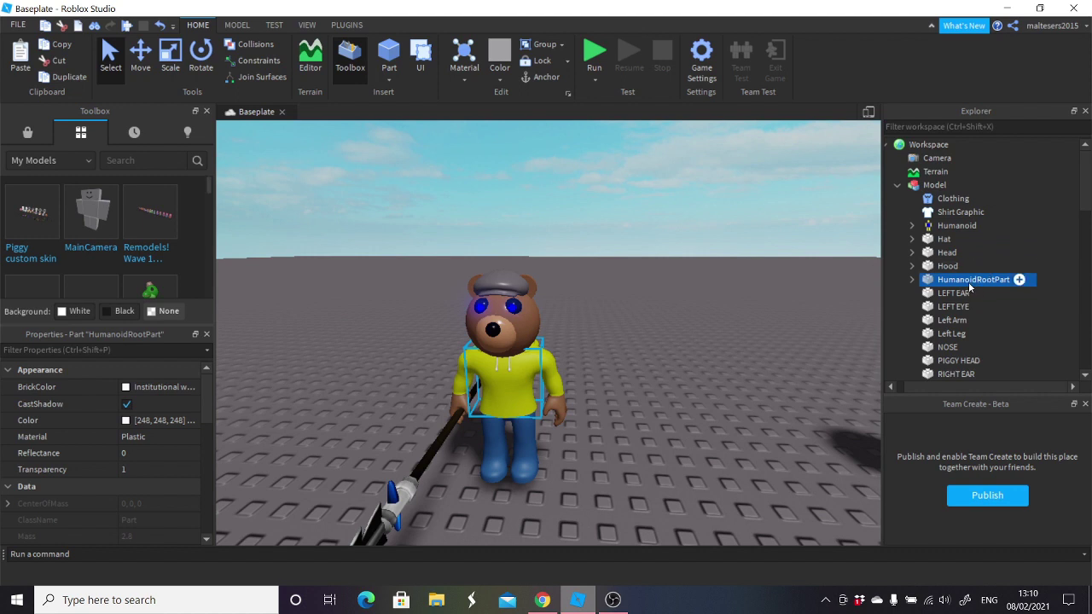
# Examine the LEFT EAR, LEFT EYE, Left Arm, Left Leg and NOSE parts one after another.
pyautogui.scroll(-1, 968, 288)
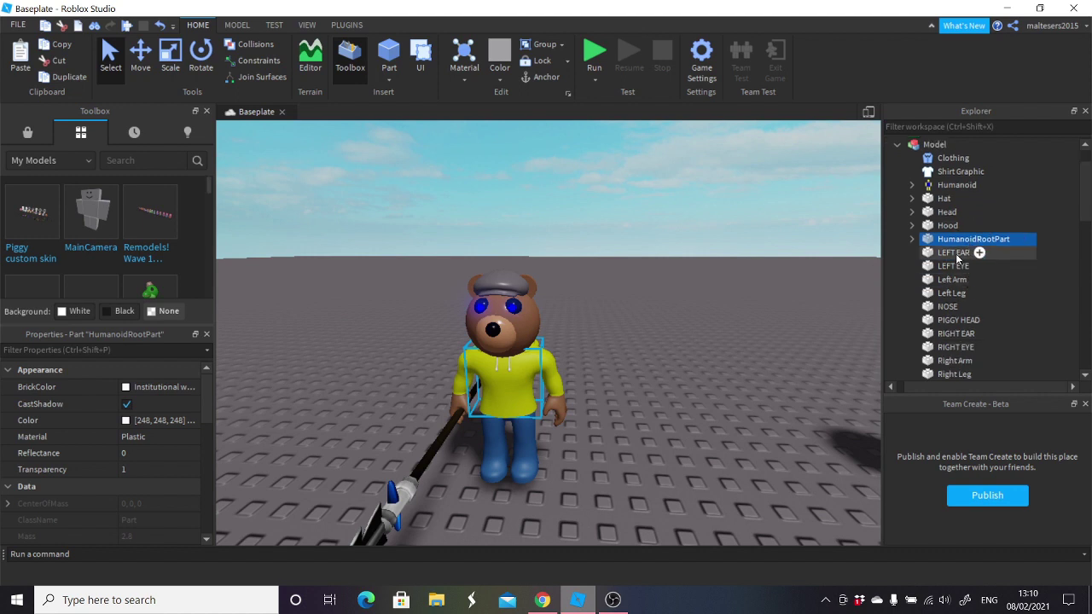
pyautogui.click(980, 259)
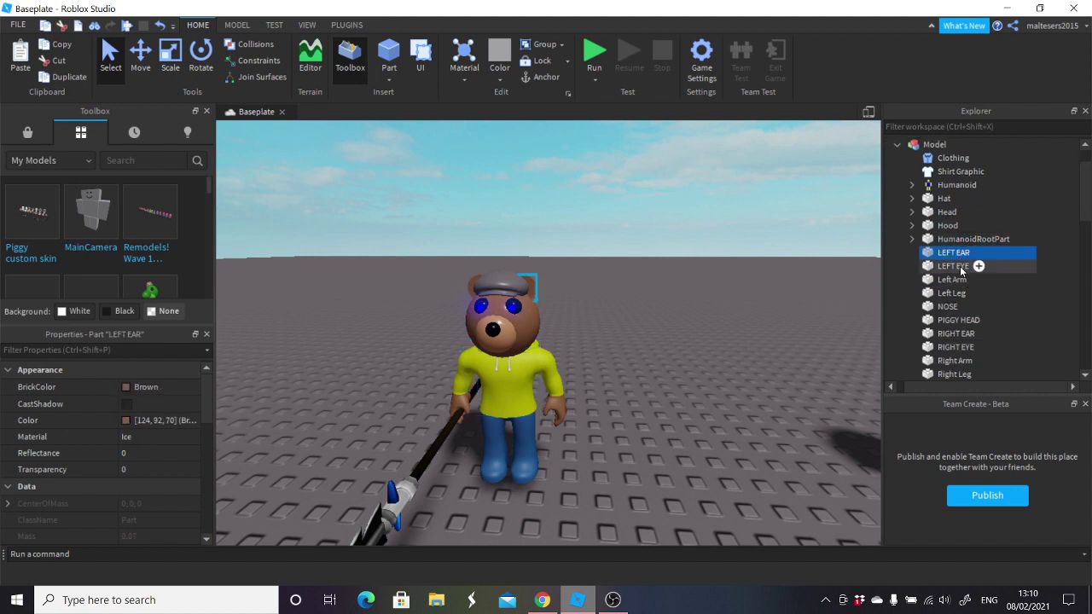
pyautogui.click(957, 267)
pyautogui.click(956, 282)
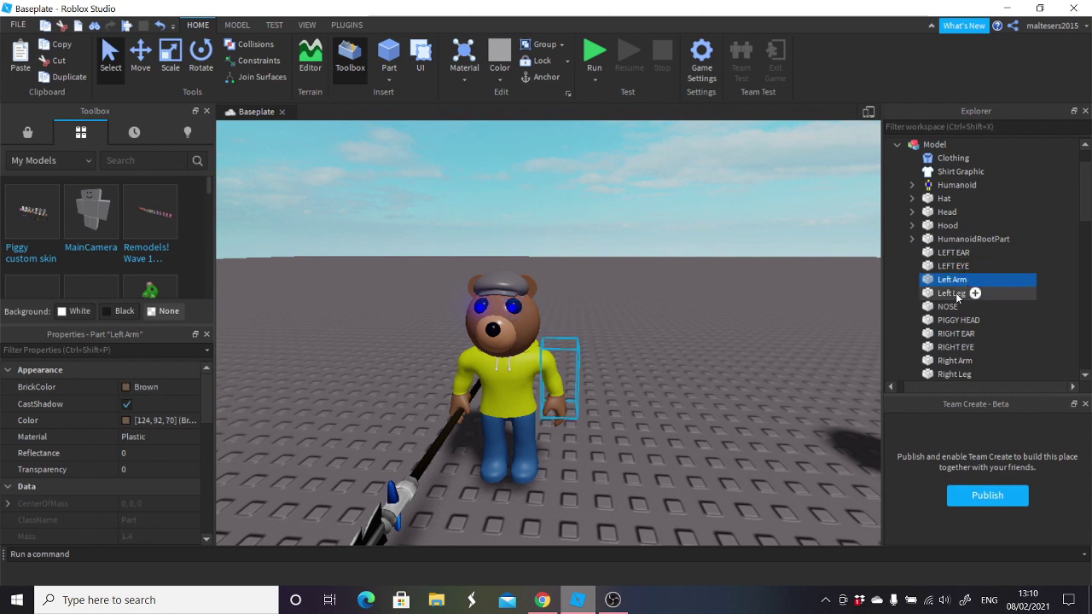
pyautogui.click(953, 294)
pyautogui.click(949, 308)
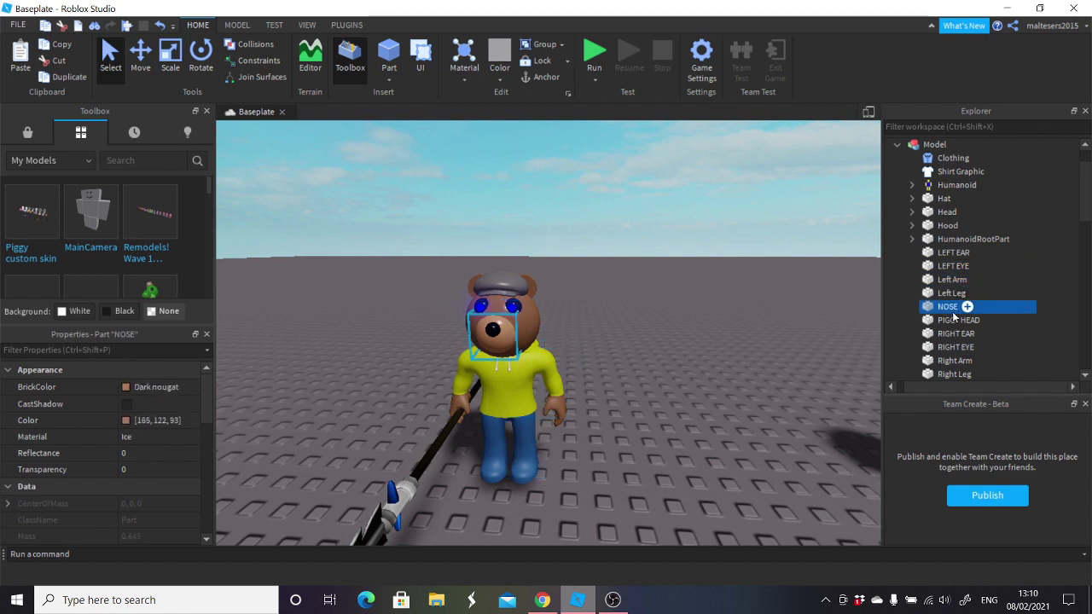
# Delete the PIGGY HEAD part from the bear and undo the deletion.
pyautogui.click(953, 320)
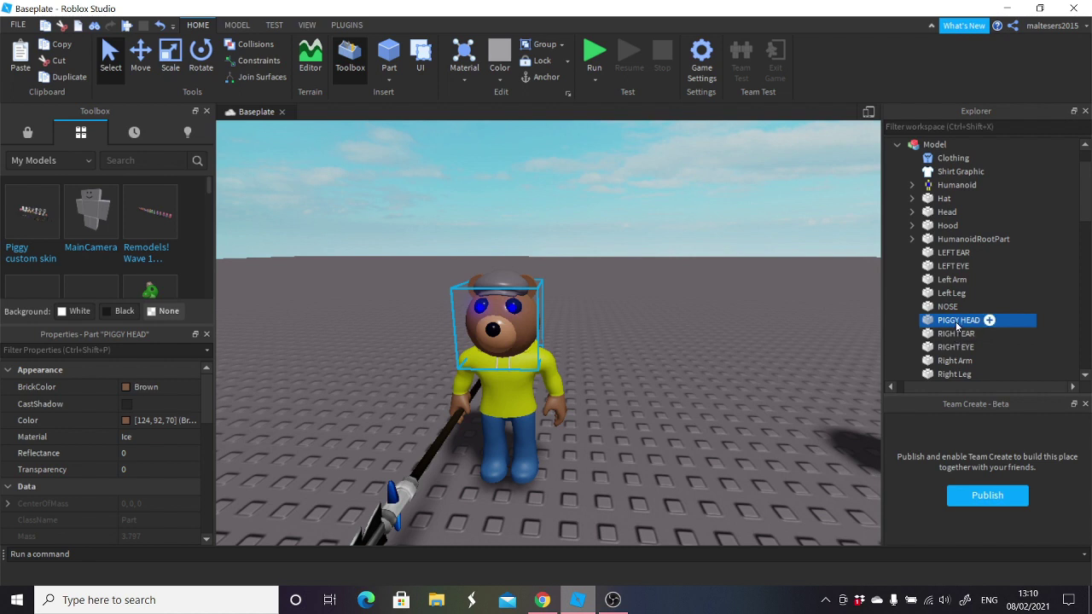
pyautogui.scroll(-1, 966, 307)
pyautogui.scroll(-1, 966, 296)
pyautogui.press('Delete')
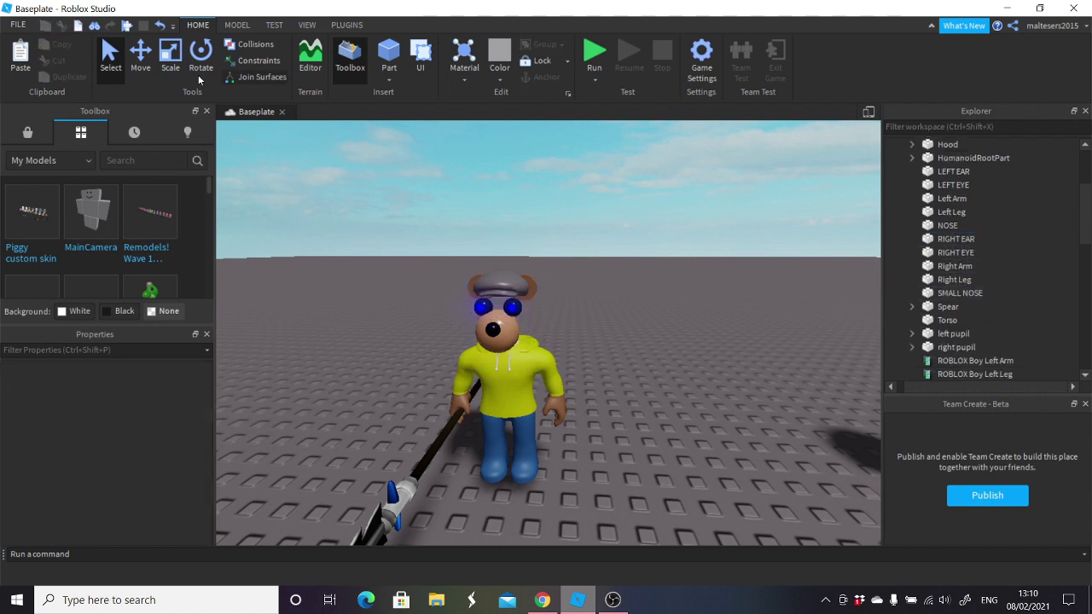
pyautogui.click(160, 25)
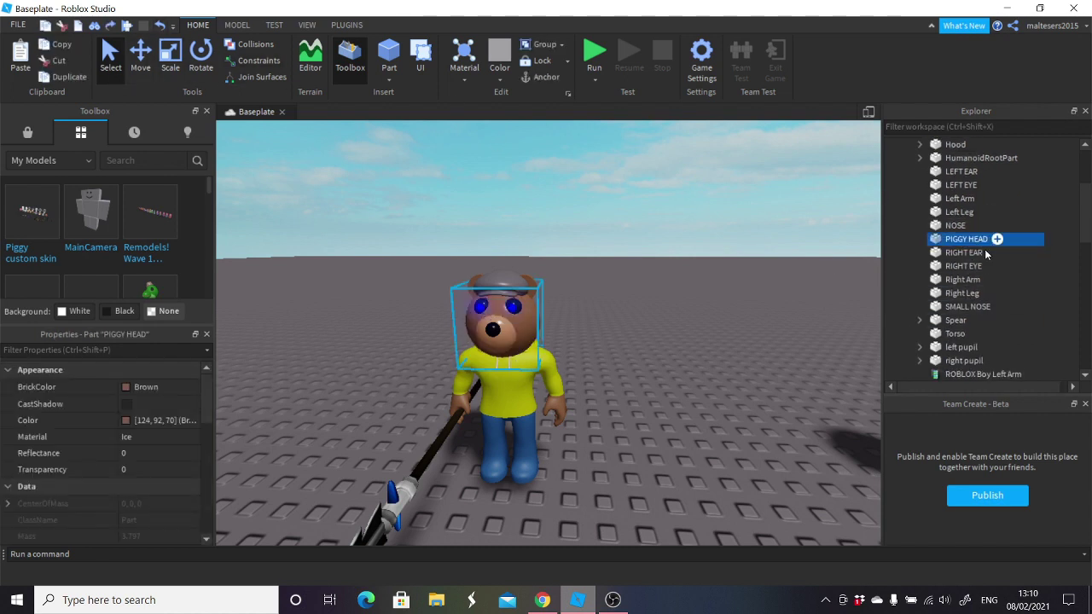
# Examine the RIGHT EAR, RIGHT EYE, Right Arm, Right Leg, SMALL NOSE, Spear, Torso and both pupil parts one after another.
pyautogui.click(959, 254)
pyautogui.click(959, 266)
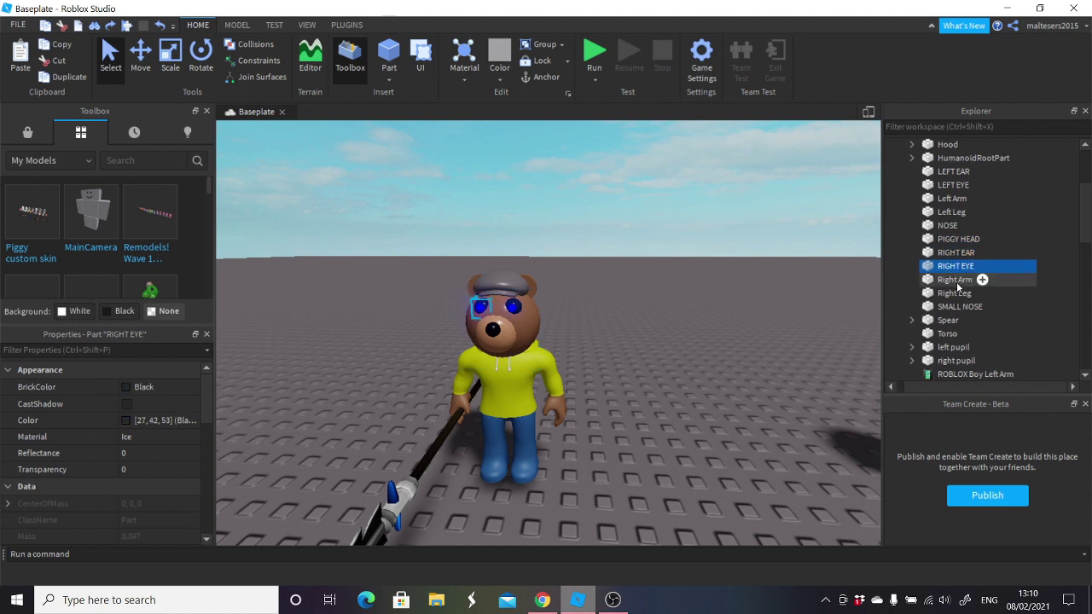
pyautogui.click(958, 280)
pyautogui.click(957, 293)
pyautogui.click(958, 308)
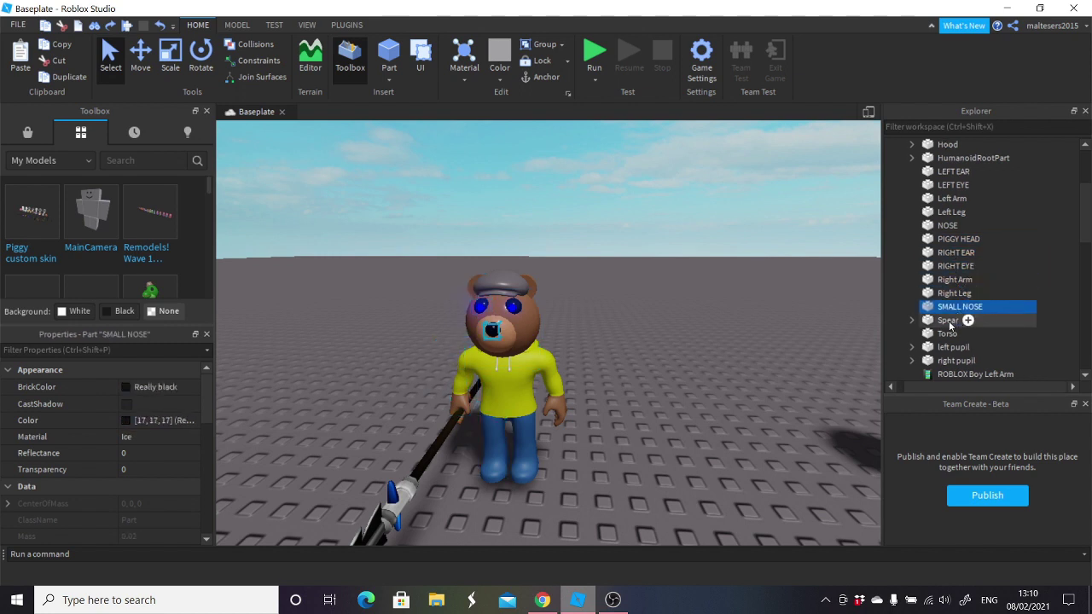
pyautogui.click(954, 321)
pyautogui.click(952, 334)
pyautogui.click(953, 347)
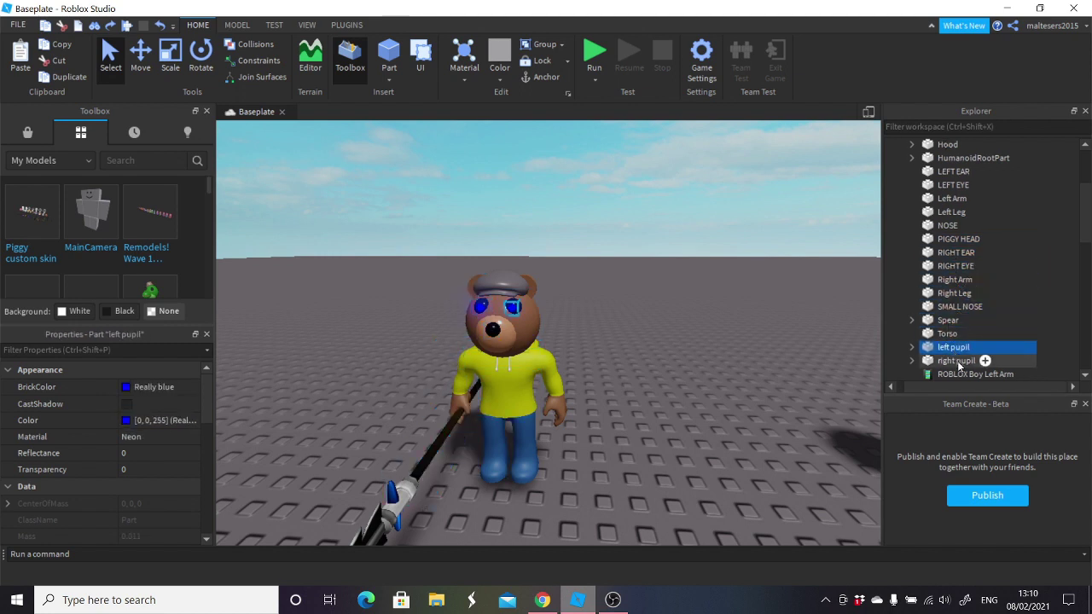
pyautogui.click(956, 361)
pyautogui.press('w')
pyautogui.moveTo(762, 331); pyautogui.dragTo(753, 334, button='right')
pyautogui.scroll(1, 753, 335)
pyautogui.click(694, 334)
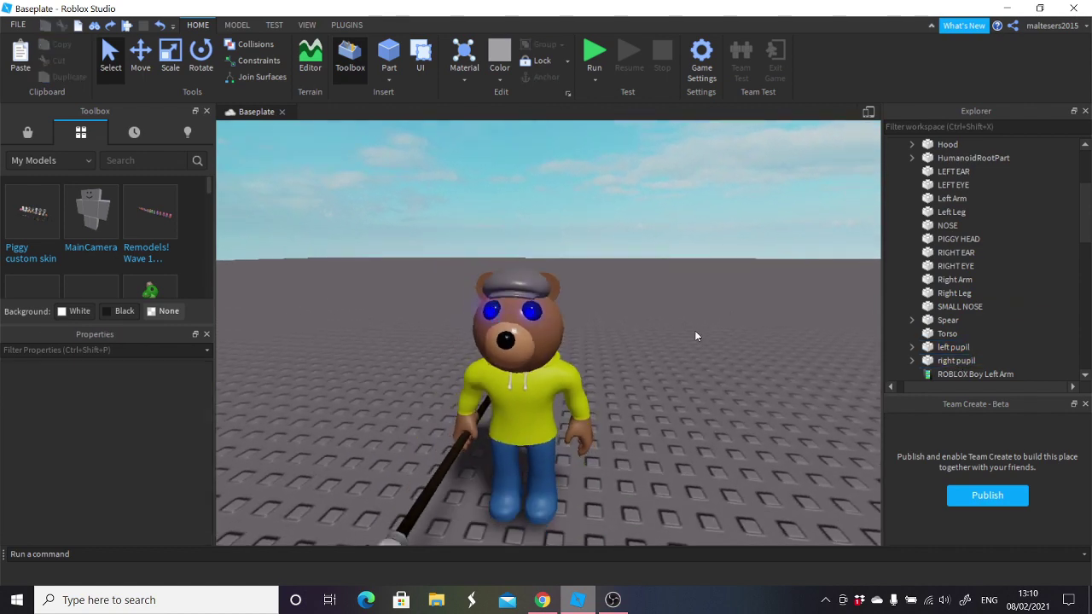
# Start the RigEdit Lite rig editor on the whole bear model.
pyautogui.scroll(-3, 693, 334)
pyautogui.scroll(3, 661, 308)
pyautogui.press('d')
pyautogui.press('s')
pyautogui.press('a')
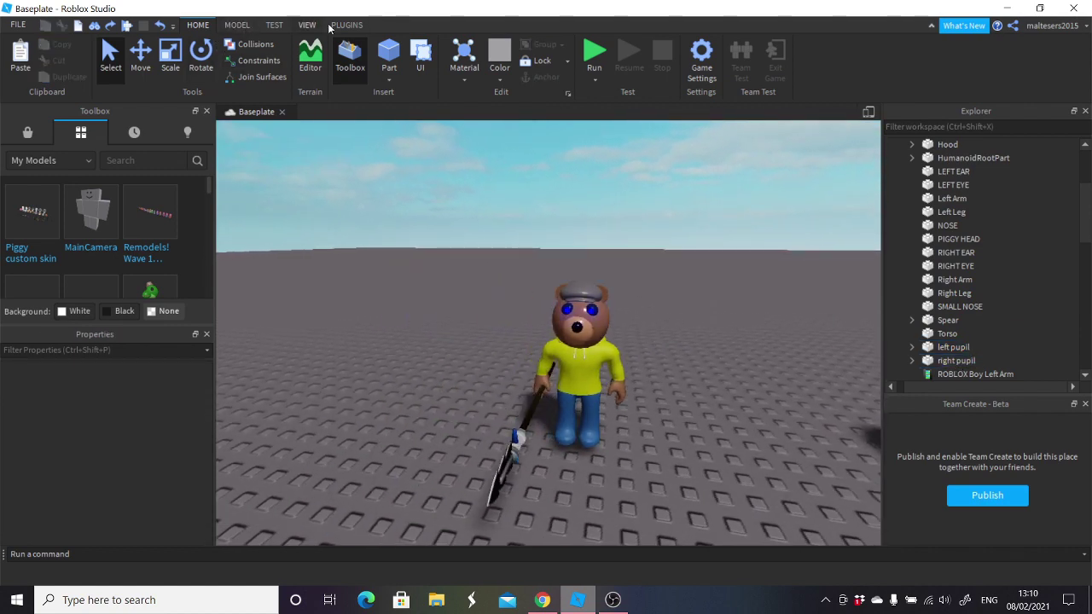
pyautogui.press('d')
pyautogui.press('d')
pyautogui.click(345, 26)
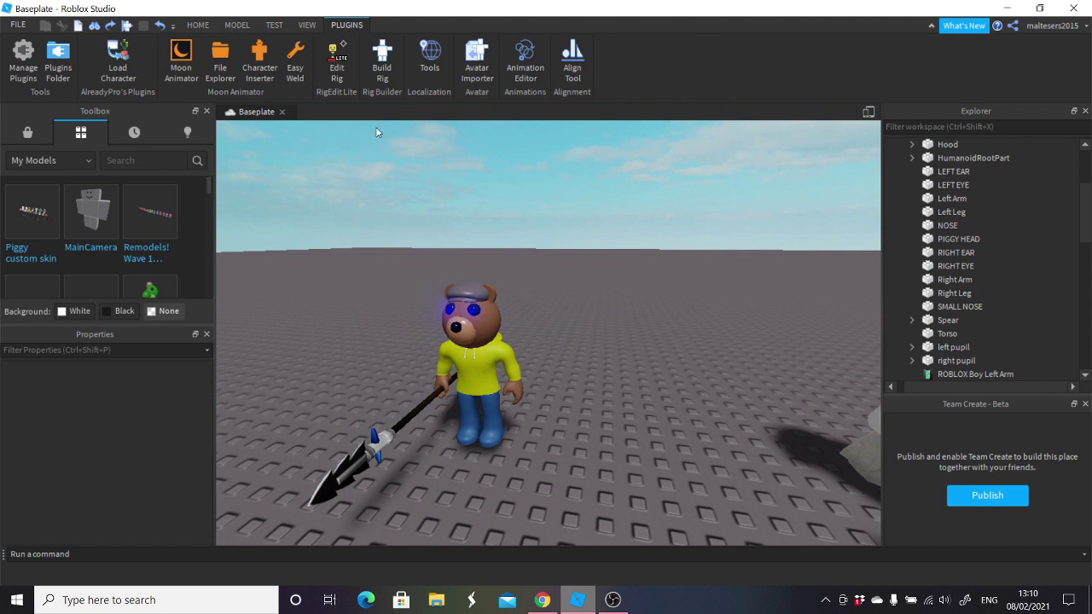
pyautogui.click(472, 354)
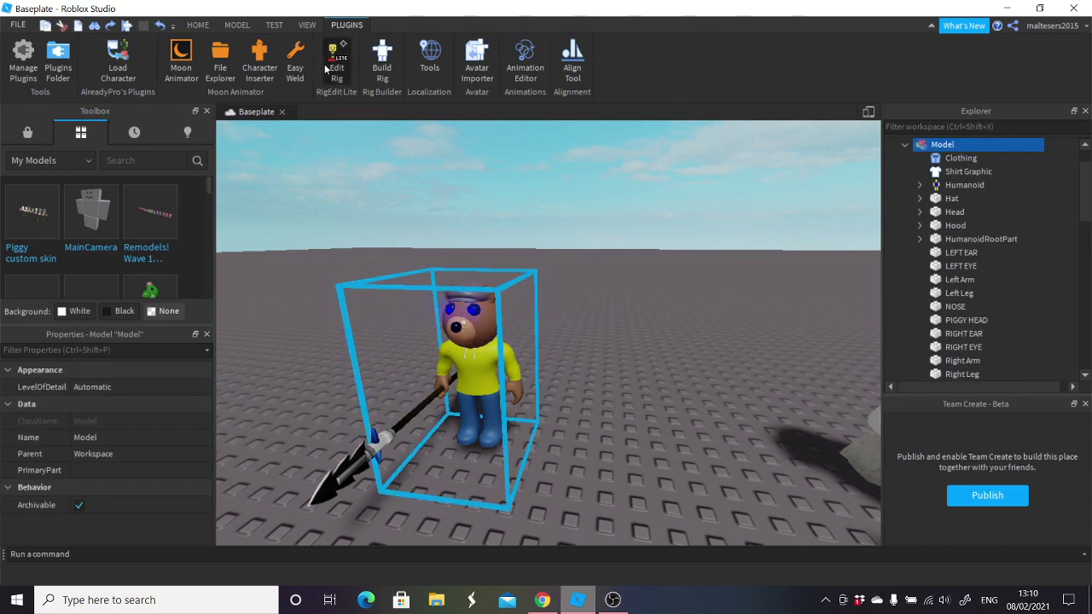
pyautogui.click(334, 64)
# Create joints from the Torso to the Left Arm, Left Leg, Right Arm, Right Leg and Head.
pyautogui.press('w')
pyautogui.moveTo(559, 237); pyautogui.dragTo(558, 237, button='right')
pyautogui.press('s')
pyautogui.press('w')
pyautogui.press('s')
pyautogui.press('w')
pyautogui.scroll(-3, 958, 285)
pyautogui.click(957, 293)
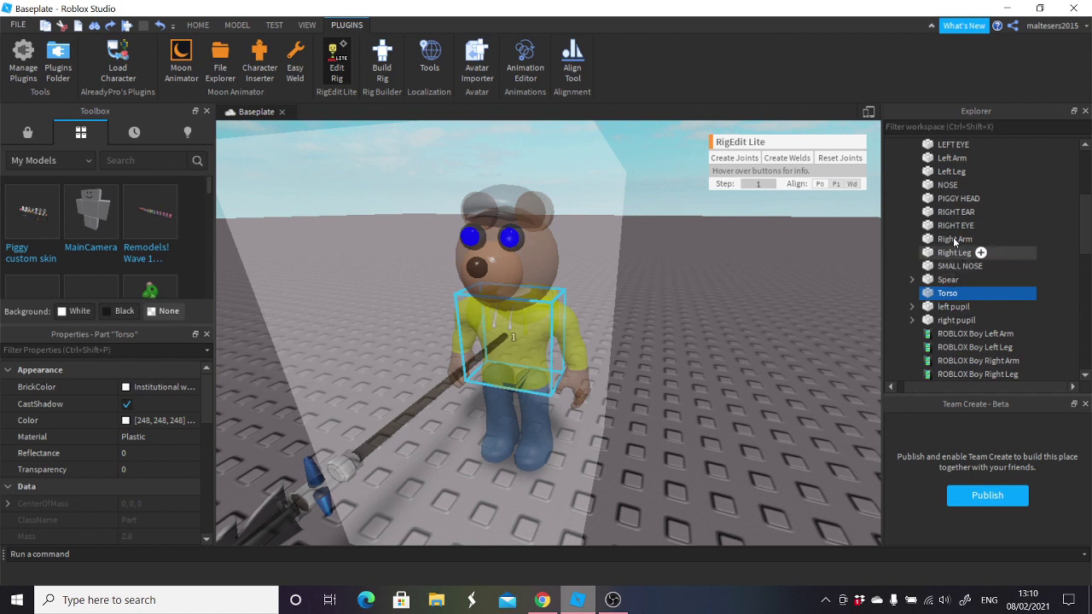
pyautogui.scroll(1, 951, 209)
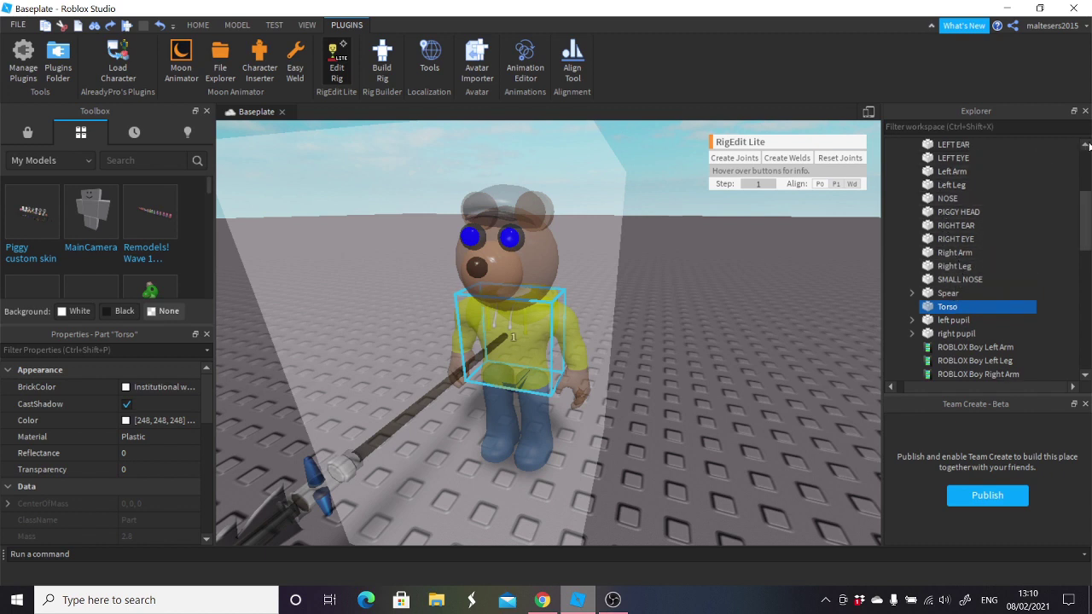
pyautogui.keyDown('ctrl'); pyautogui.click(959, 173); pyautogui.keyUp('ctrl')
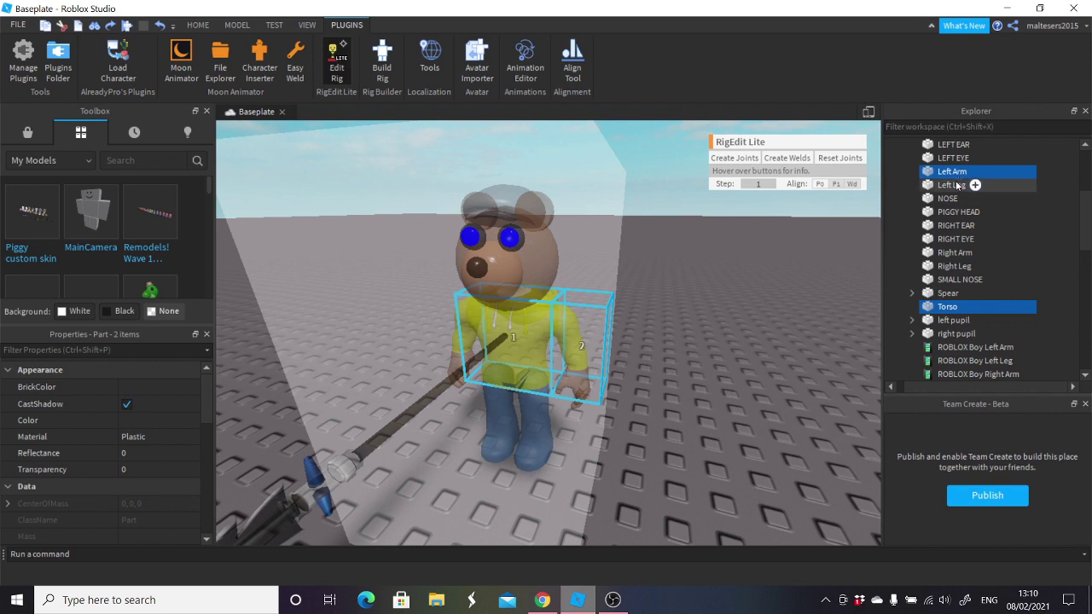
pyautogui.keyDown('ctrl'); pyautogui.click(953, 185); pyautogui.keyUp('ctrl')
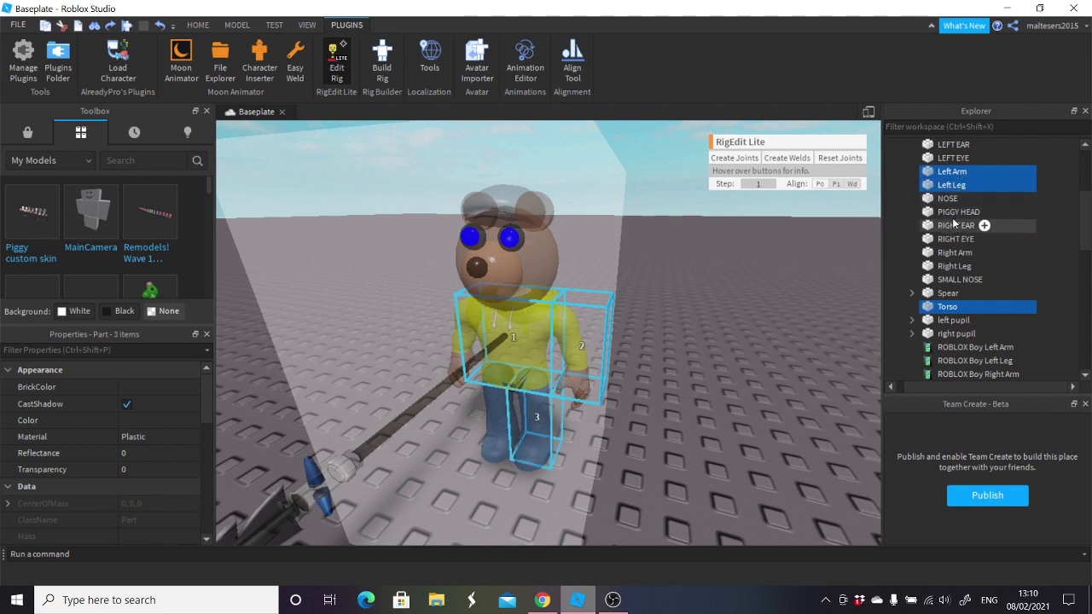
pyautogui.keyDown('ctrl'); pyautogui.click(956, 252); pyautogui.keyUp('ctrl')
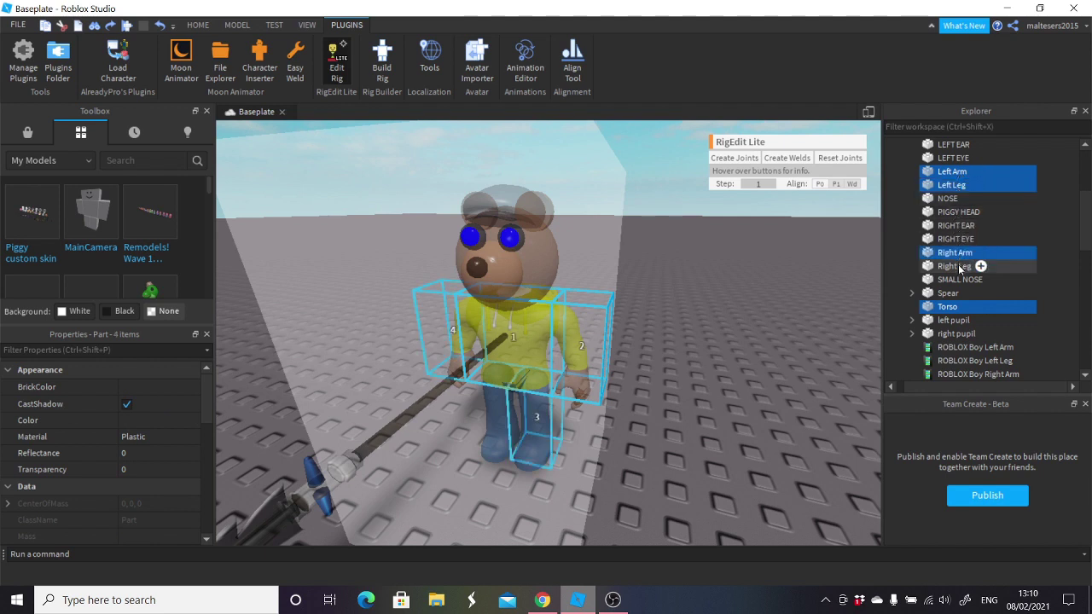
pyautogui.click(1085, 147)
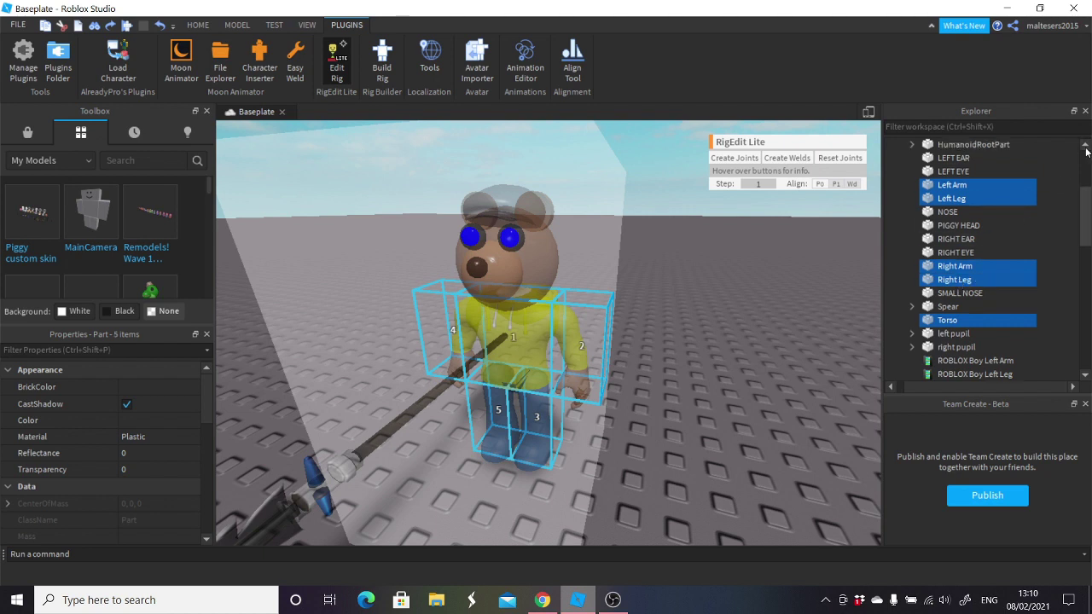
pyautogui.keyDown('ctrl'); pyautogui.click(946, 173); pyautogui.keyUp('ctrl')
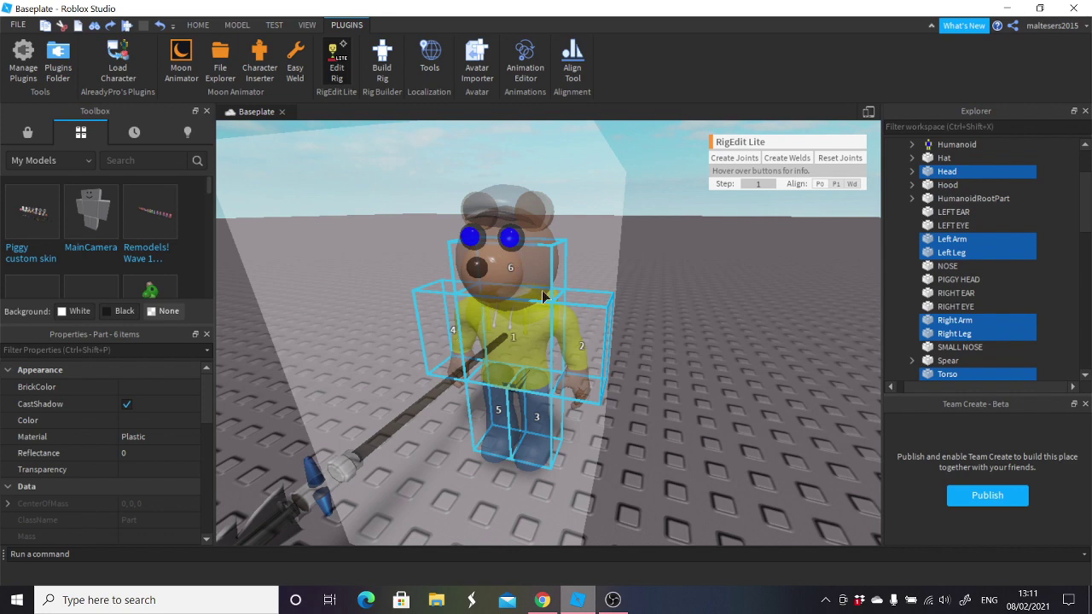
pyautogui.moveTo(524, 341); pyautogui.dragTo(547, 353, button='right')
pyautogui.press('a')
pyautogui.scroll(-3, 557, 300)
pyautogui.press('d')
pyautogui.scroll(3, 547, 352)
pyautogui.scroll(-3, 546, 352)
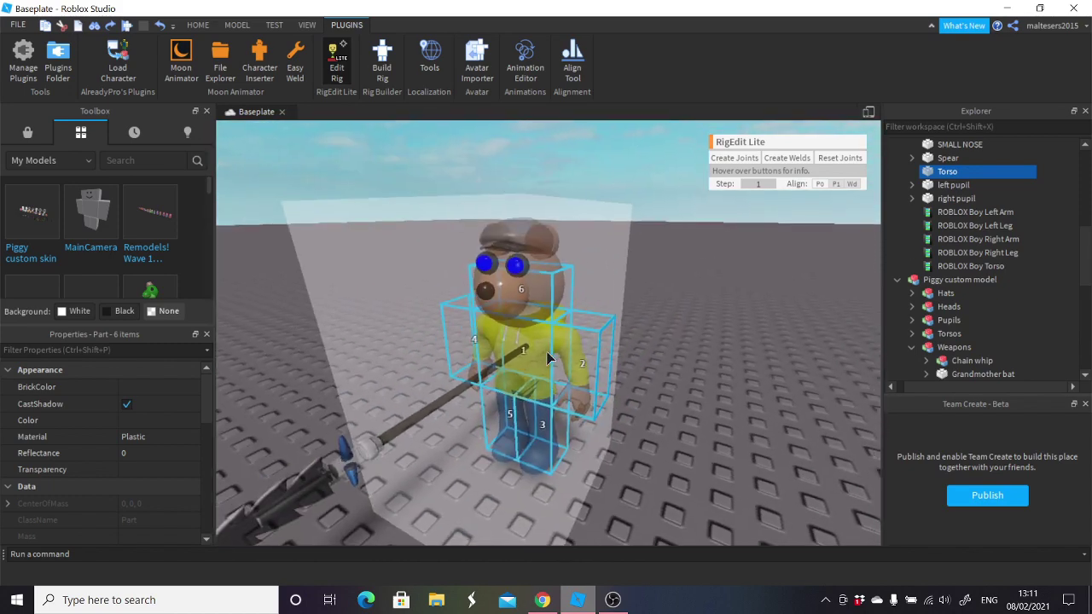
pyautogui.scroll(2, 536, 328)
pyautogui.click(737, 159)
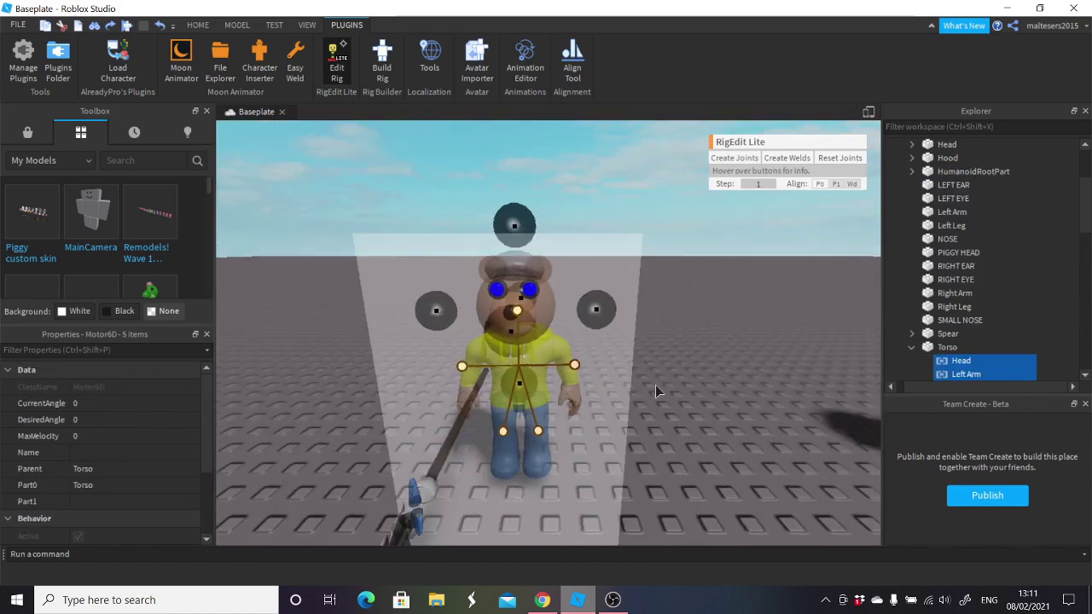
pyautogui.moveTo(610, 287); pyautogui.dragTo(660, 352, button='right')
pyautogui.scroll(2, 646, 368)
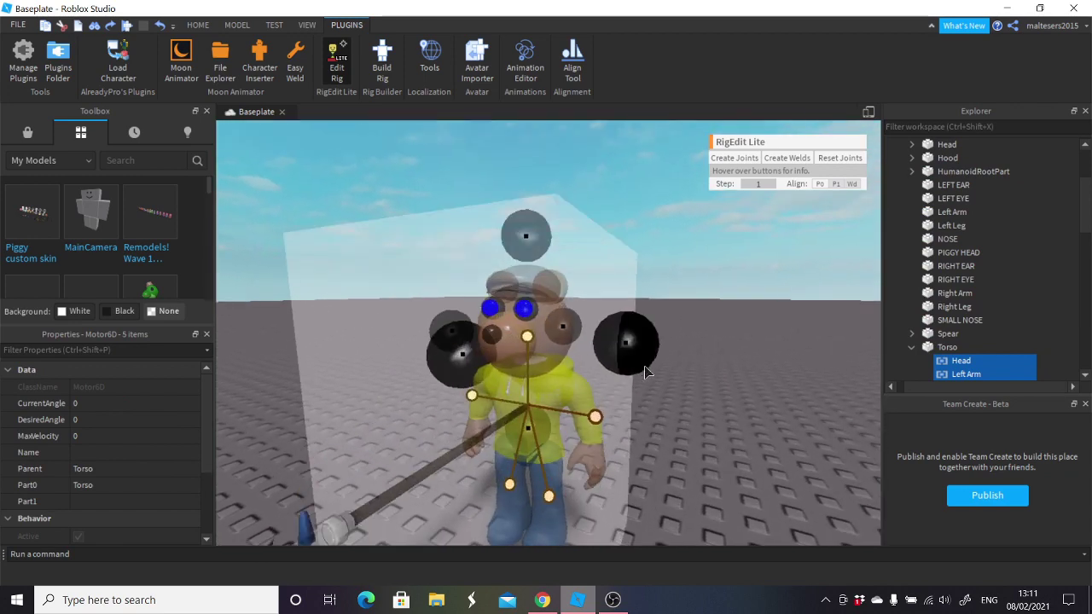
# Create a joint from the Head part to the PIGGY HEAD part.
pyautogui.click(910, 348)
pyautogui.scroll(3, 971, 296)
pyautogui.click(943, 253)
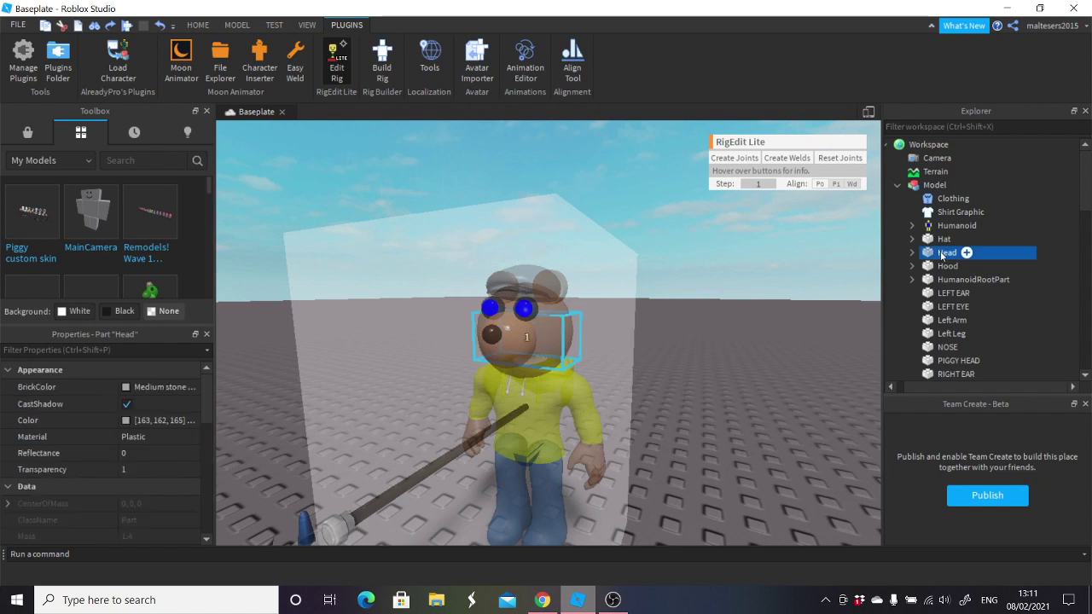
pyautogui.keyDown('ctrl'); pyautogui.click(953, 362); pyautogui.keyUp('ctrl')
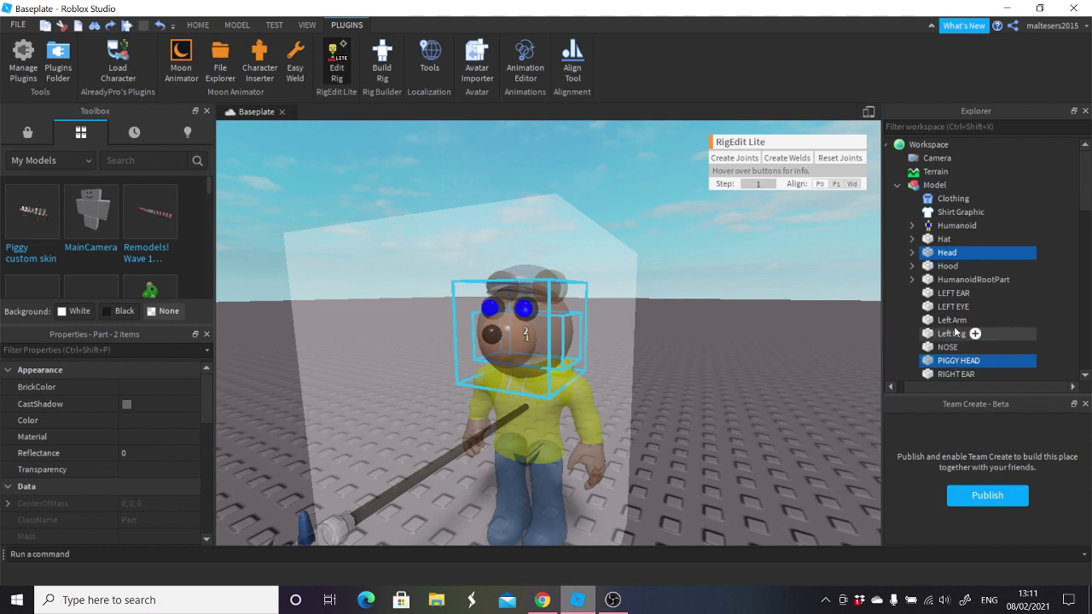
pyautogui.click(761, 162)
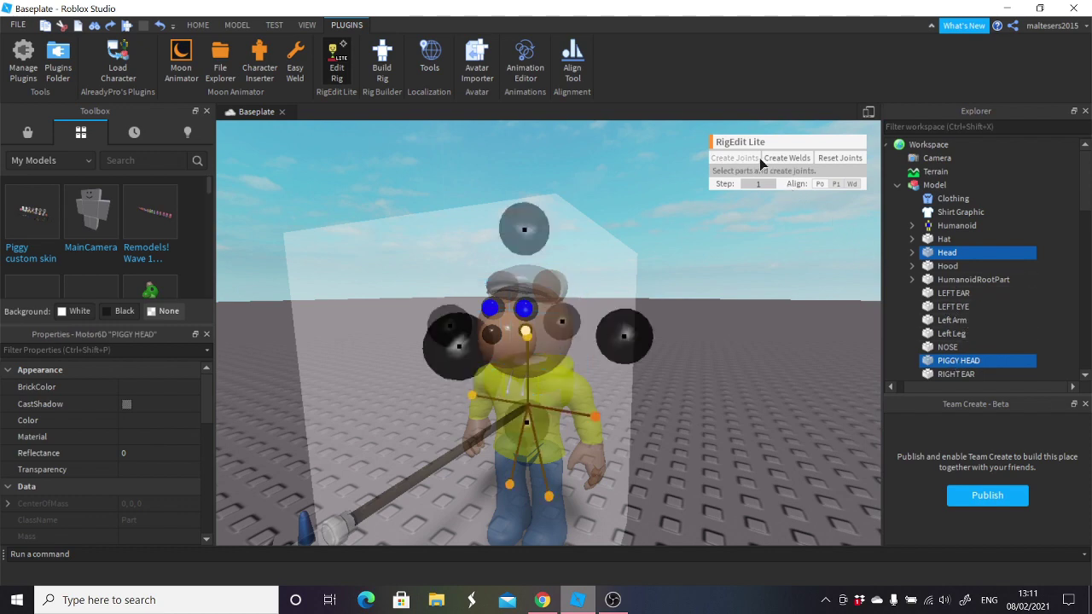
pyautogui.moveTo(707, 310); pyautogui.dragTo(785, 310, button='right')
pyautogui.click(918, 252)
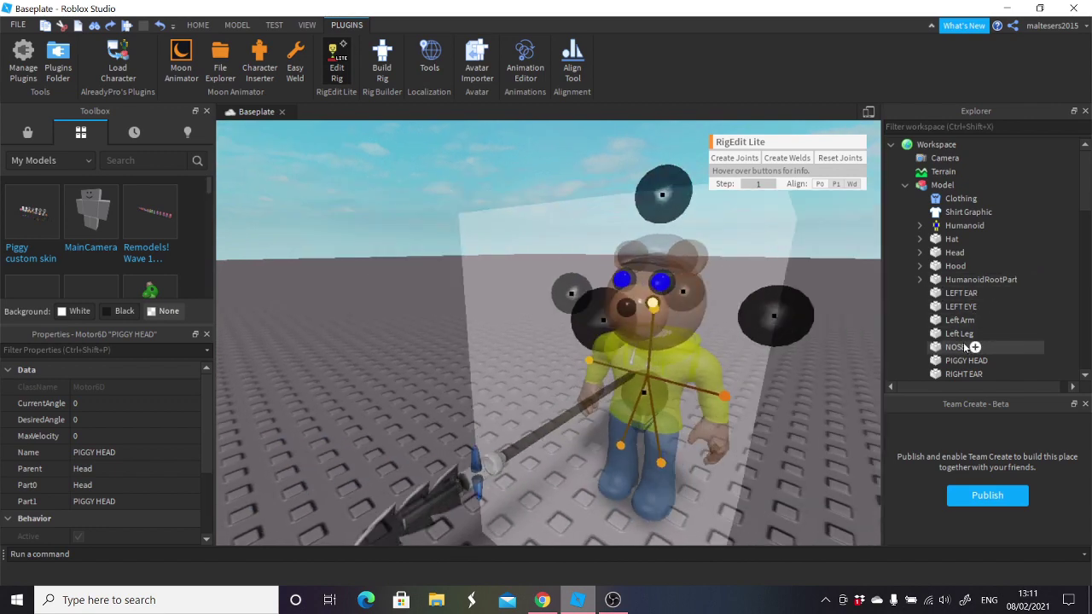
# Create a joint from the Right Arm to the Spear.
pyautogui.scroll(-3, 959, 307)
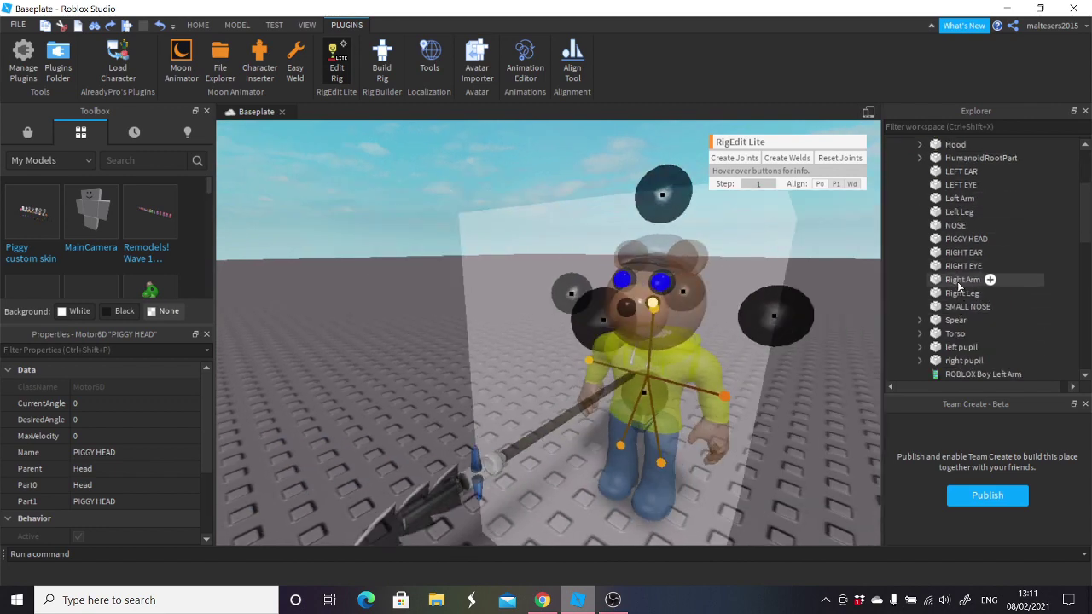
pyautogui.click(959, 279)
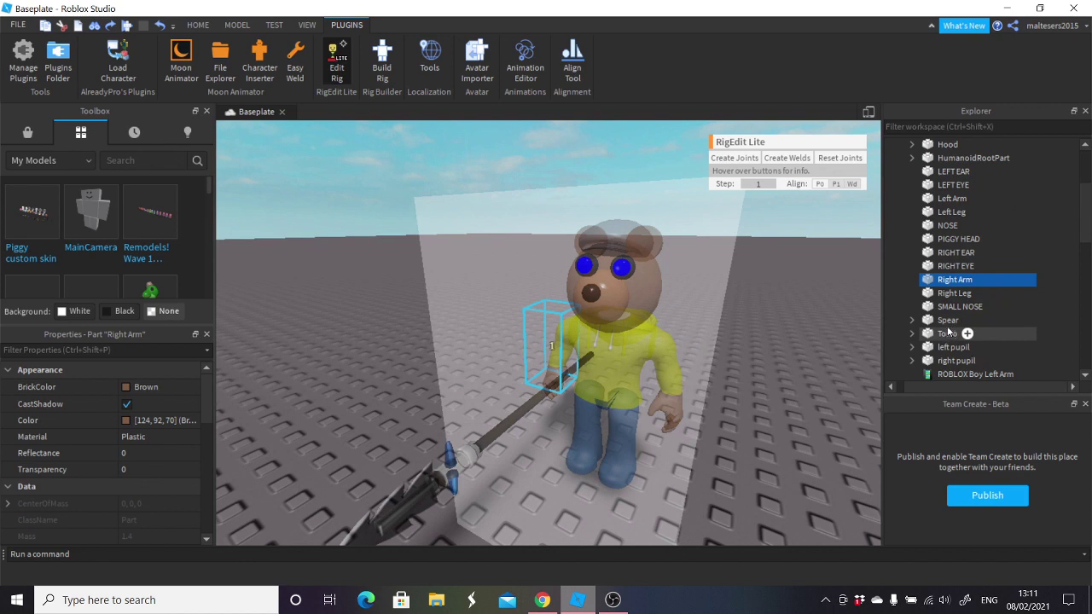
pyautogui.moveTo(948, 331); pyautogui.dragTo(945, 321)
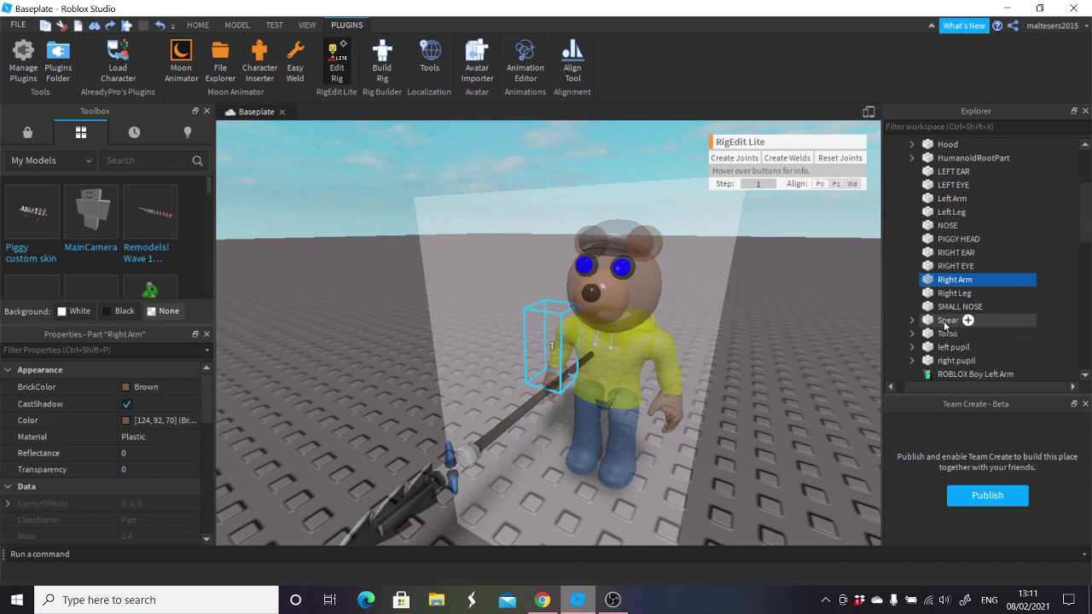
pyautogui.keyDown('ctrl'); pyautogui.click(945, 321); pyautogui.keyUp('ctrl')
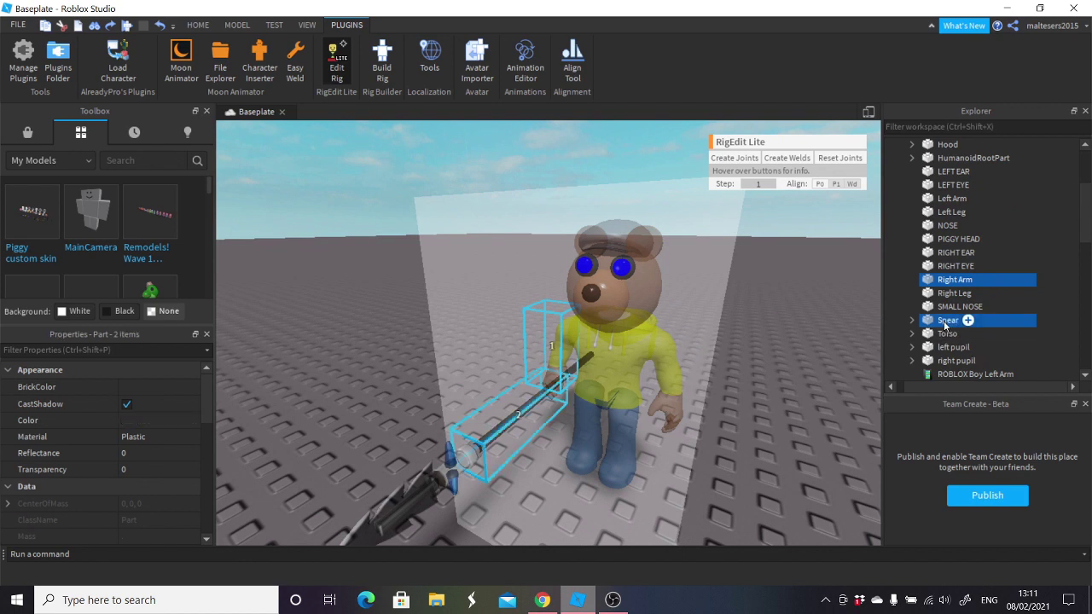
pyautogui.click(733, 158)
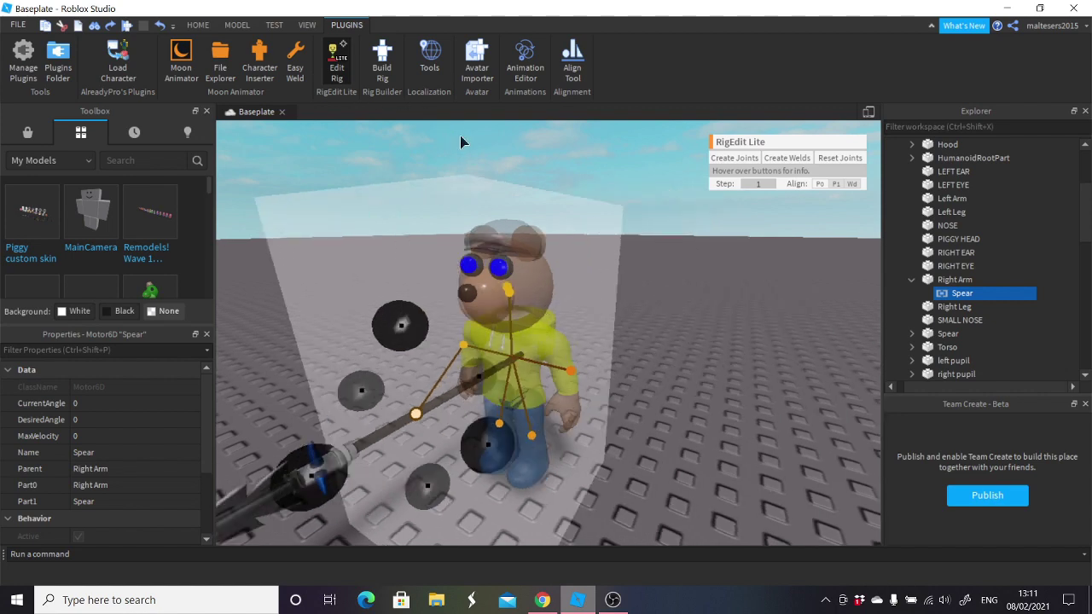
pyautogui.moveTo(688, 261); pyautogui.dragTo(717, 284, button='right')
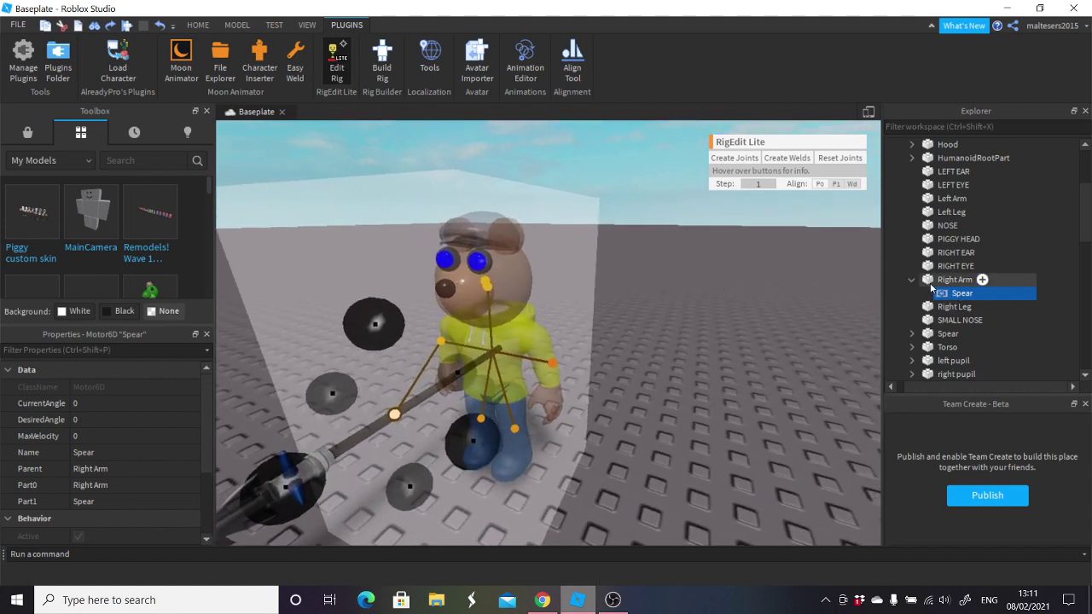
pyautogui.click(911, 280)
# Create joints from the PIGGY HEAD part to the Hat, both ears, both eyes, NOSE, SMALL NOSE, left pupil and right pupil.
pyautogui.scroll(1, 944, 284)
pyautogui.click(953, 281)
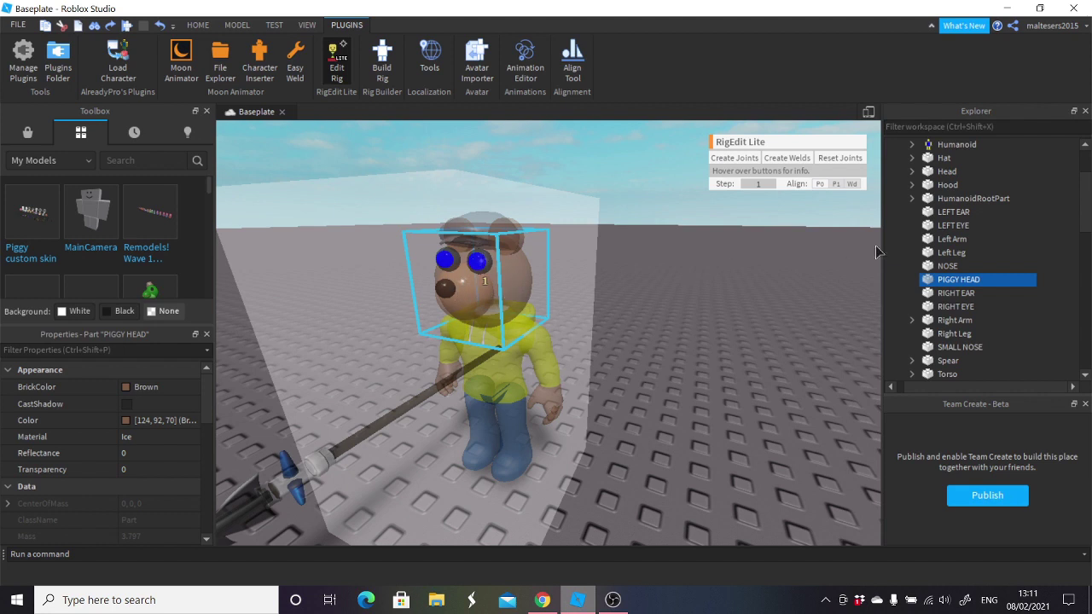
pyautogui.keyDown('ctrl'); pyautogui.click(932, 161); pyautogui.keyUp('ctrl')
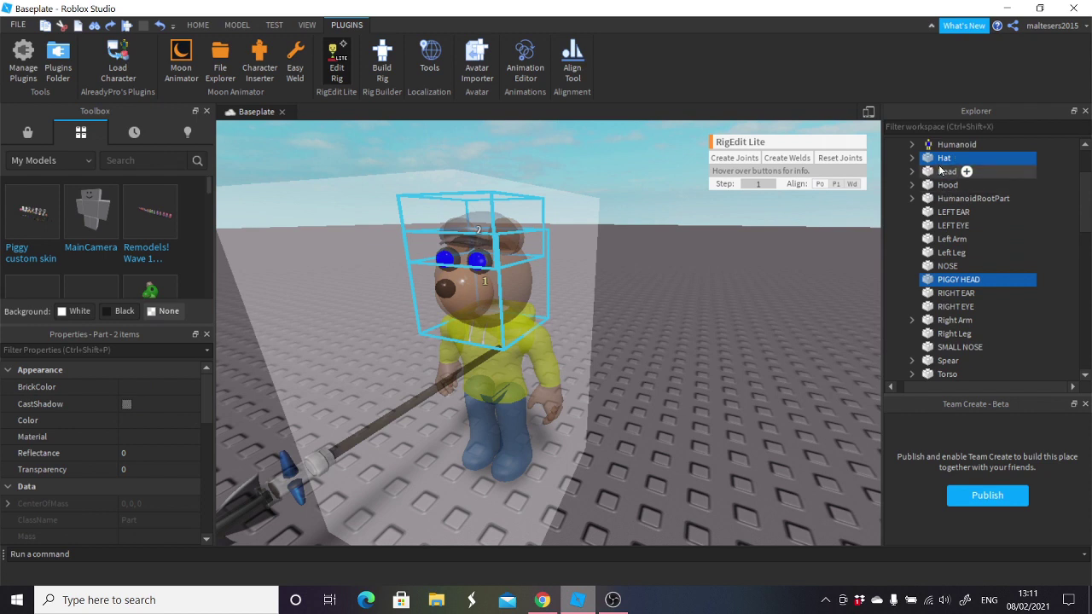
pyautogui.keyDown('ctrl'); pyautogui.click(956, 212); pyautogui.keyUp('ctrl')
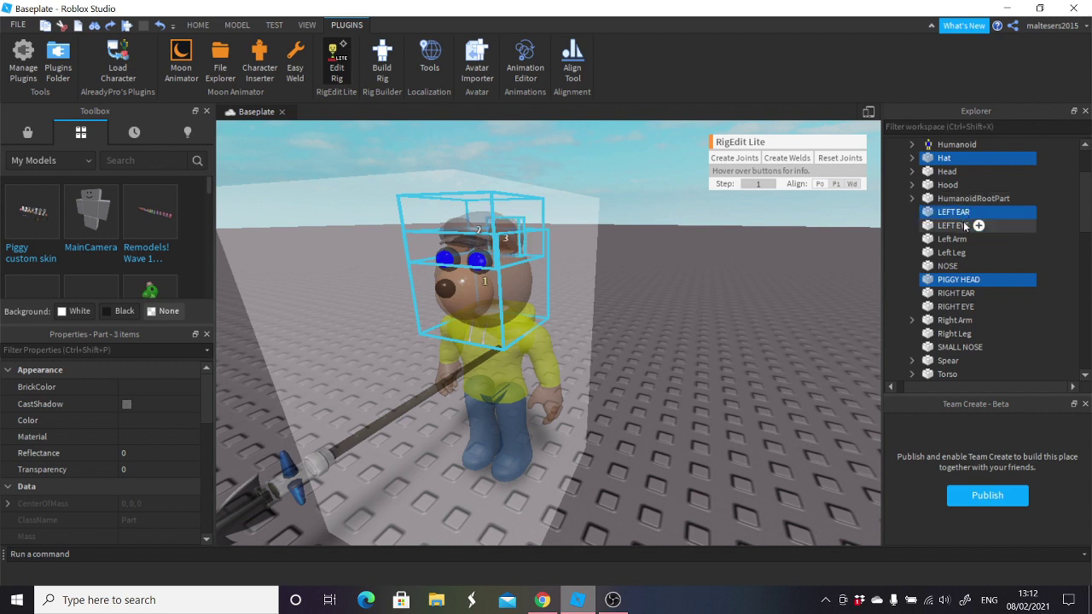
pyautogui.keyDown('ctrl'); pyautogui.click(964, 225); pyautogui.keyUp('ctrl')
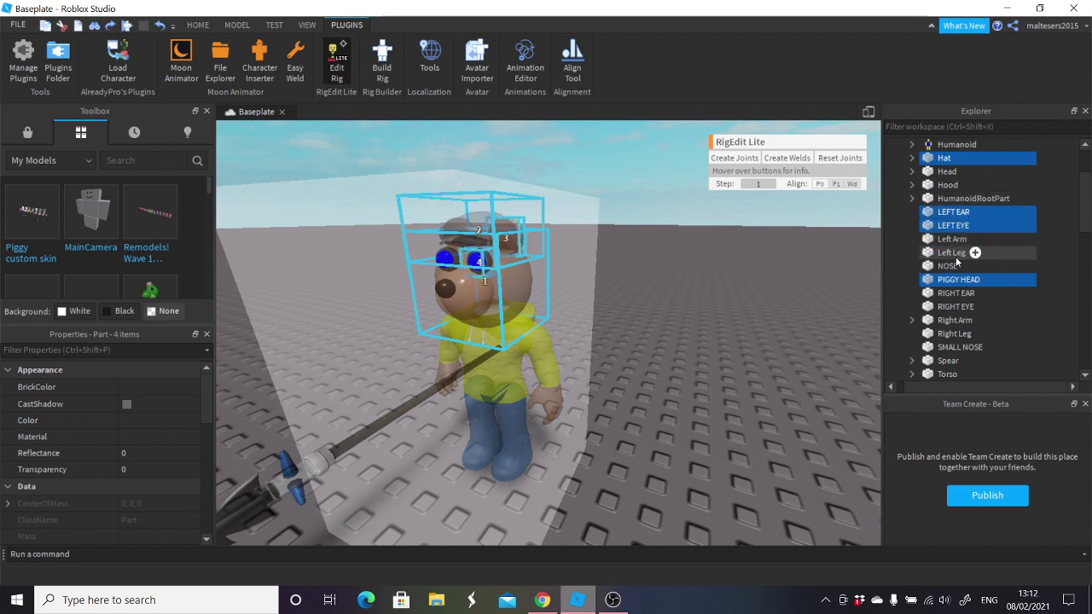
pyautogui.keyDown('ctrl'); pyautogui.click(955, 267); pyautogui.keyUp('ctrl')
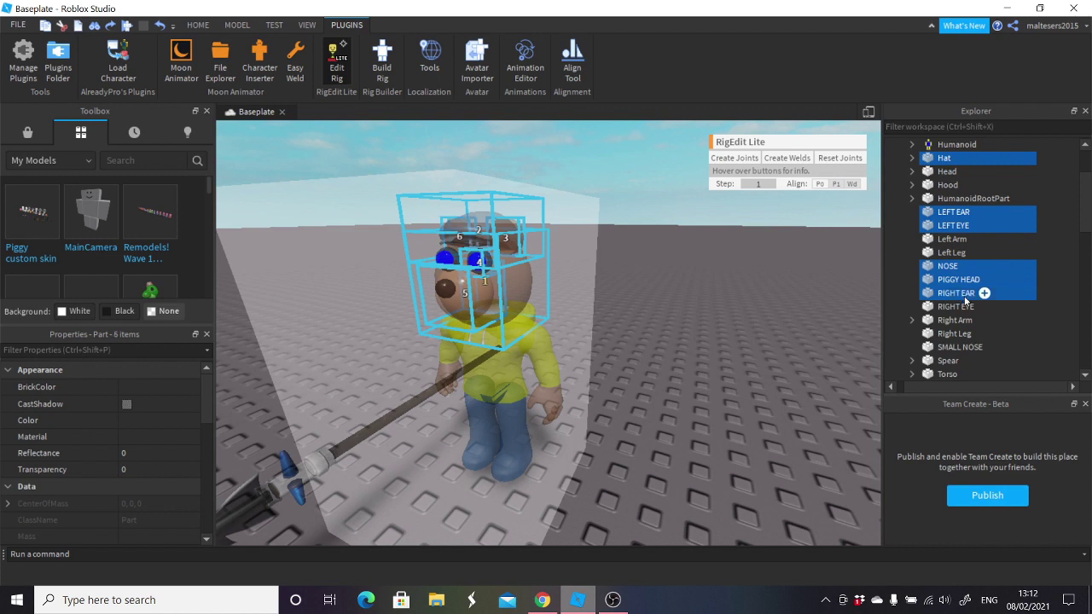
pyautogui.keyDown('ctrl'); pyautogui.click(959, 306); pyautogui.keyUp('ctrl')
pyautogui.keyDown('ctrl'); pyautogui.click(956, 347); pyautogui.keyUp('ctrl')
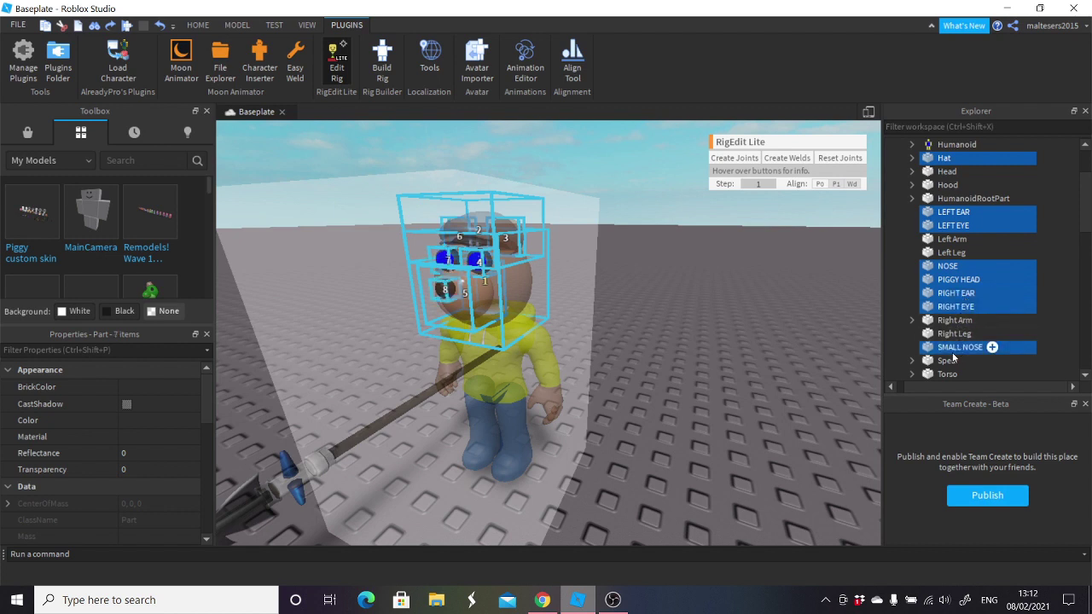
pyautogui.scroll(-4, 1086, 375)
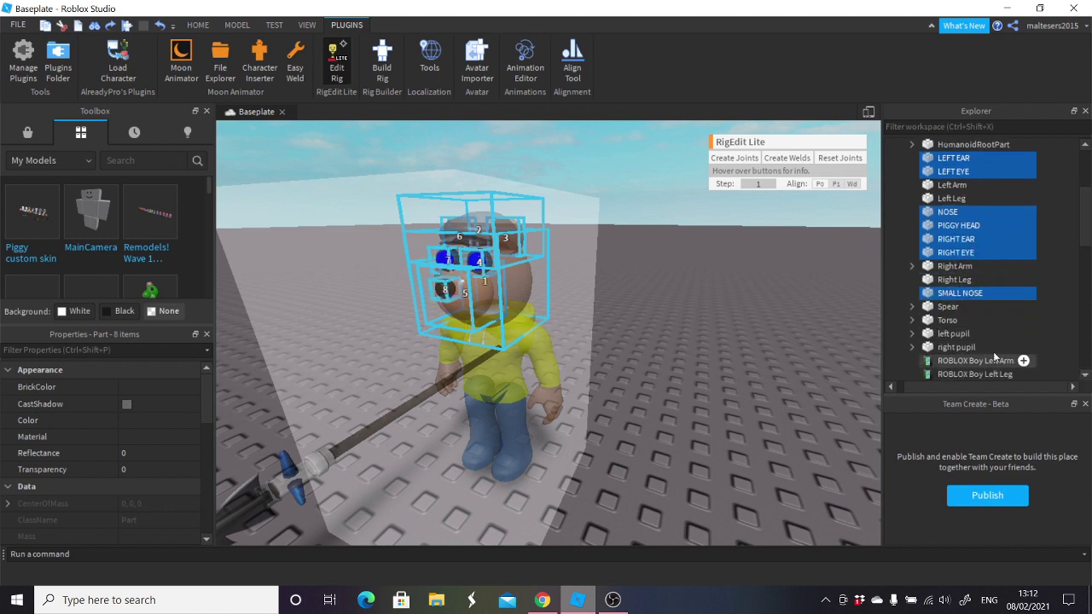
pyautogui.keyDown('ctrl'); pyautogui.click(951, 337); pyautogui.keyUp('ctrl')
pyautogui.keyDown('ctrl'); pyautogui.click(960, 347); pyautogui.keyUp('ctrl')
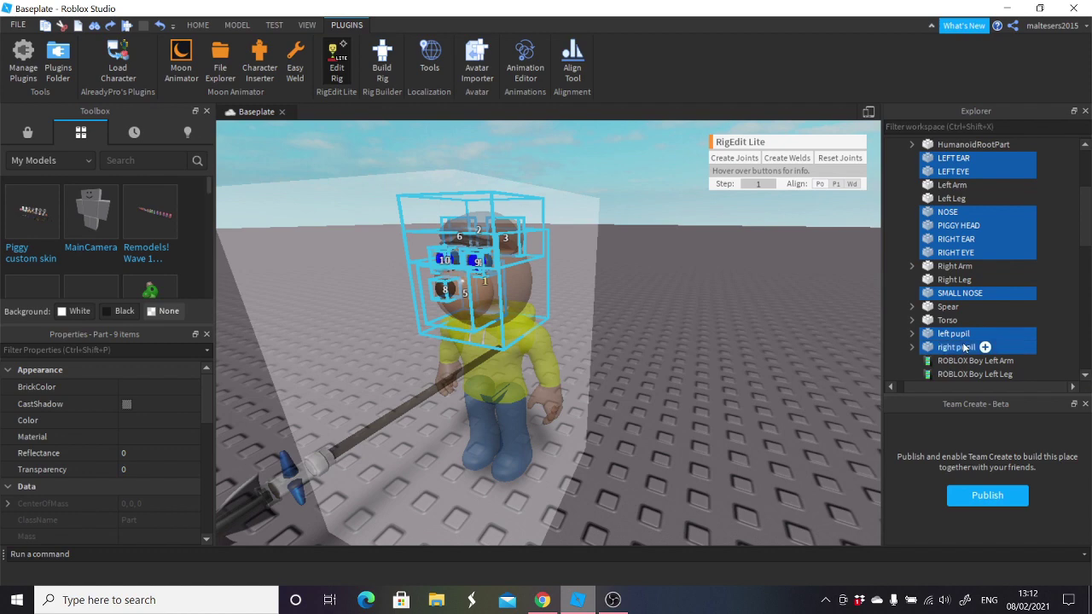
pyautogui.click(736, 158)
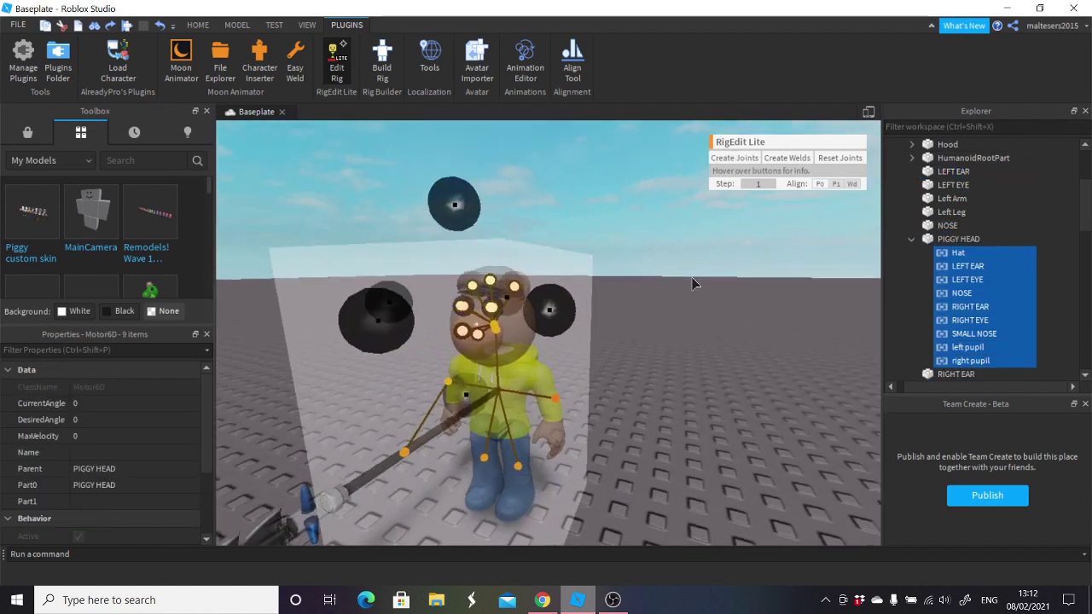
# Create a joint from the Torso to the Hood.
pyautogui.moveTo(694, 284); pyautogui.dragTo(717, 320, button='right')
pyautogui.scroll(3, 694, 284)
pyautogui.scroll(-4, 694, 284)
pyautogui.scroll(1, 693, 284)
pyautogui.scroll(3, 717, 320)
pyautogui.scroll(-4, 590, 248)
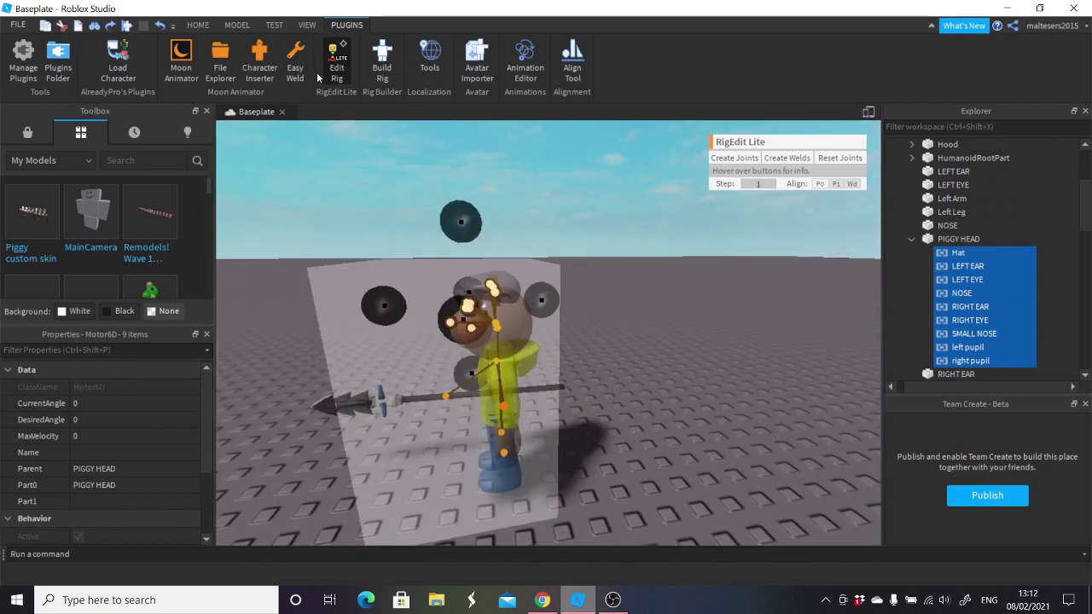
pyautogui.click(908, 240)
pyautogui.scroll(-3, 955, 252)
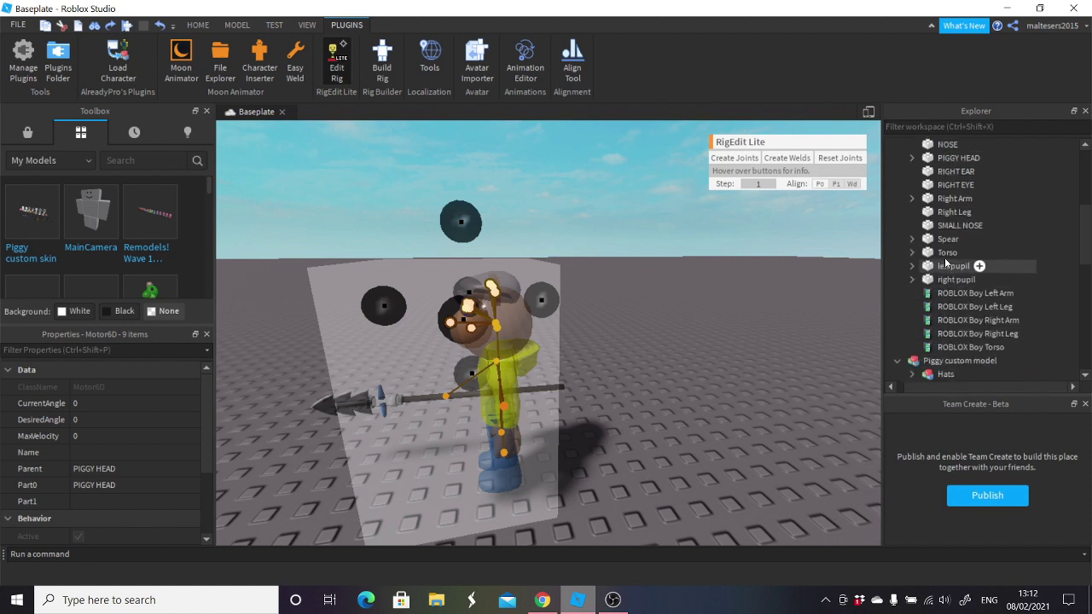
pyautogui.click(946, 253)
pyautogui.scroll(7, 945, 260)
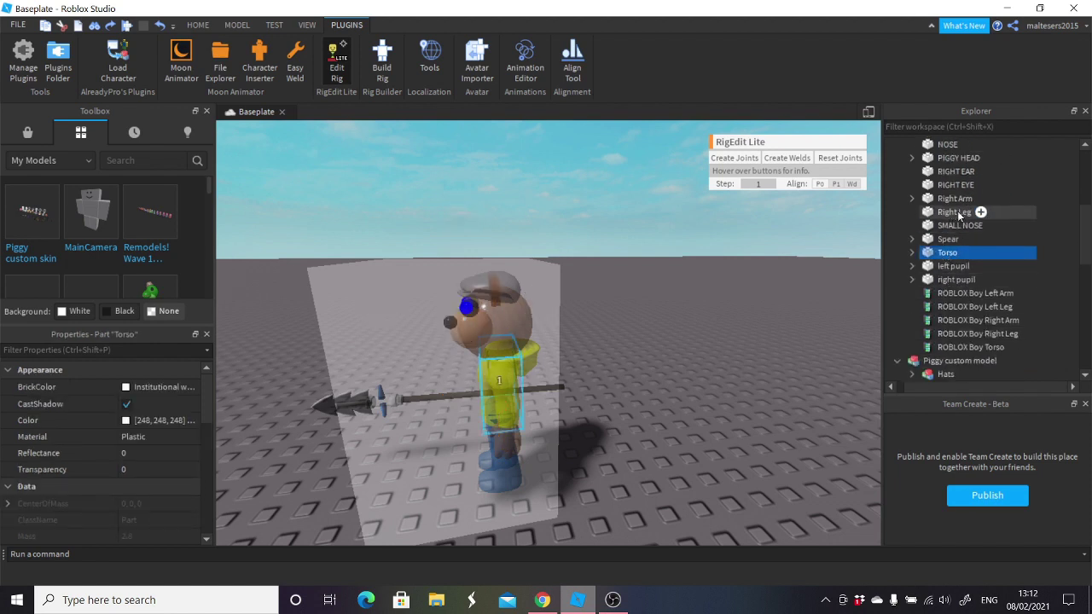
pyautogui.keyDown('ctrl'); pyautogui.click(945, 266); pyautogui.keyUp('ctrl')
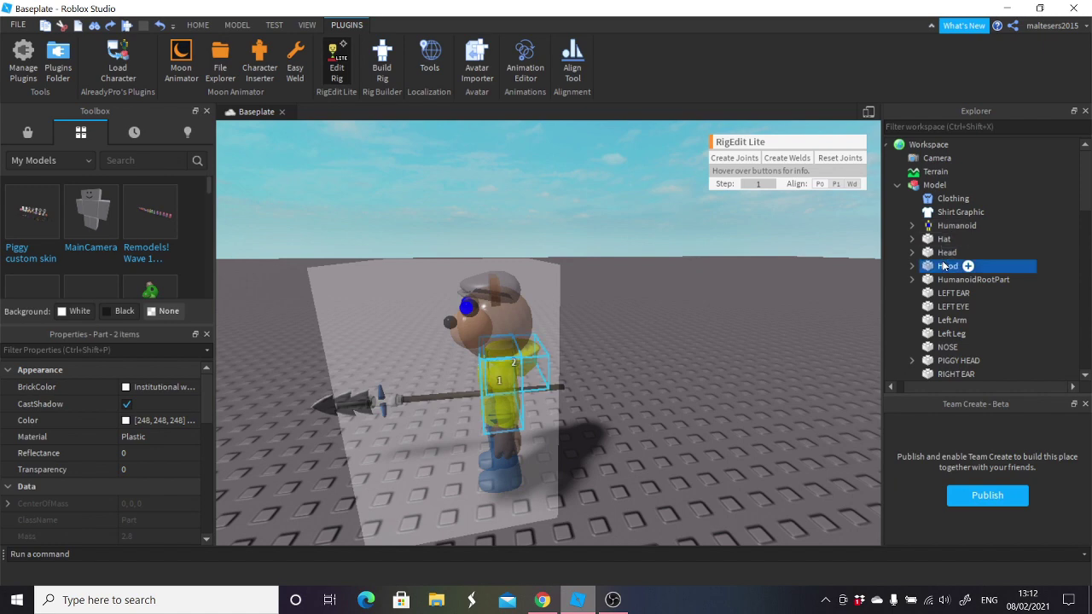
pyautogui.click(721, 157)
pyautogui.moveTo(734, 333); pyautogui.dragTo(737, 301, button='right')
pyautogui.scroll(5, 707, 353)
pyautogui.scroll(-5, 707, 347)
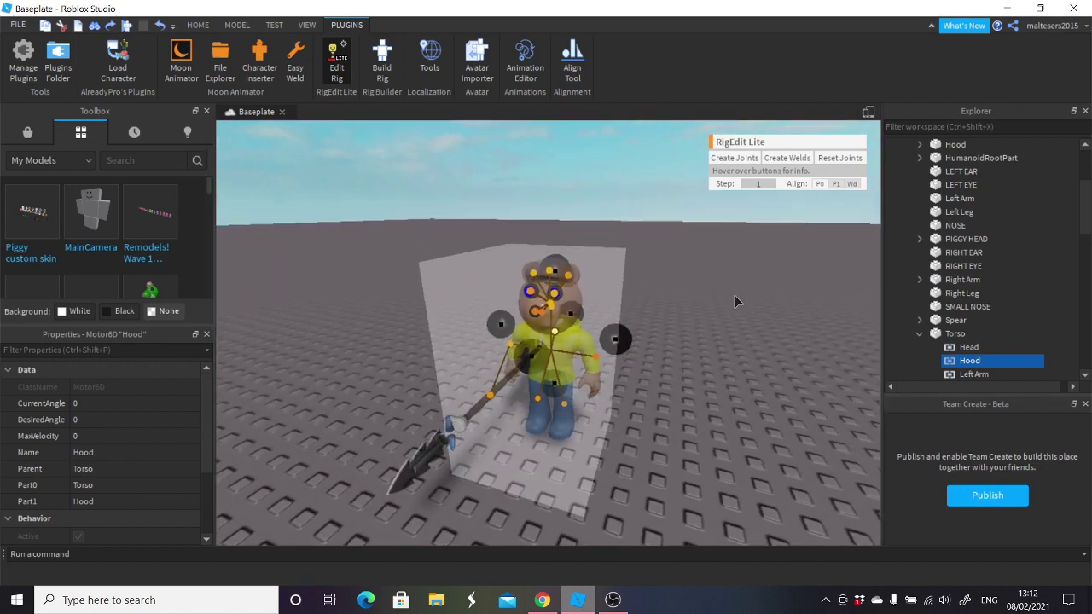
# Create a joint from the HumanoidRootPart to the Torso with RigEdit Lite and leave rig editing.
pyautogui.scroll(3, 1018, 286)
pyautogui.click(981, 239)
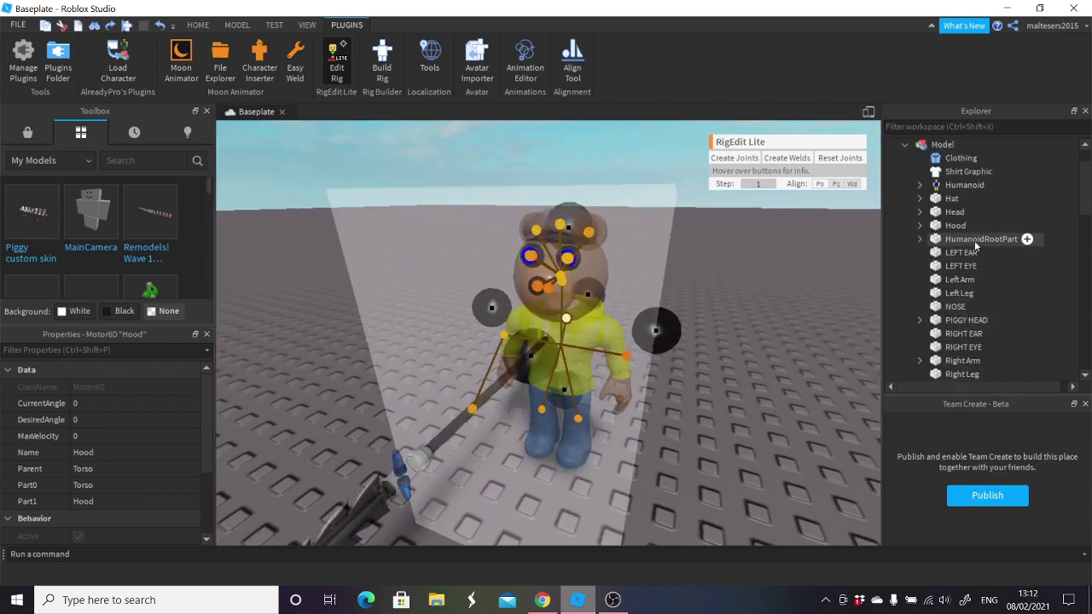
pyautogui.moveTo(784, 297); pyautogui.dragTo(784, 297, button='right')
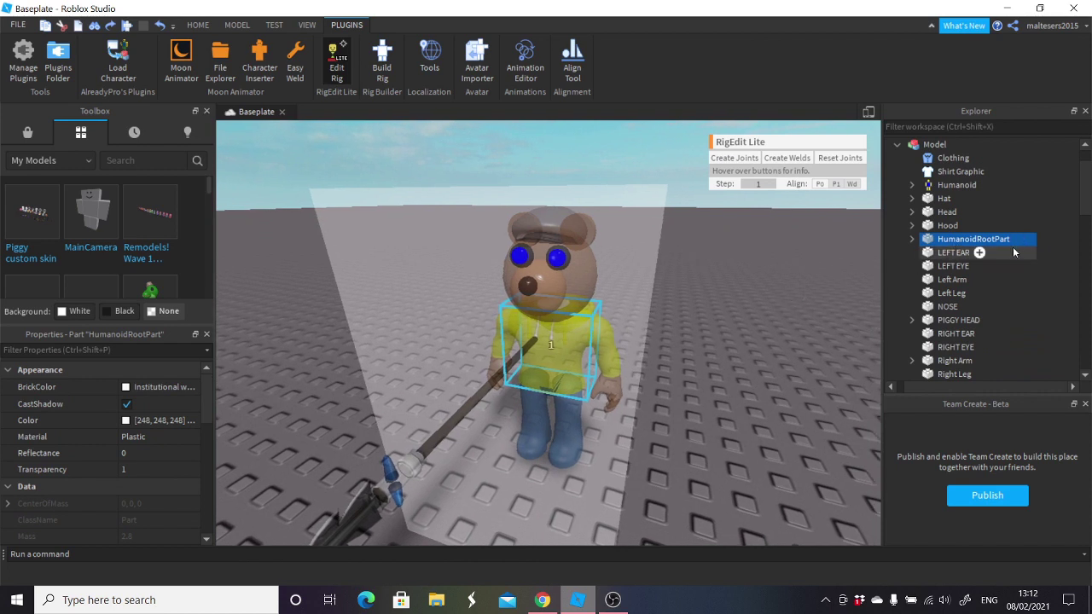
pyautogui.scroll(-3, 1086, 380)
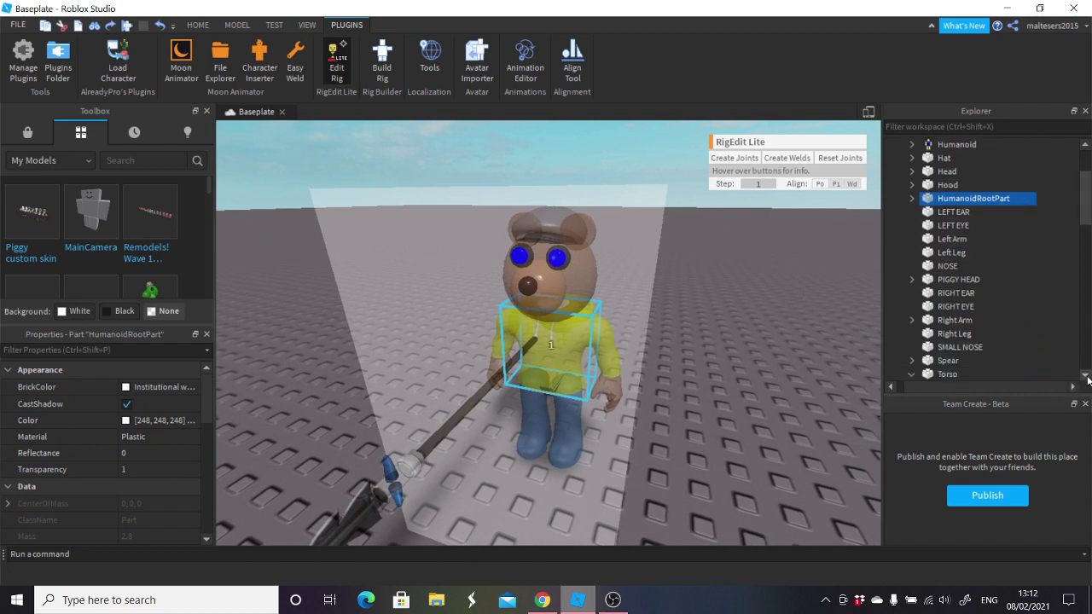
pyautogui.keyDown('ctrl'); pyautogui.click(946, 348); pyautogui.keyUp('ctrl')
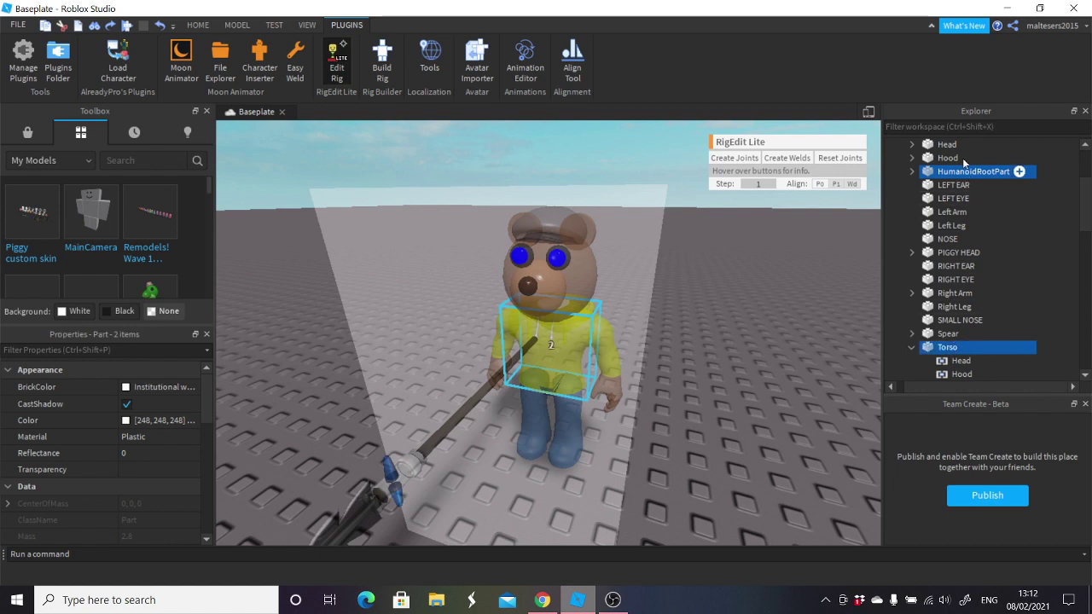
pyautogui.scroll(-5, 972, 184)
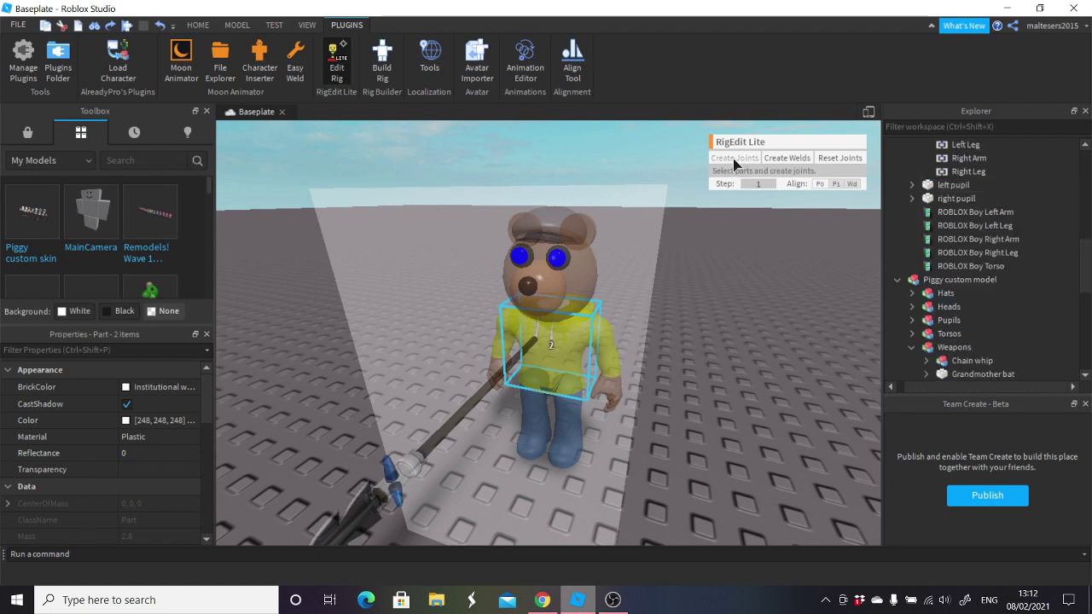
pyautogui.click(732, 158)
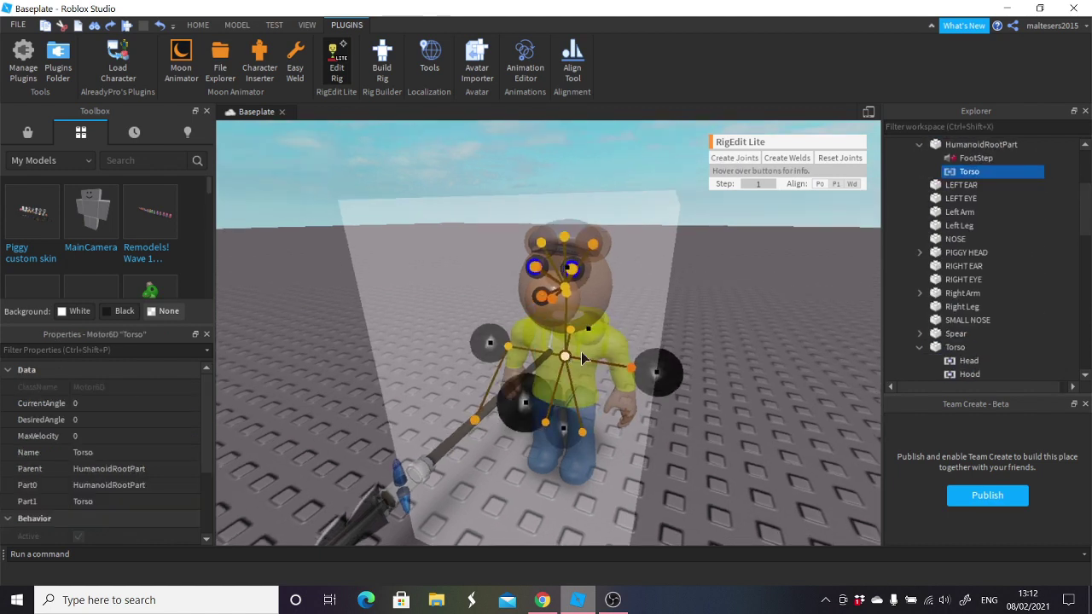
pyautogui.click(640, 322)
pyautogui.click(329, 68)
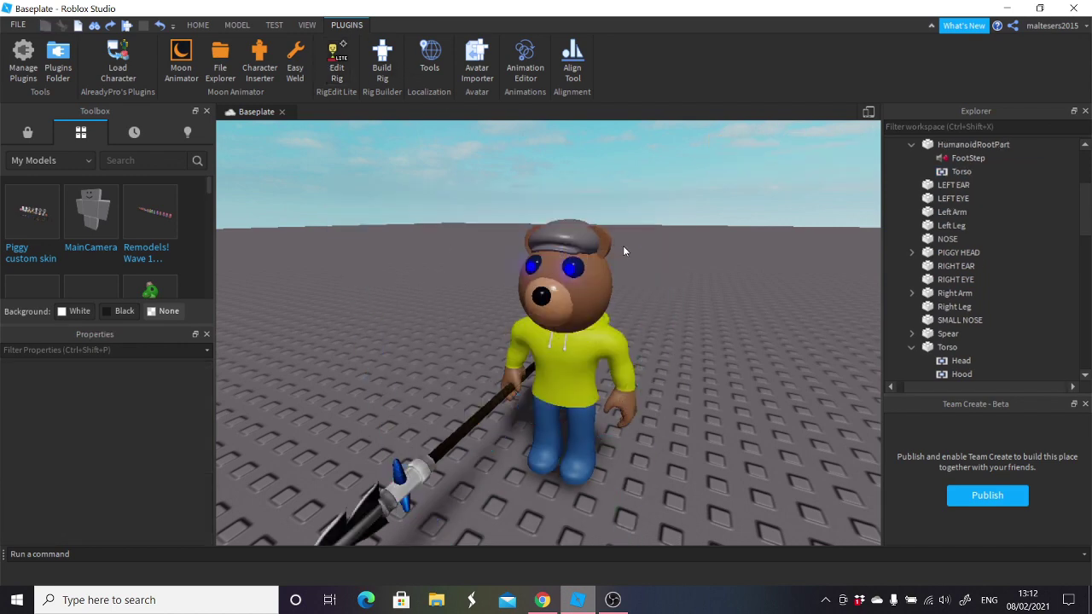
# Preview the FootStep sound in the HumanoidRootPart and add a PitchShiftSoundEffect to it.
pyautogui.scroll(-5, 622, 245)
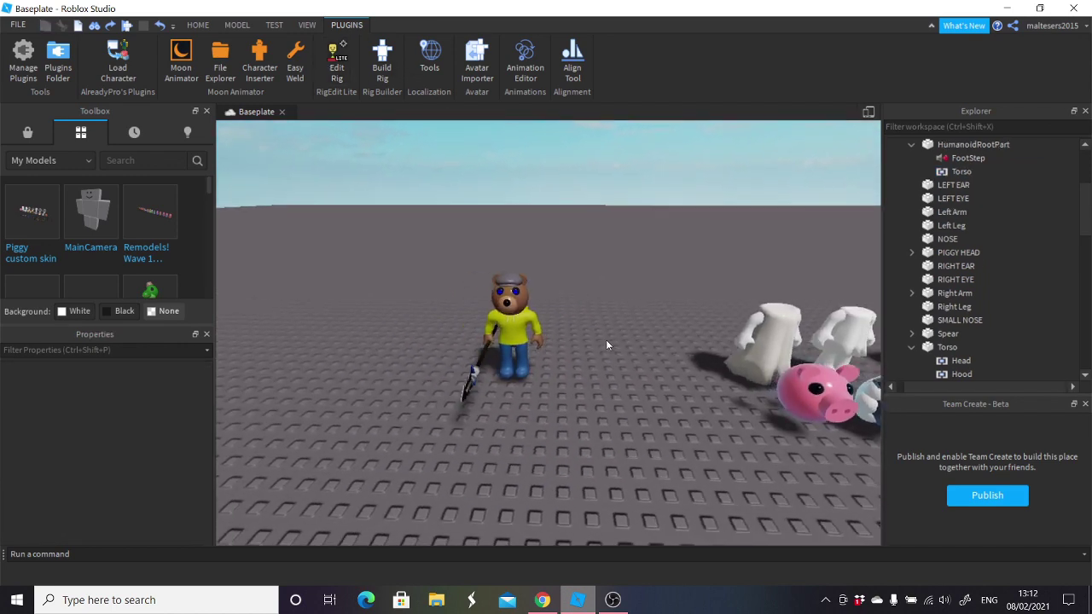
pyautogui.moveTo(605, 339); pyautogui.dragTo(606, 314, button='right')
pyautogui.scroll(3, 605, 341)
pyautogui.scroll(-3, 606, 339)
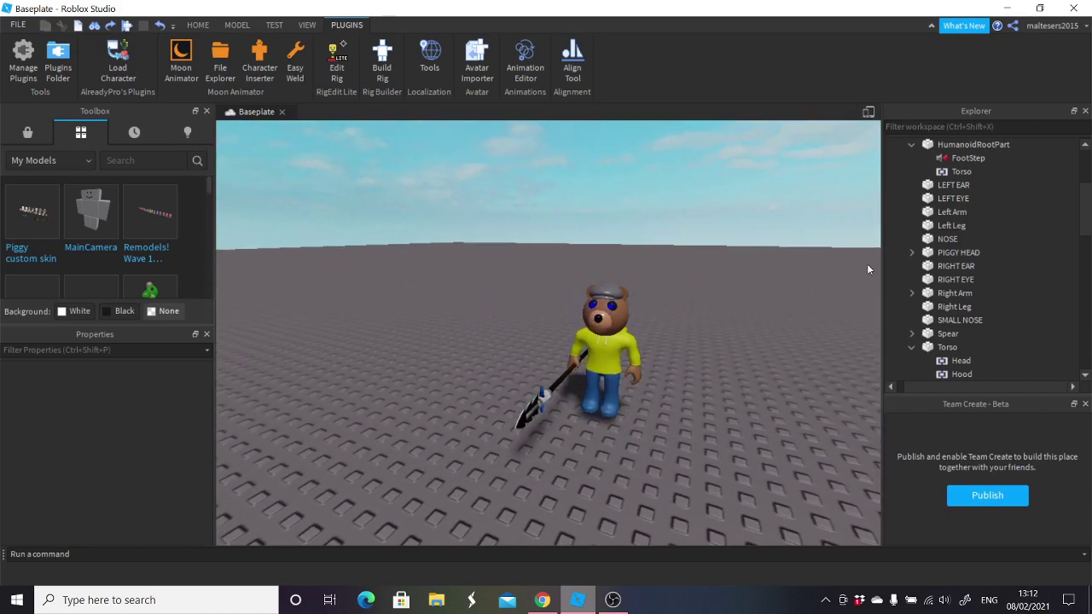
pyautogui.click(967, 157)
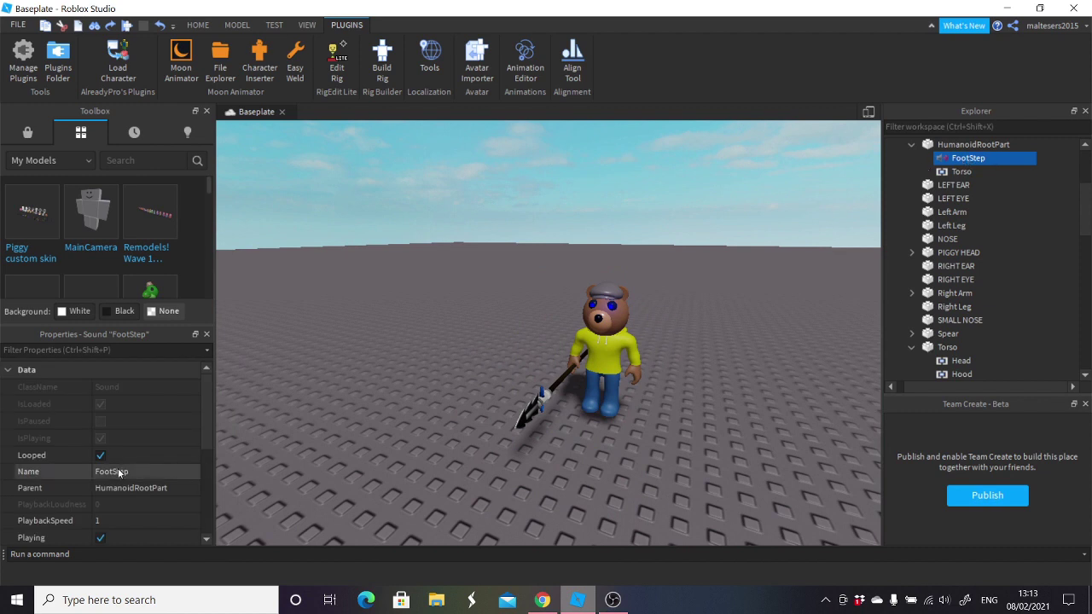
pyautogui.scroll(-5, 109, 478)
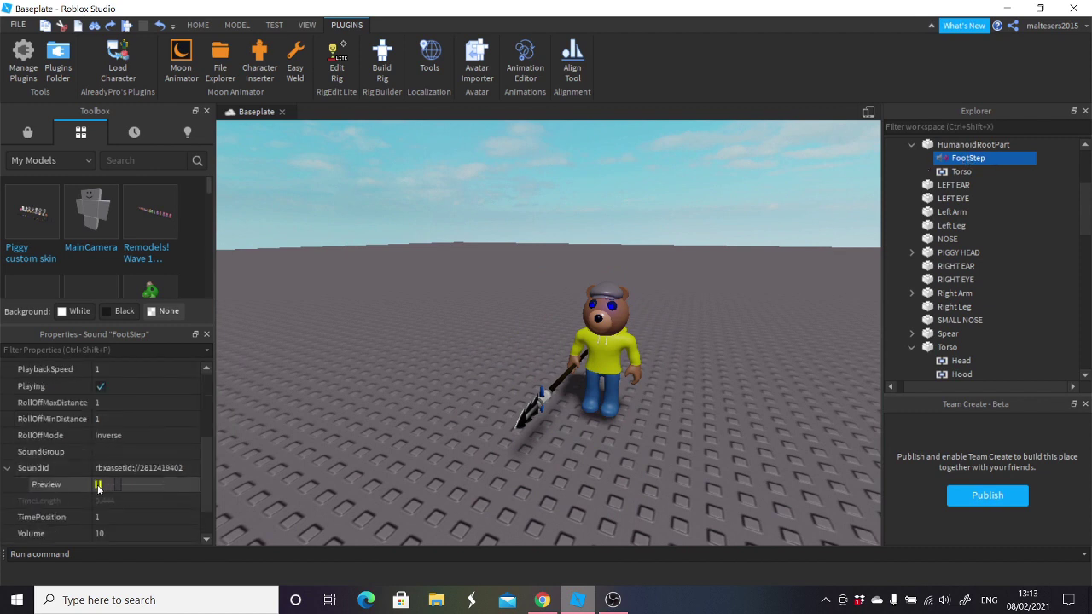
pyautogui.click(996, 160)
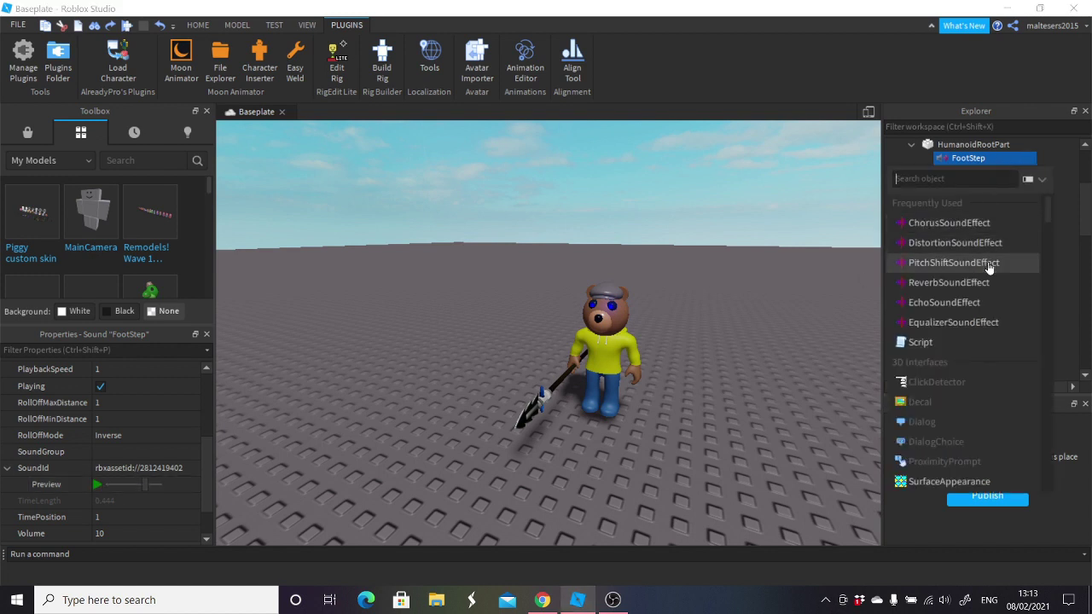
pyautogui.click(989, 261)
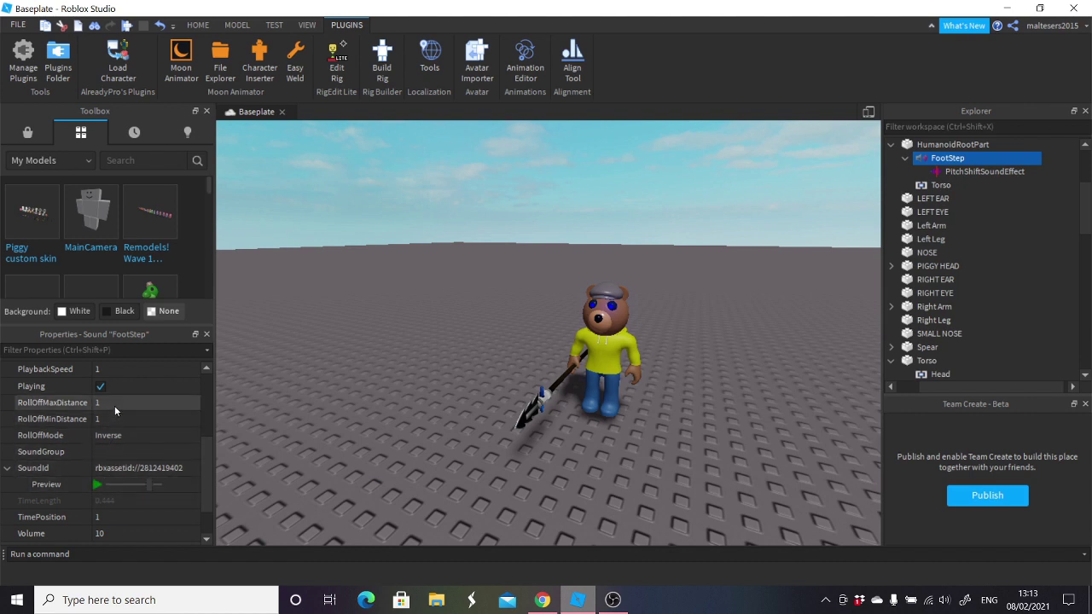
# Try a PlaybackSpeed of 0.75 on the FootStep sound, preview it, and set the speed back to 1.
pyautogui.scroll(1, 124, 375)
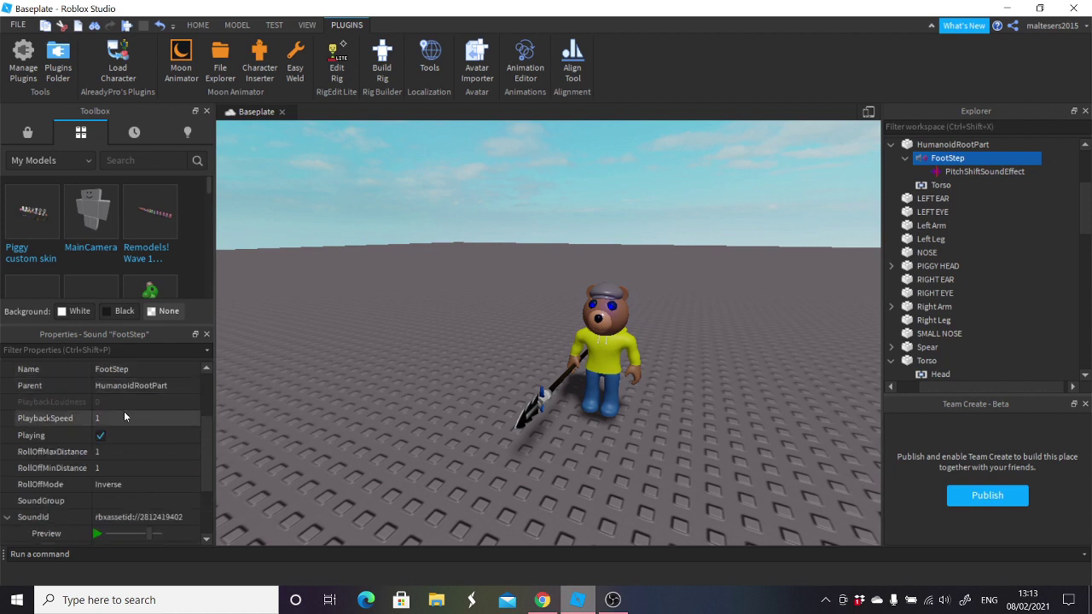
pyautogui.click(125, 416)
pyautogui.write('0.75')
pyautogui.press('Return')
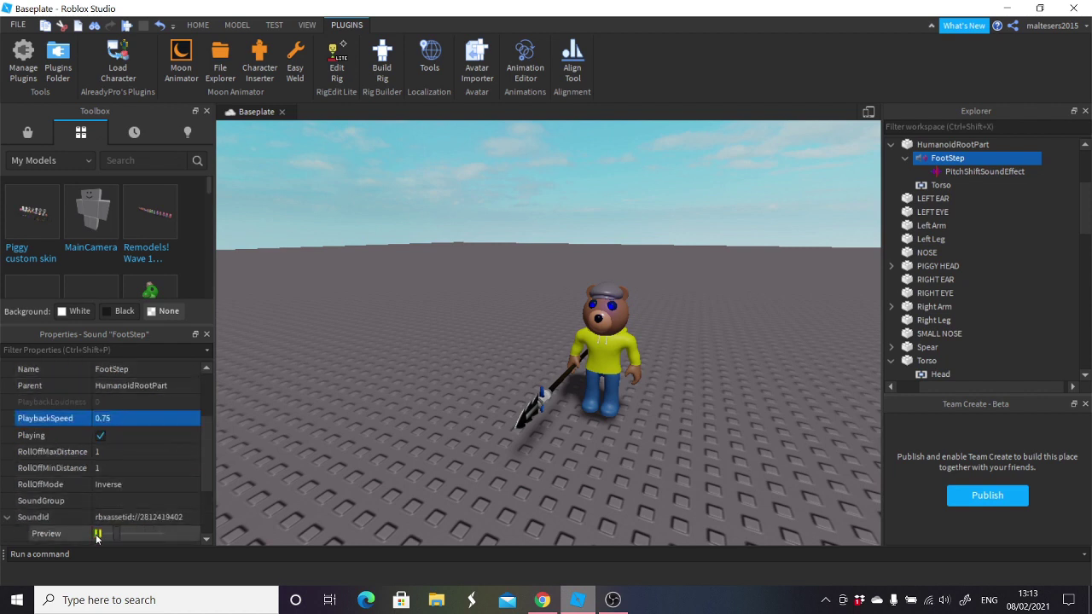
pyautogui.click(111, 419)
pyautogui.write('1')
pyautogui.press('Return')
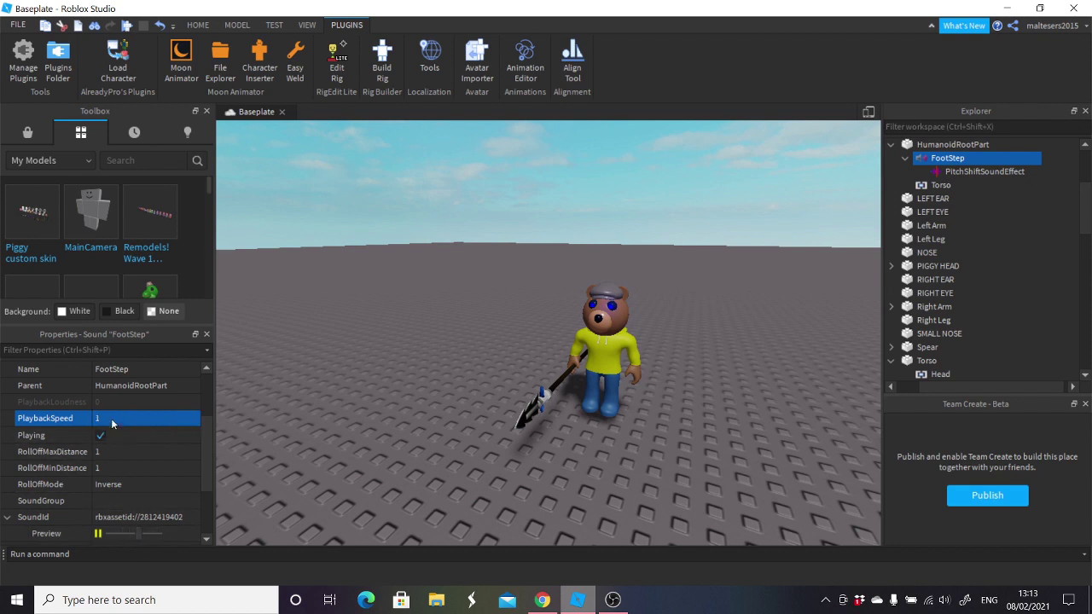
# Try a PlaybackSpeed of 1.25 on the FootStep sound, then restore the speed to 1.
pyautogui.click(112, 419)
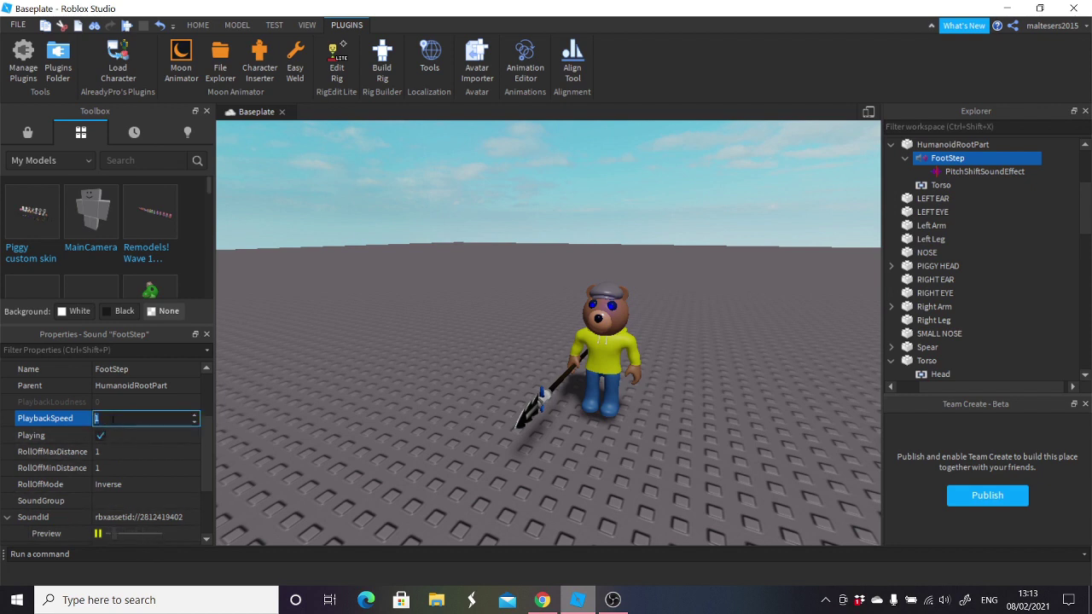
pyautogui.write('1.25')
pyautogui.press('Return')
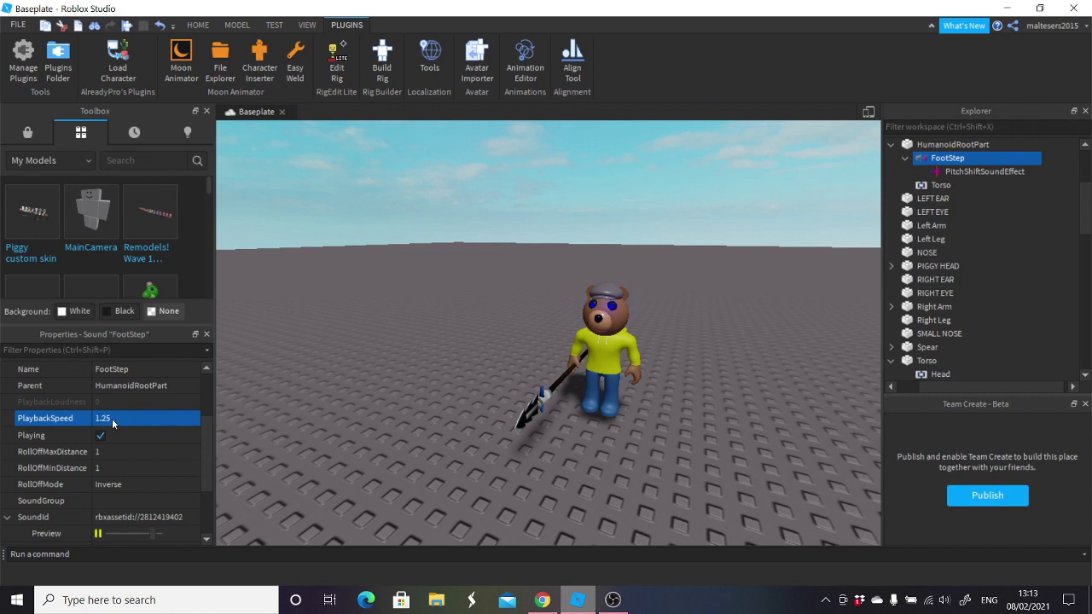
pyautogui.click(99, 534)
pyautogui.click(124, 418)
pyautogui.press('Return')
# Try an EchoSoundEffect on the FootStep sound, preview the result, and delete the effect.
pyautogui.click(974, 158)
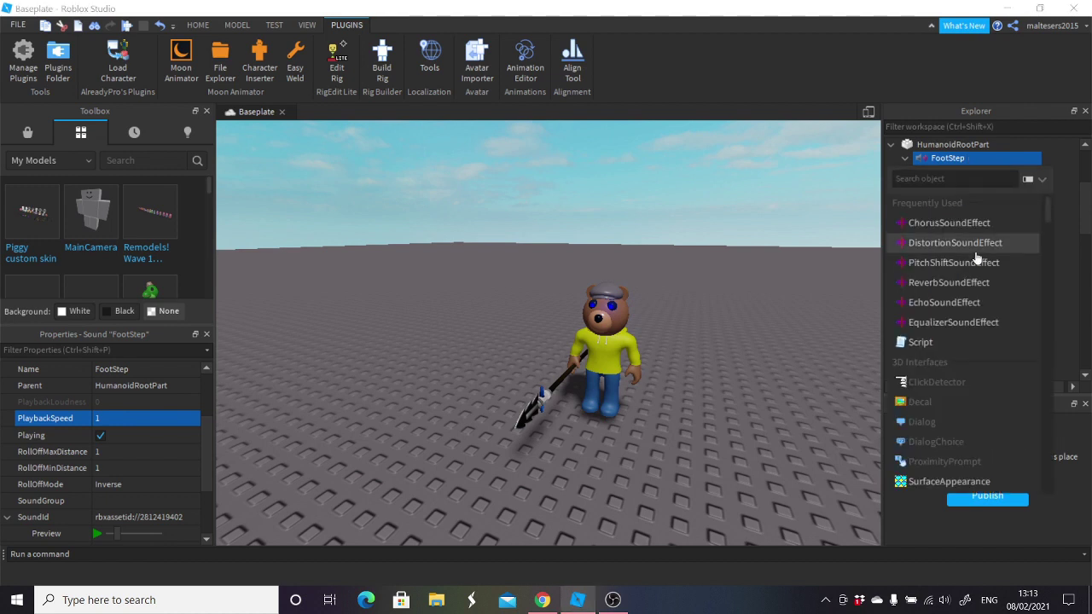
pyautogui.click(944, 303)
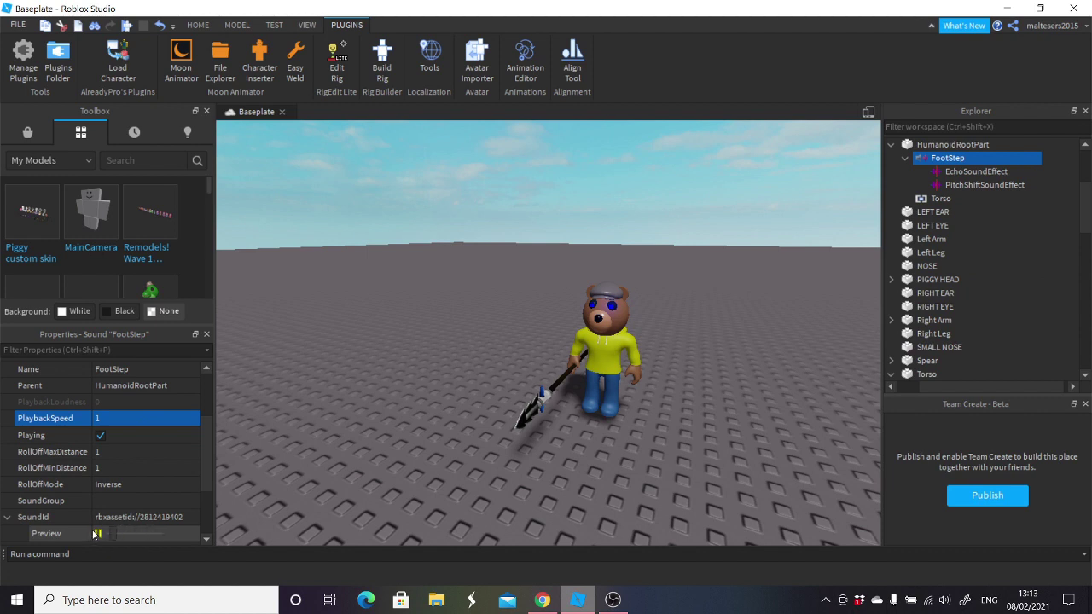
pyautogui.click(979, 171)
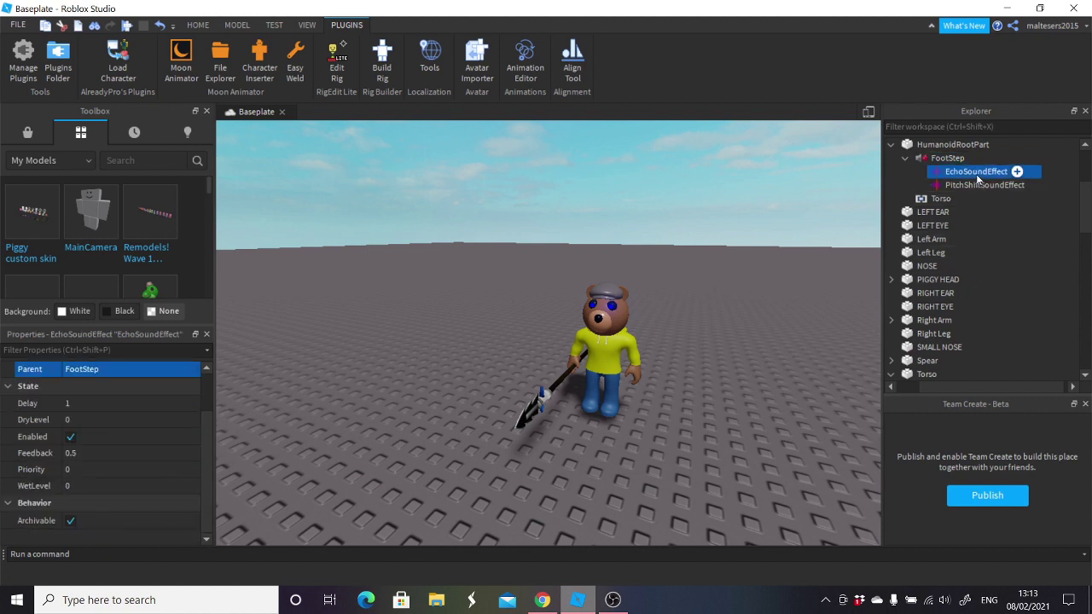
pyautogui.press('Delete')
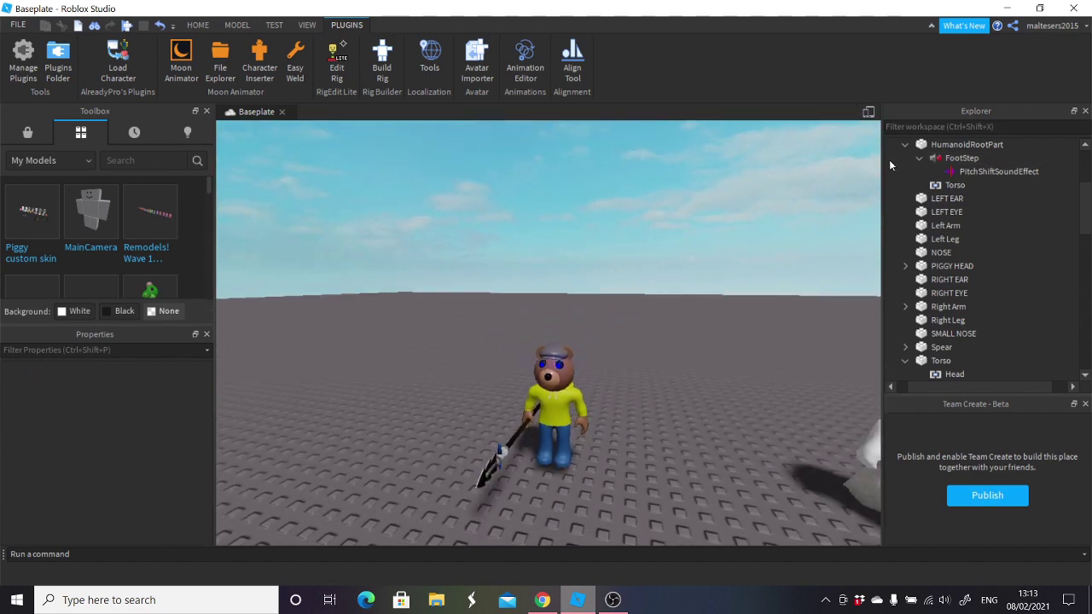
# Examine the bear character model and its part hierarchy, including the joints inside the Torso.
pyautogui.scroll(-3, 930, 213)
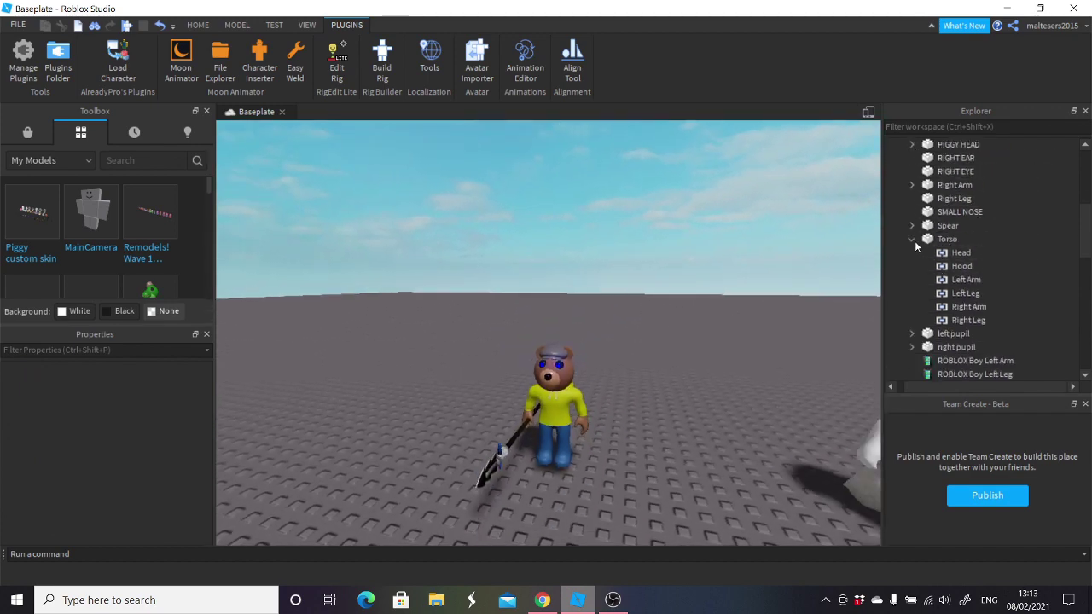
pyautogui.click(912, 239)
pyautogui.scroll(-2, 956, 262)
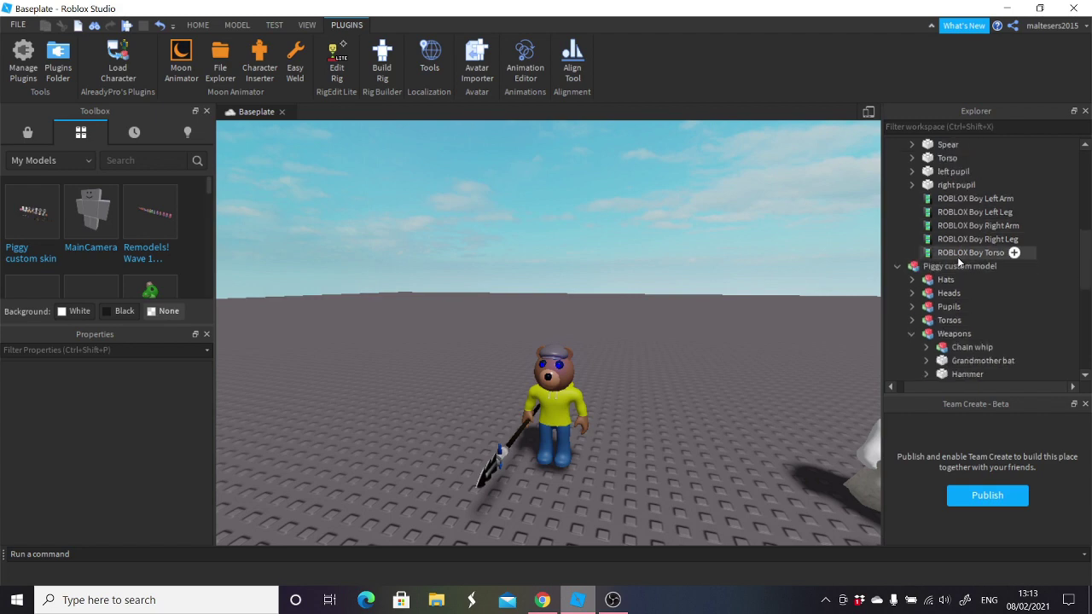
pyautogui.scroll(8, 958, 264)
pyautogui.moveTo(553, 362); pyautogui.dragTo(552, 374, button='right')
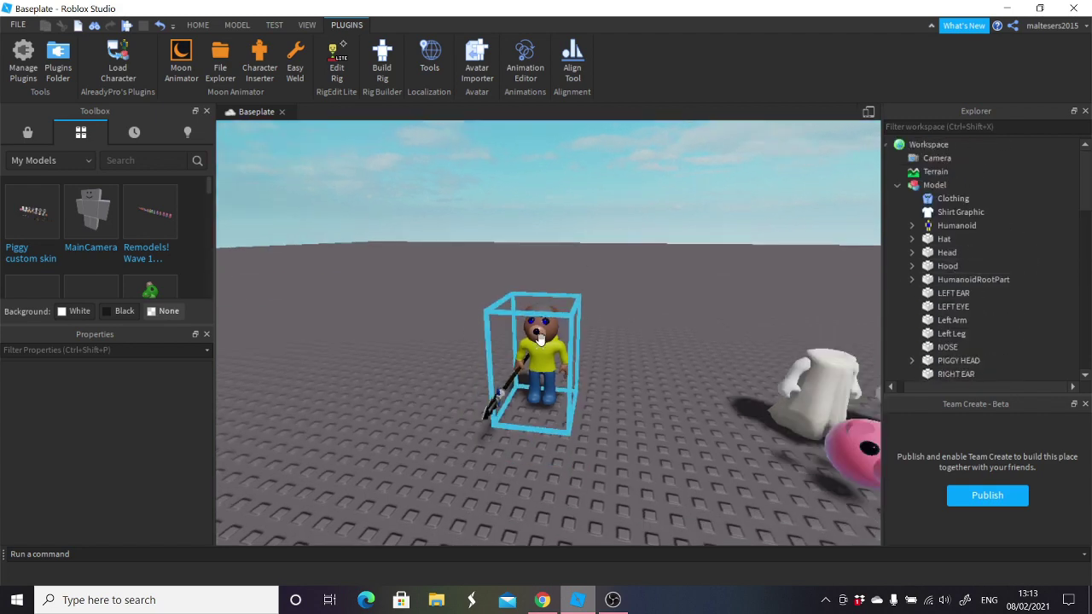
pyautogui.scroll(1, 641, 334)
pyautogui.moveTo(641, 333); pyautogui.dragTo(604, 362, button='right')
pyautogui.scroll(-4, 641, 332)
pyautogui.scroll(4, 641, 333)
pyautogui.click(529, 371)
pyautogui.scroll(-4, 933, 273)
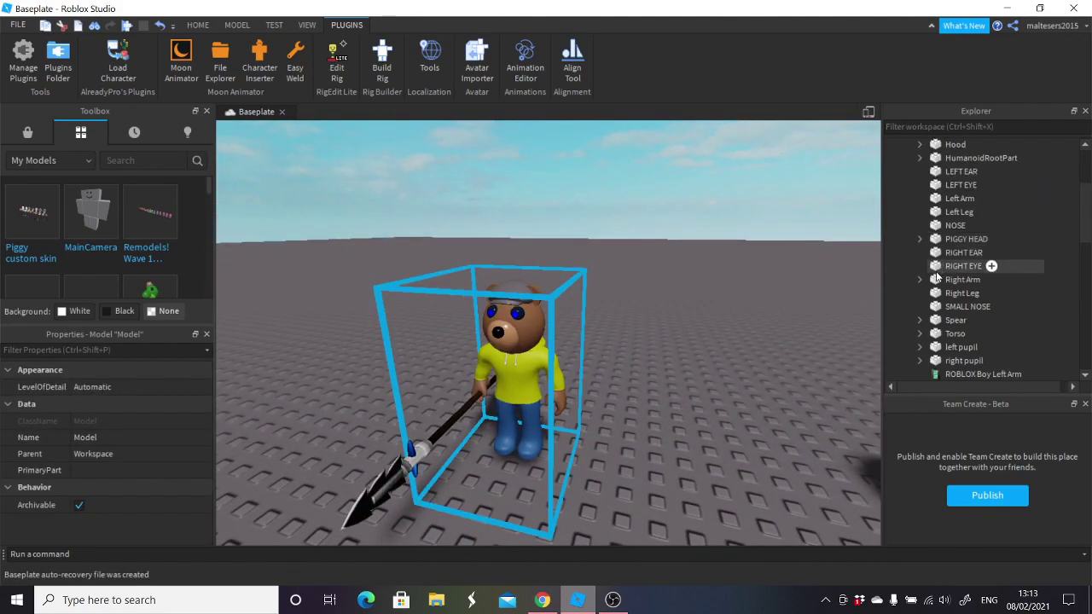
pyautogui.click(916, 294)
pyautogui.scroll(-2, 939, 285)
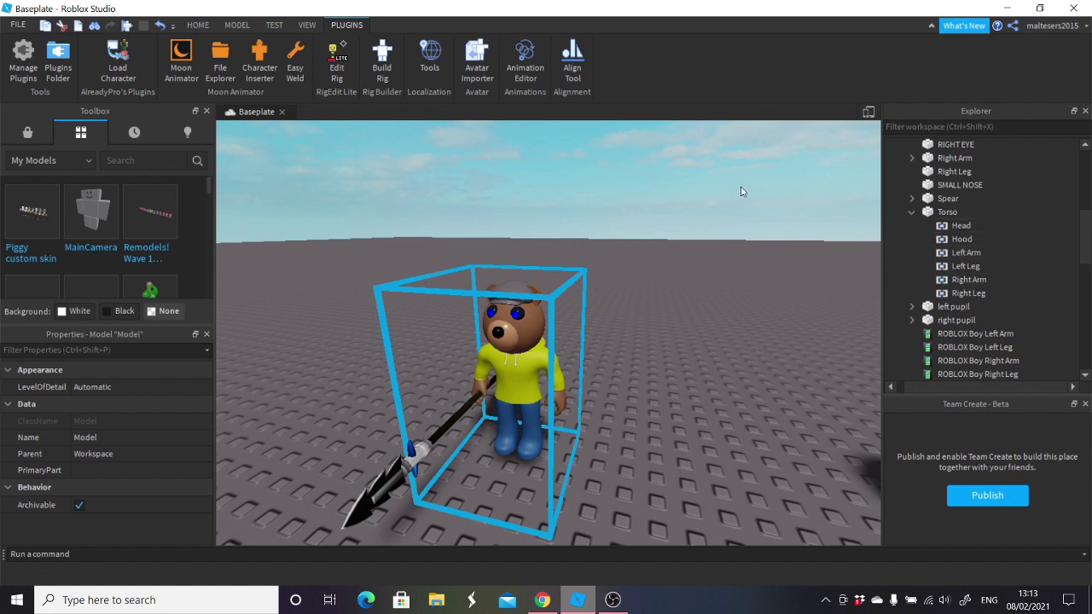
pyautogui.click(242, 169)
# Browse the My Audio collection in the Toolbox and preview sounds to find a theme for the bear.
pyautogui.click(56, 162)
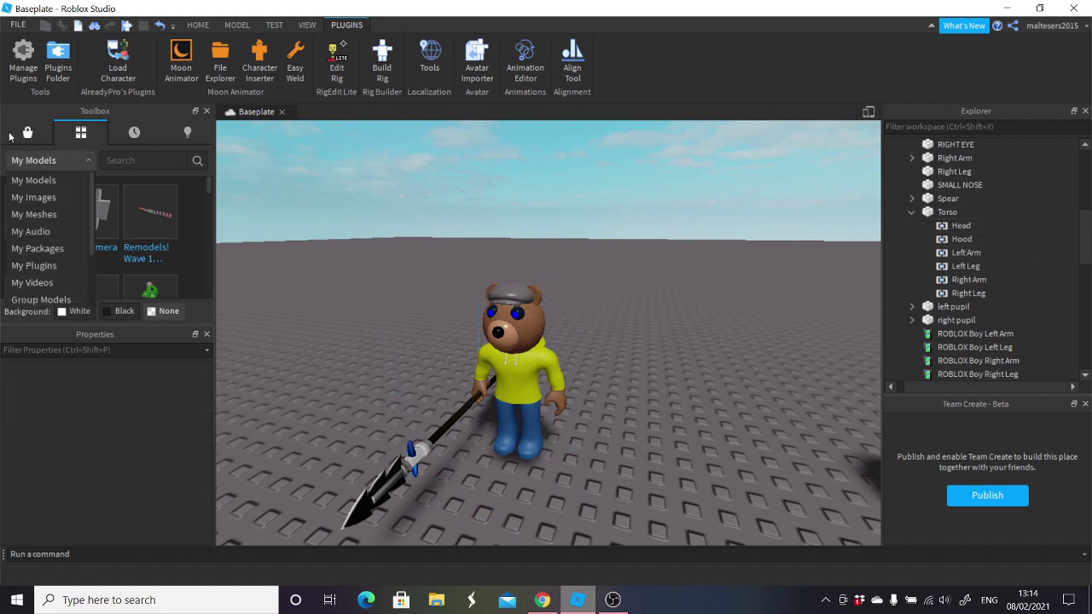
pyautogui.click(24, 136)
pyautogui.click(68, 134)
pyautogui.click(43, 162)
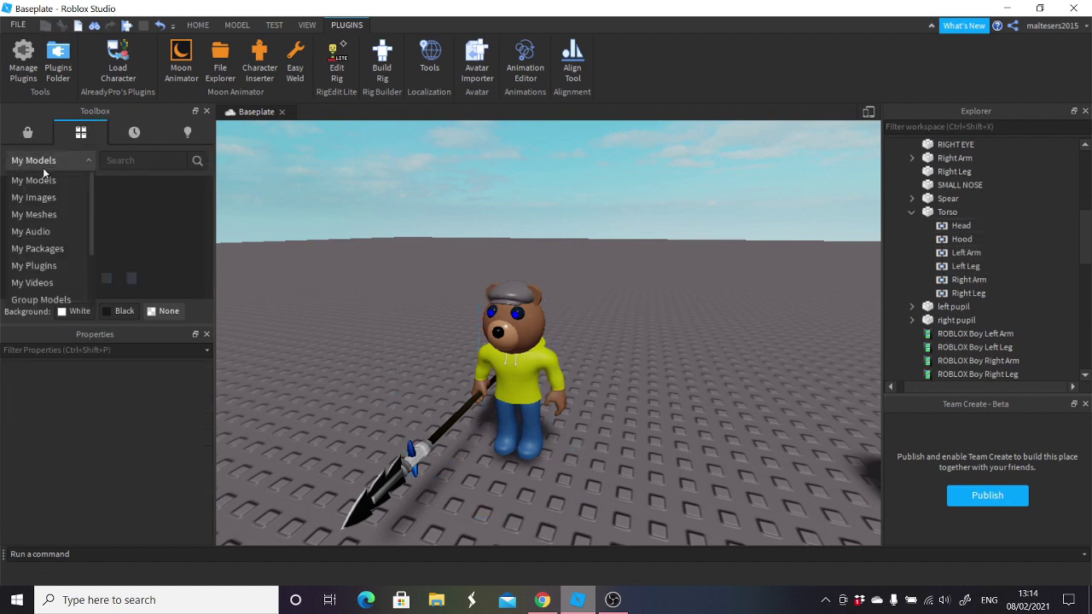
pyautogui.click(48, 232)
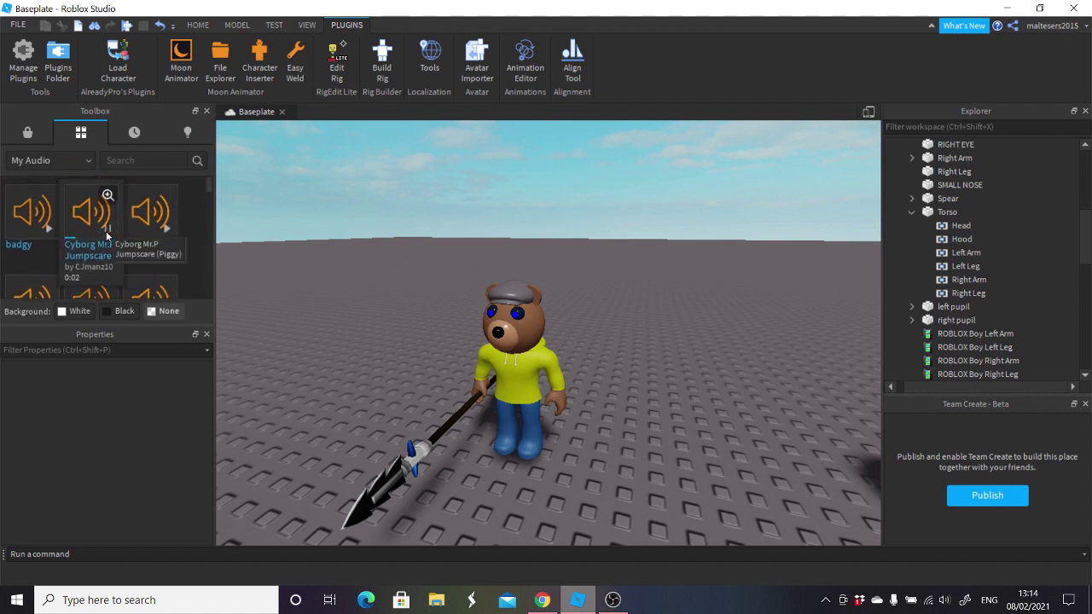
pyautogui.scroll(-2, 107, 230)
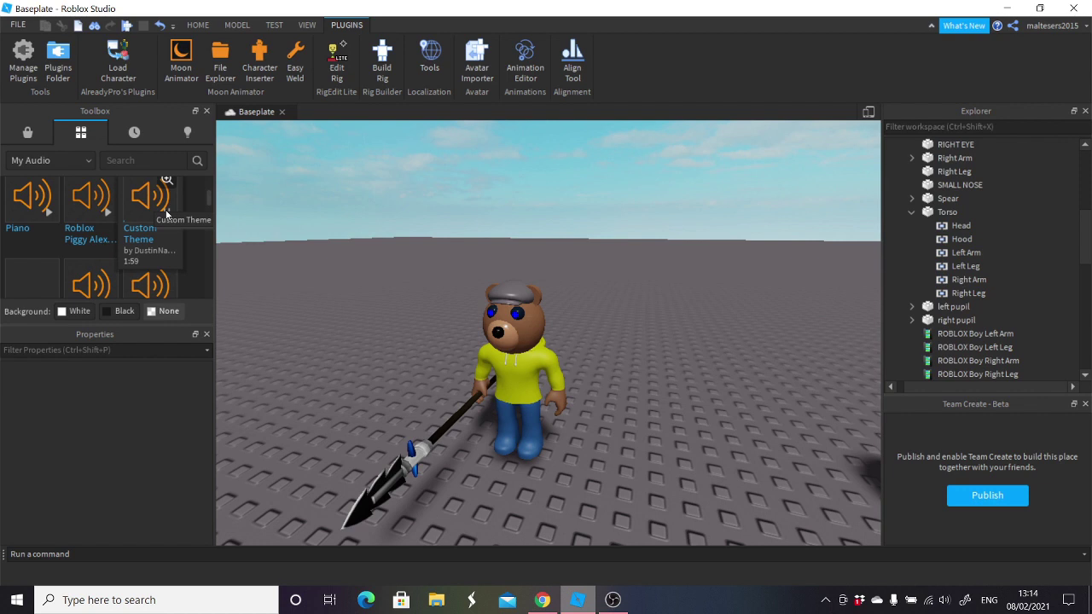
pyautogui.scroll(-5, 134, 206)
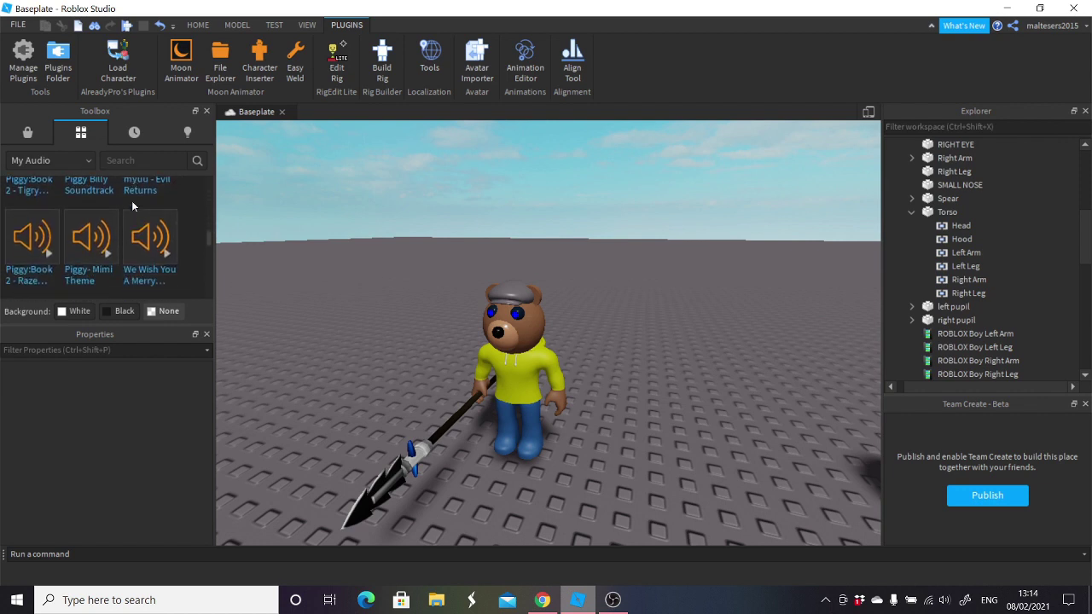
pyautogui.scroll(-2, 134, 208)
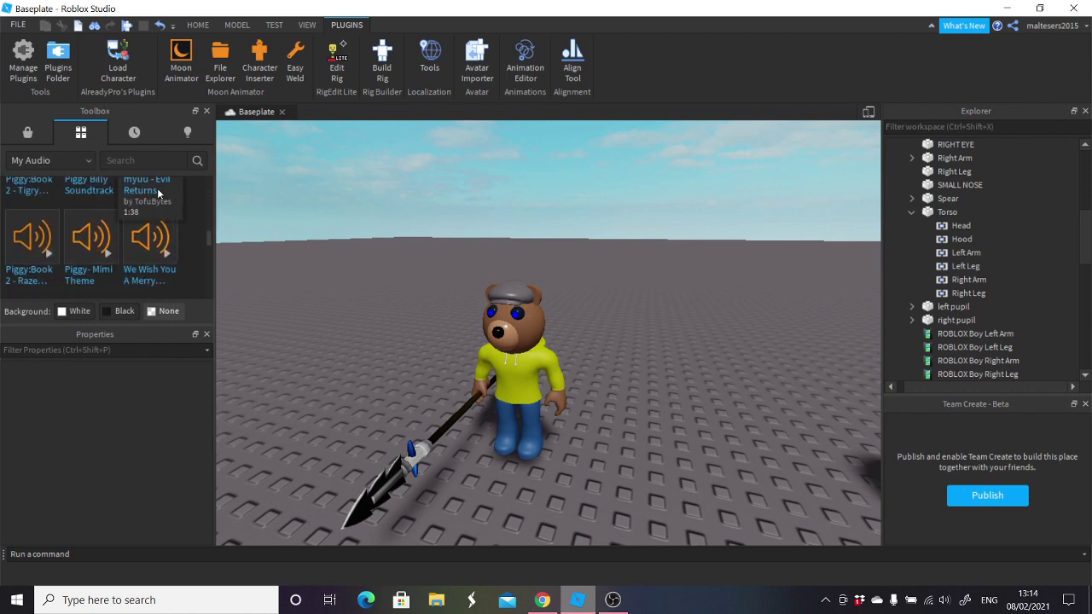
pyautogui.scroll(2, 162, 205)
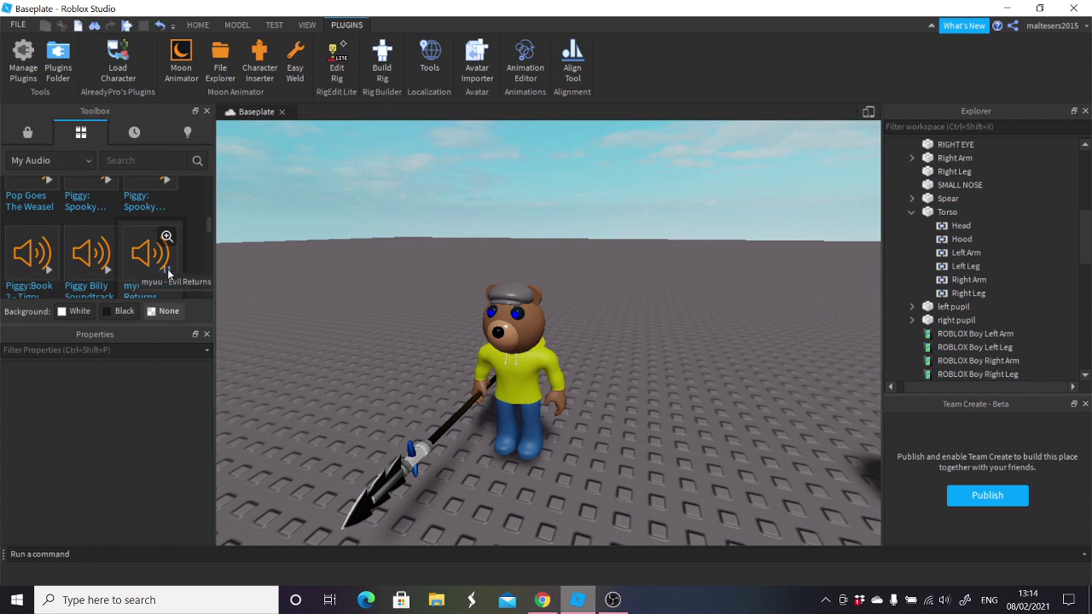
pyautogui.scroll(-2, 160, 254)
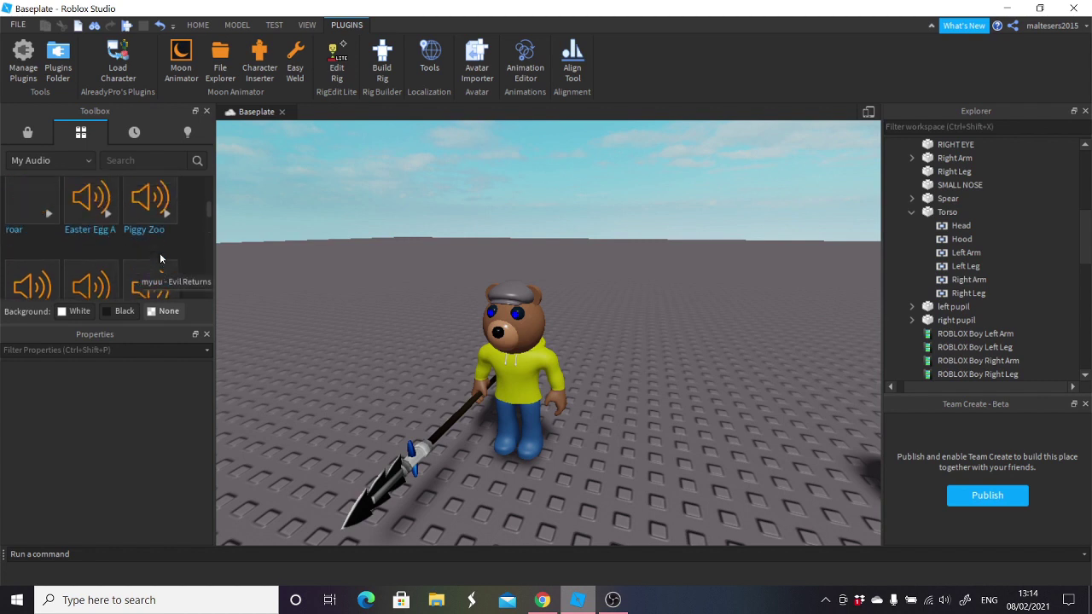
pyautogui.scroll(2, 164, 255)
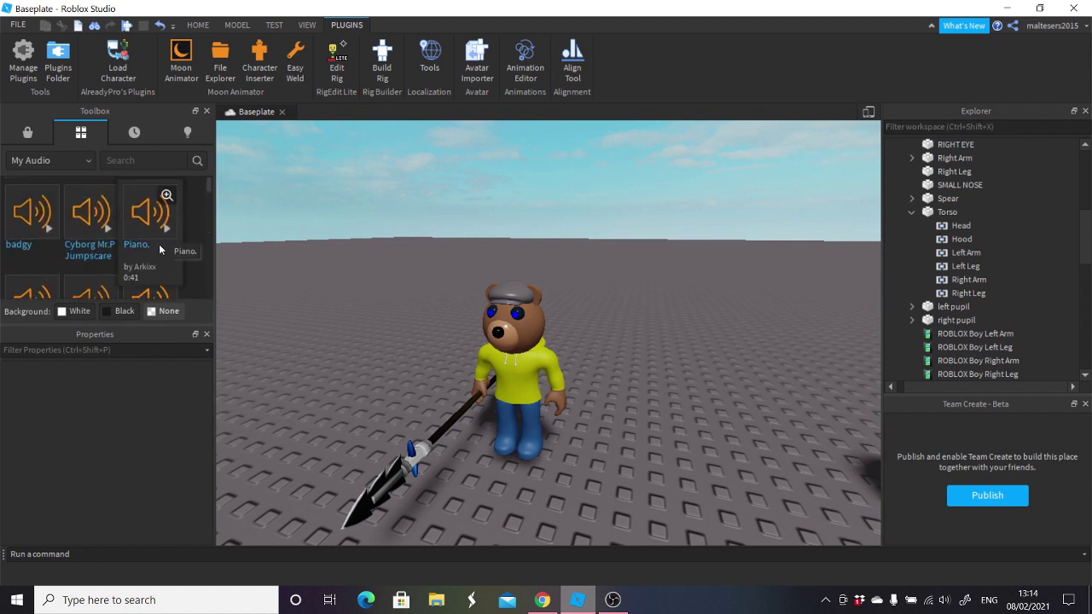
pyautogui.scroll(-2, 166, 239)
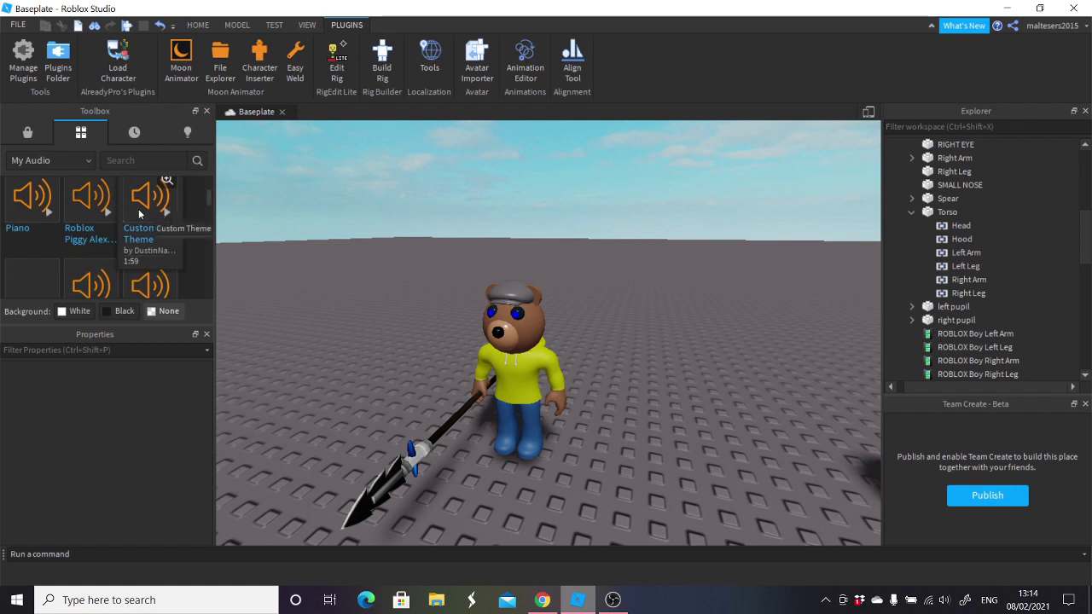
# Try the Custom Theme audio inside the bear's Torso, preview it, and delete the sound.
pyautogui.click(139, 213)
pyautogui.moveTo(972, 147); pyautogui.dragTo(990, 227)
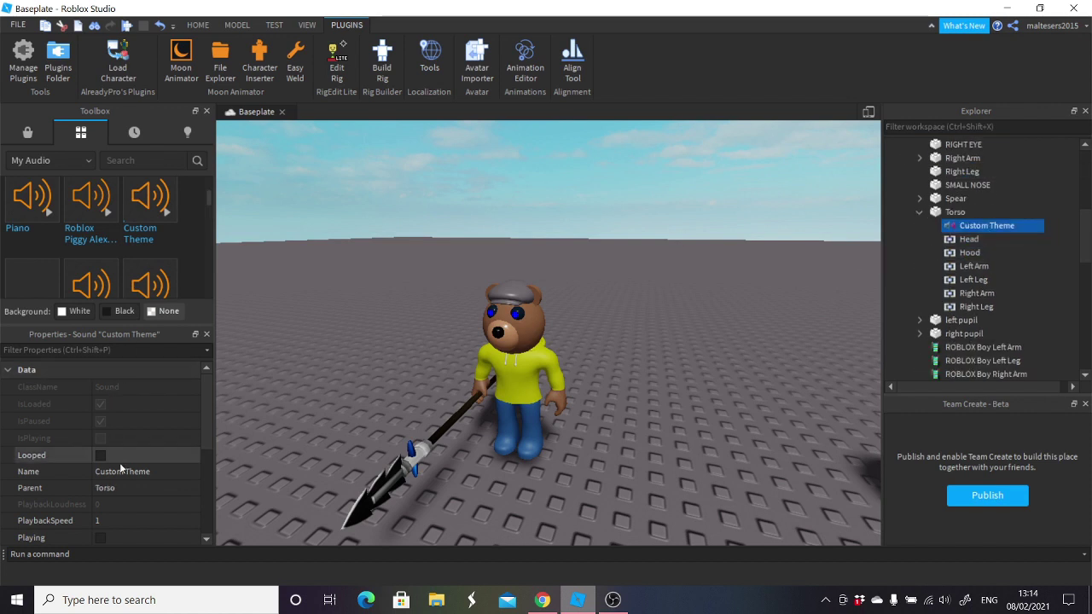
pyautogui.scroll(-3, 121, 464)
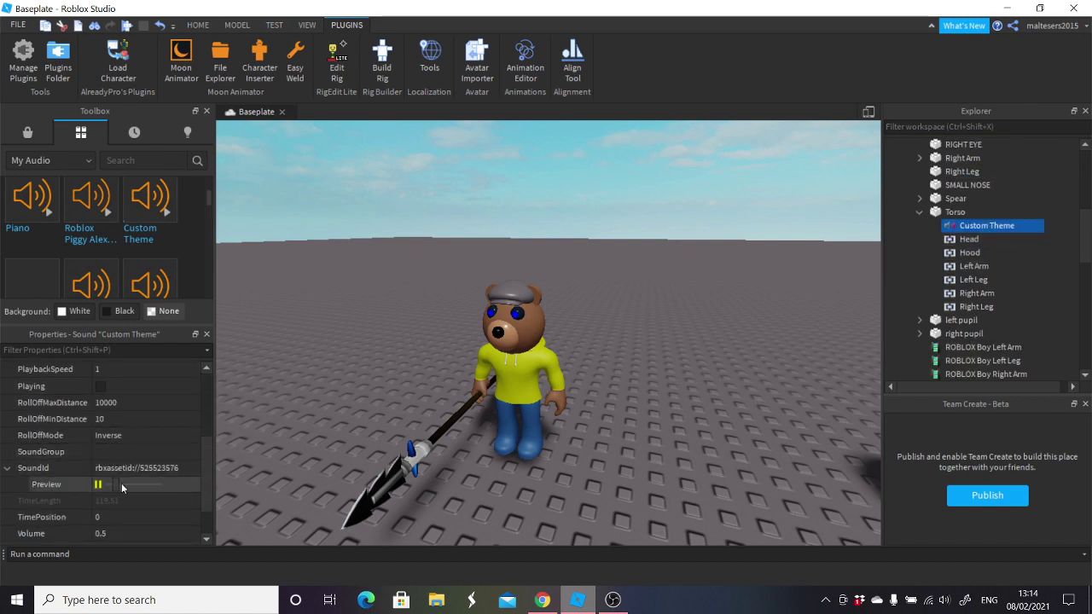
pyautogui.press('Delete')
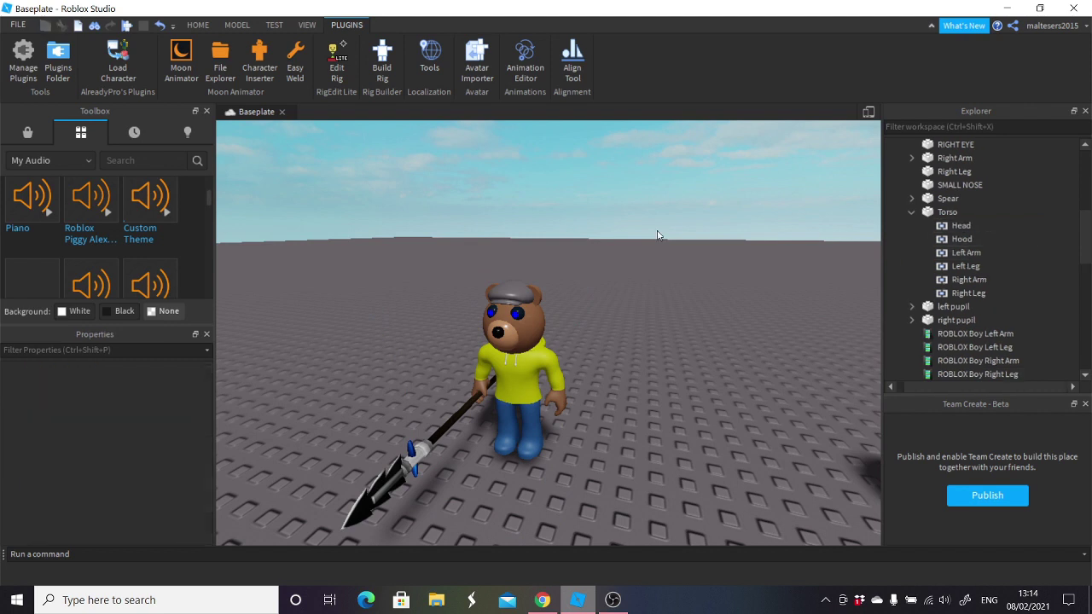
# Insert the myuu - Evil Returns audio and parent it to the bear's Torso.
pyautogui.scroll(-5, 168, 226)
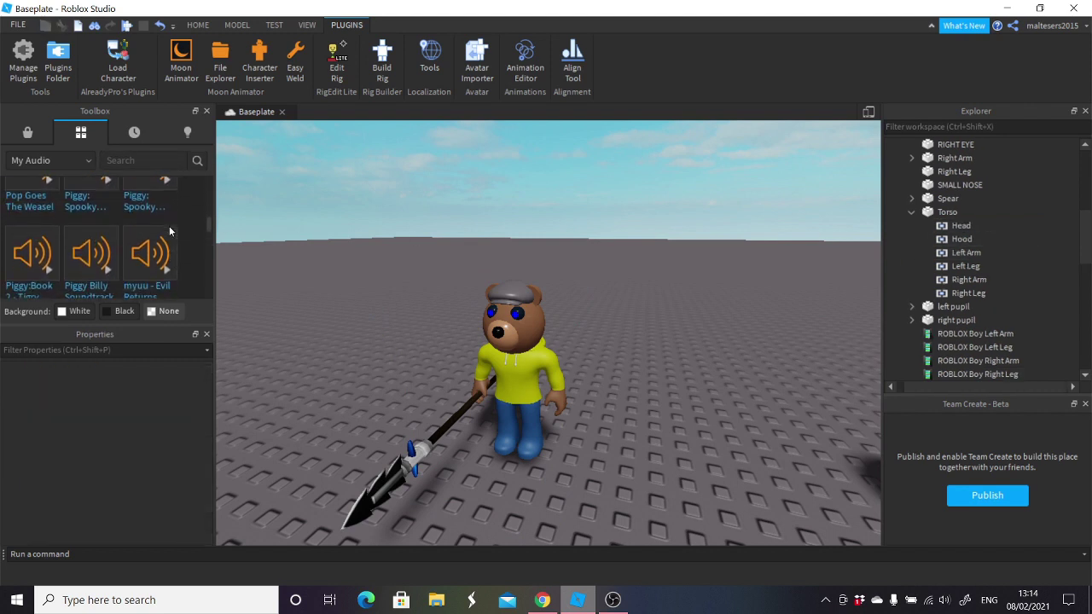
pyautogui.click(165, 273)
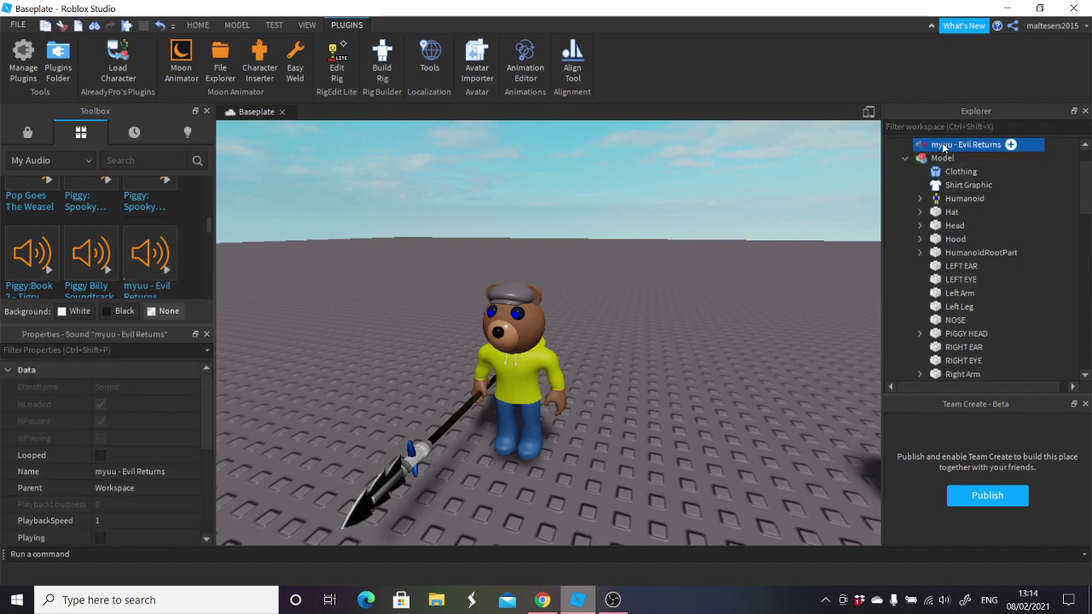
pyautogui.moveTo(943, 147); pyautogui.dragTo(956, 293)
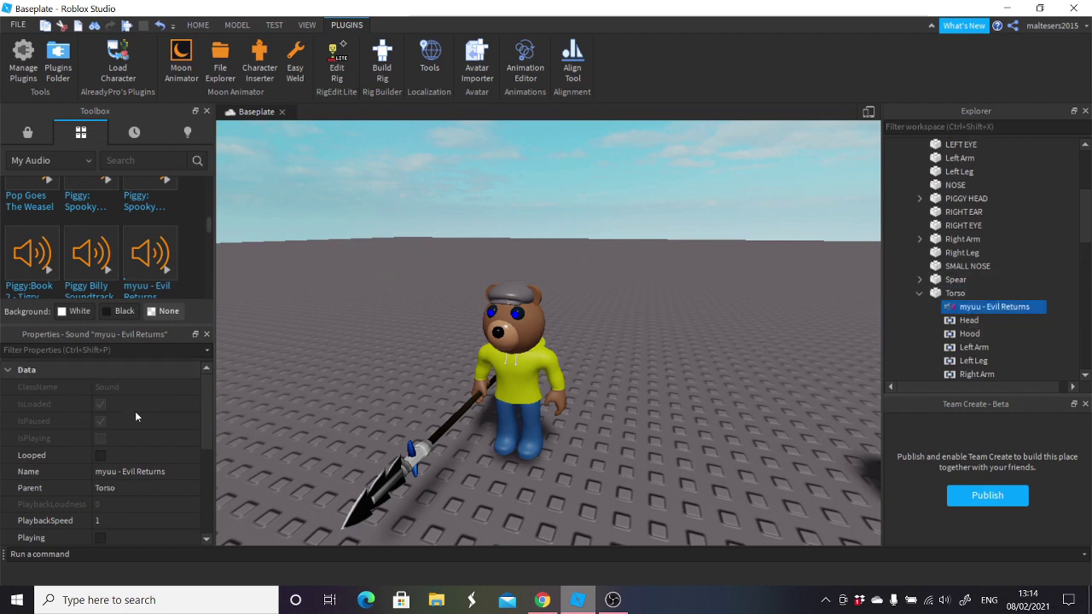
# Enable Looped and Playing on the myuu - Evil Returns sound.
pyautogui.click(100, 456)
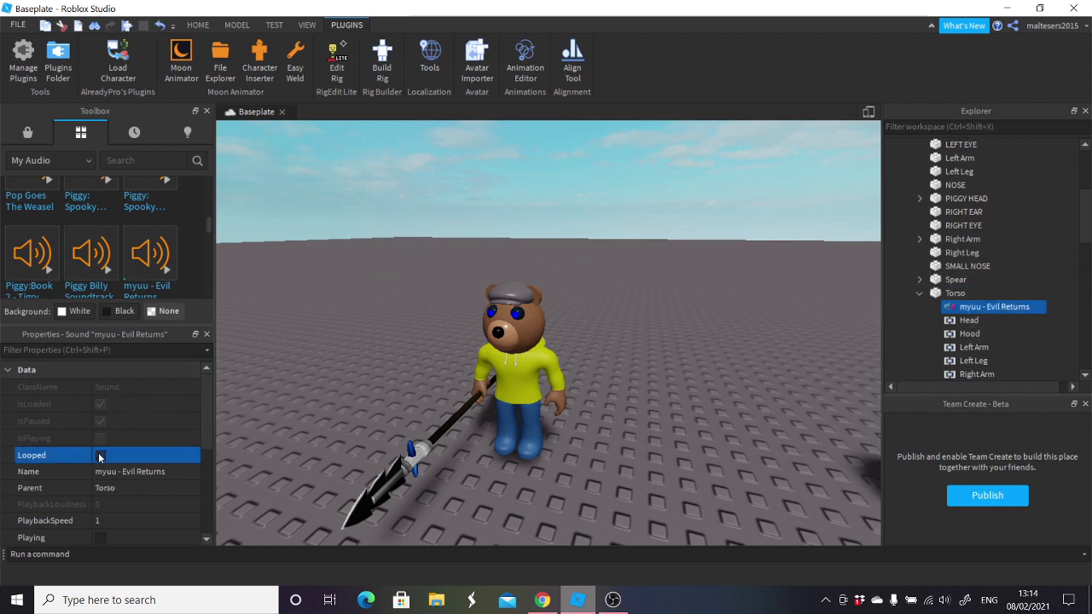
pyautogui.scroll(-1, 111, 448)
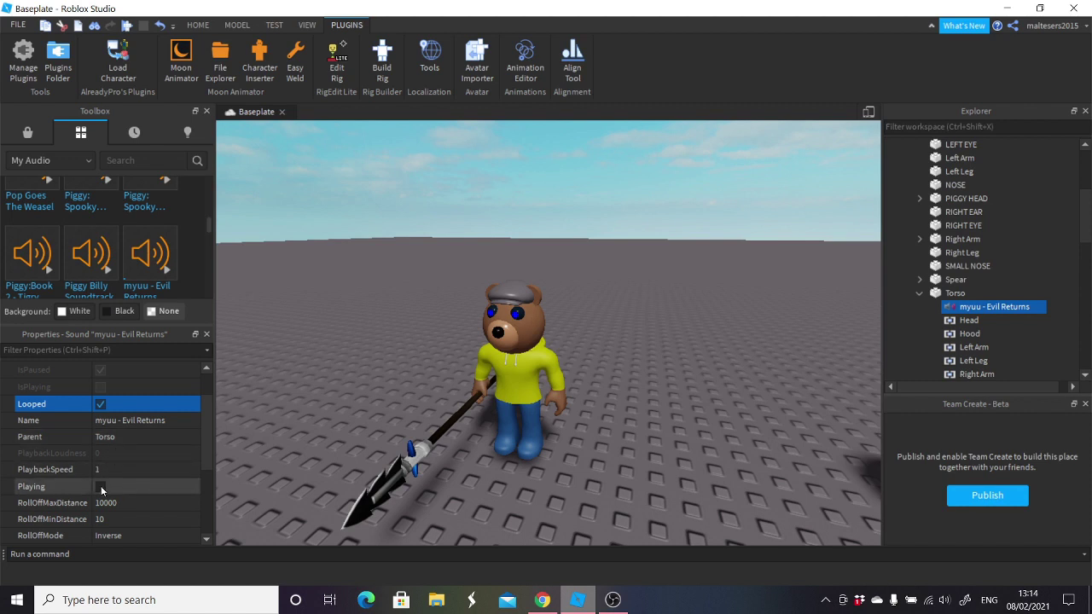
pyautogui.click(100, 485)
# Set the theme sound's RollOffMaxDistance to 20 and its RollOffMode to InverseTapered.
pyautogui.scroll(-2, 106, 454)
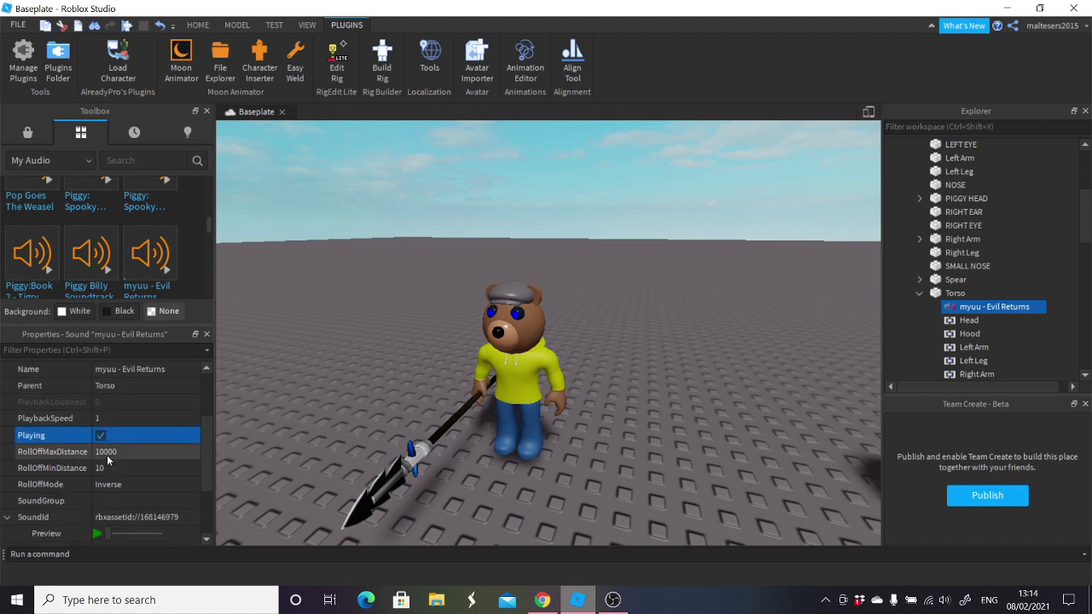
pyautogui.click(112, 403)
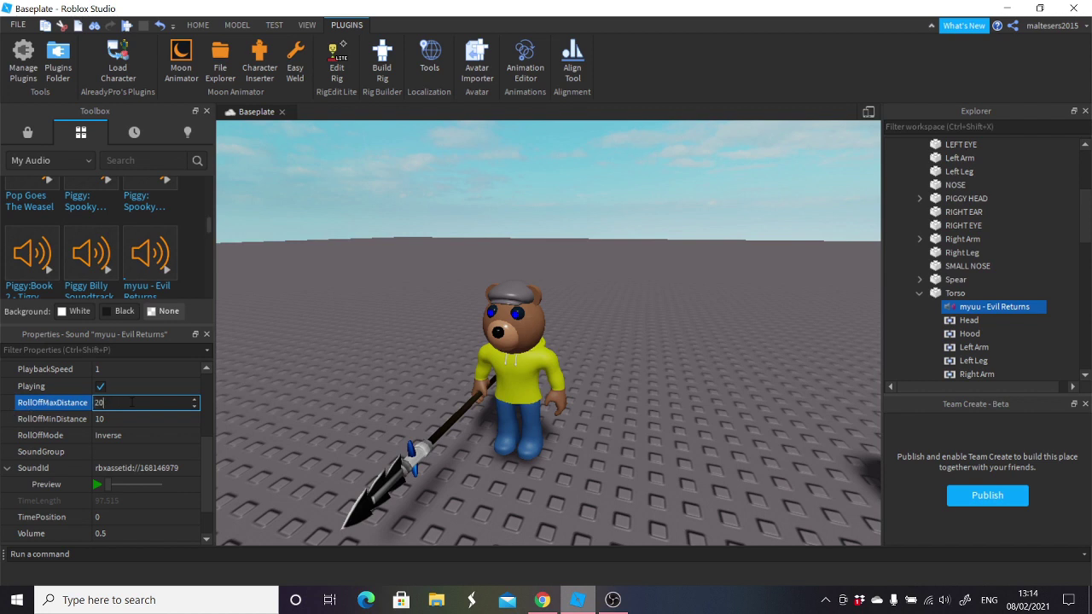
pyautogui.press('Return')
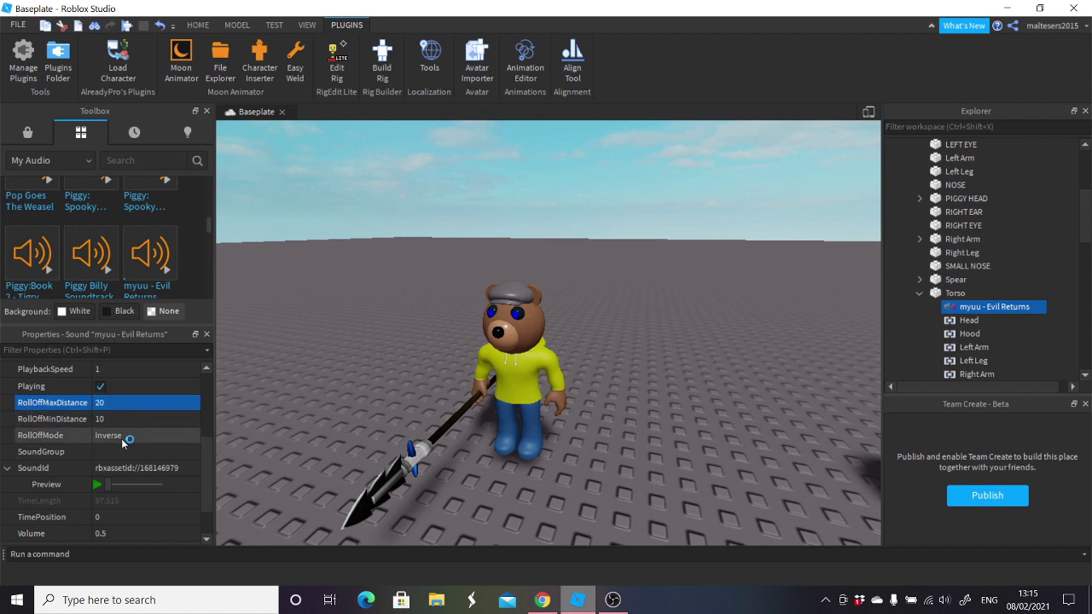
pyautogui.click(122, 437)
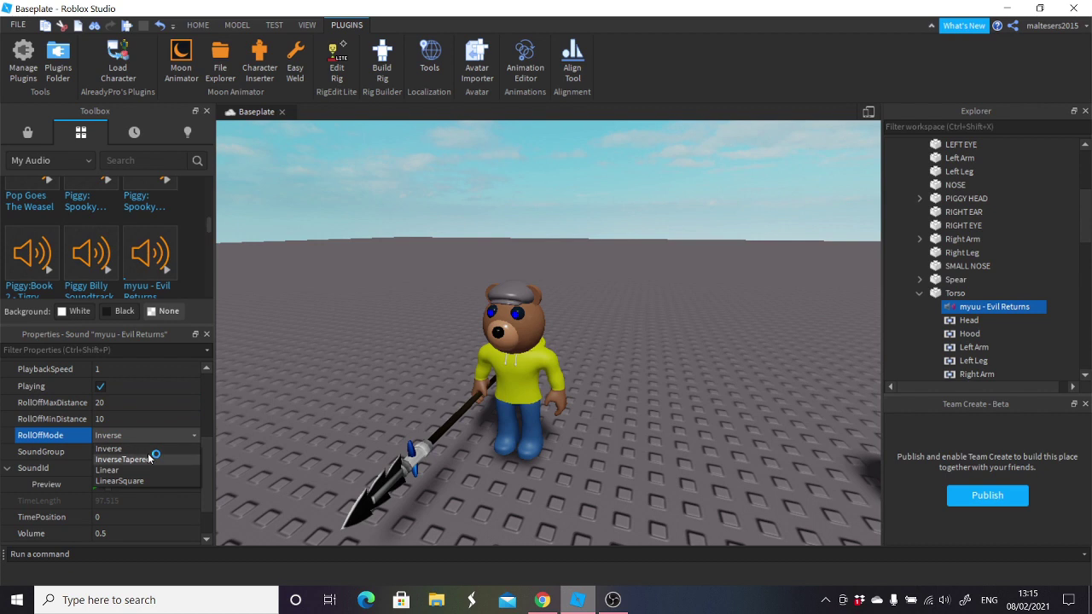
pyautogui.click(150, 457)
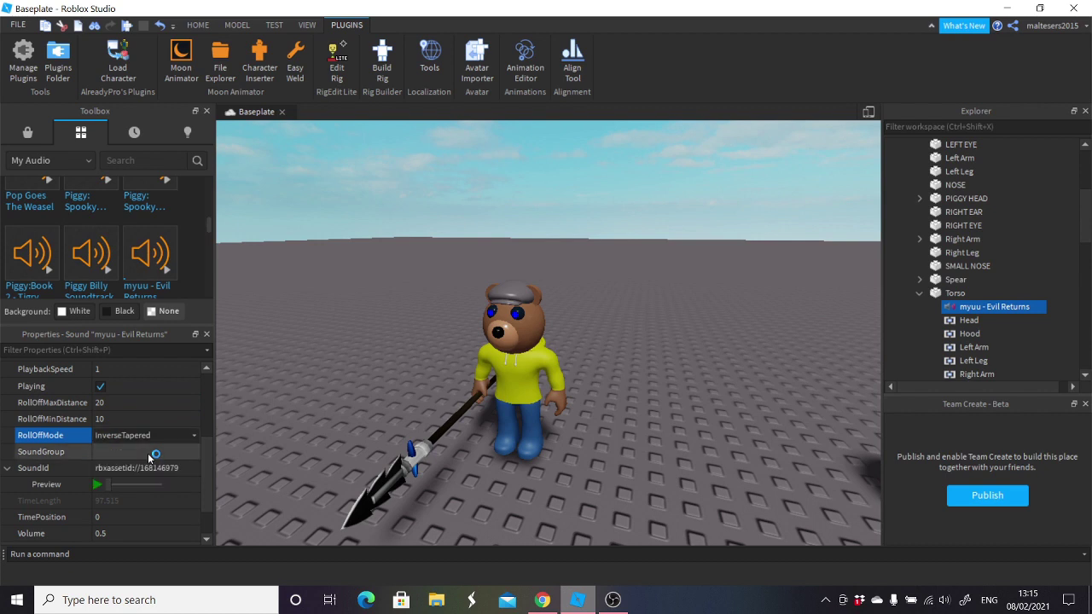
pyautogui.click(98, 484)
pyautogui.scroll(-2, 145, 512)
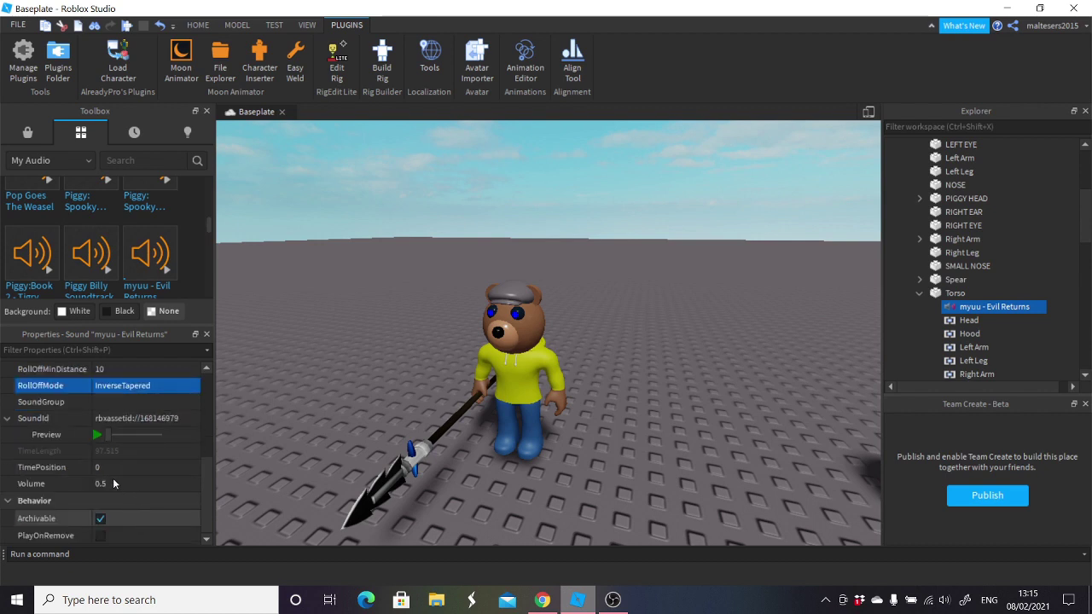
pyautogui.scroll(6, 124, 475)
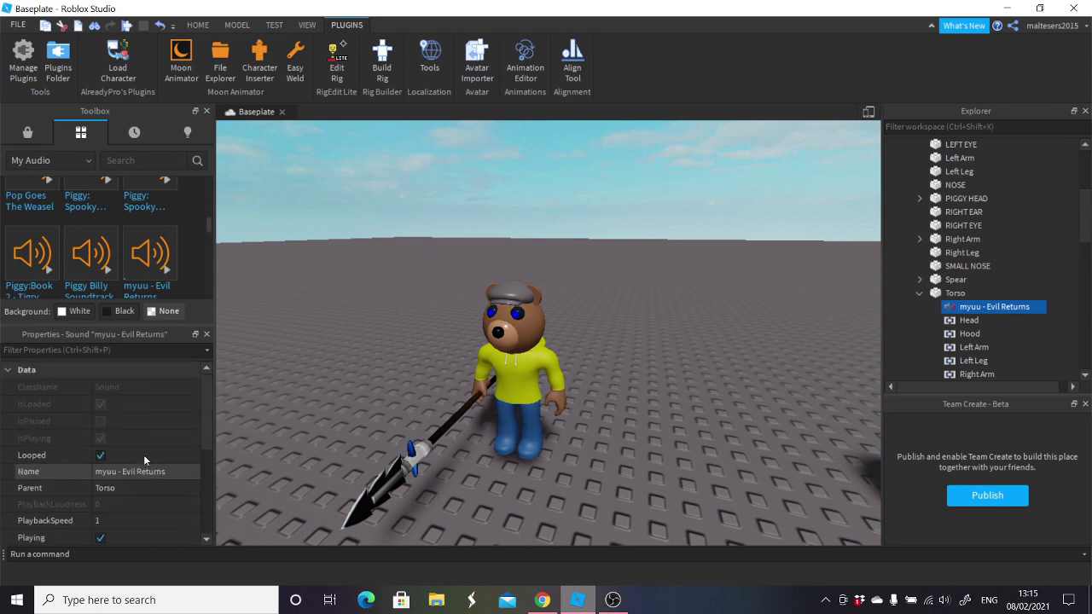
# Deselect the theme sound, collapse the Torso in the hierarchy, and look over the bear in the scene.
pyautogui.click(440, 318)
pyautogui.scroll(-3, 687, 302)
pyautogui.scroll(1, 743, 299)
pyautogui.click(920, 293)
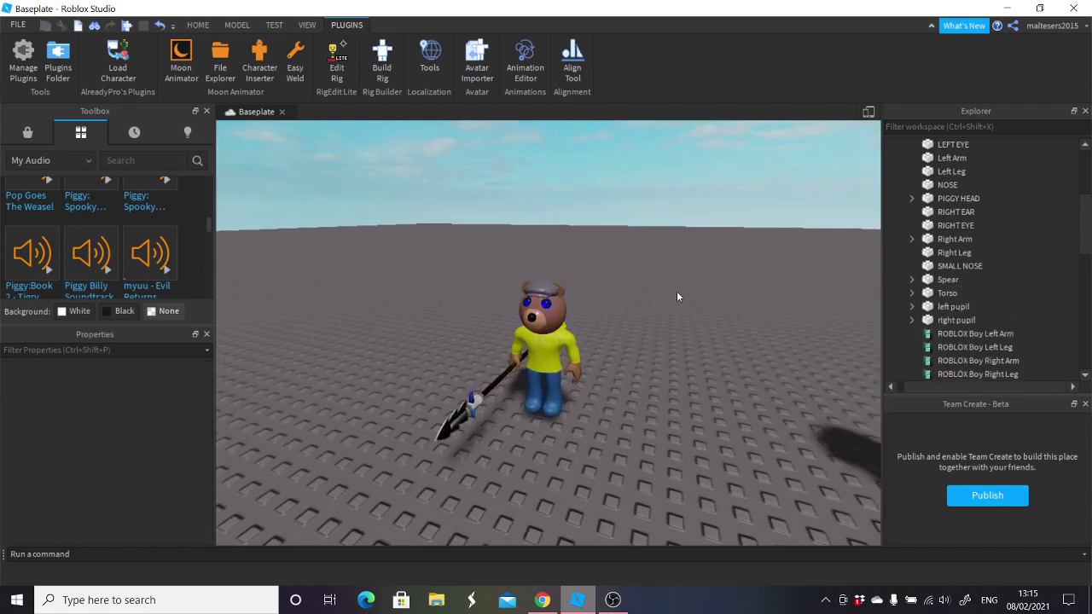
pyautogui.scroll(-2, 653, 282)
pyautogui.moveTo(677, 292); pyautogui.dragTo(550, 329, button='right')
pyautogui.scroll(3, 660, 282)
pyautogui.scroll(-2, 550, 330)
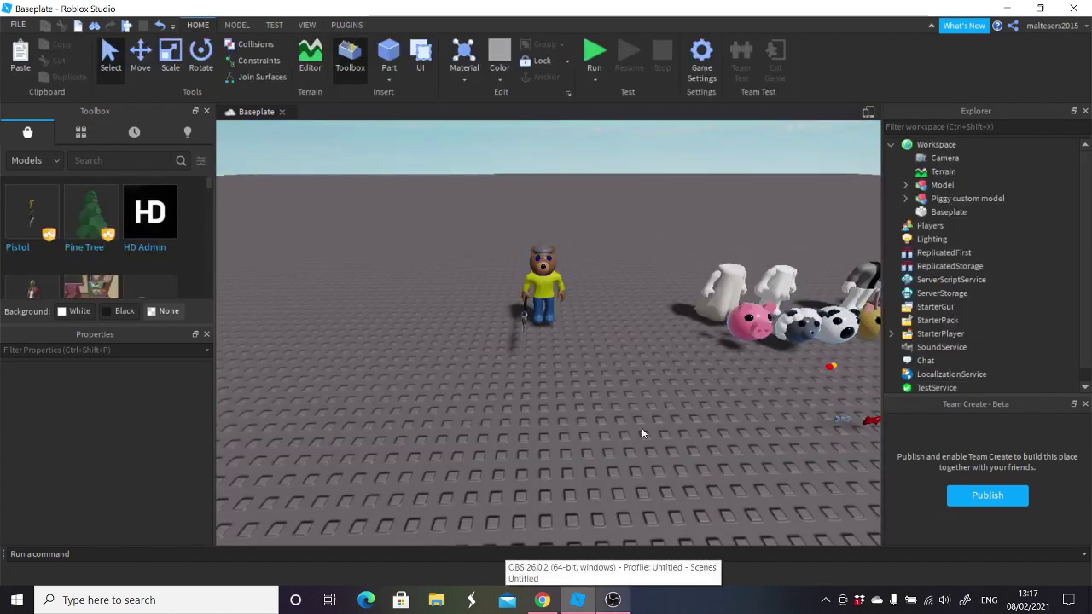
pyautogui.moveTo(617, 407); pyautogui.dragTo(609, 440, button='right')
pyautogui.click(612, 600)
pyautogui.click(584, 601)
# Insert the Morphpad from My Models onto the baseplate near the bear.
pyautogui.press('w')
pyautogui.press('d')
pyautogui.press('s')
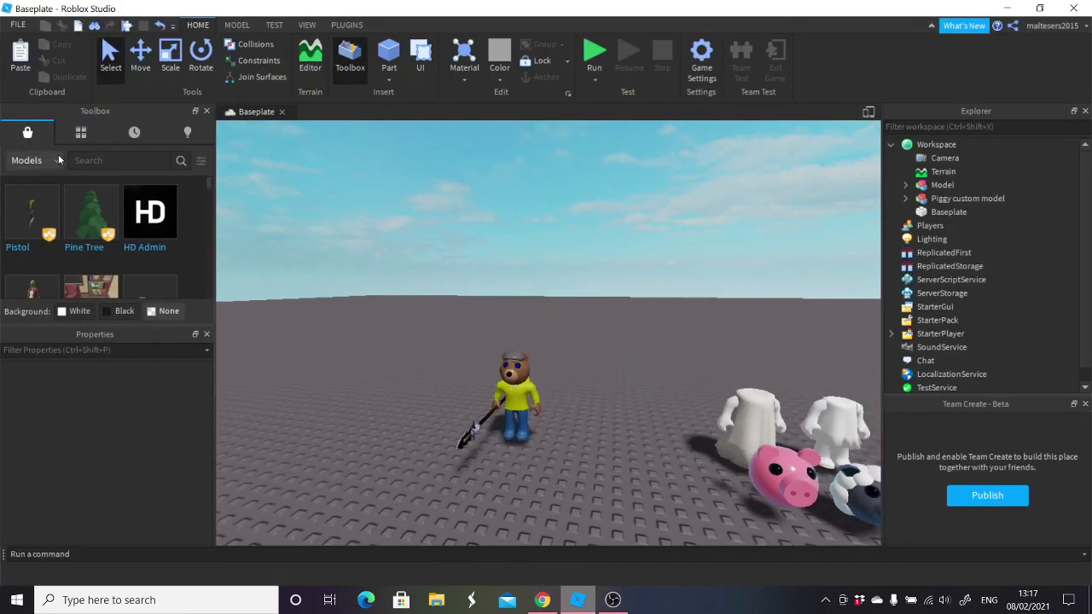
pyautogui.click(84, 134)
pyautogui.press('s')
pyautogui.moveTo(409, 271); pyautogui.dragTo(408, 266, button='right')
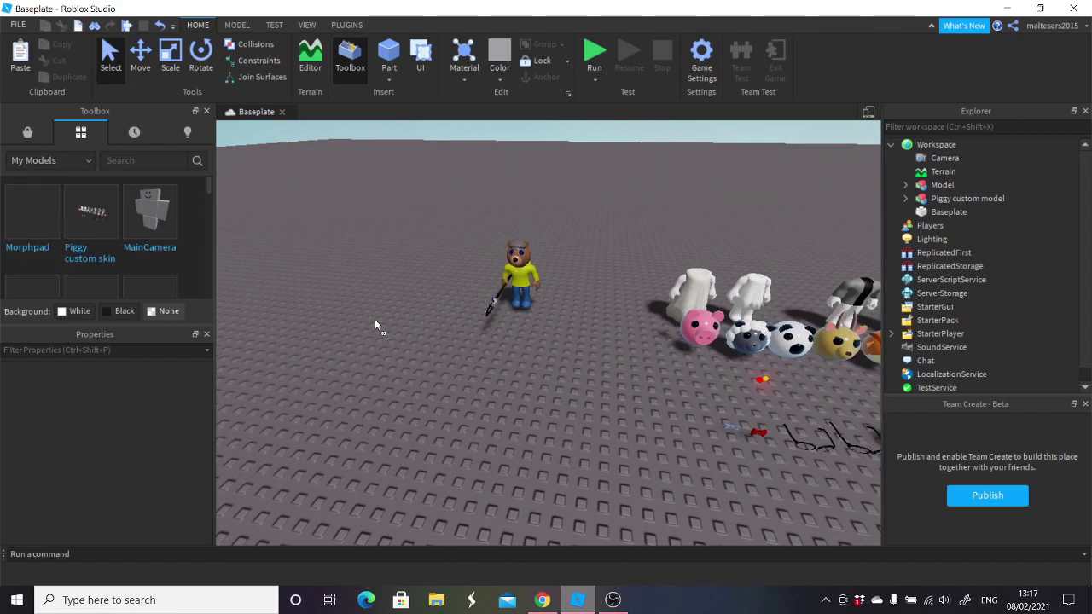
pyautogui.moveTo(376, 320); pyautogui.dragTo(404, 373)
pyautogui.press('a')
pyautogui.press('d')
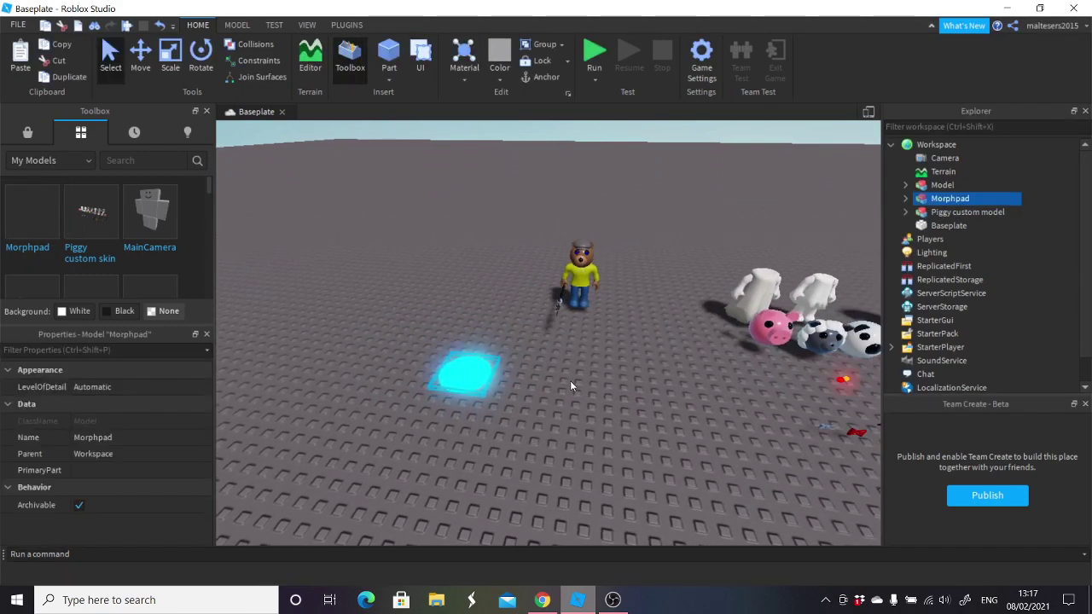
# Move the Morphpad across the baseplate so it sits directly in front of the bear.
pyautogui.press('w')
pyautogui.moveTo(571, 381); pyautogui.dragTo(564, 373, button='right')
pyautogui.moveTo(475, 374); pyautogui.dragTo(614, 328)
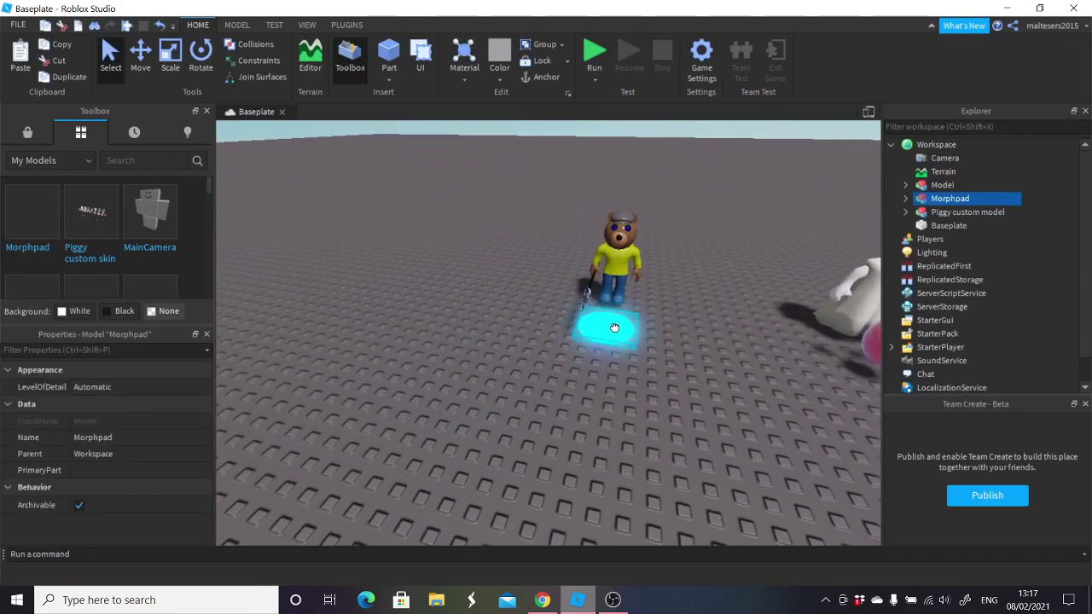
pyautogui.moveTo(680, 334); pyautogui.dragTo(680, 334, button='right')
pyautogui.press('w')
pyautogui.moveTo(570, 421); pyautogui.dragTo(515, 429)
# Lower the bear model with the Move tool so its feet come down to the baseplate.
pyautogui.click(631, 316)
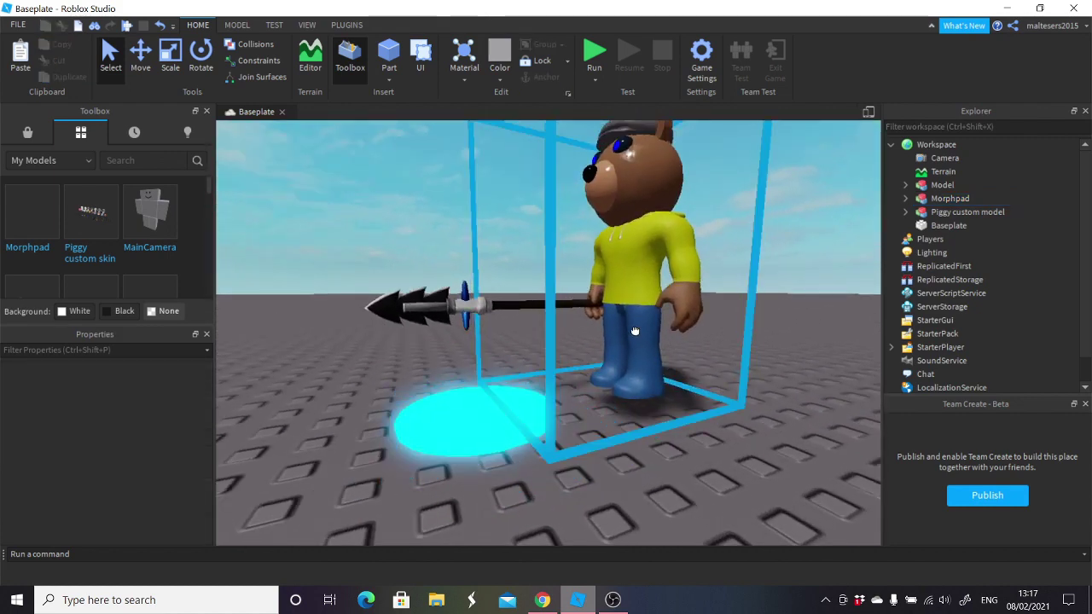
pyautogui.click(151, 62)
pyautogui.moveTo(592, 414); pyautogui.dragTo(593, 441)
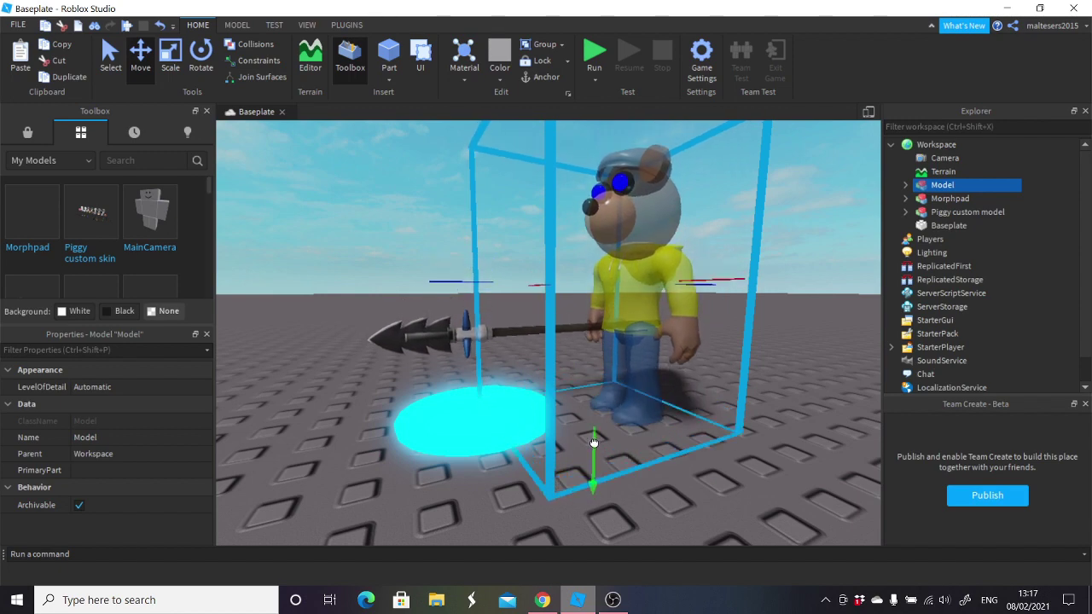
# Shift the bear model sideways along the red axis to line it up behind the Morphpad.
pyautogui.moveTo(595, 442); pyautogui.dragTo(627, 433, button='right')
pyautogui.scroll(-3, 627, 433)
pyautogui.click(626, 409)
pyautogui.click(657, 260)
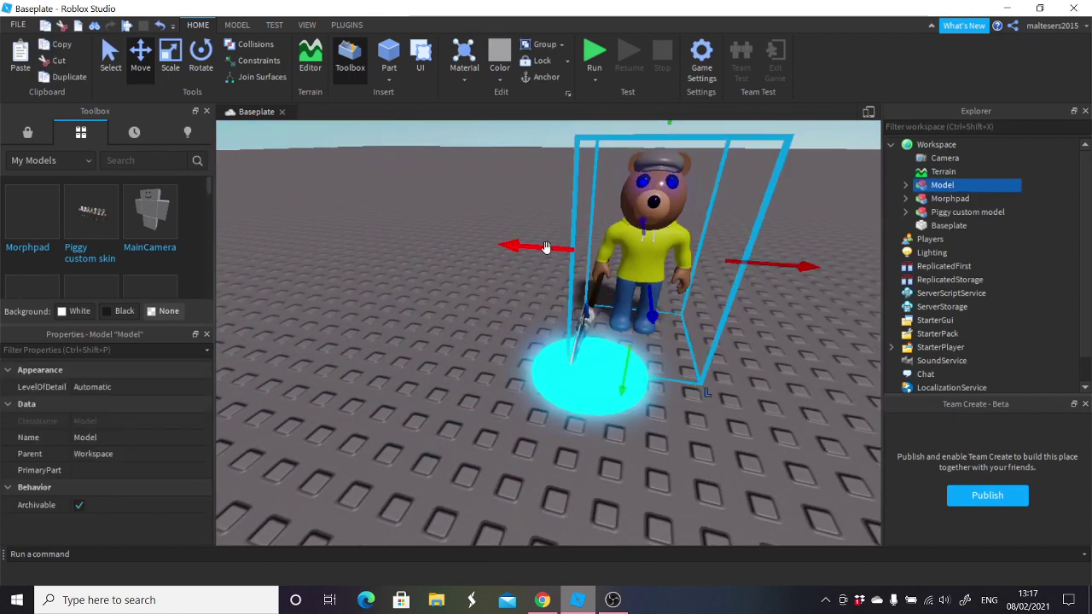
pyautogui.moveTo(546, 246); pyautogui.dragTo(491, 245)
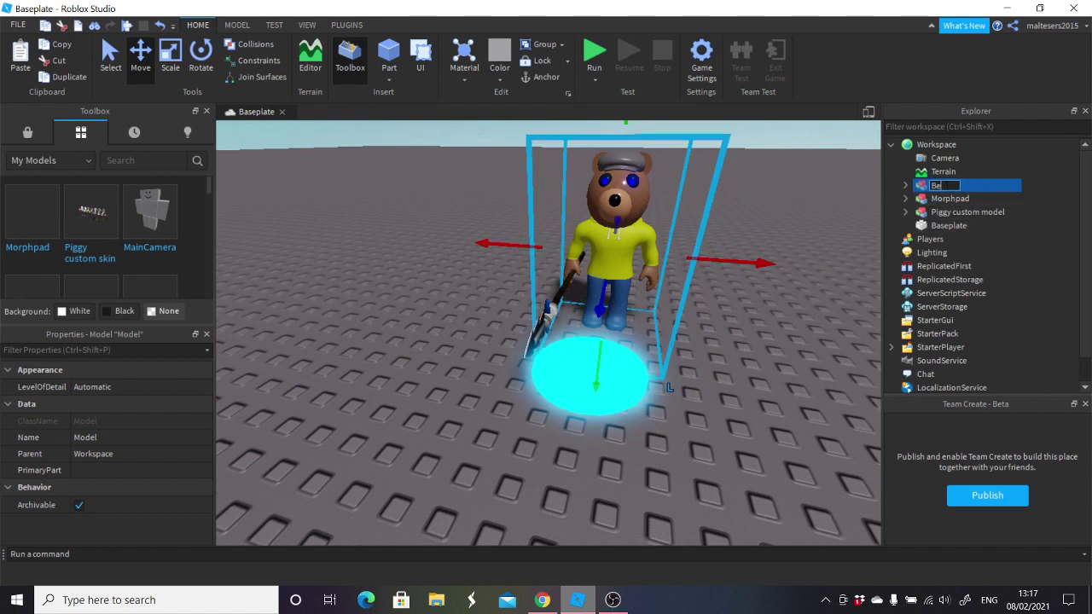
# Name the bear model Bear and group it inside a parent model named Bear Morph.
pyautogui.press('Return')
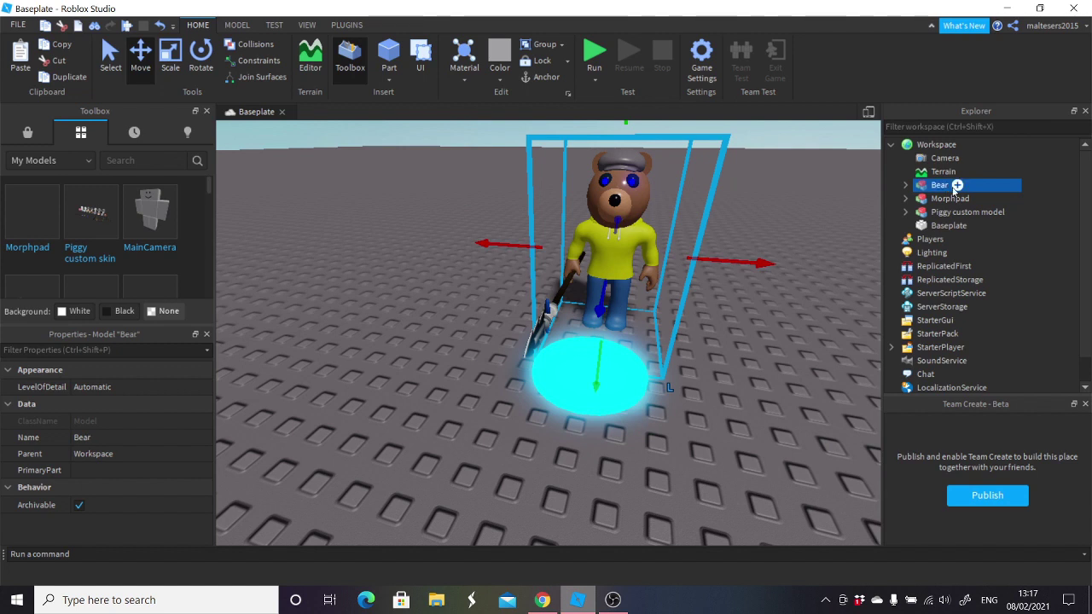
pyautogui.click(906, 185)
pyautogui.click(907, 185)
pyautogui.click(543, 49)
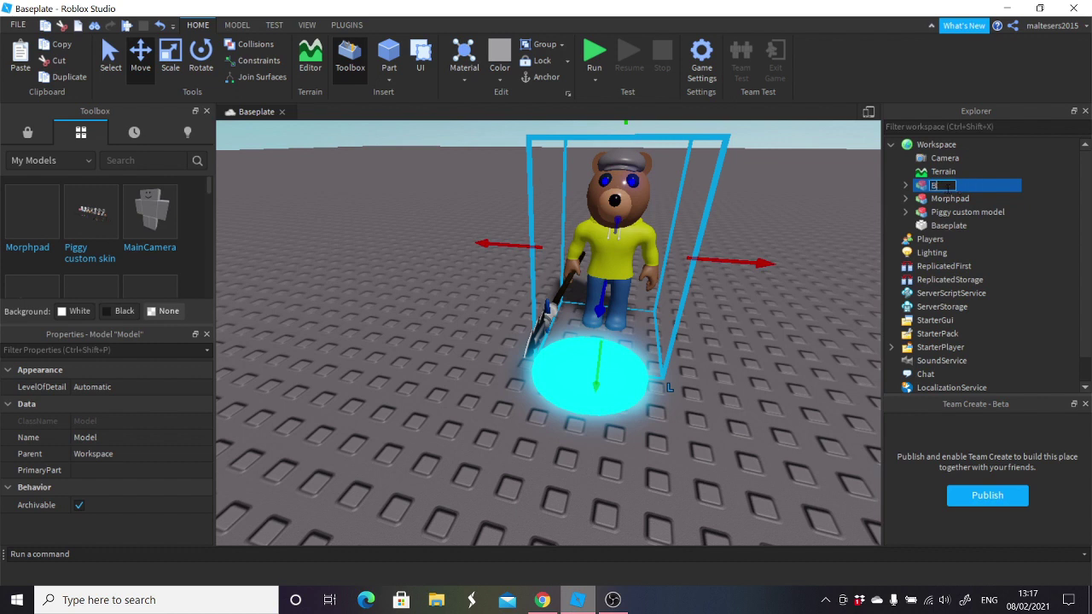
pyautogui.write('ph')
pyautogui.press('Return')
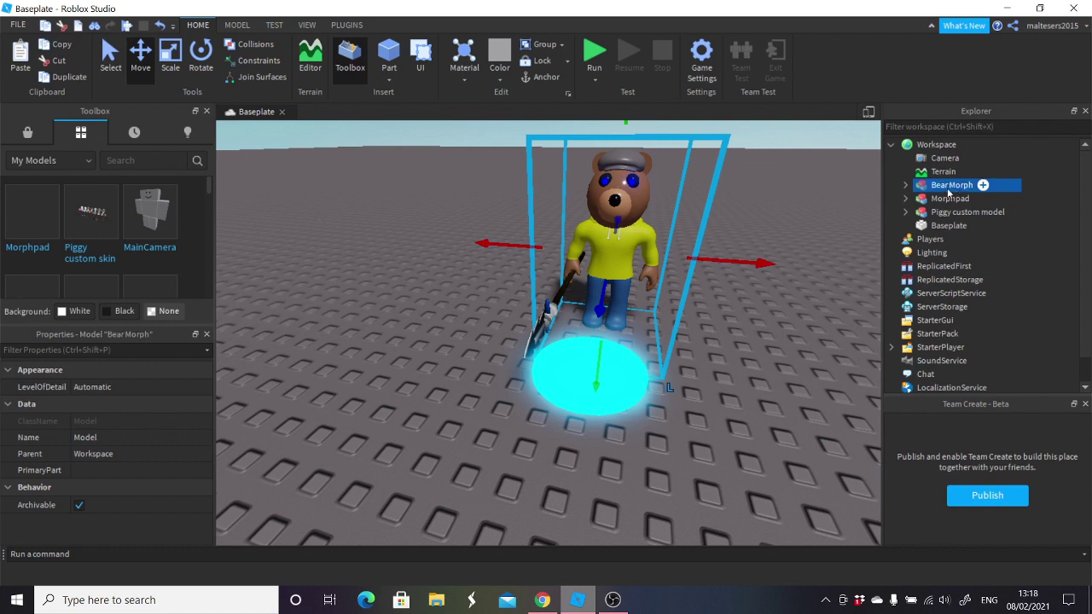
# Ungroup the Morphpad model and move its QuackPad part into the Bear Morph model.
pyautogui.click(930, 198)
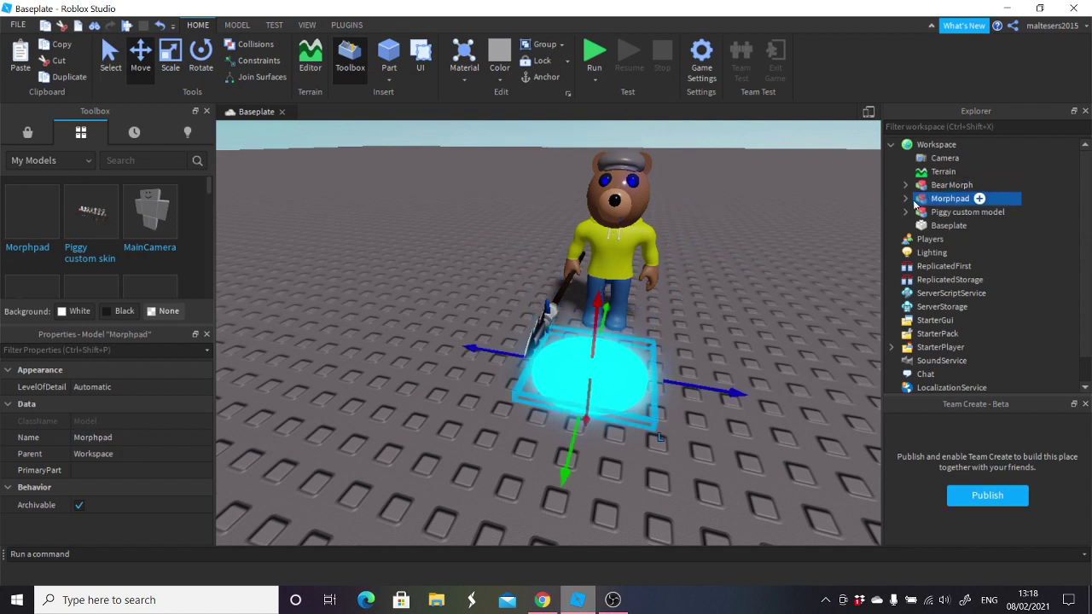
pyautogui.click(906, 200)
pyautogui.click(907, 199)
pyautogui.click(561, 44)
pyautogui.click(546, 75)
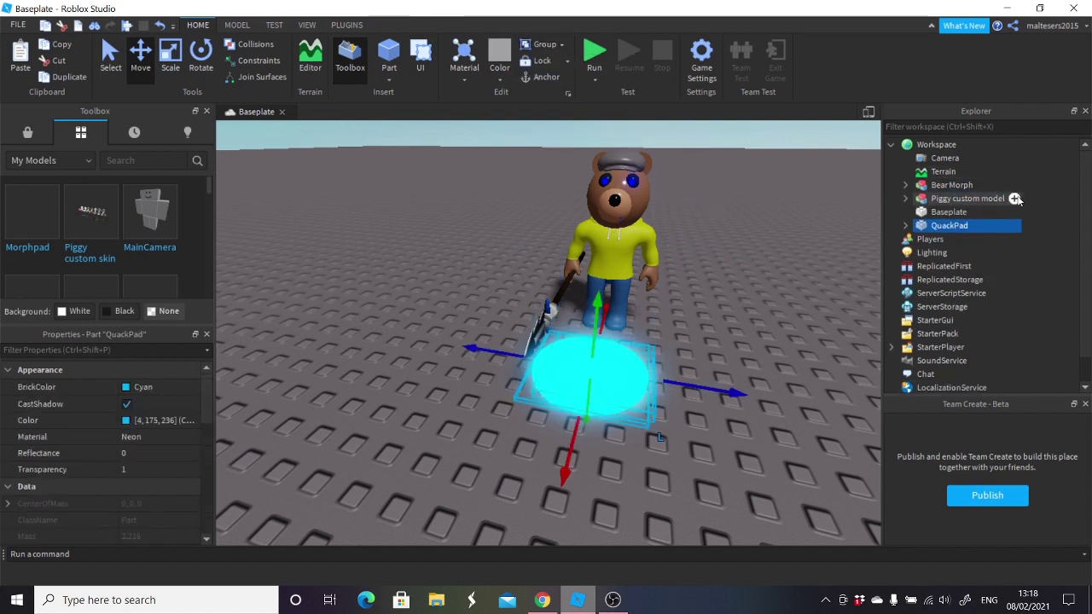
pyautogui.moveTo(947, 227); pyautogui.dragTo(952, 189)
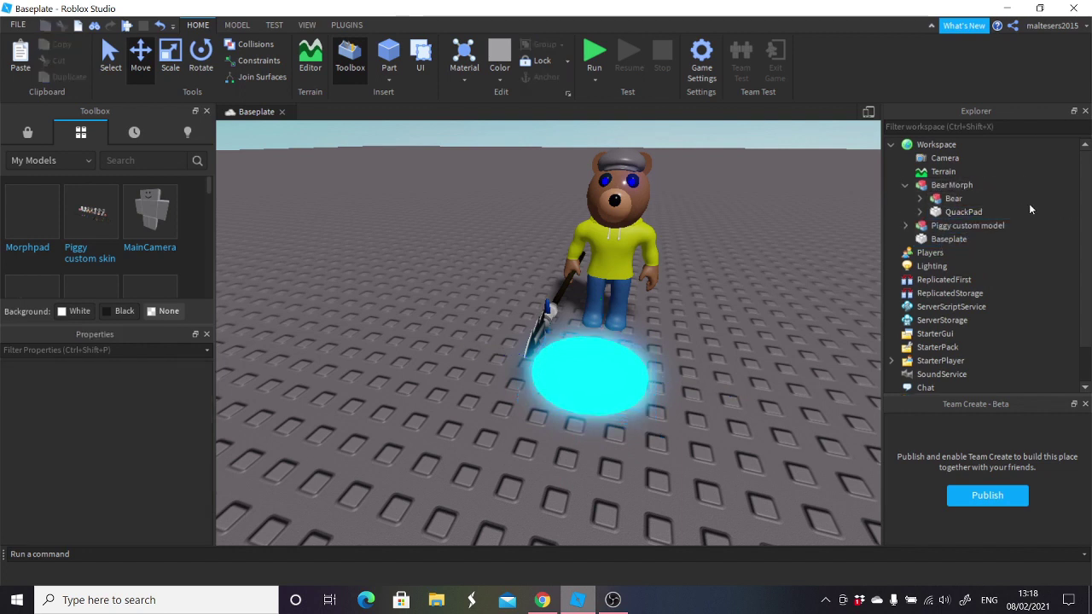
pyautogui.click(962, 212)
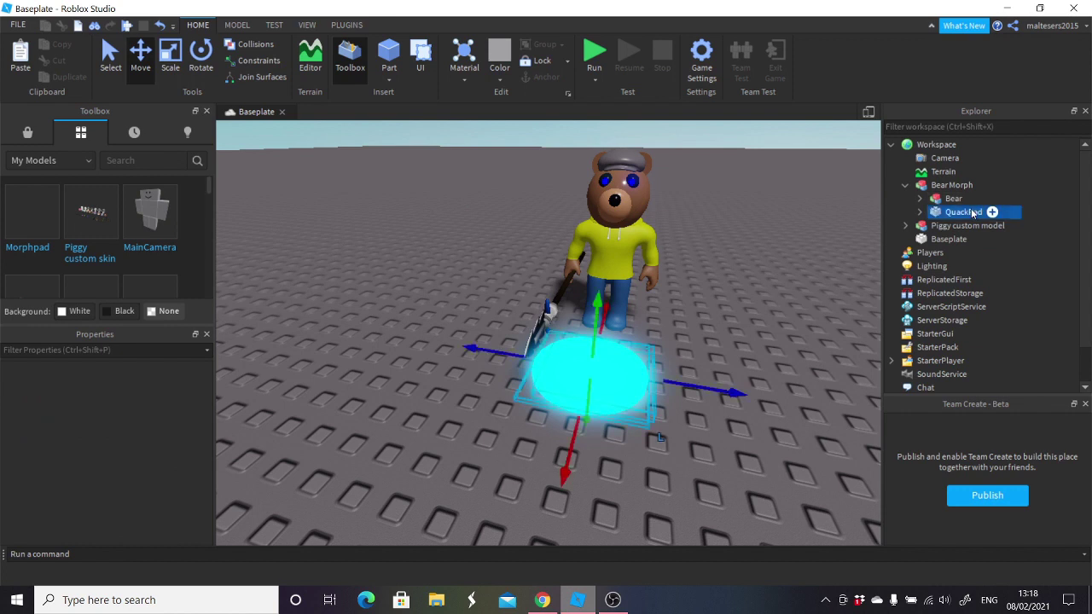
pyautogui.press('d')
pyautogui.moveTo(671, 286); pyautogui.dragTo(666, 281, button='right')
pyautogui.click(955, 200)
pyautogui.click(959, 213)
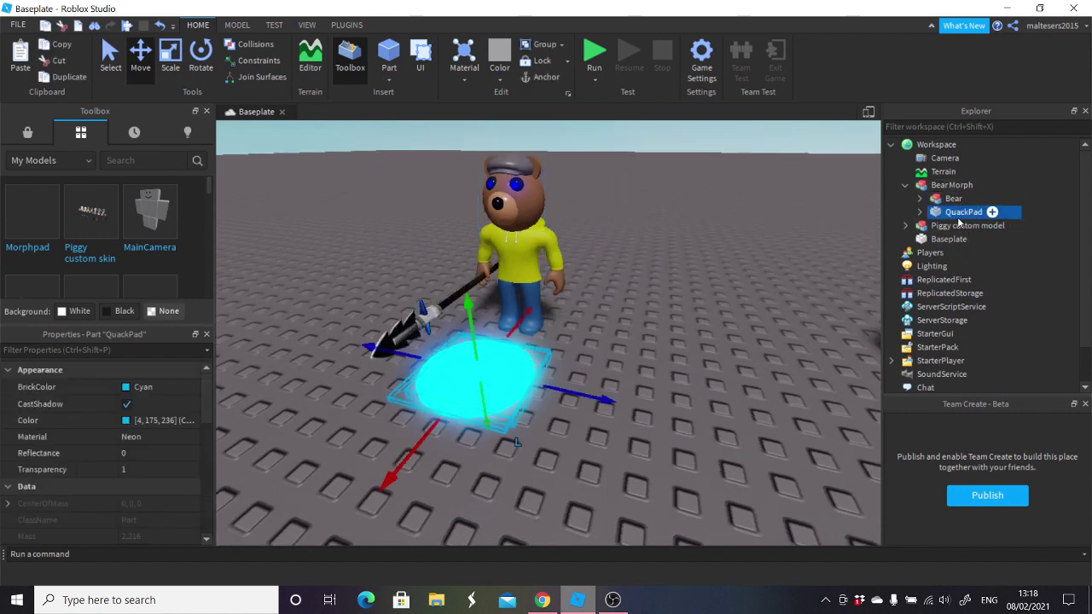
pyautogui.click(647, 273)
pyautogui.scroll(-5, 647, 273)
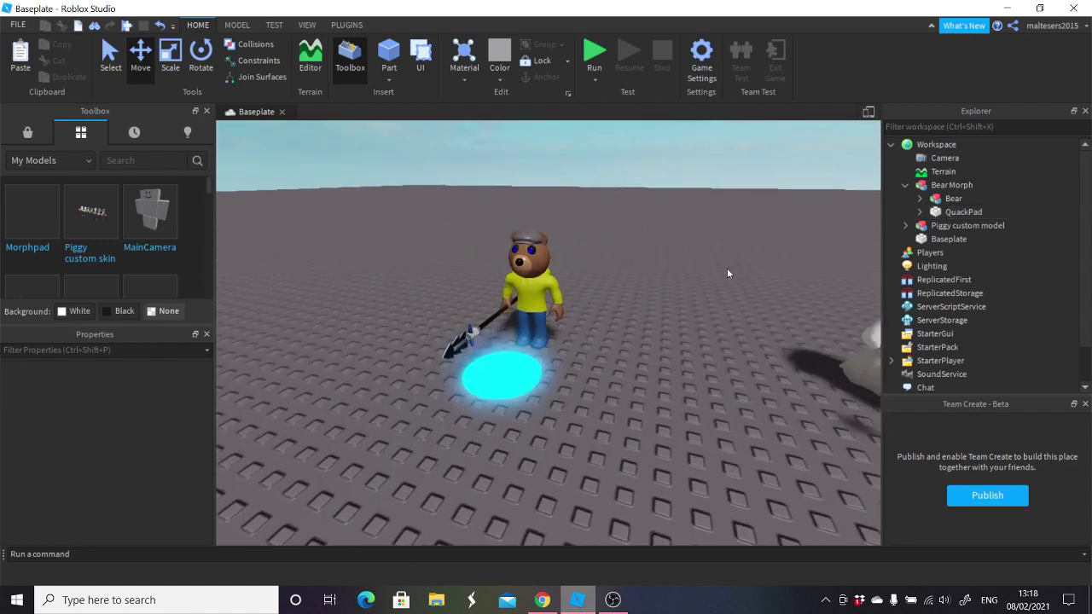
# Expand QuackPad through MainFrame, GUIs and JumpscareGui down to the contents of Button.
pyautogui.click(920, 212)
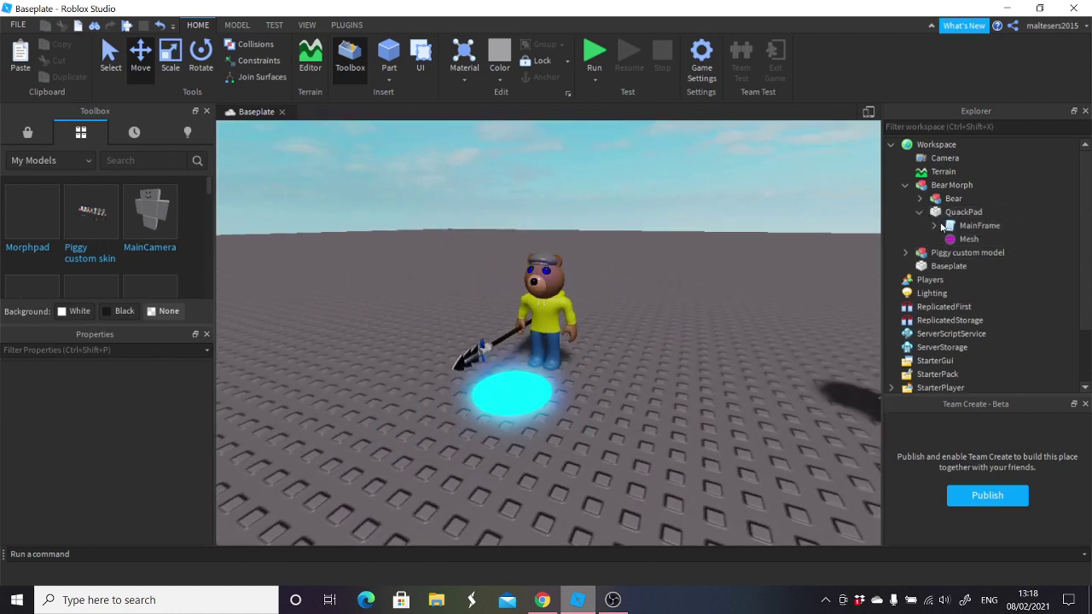
pyautogui.click(933, 225)
pyautogui.moveTo(770, 237); pyautogui.dragTo(769, 238, button='right')
pyautogui.click(948, 266)
pyautogui.scroll(-1, 968, 256)
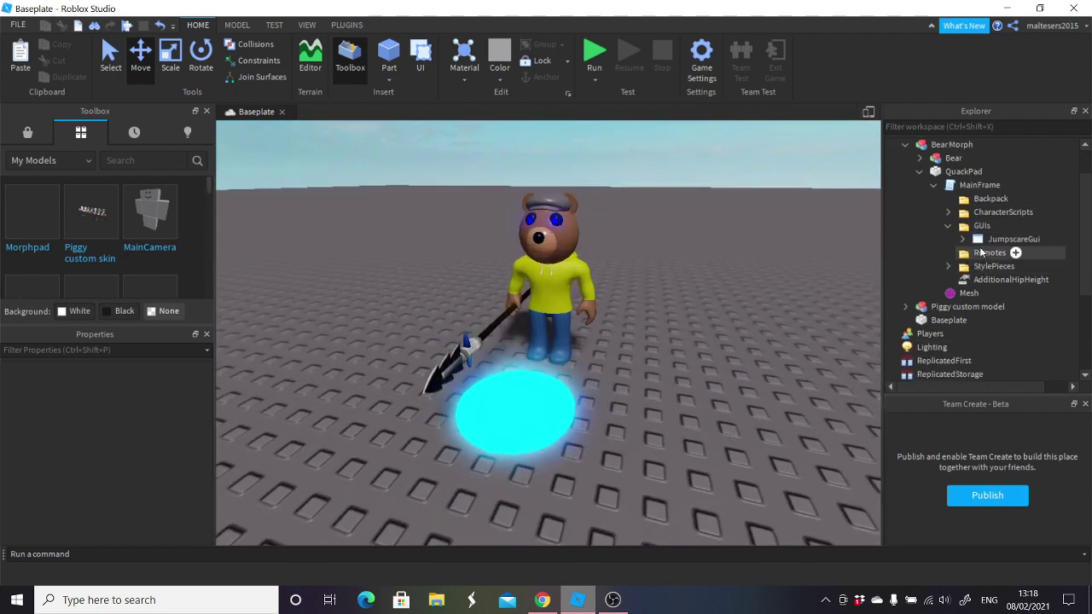
pyautogui.click(962, 238)
pyautogui.click(977, 252)
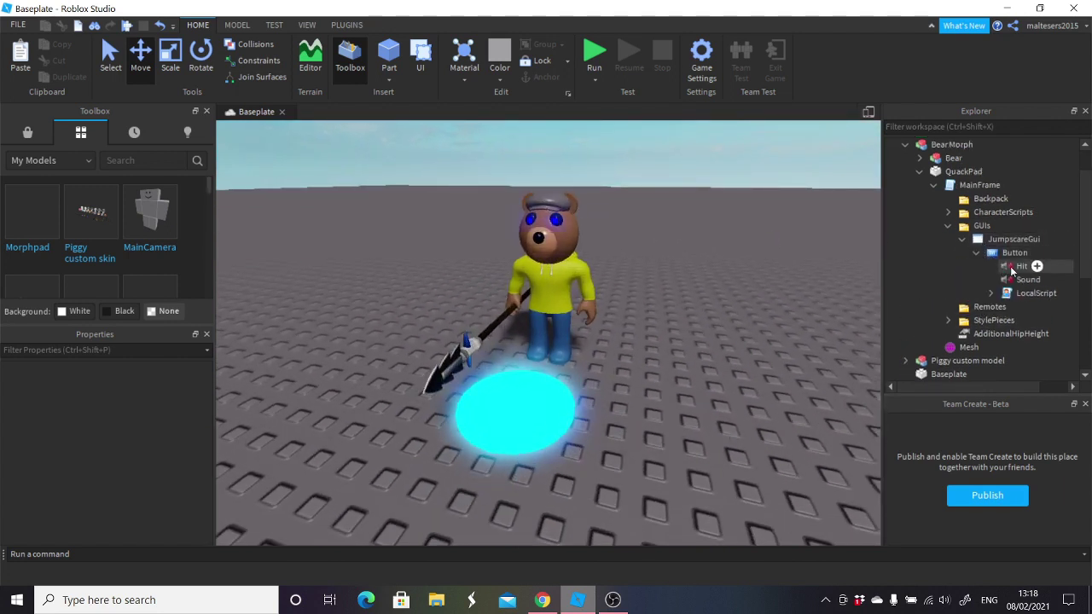
# Preview the jumpscare Button's Hit sound and delete both its Hit and Sound objects.
pyautogui.click(1020, 266)
pyautogui.click(1019, 280)
pyautogui.scroll(-3, 102, 461)
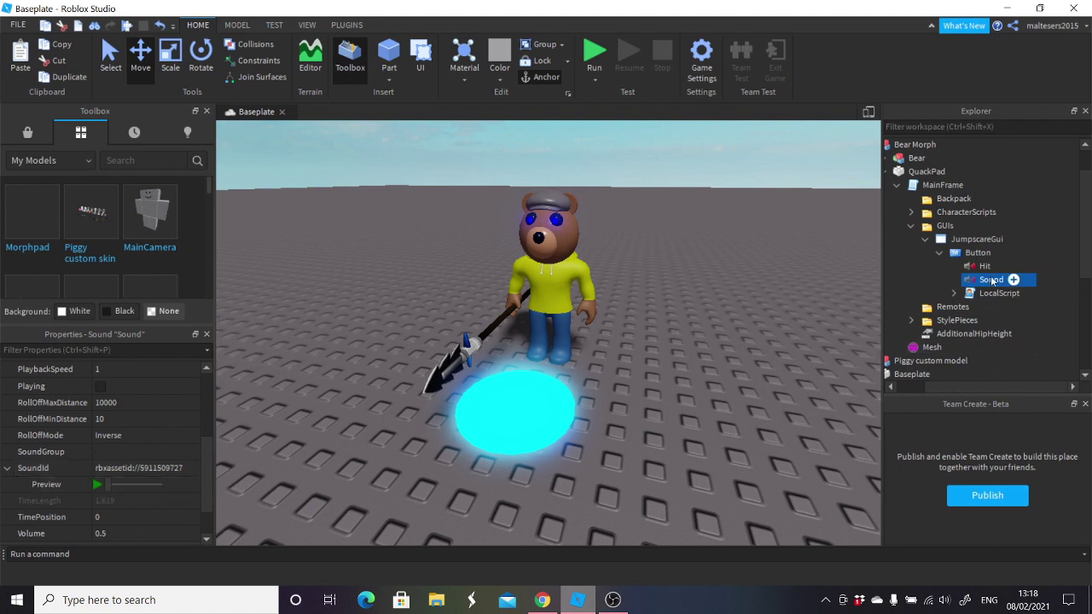
pyautogui.click(986, 267)
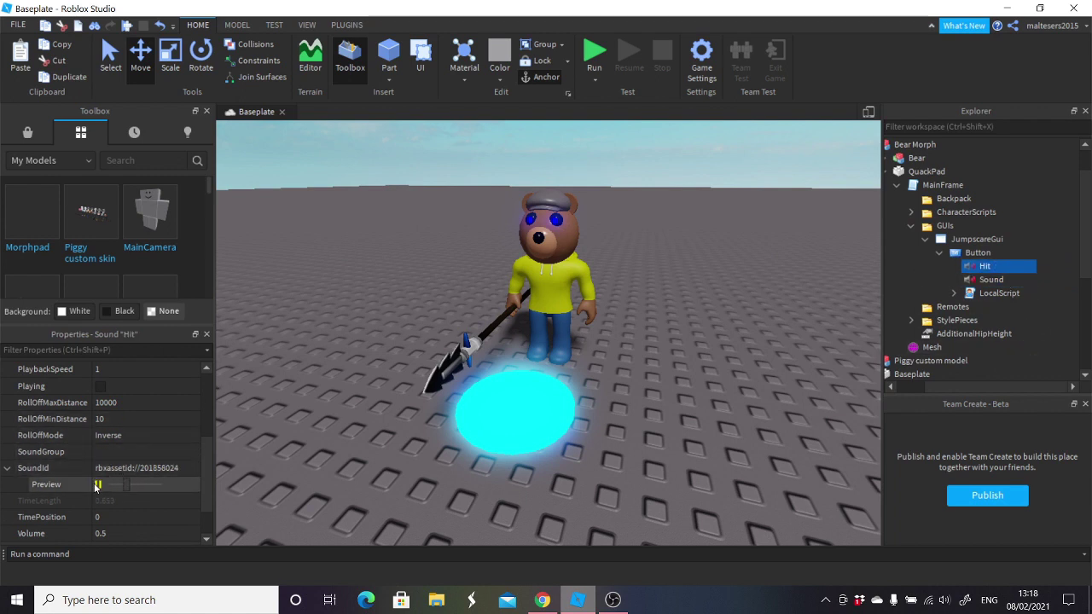
pyautogui.keyDown('ctrl'); pyautogui.click(1014, 279); pyautogui.keyUp('ctrl')
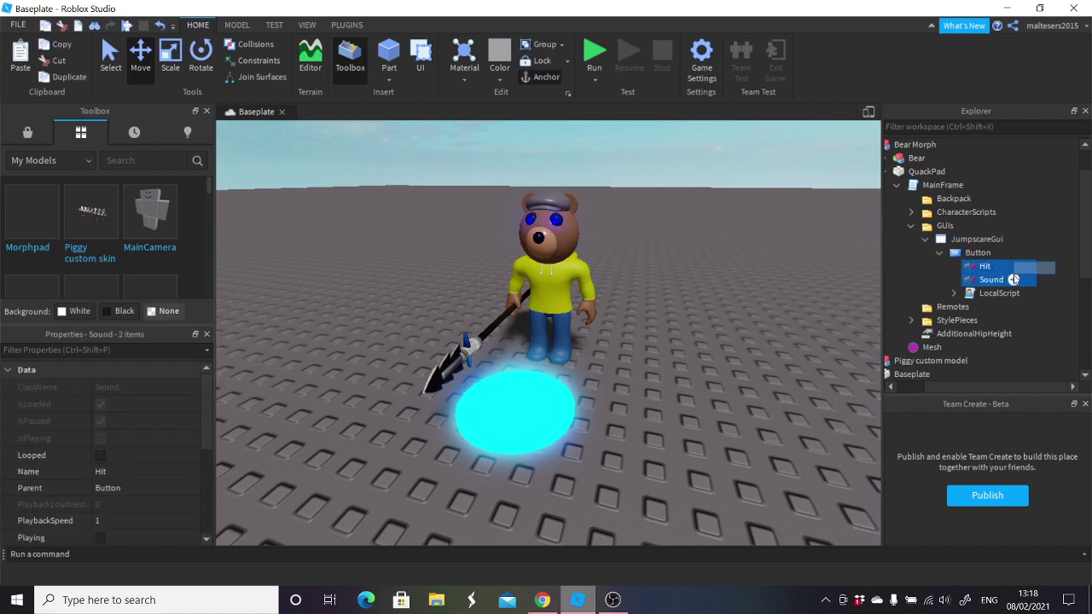
pyautogui.press('Delete')
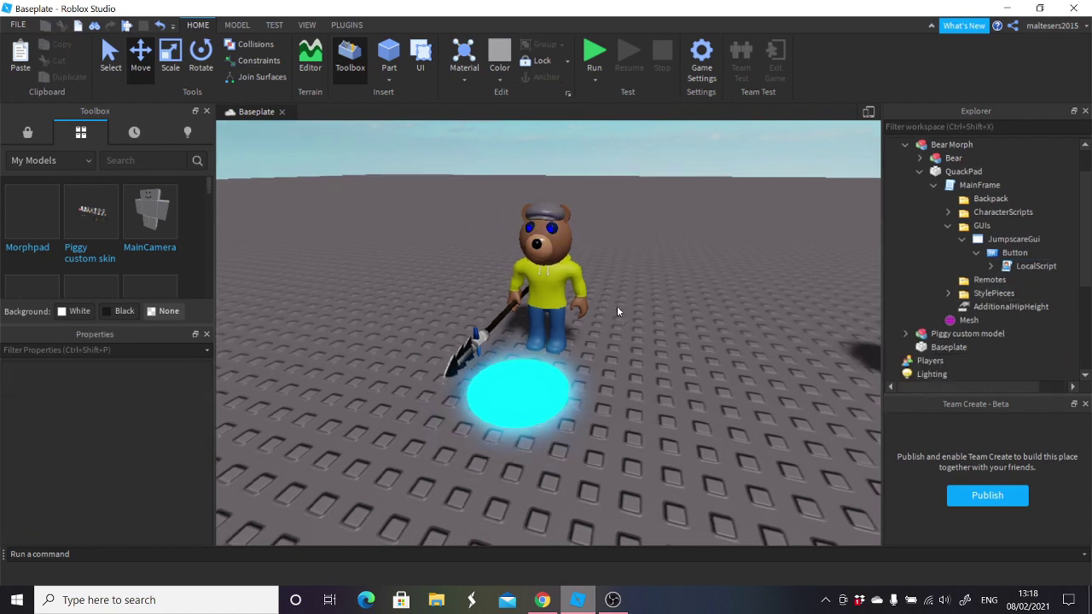
# Expand the jumpscare Button's LocalScript and examine the properties of its Anim1 animation.
pyautogui.moveTo(617, 305); pyautogui.dragTo(617, 305, button='right')
pyautogui.moveTo(1031, 290); pyautogui.dragTo(1034, 267)
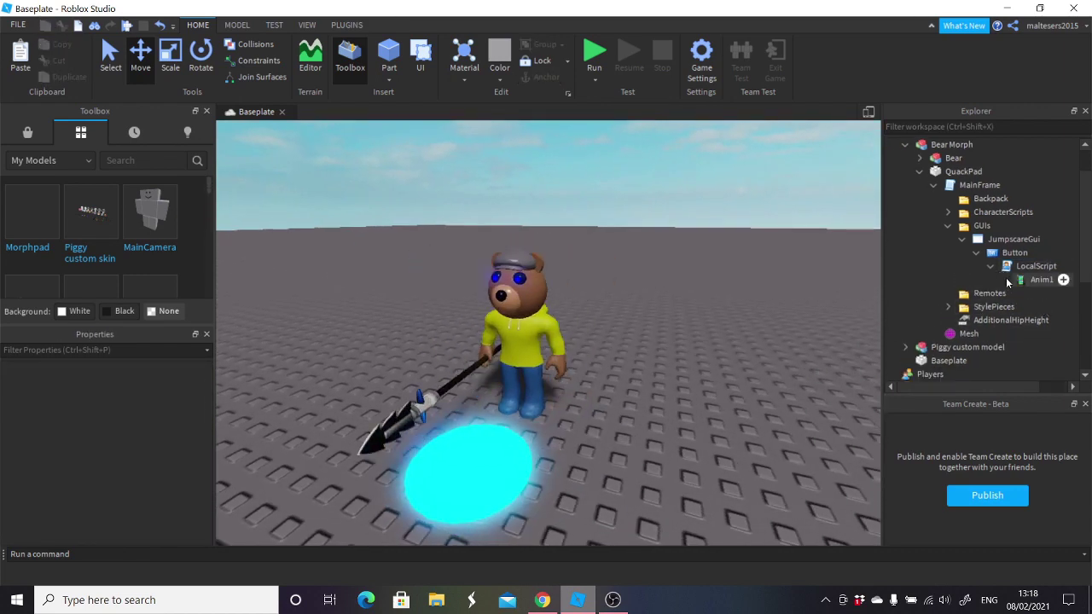
pyautogui.click(1057, 280)
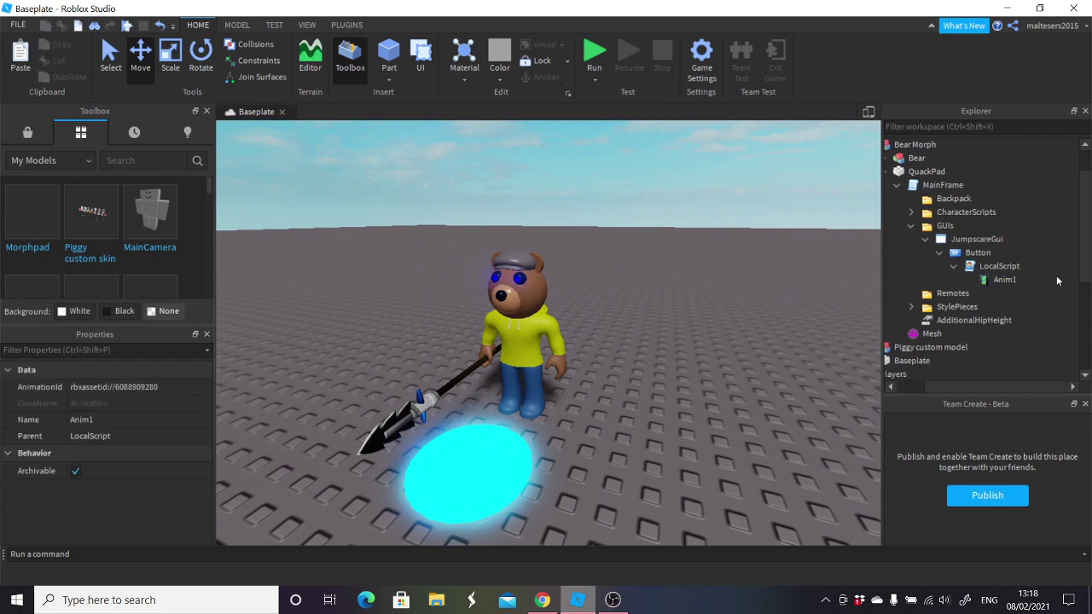
pyautogui.moveTo(273, 262); pyautogui.dragTo(272, 262, button='right')
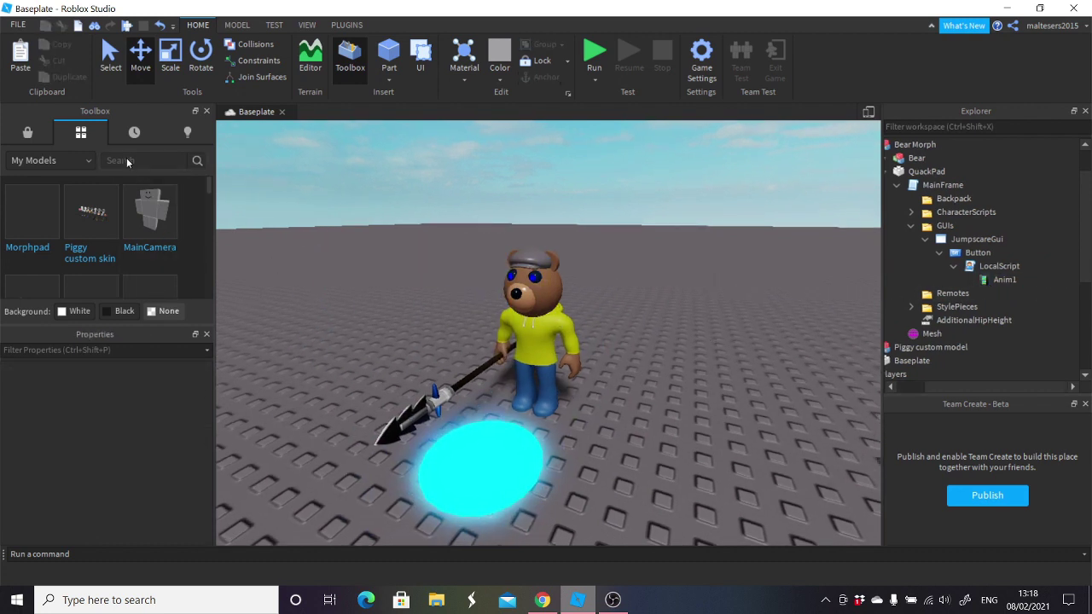
# Search the Toolbox marketplace models for "all jumpscares".
pyautogui.click(27, 135)
pyautogui.click(56, 160)
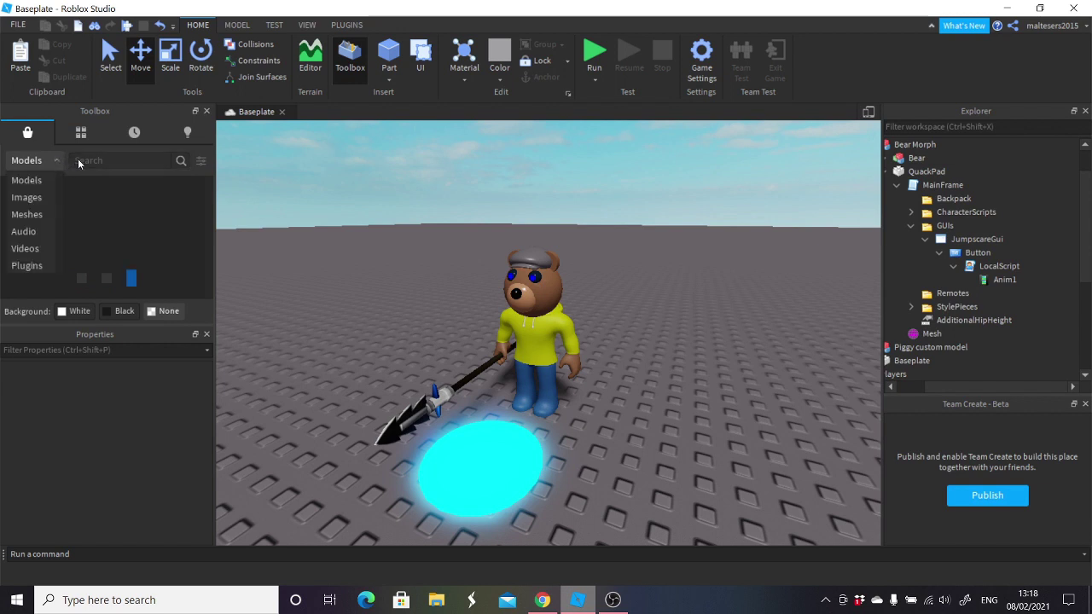
pyautogui.click(75, 161)
pyautogui.click(114, 160)
pyautogui.write('beary')
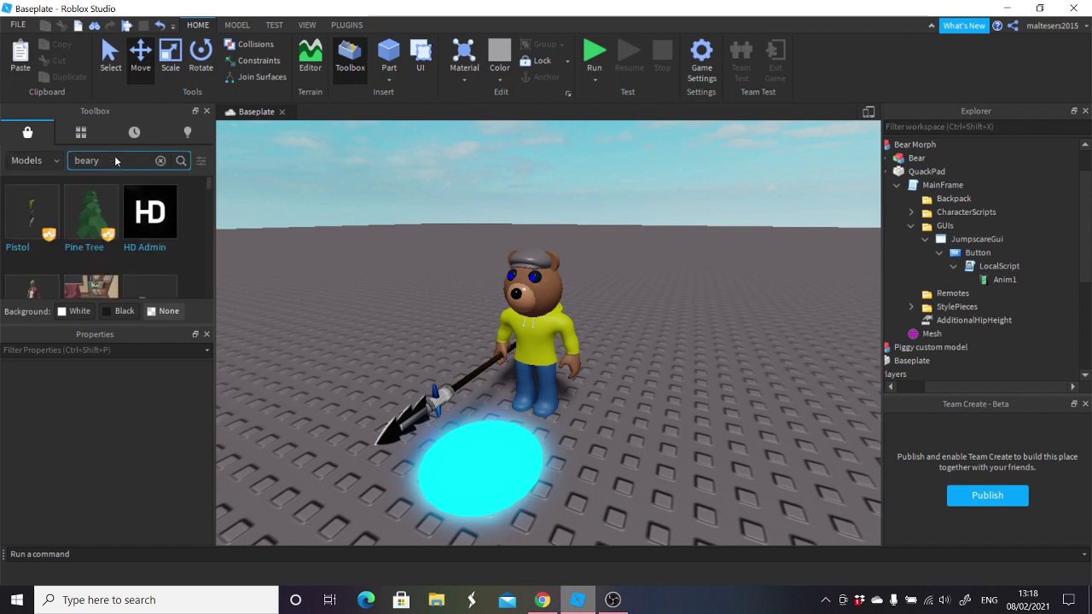
pyautogui.press('BackSpace')
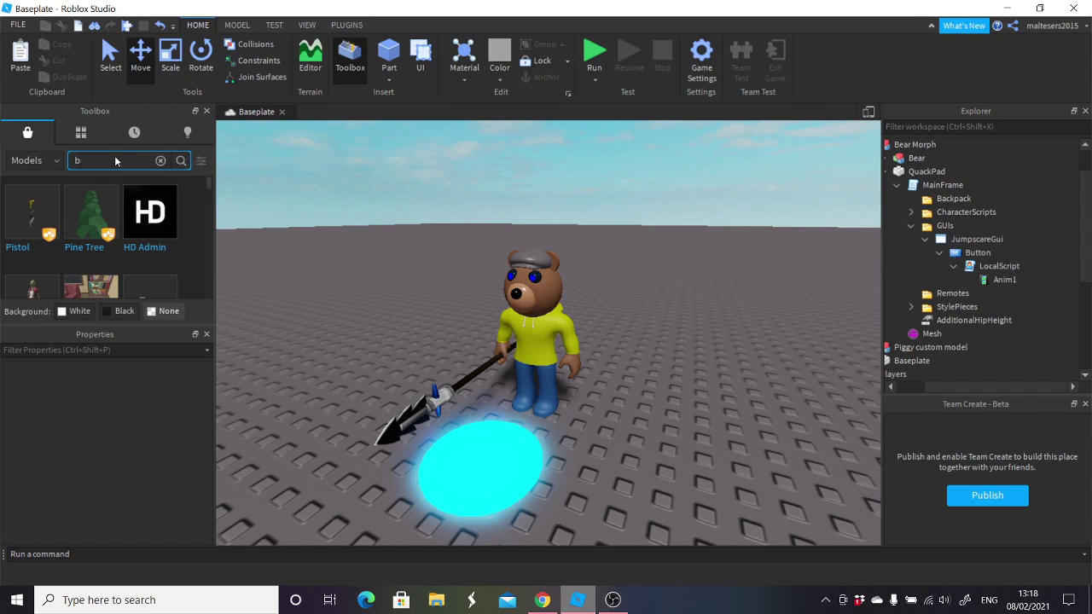
pyautogui.press('BackSpace')
pyautogui.write('all jumps')
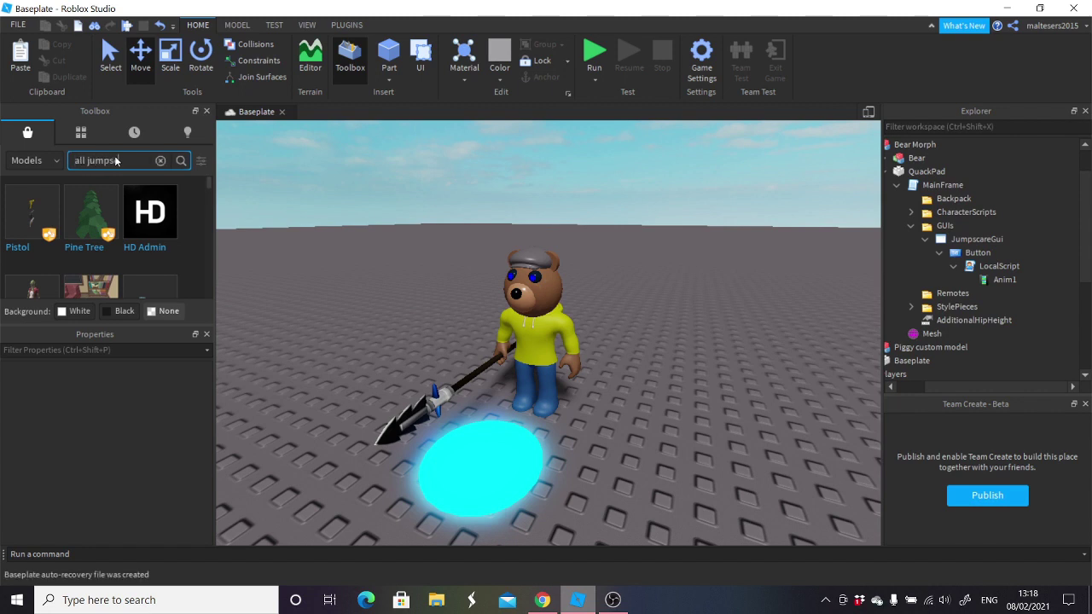
pyautogui.write('cares')
pyautogui.press('Return')
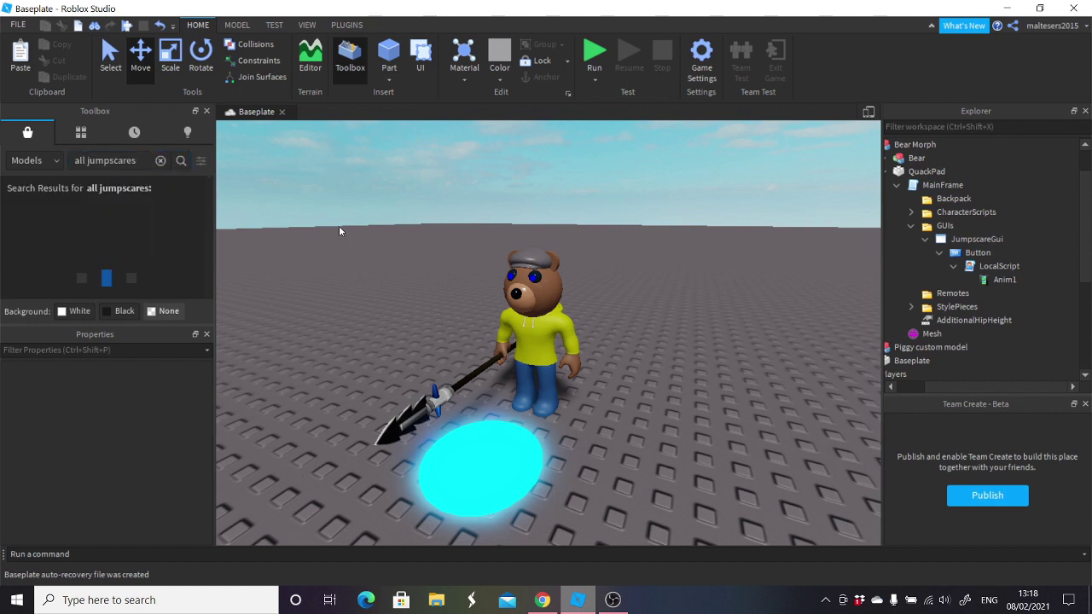
# Insert the Piggy All Jumpscares folder from the search results and expand its list of sounds.
pyautogui.moveTo(338, 225); pyautogui.dragTo(361, 241, button='right')
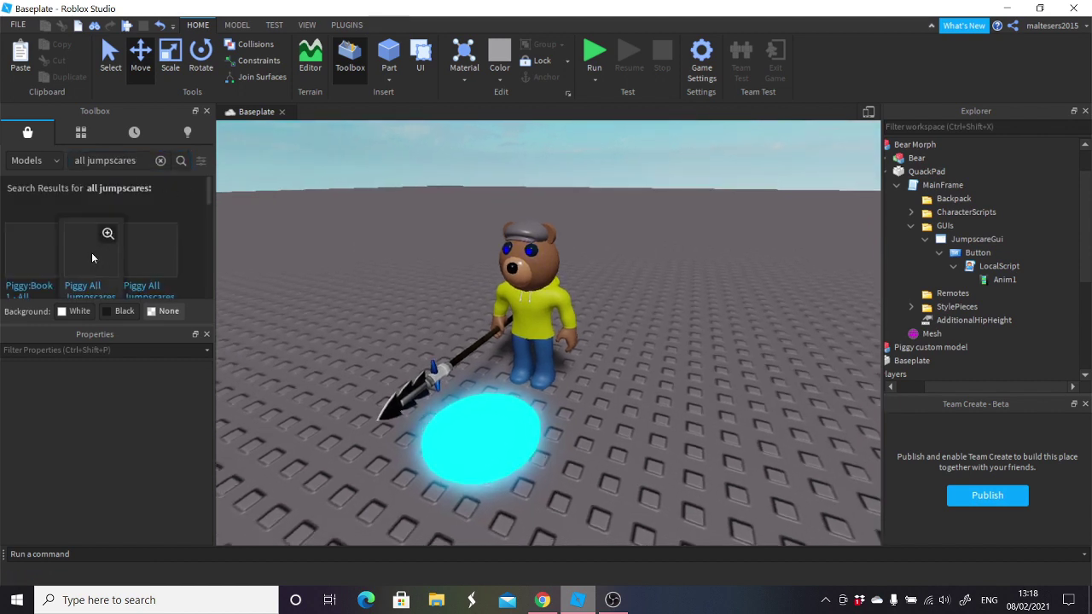
pyautogui.moveTo(870, 157); pyautogui.dragTo(919, 148)
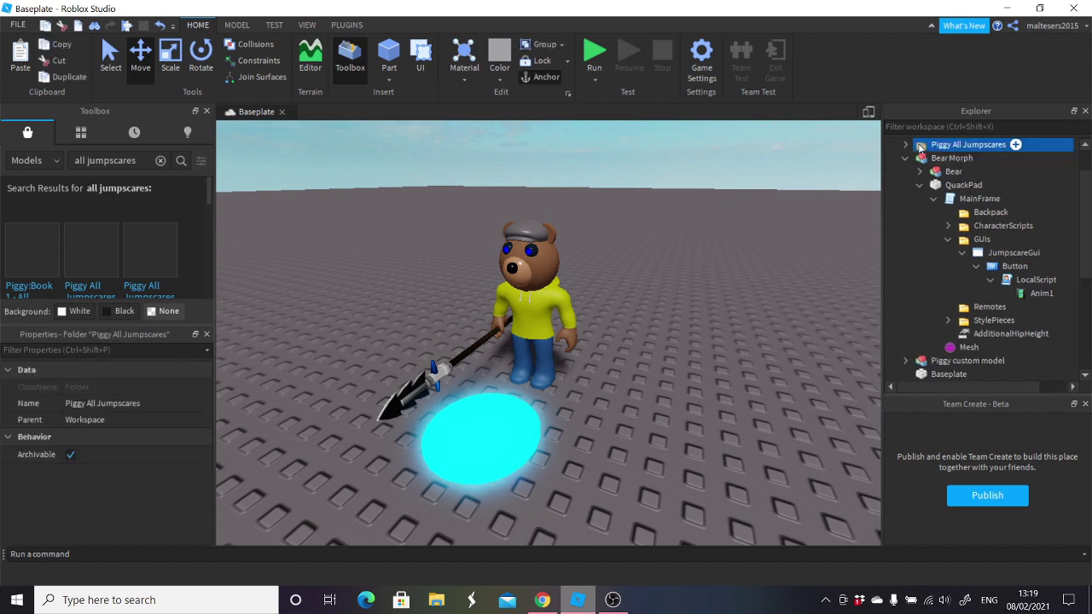
pyautogui.click(906, 145)
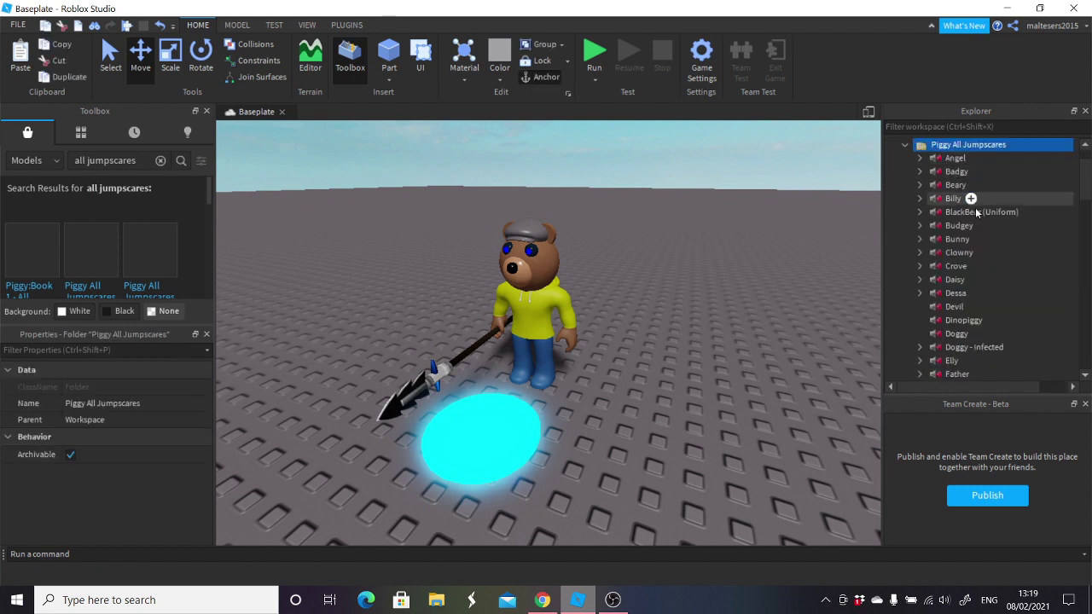
# Move the BlackBear (Uniform) sound from Piggy All Jumpscares into the JumpscareGui's Button.
pyautogui.click(919, 211)
pyautogui.click(972, 212)
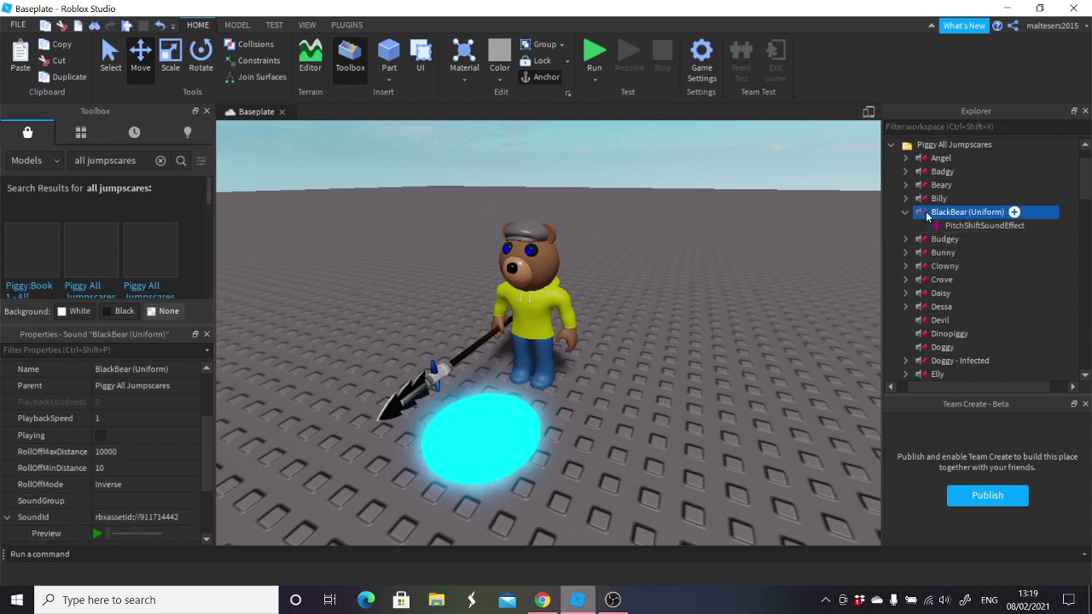
pyautogui.moveTo(922, 214); pyautogui.dragTo(1011, 328)
pyautogui.scroll(-1, 1003, 322)
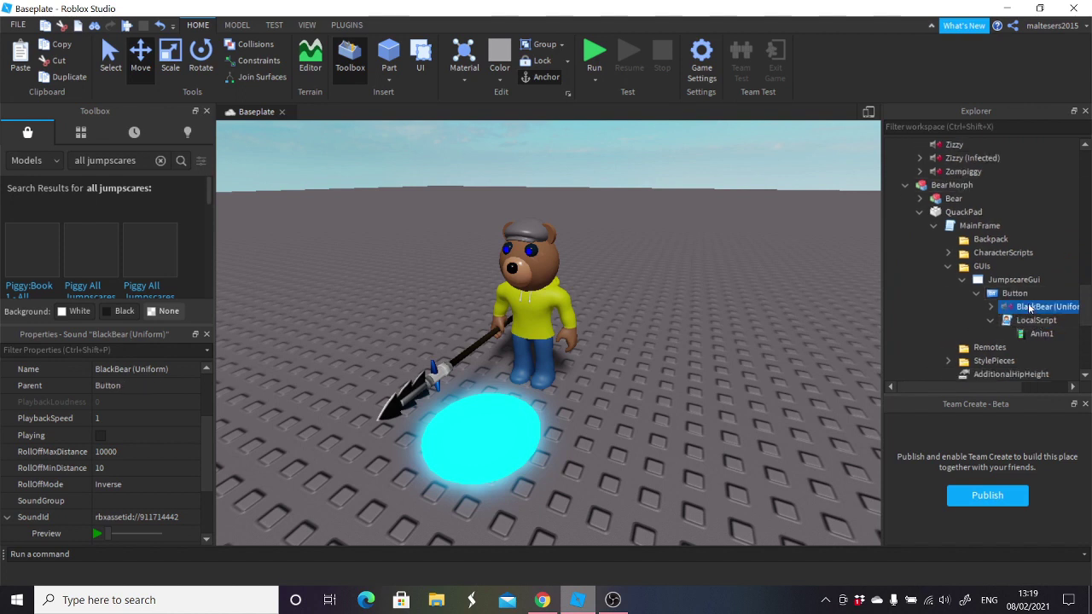
# Rename the BlackBear (Uniform) sound under Button to Sound.
pyautogui.doubleClick(1030, 308)
pyautogui.write('S')
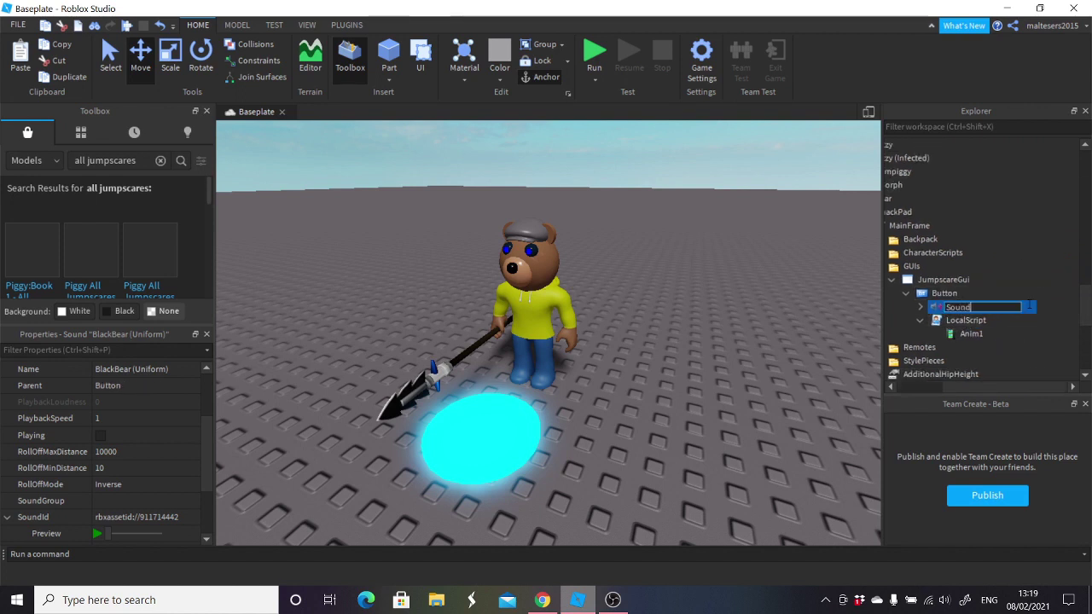
pyautogui.write('ound')
pyautogui.press('Return')
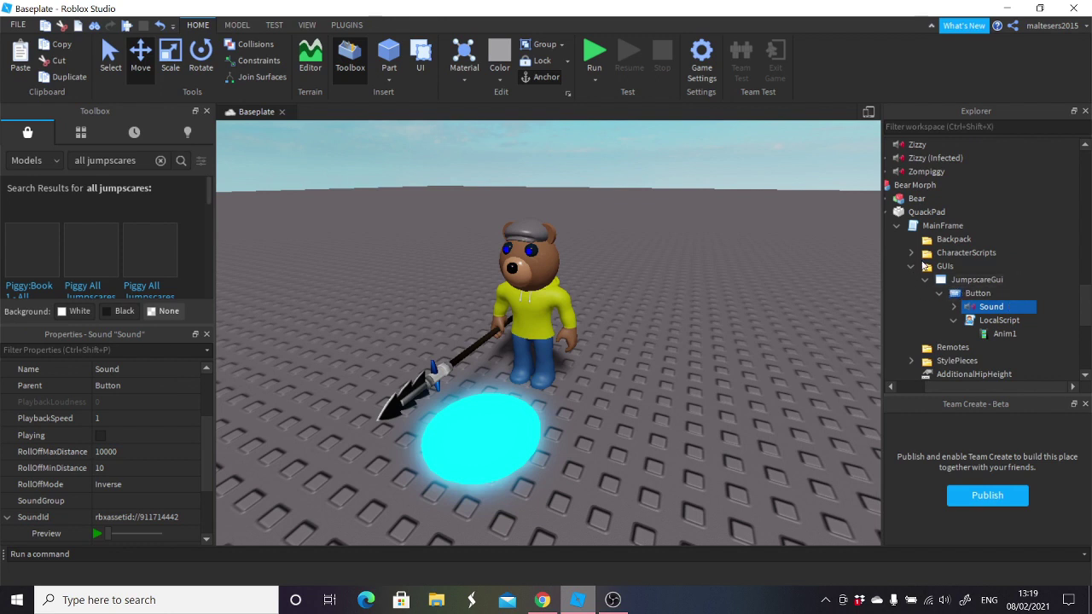
# Set the jumpscare sound's RollOffMaxDistance to 20 and its RollOffMode to InverseTapered.
pyautogui.click(114, 451)
pyautogui.write('20')
pyautogui.press('Return')
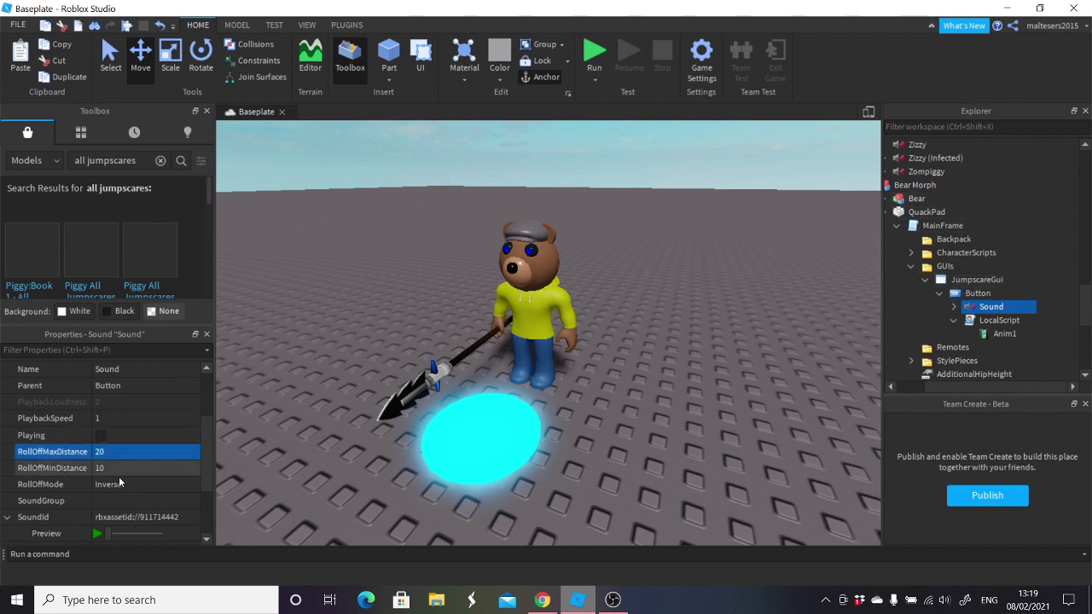
pyautogui.click(120, 484)
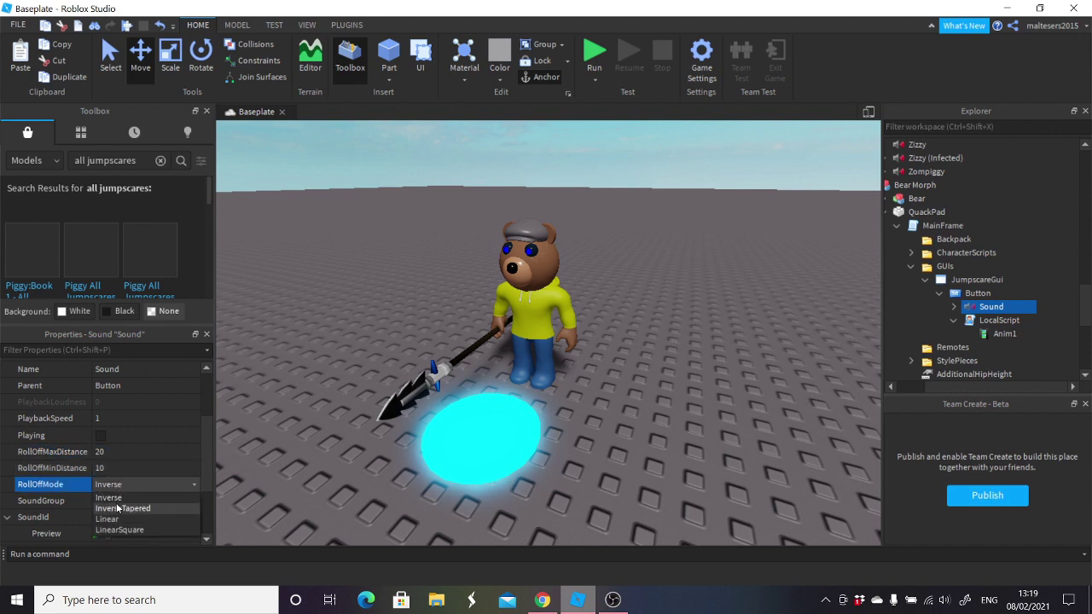
pyautogui.click(121, 515)
# Preview the jumpscare sound and look over its remaining properties.
pyautogui.scroll(-3, 133, 466)
pyautogui.click(97, 483)
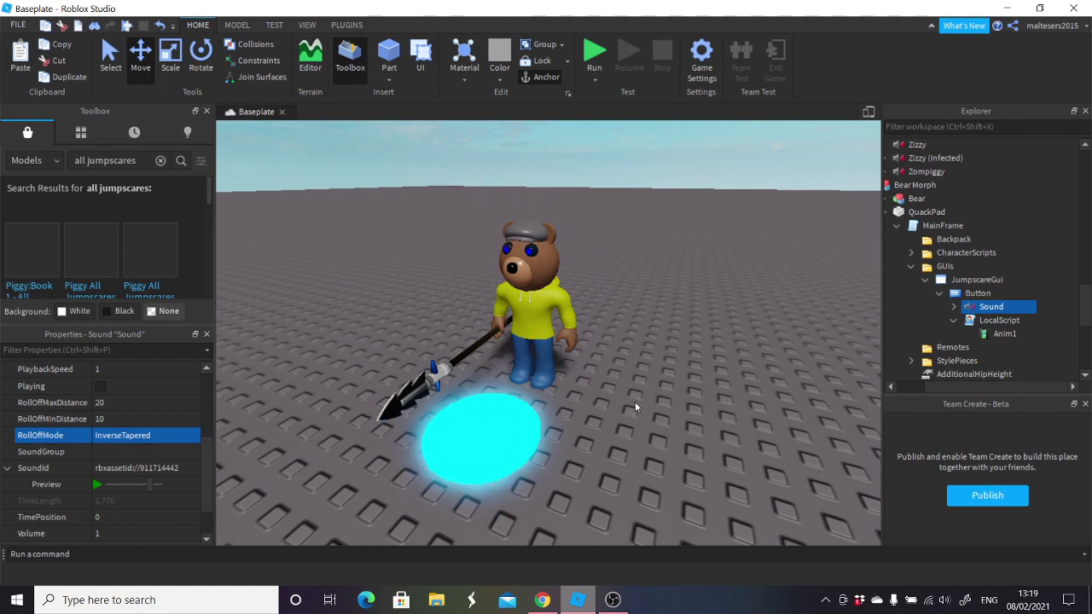
pyautogui.scroll(5, 174, 426)
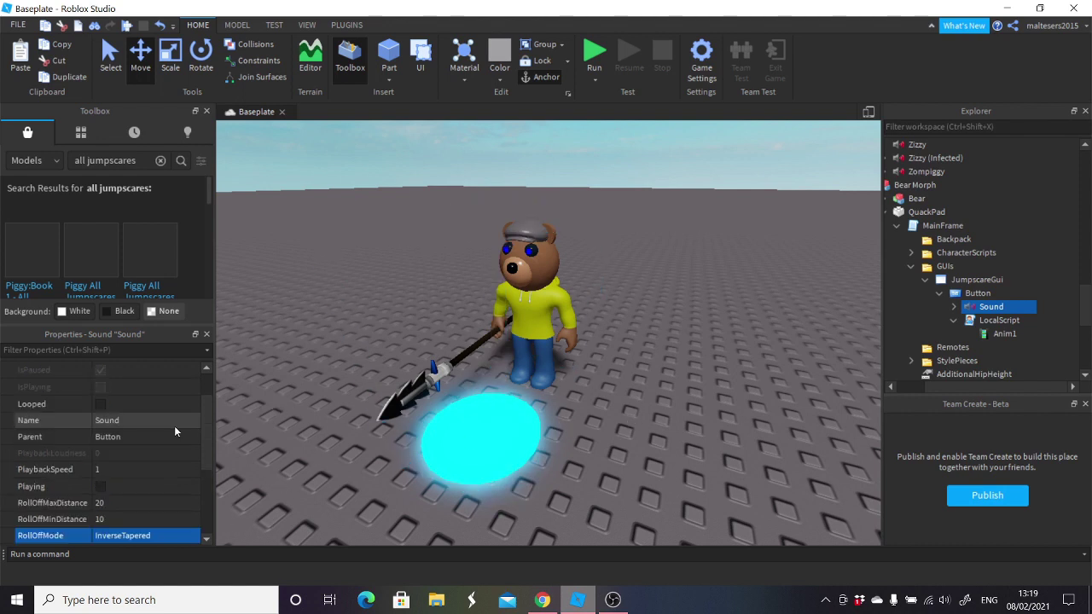
# Search the toolbox models for all hits and insert the first Piggy - All Hit Sounds model.
pyautogui.click(331, 319)
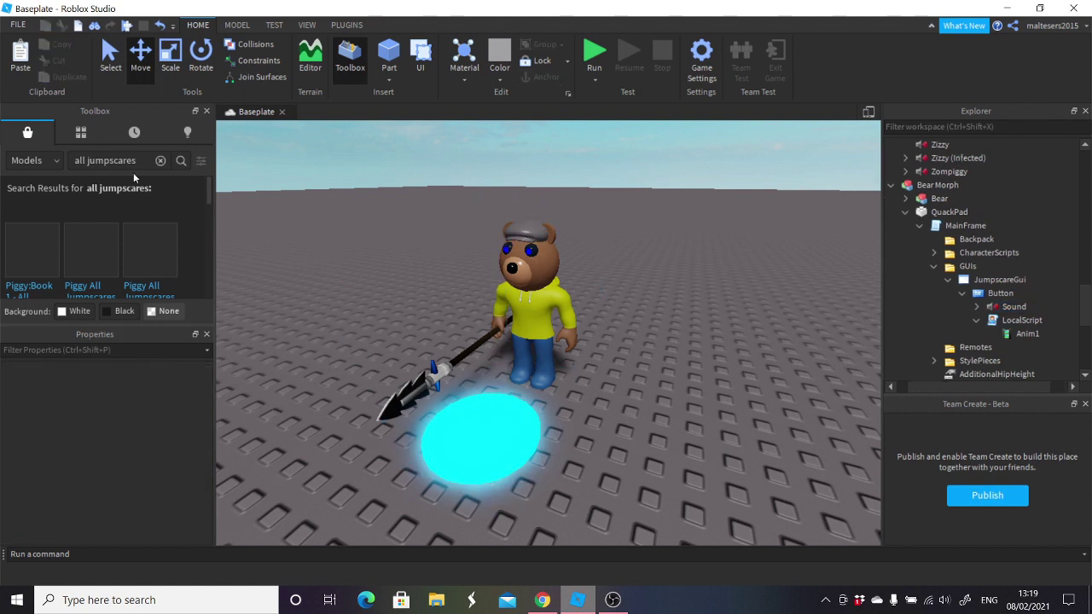
pyautogui.moveTo(137, 159); pyautogui.dragTo(92, 170)
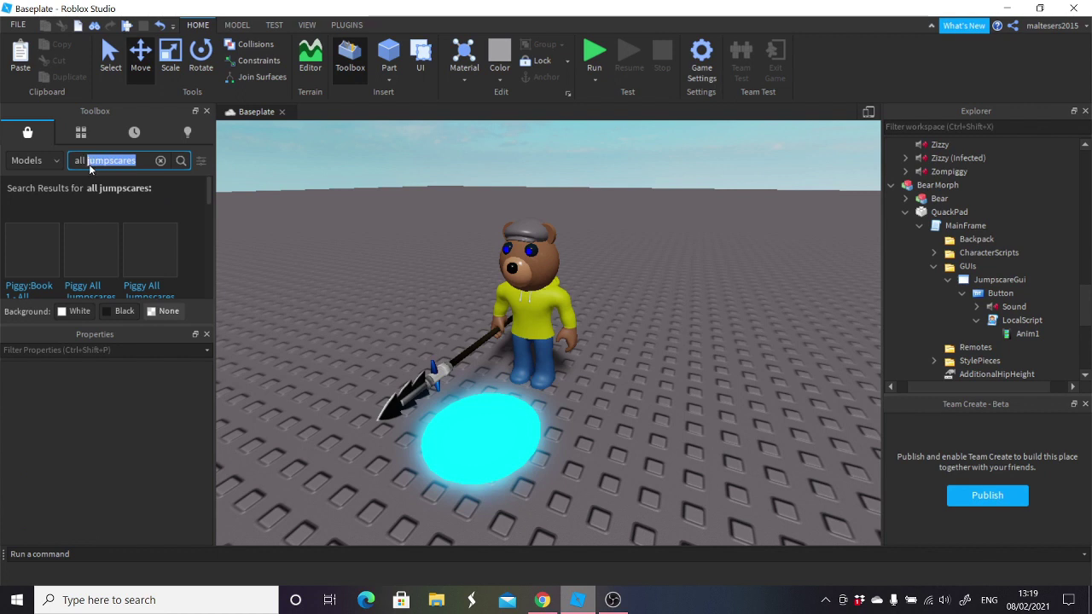
pyautogui.write('hits')
pyautogui.press('Return')
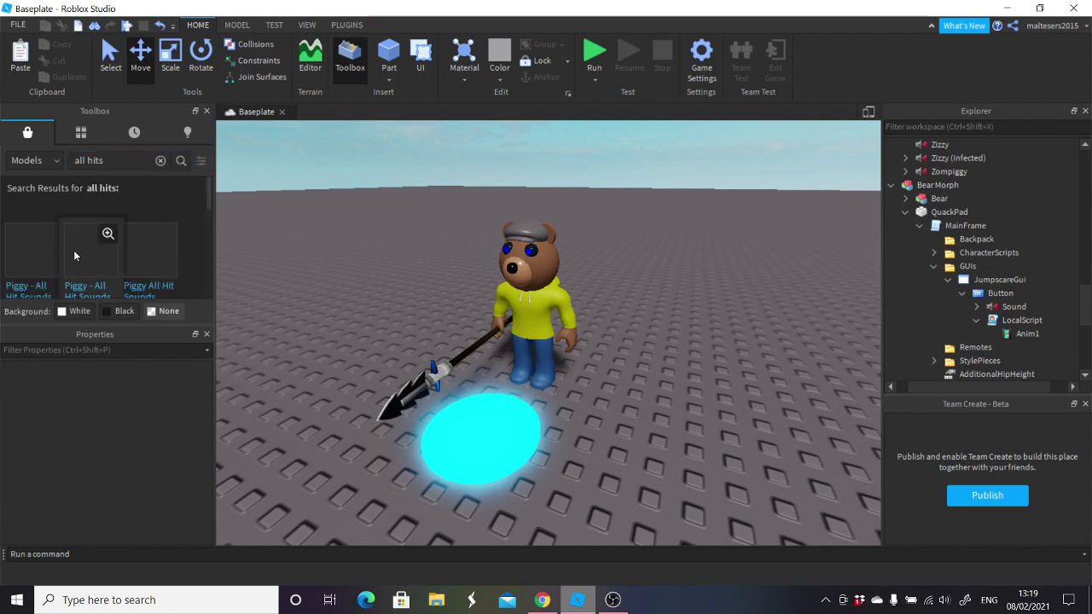
pyautogui.click(35, 258)
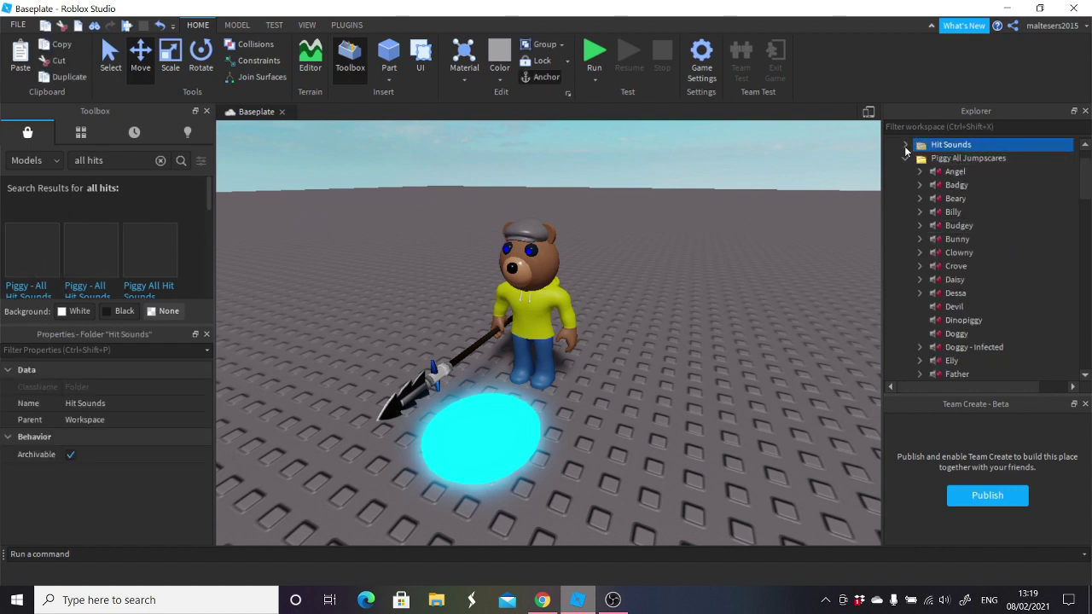
# Look through the sounds in the Hit Sounds folder and check the properties of Beary (Longsword).
pyautogui.click(905, 145)
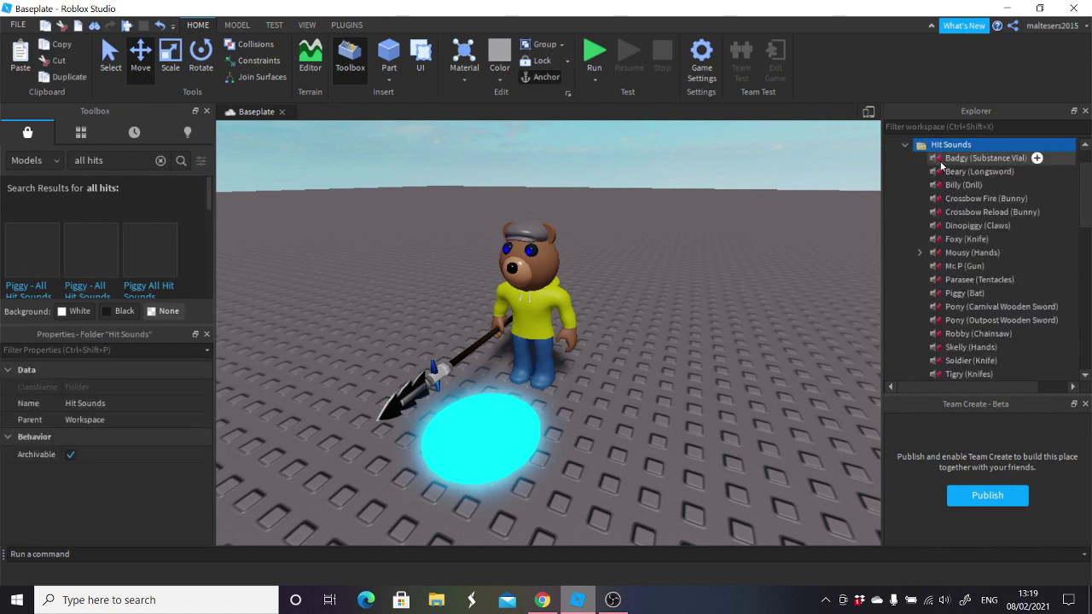
pyautogui.click(952, 161)
pyautogui.click(951, 172)
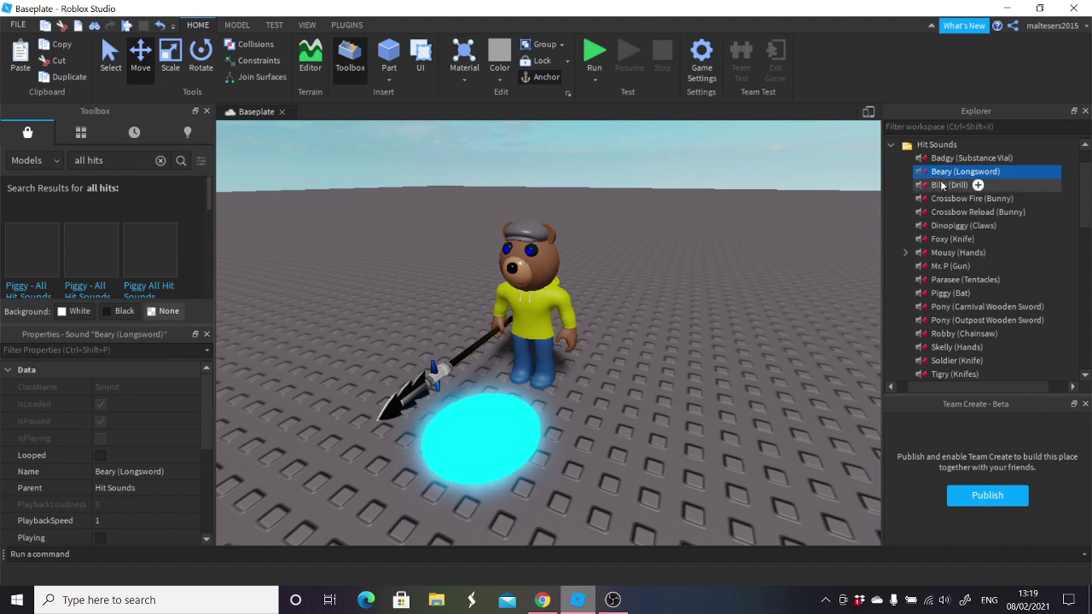
pyautogui.scroll(-5, 87, 486)
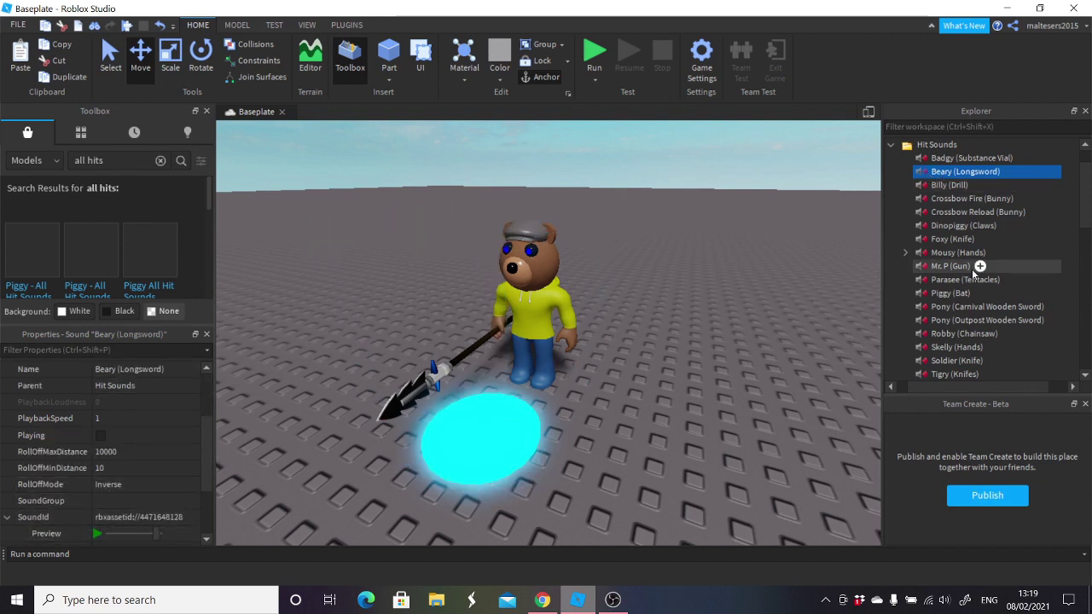
pyautogui.scroll(-1, 939, 273)
pyautogui.scroll(-1, 942, 286)
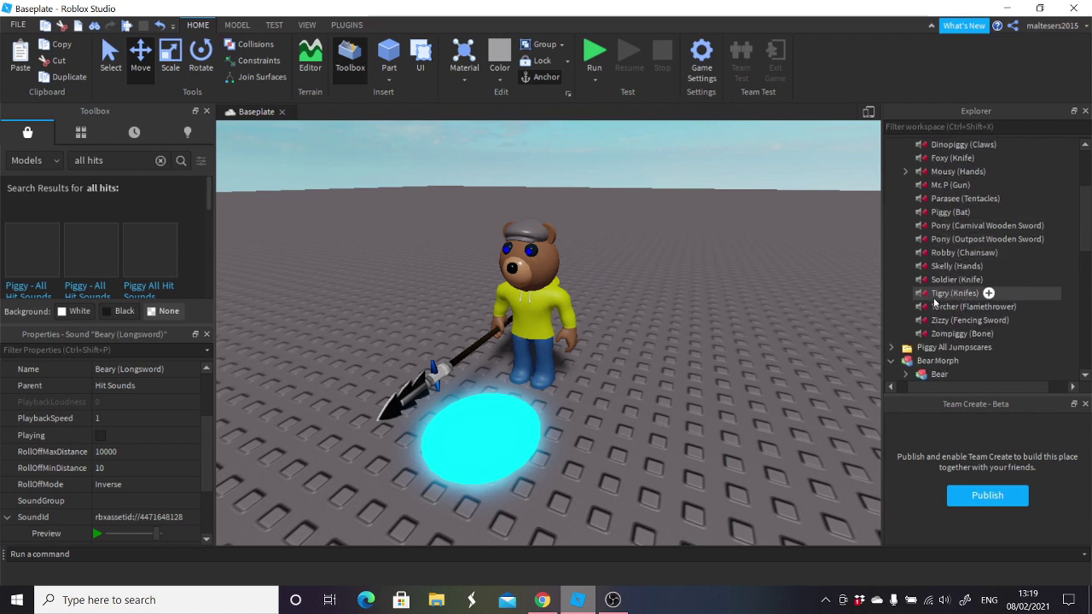
pyautogui.scroll(2, 933, 300)
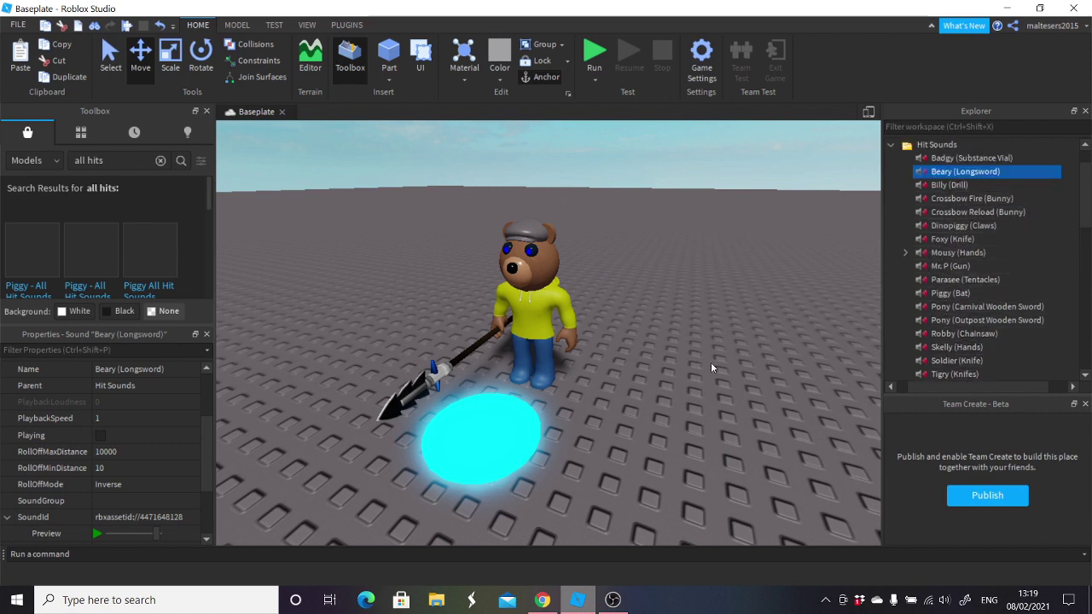
# Delete every sound in the Hit Sounds folder except Beary (Longsword).
pyautogui.click(961, 189)
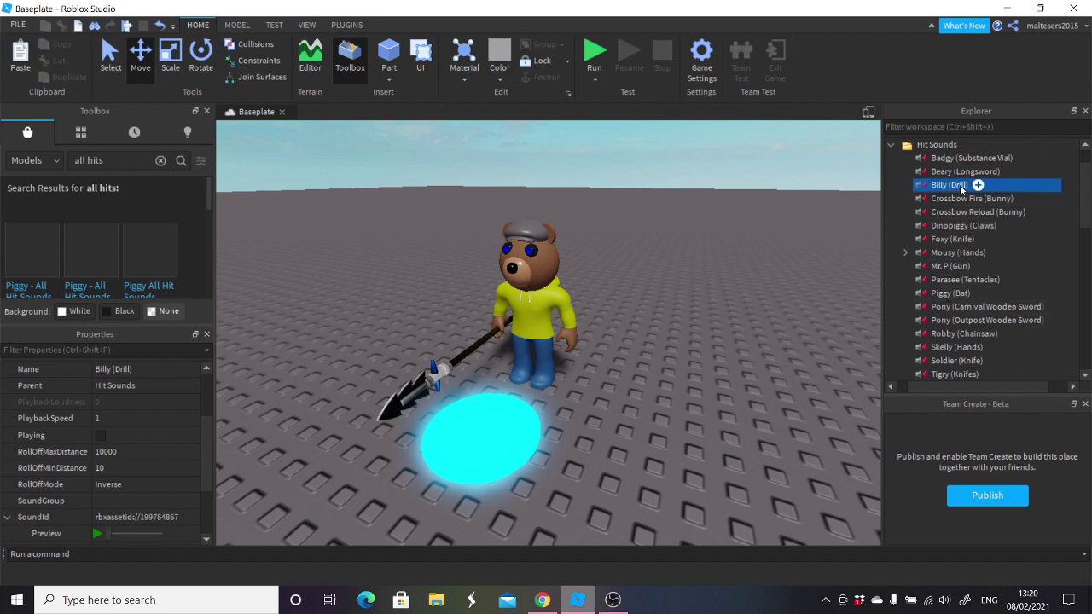
pyautogui.press('Delete')
pyautogui.click(961, 189)
pyautogui.press('Delete')
pyautogui.click(961, 186)
pyautogui.press('Delete')
pyautogui.click(961, 186)
pyautogui.press('Delete')
pyautogui.click(962, 186)
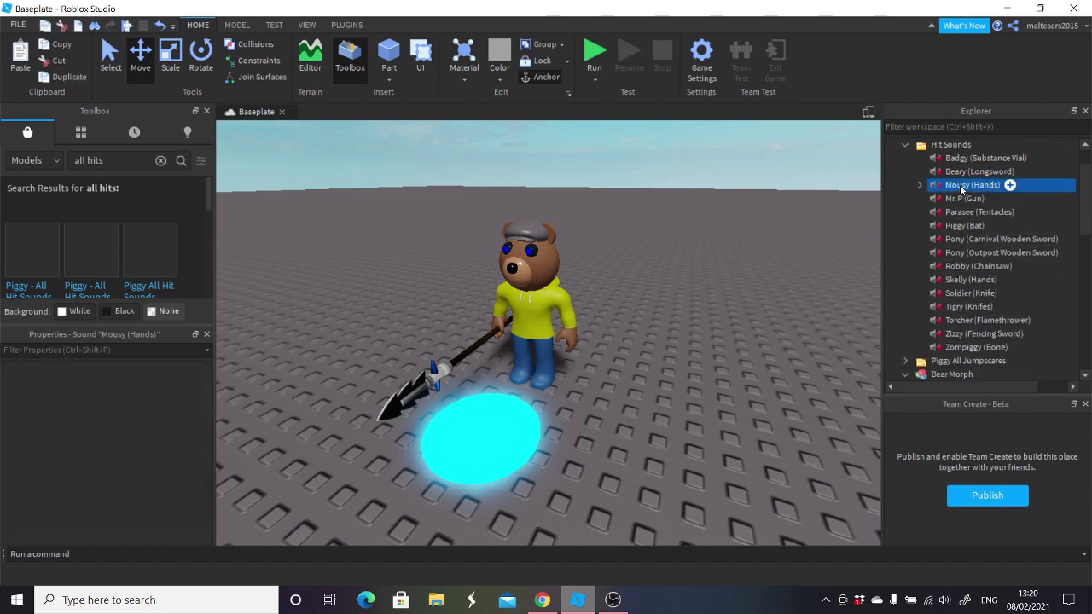
pyautogui.press('Delete')
pyautogui.click(961, 186)
pyautogui.press('Delete')
pyautogui.click(961, 186)
pyautogui.press('Delete')
pyautogui.click(961, 186)
pyautogui.press('Delete')
pyautogui.click(962, 186)
pyautogui.press('Delete')
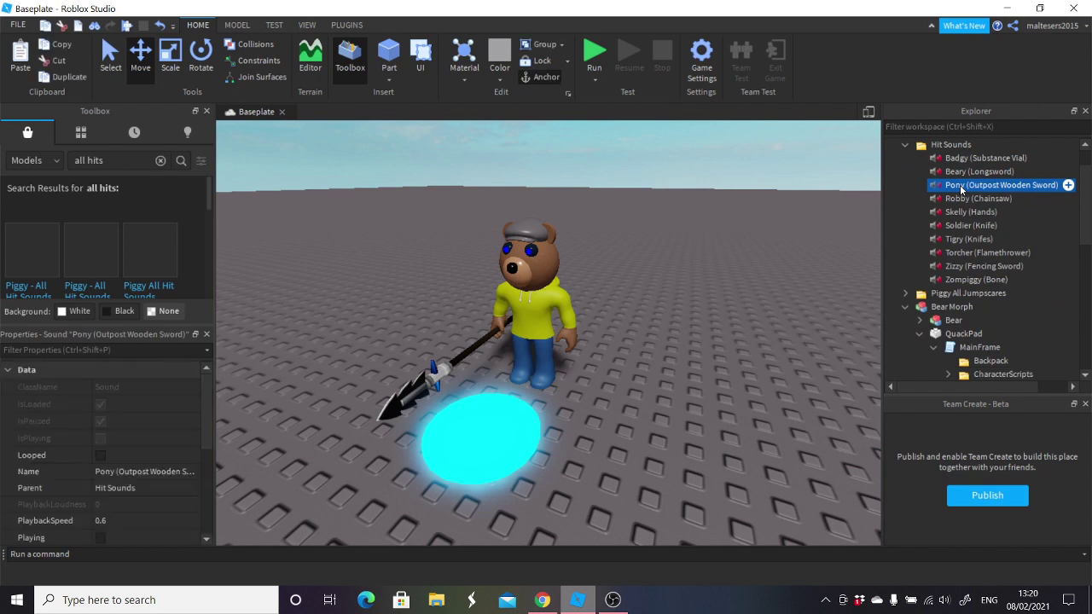
pyautogui.press('Delete')
pyautogui.click(961, 187)
pyautogui.press('Delete')
pyautogui.click(961, 187)
pyautogui.press('Delete')
pyautogui.click(961, 186)
pyautogui.press('Delete')
pyautogui.click(961, 187)
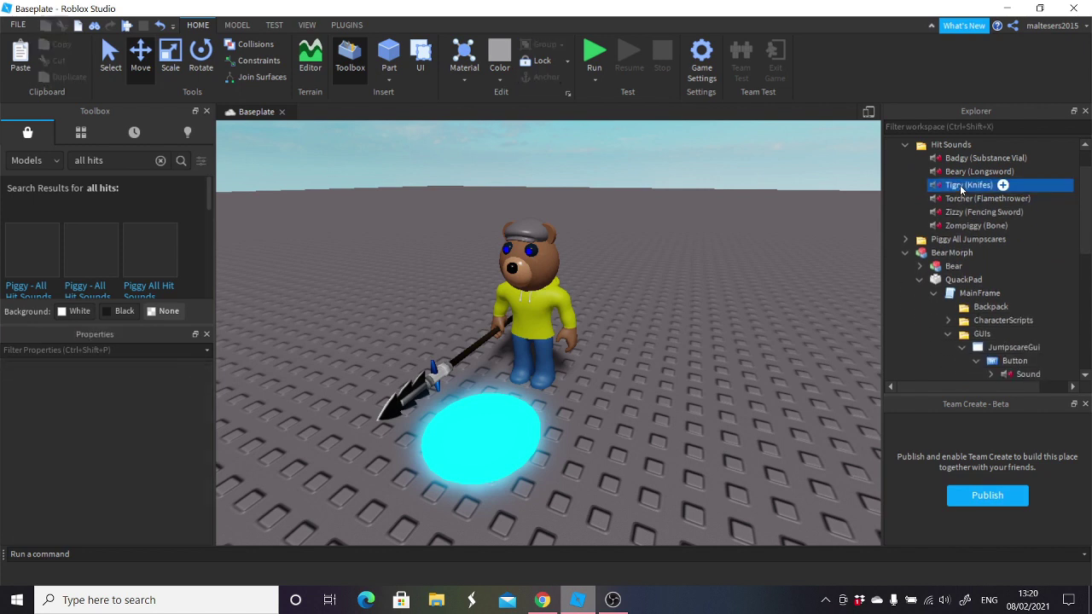
pyautogui.press('Delete')
pyautogui.press('Delete')
pyautogui.click(962, 186)
pyautogui.press('Delete')
pyautogui.click(961, 159)
pyautogui.press('Delete')
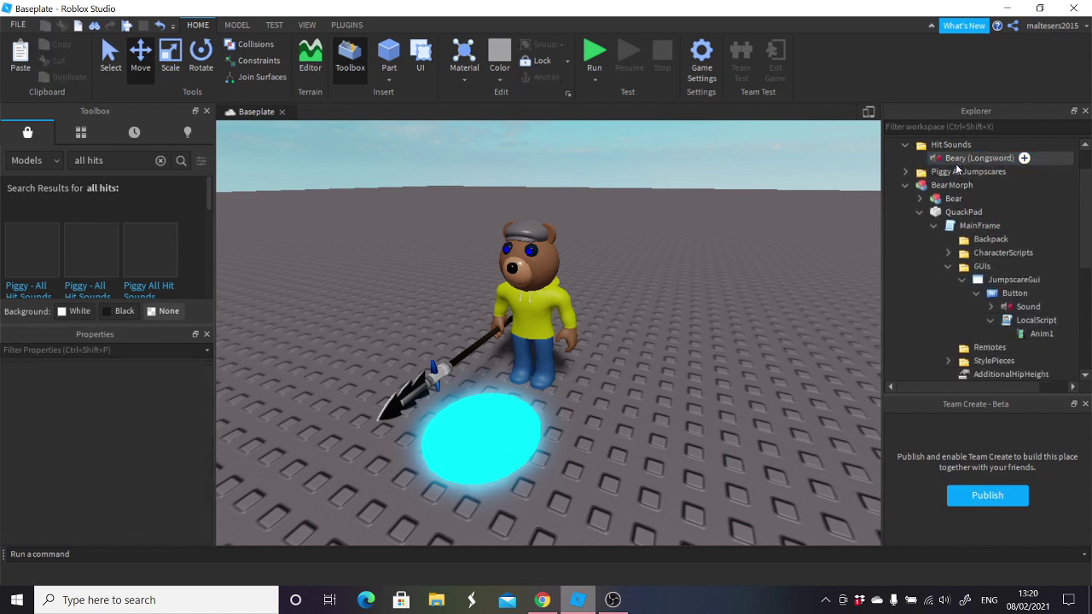
# Move the Beary (Longsword) sound into the JumpscareGui's Button and delete the Piggy All Jumpscares and Hit Sounds folders.
pyautogui.moveTo(962, 158); pyautogui.dragTo(1015, 294)
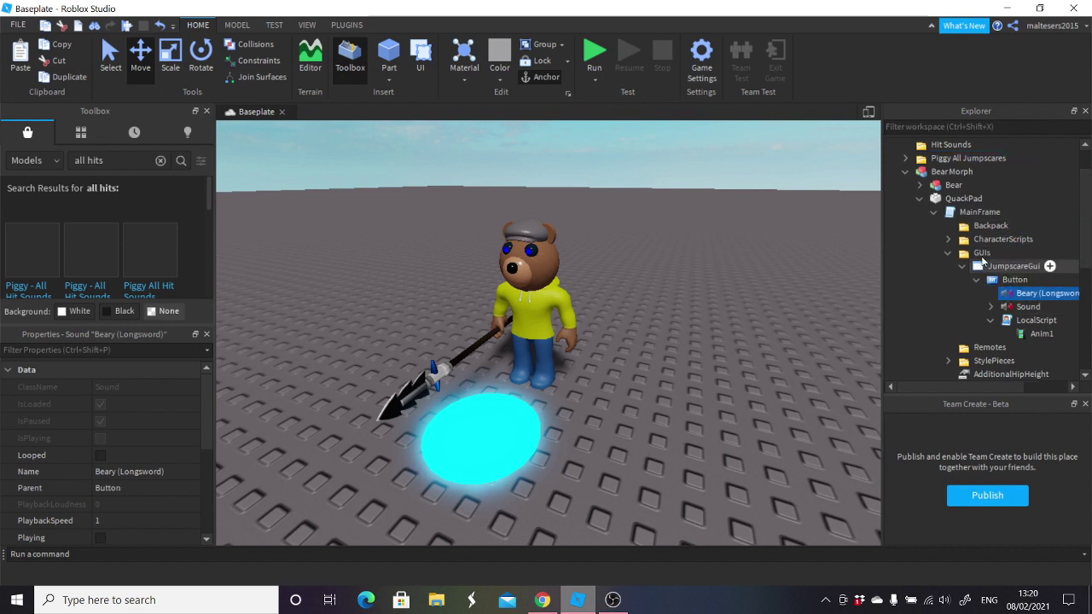
pyautogui.click(938, 159)
pyautogui.press('Delete')
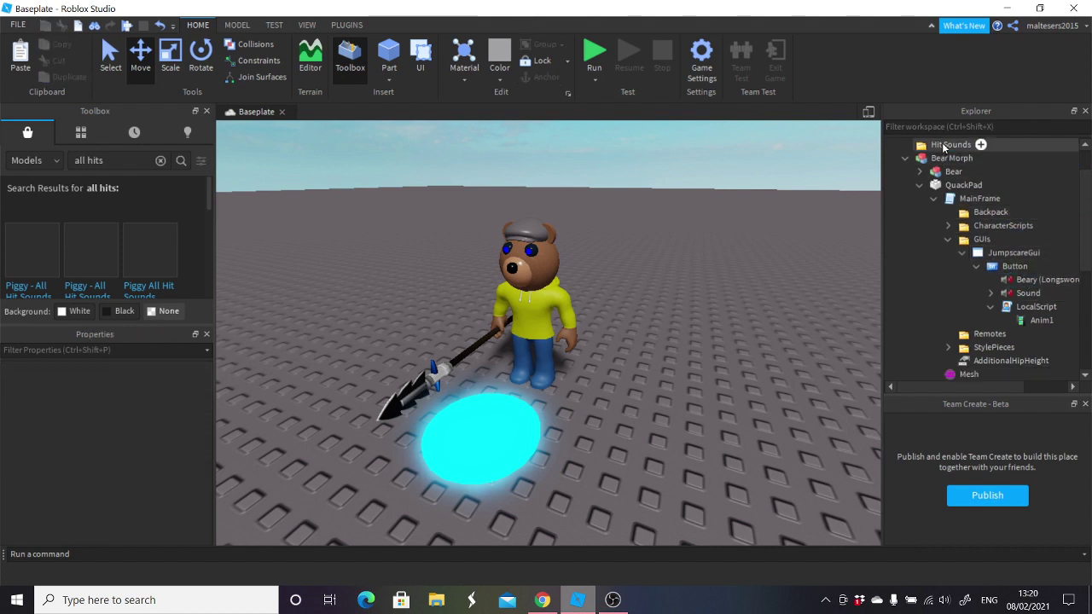
# Rename the Beary (Longsword) sound under Button to Hit.
pyautogui.click(1026, 282)
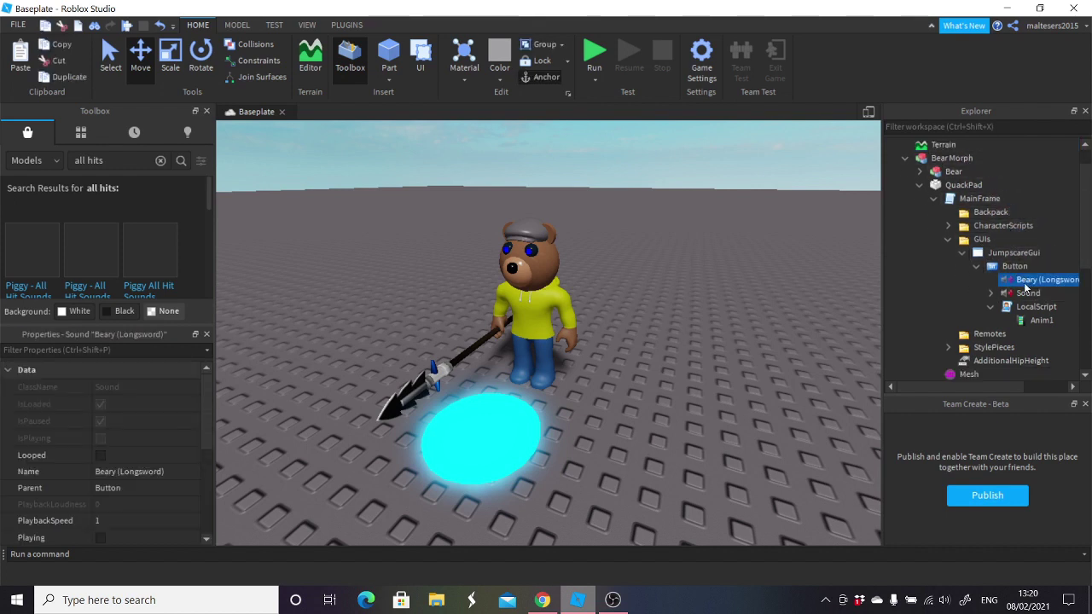
pyautogui.press('F2')
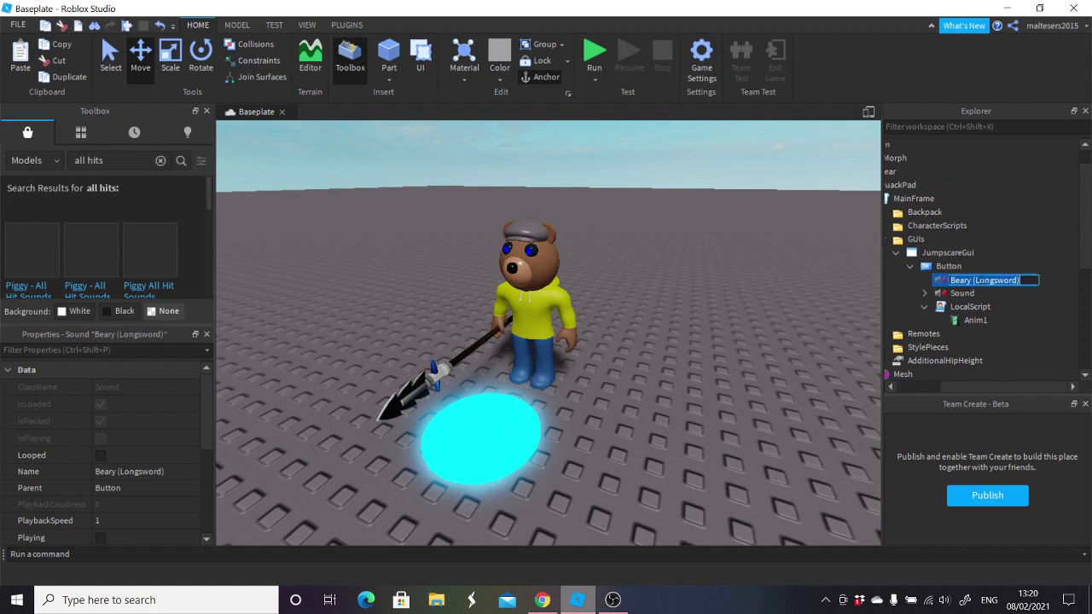
pyautogui.write('Hit')
pyautogui.press('Return')
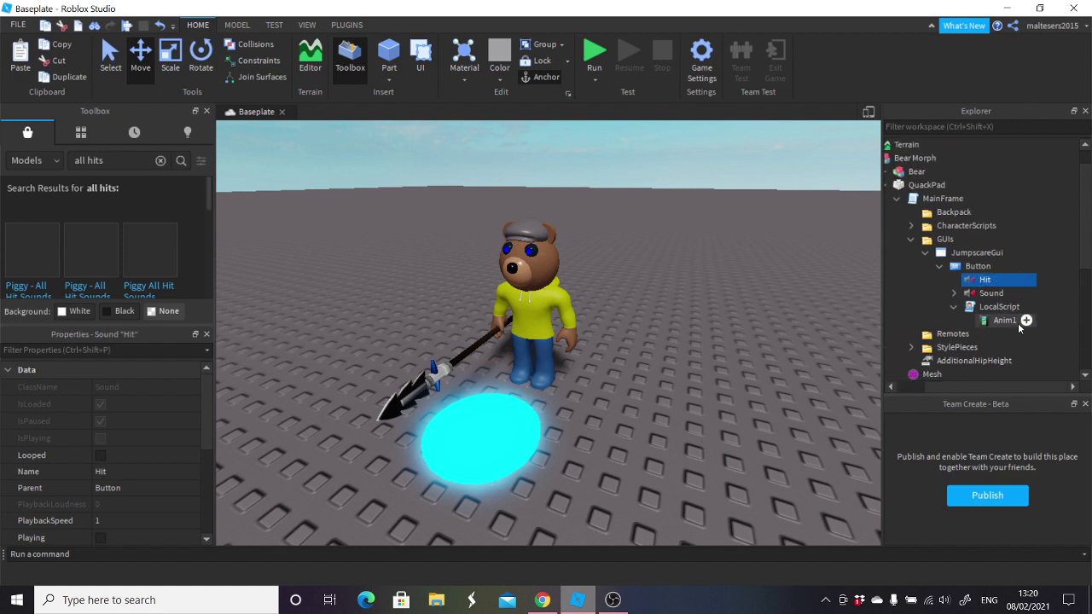
# Start a Play Here playtest and walk the character onto the glowing pad to morph into the bear.
pyautogui.click(1062, 306)
pyautogui.scroll(-3, 540, 295)
pyautogui.scroll(2, 633, 232)
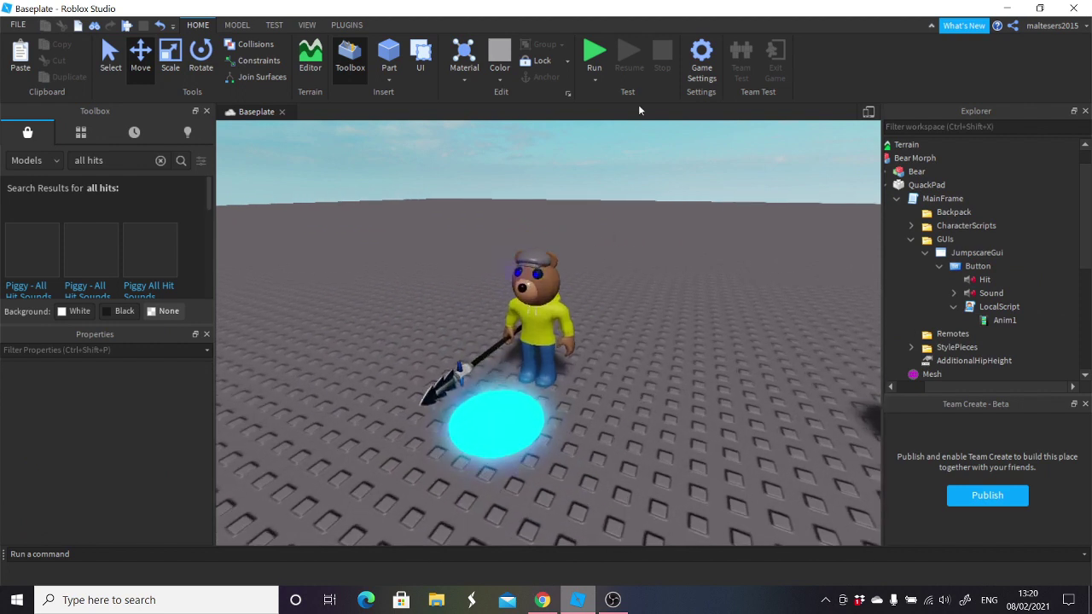
pyautogui.click(594, 79)
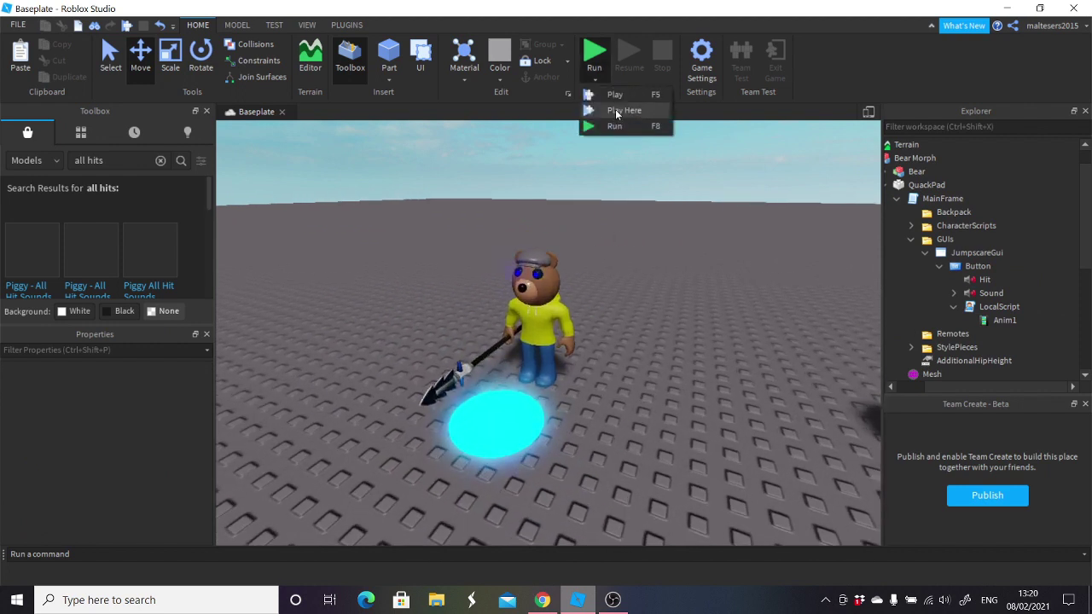
pyautogui.click(616, 111)
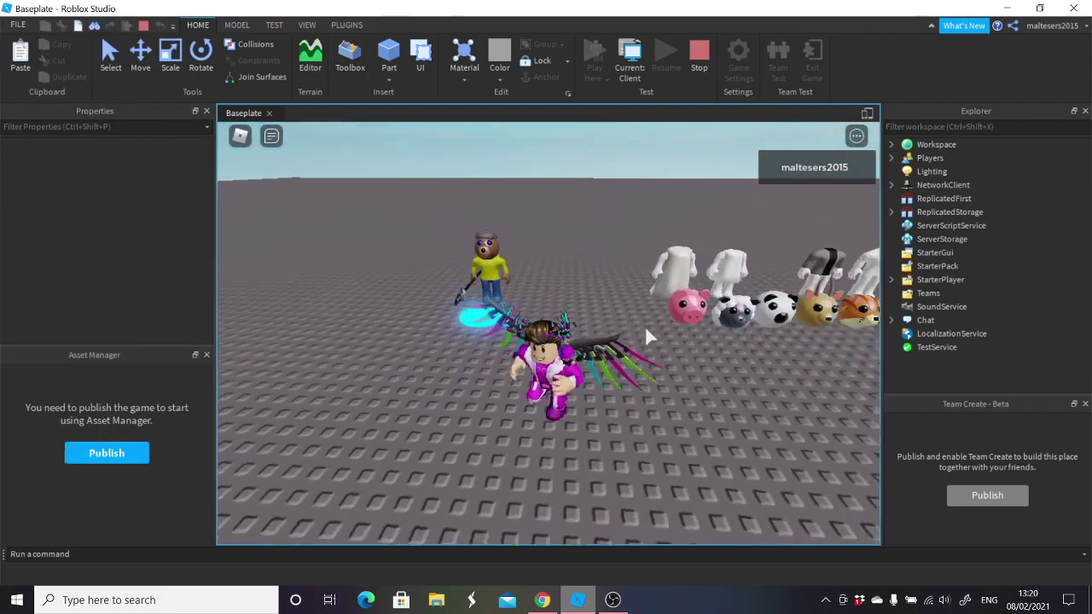
pyautogui.moveTo(644, 328); pyautogui.dragTo(644, 329, button='right')
pyautogui.press('s')
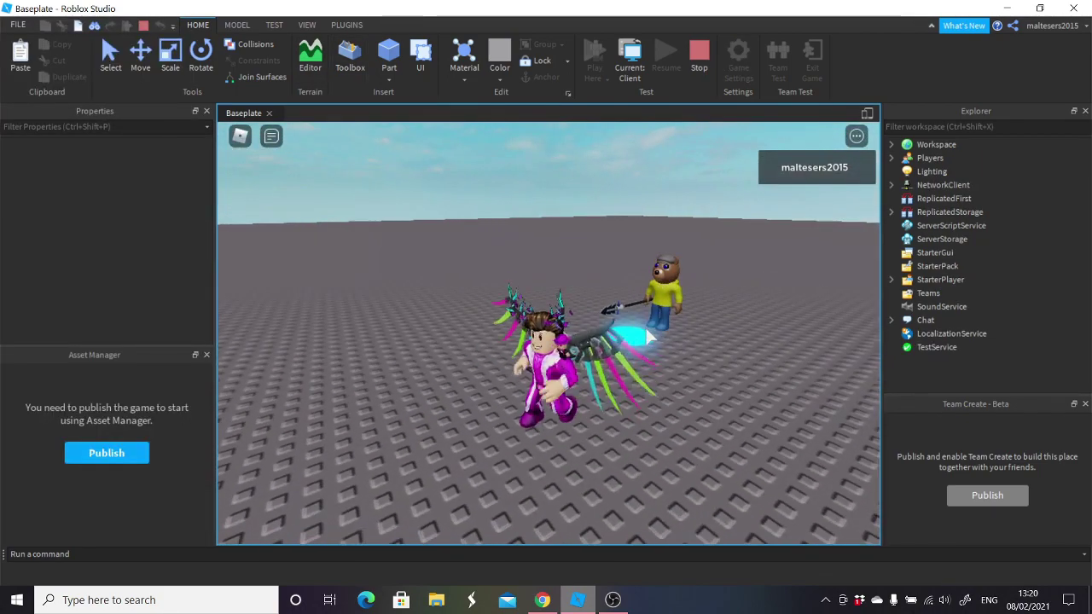
pyautogui.press('w')
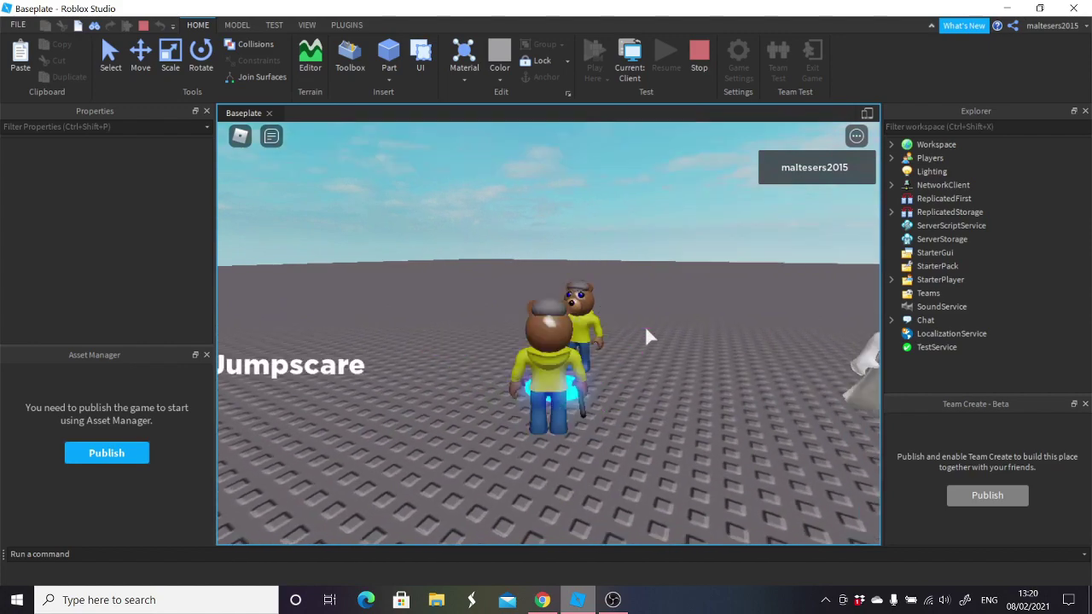
# Walk the morphed bear around the baseplate, view it from several angles to check the morph, and stop the playtest.
pyautogui.press('s')
pyautogui.press('a')
pyautogui.moveTo(644, 325); pyautogui.dragTo(644, 328, button='right')
pyautogui.press('s')
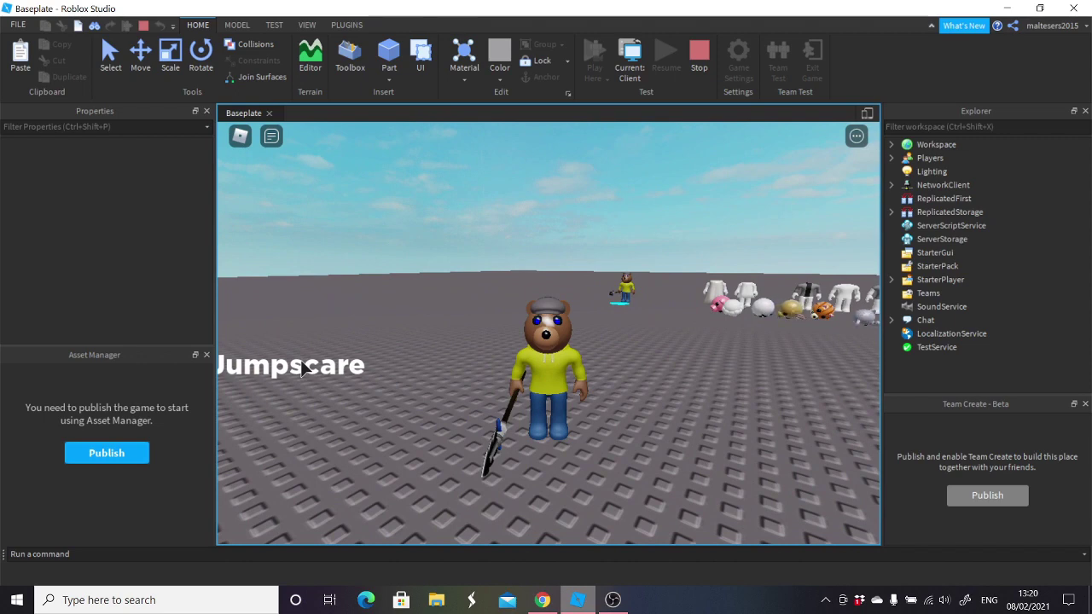
pyautogui.press('s')
pyautogui.moveTo(458, 359); pyautogui.dragTo(458, 359, button='right')
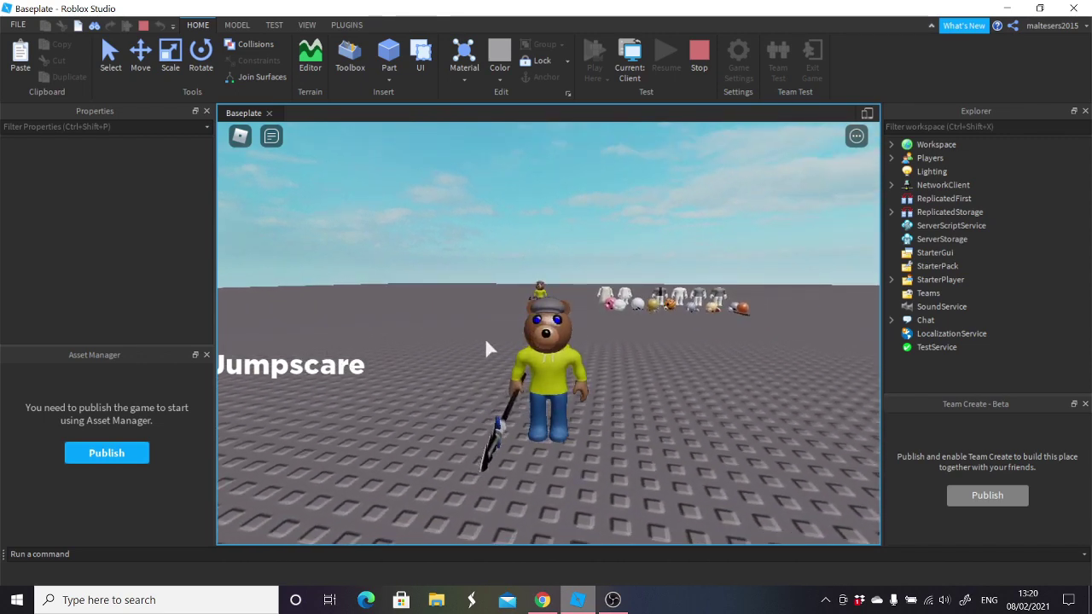
pyautogui.press('w')
pyautogui.moveTo(502, 330); pyautogui.dragTo(502, 330, button='right')
pyautogui.press('s')
pyautogui.moveTo(391, 357); pyautogui.dragTo(446, 346, button='right')
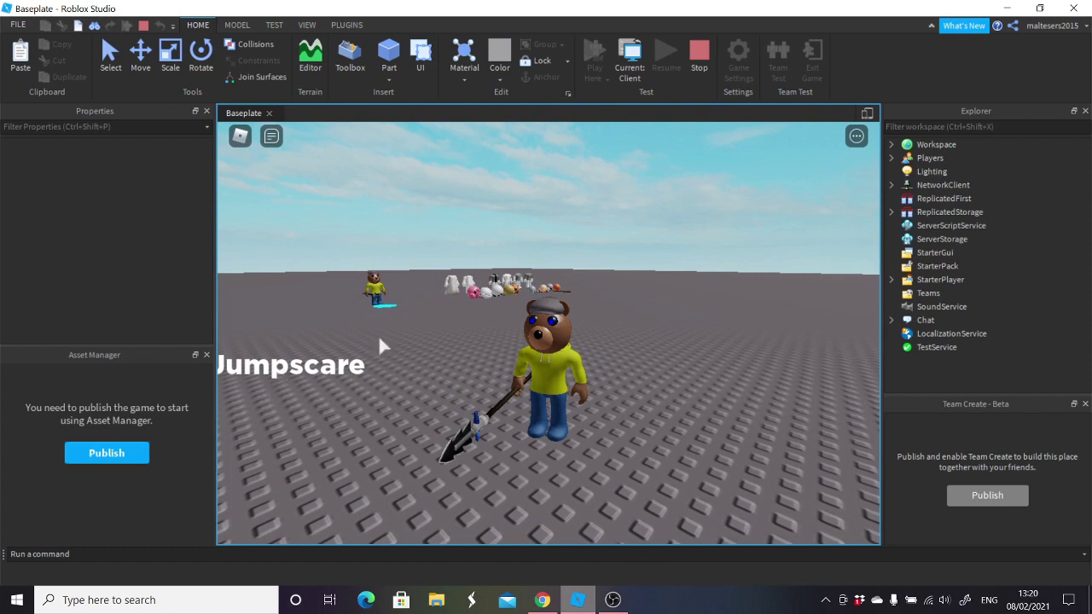
pyautogui.click(697, 68)
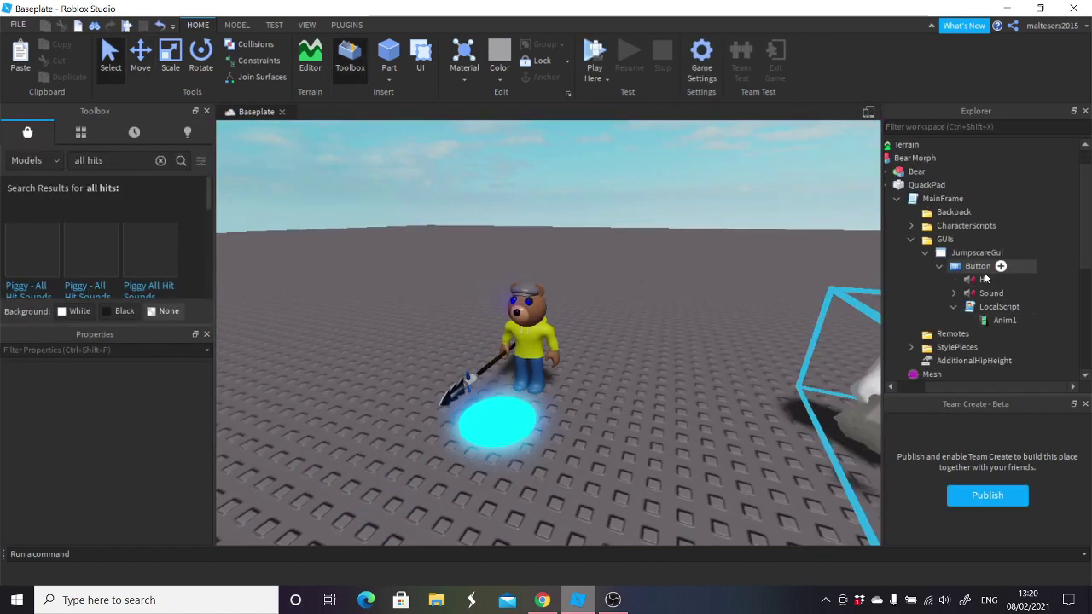
# Delete the Hit sound from the JumpscareGui's Button and insert the second Piggy - All Hit Sounds model.
pyautogui.click(983, 279)
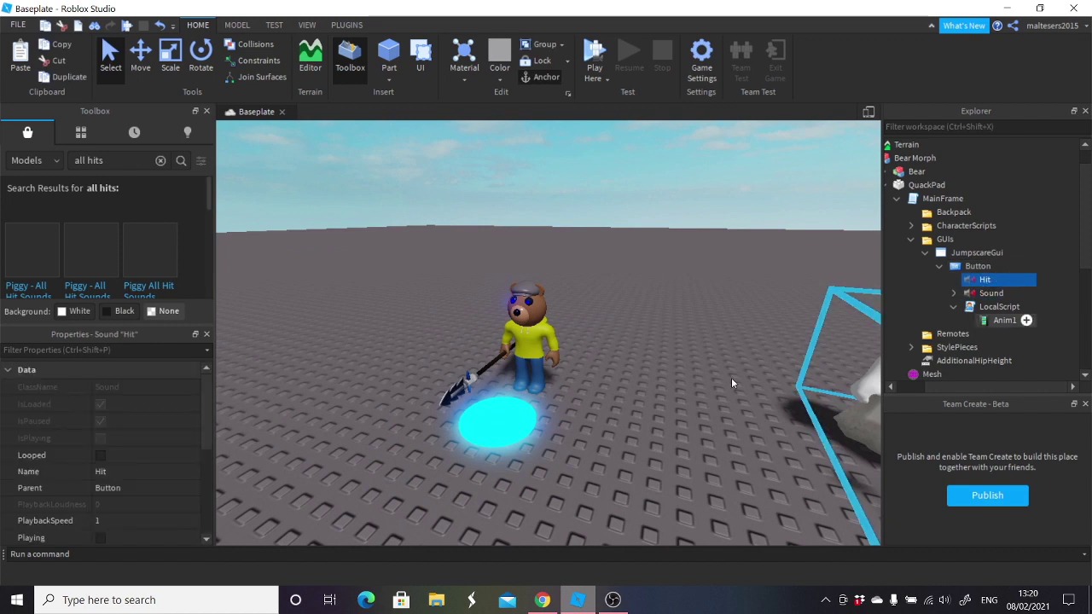
pyautogui.press('Delete')
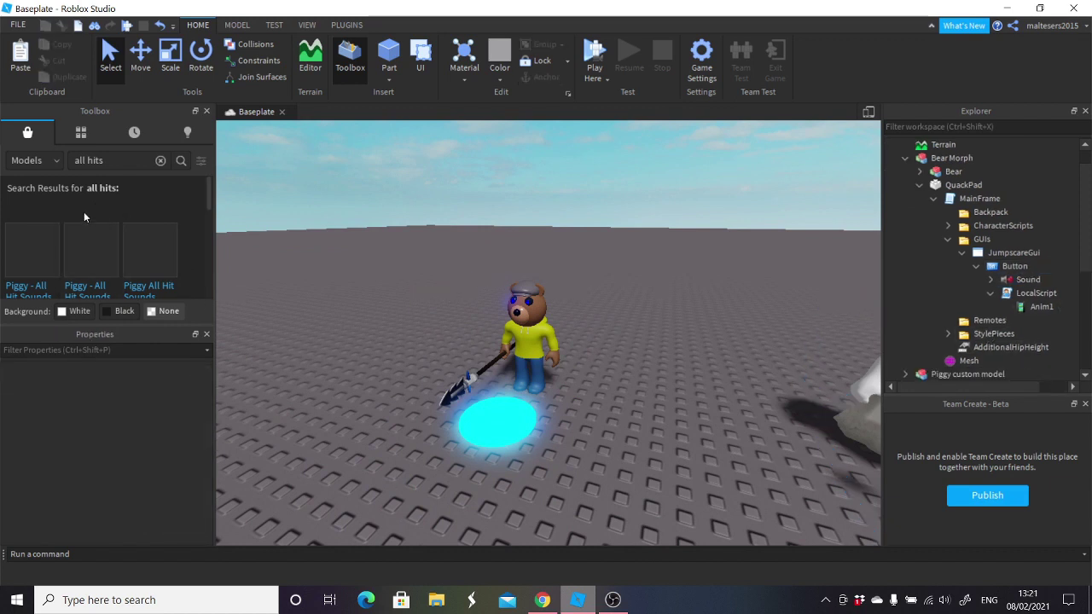
pyautogui.click(94, 253)
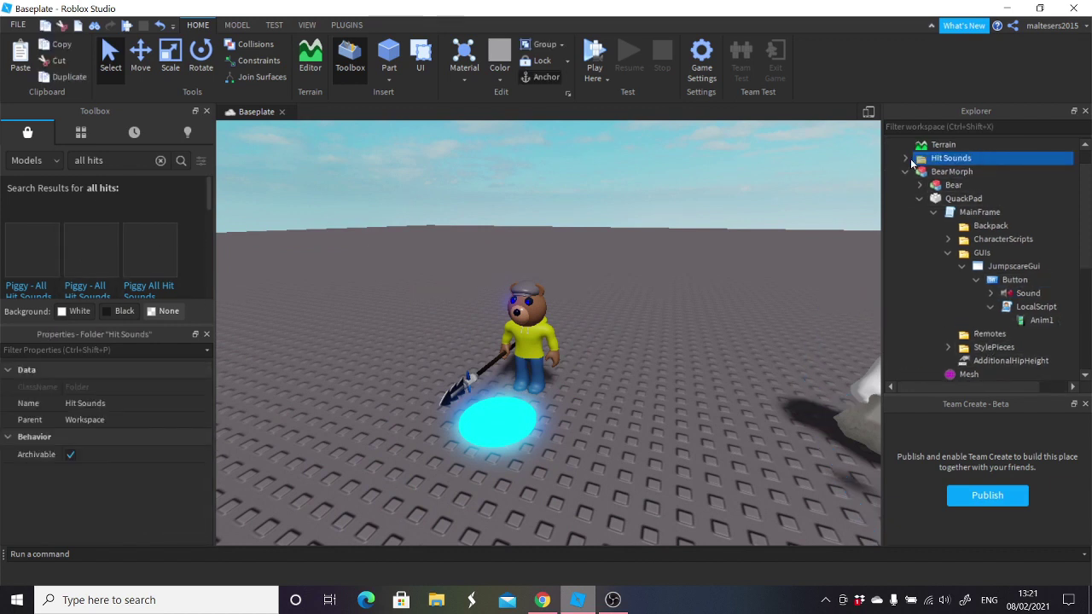
# Browse the newly inserted Hit Sounds folder and inspect the properties of the Soldier (Knife) sound.
pyautogui.doubleClick(979, 158)
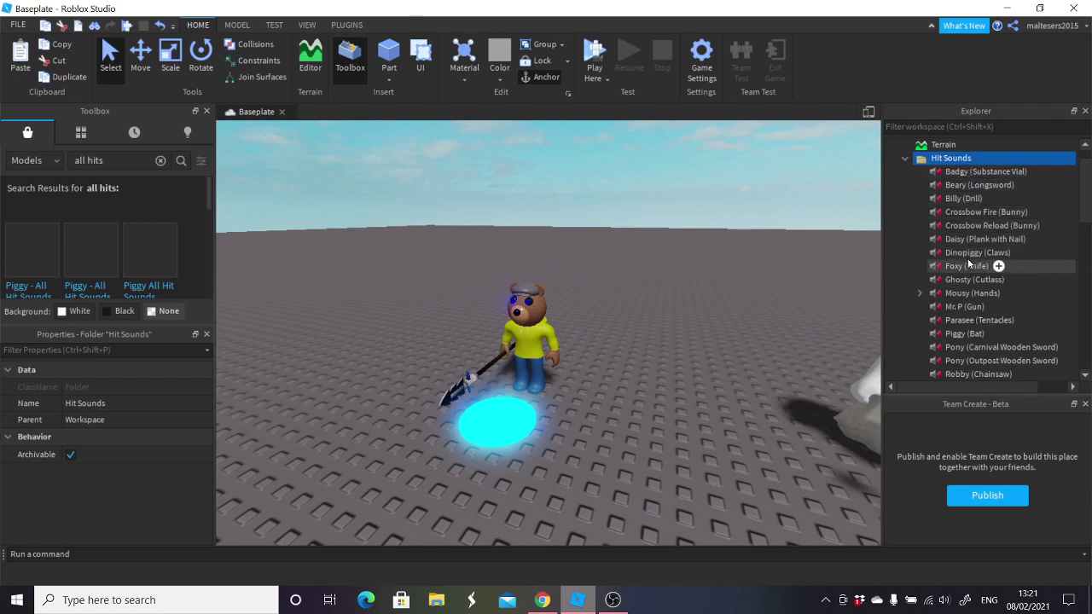
pyautogui.scroll(-1, 969, 265)
pyautogui.scroll(-2, 977, 270)
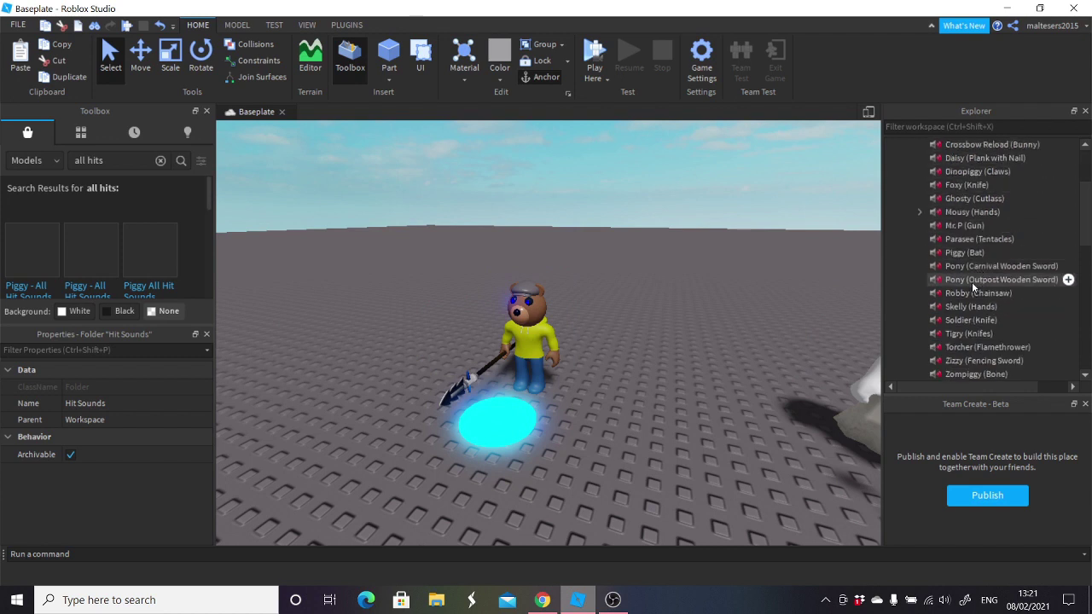
pyautogui.click(965, 280)
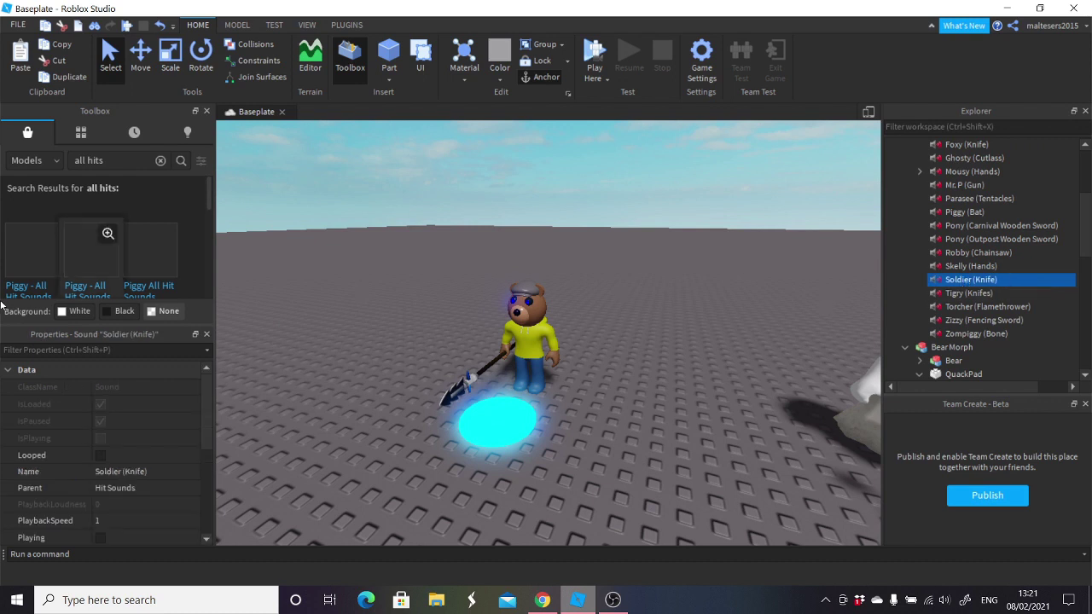
pyautogui.scroll(-4, 103, 511)
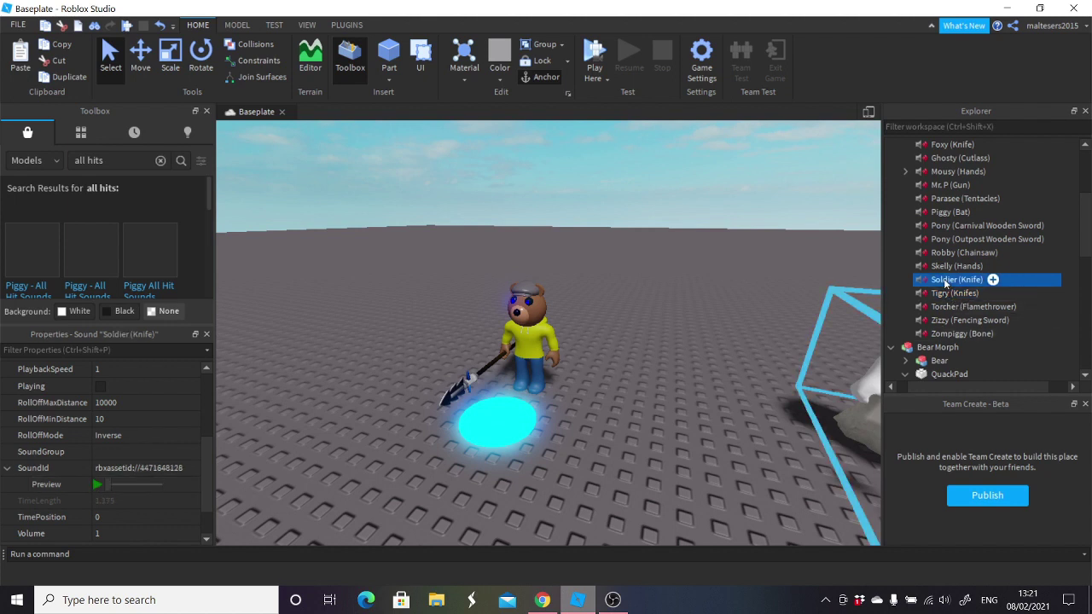
# Move the Tigry (Knifes) sound from the Hit Sounds folder into the JumpscareGui's Button.
pyautogui.moveTo(954, 292); pyautogui.dragTo(1012, 329)
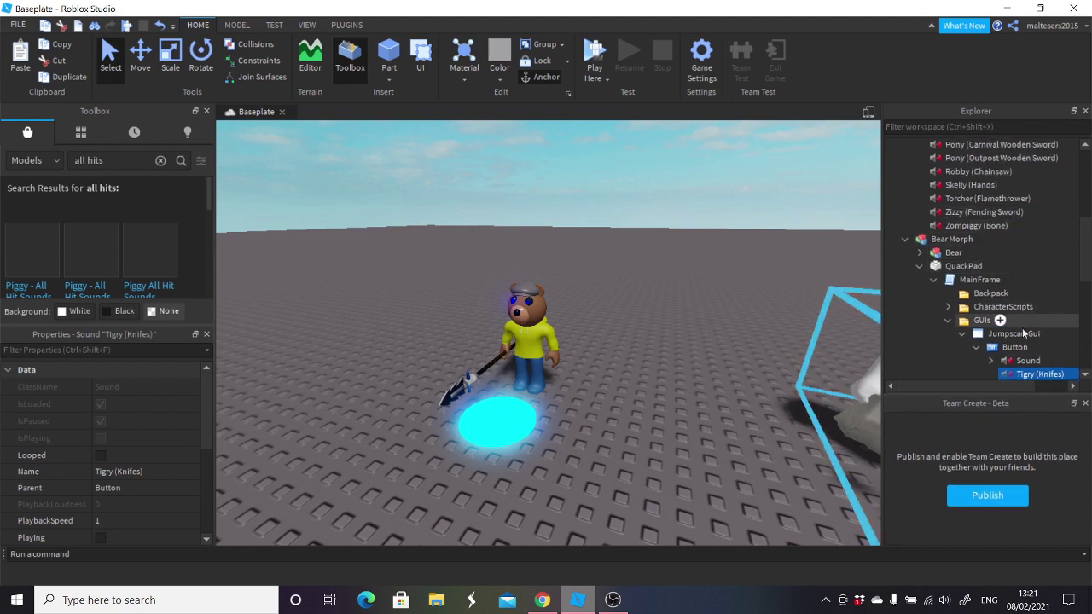
pyautogui.moveTo(1002, 388); pyautogui.dragTo(1041, 294)
pyautogui.scroll(1, 1055, 278)
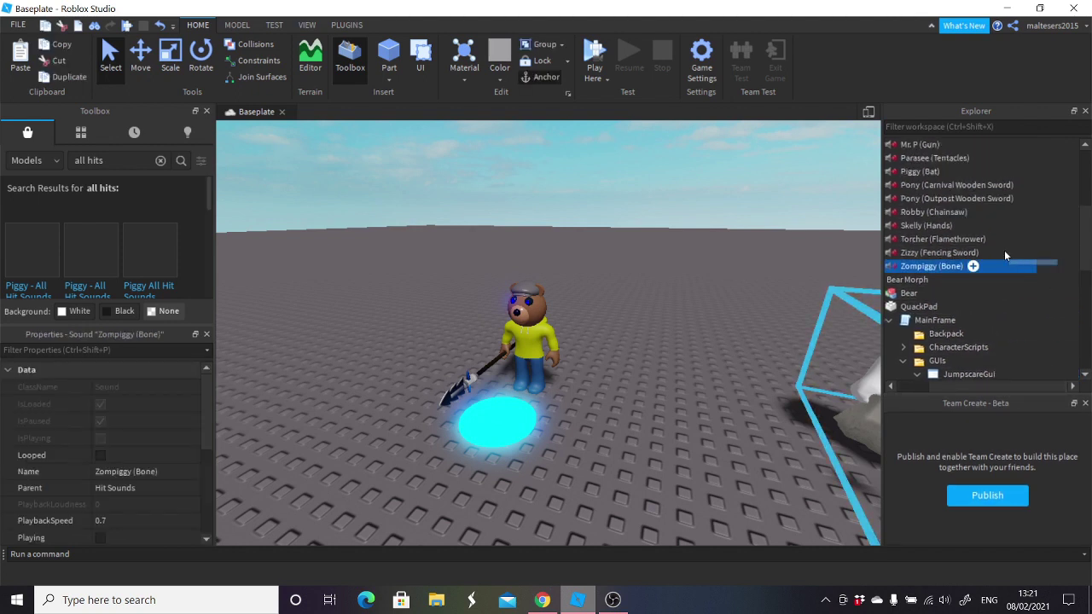
pyautogui.moveTo(1004, 250); pyautogui.dragTo(929, 226)
pyautogui.scroll(-1, 981, 264)
pyautogui.click(1024, 279)
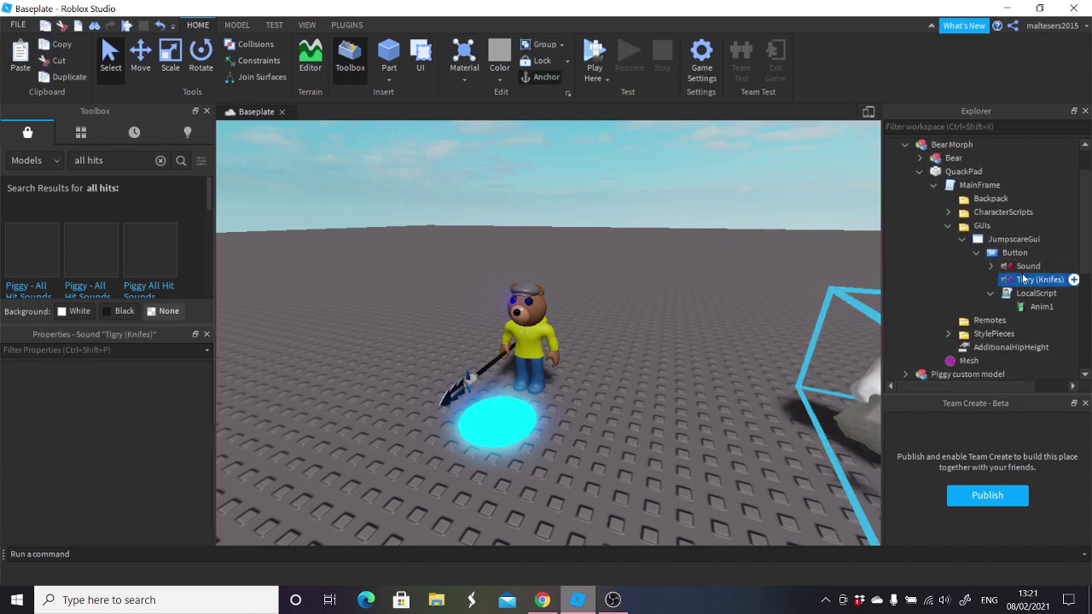
# Rename the Tigry (Knifes) sound under the JumpscareGui's Button to Hit.
pyautogui.click(1073, 279)
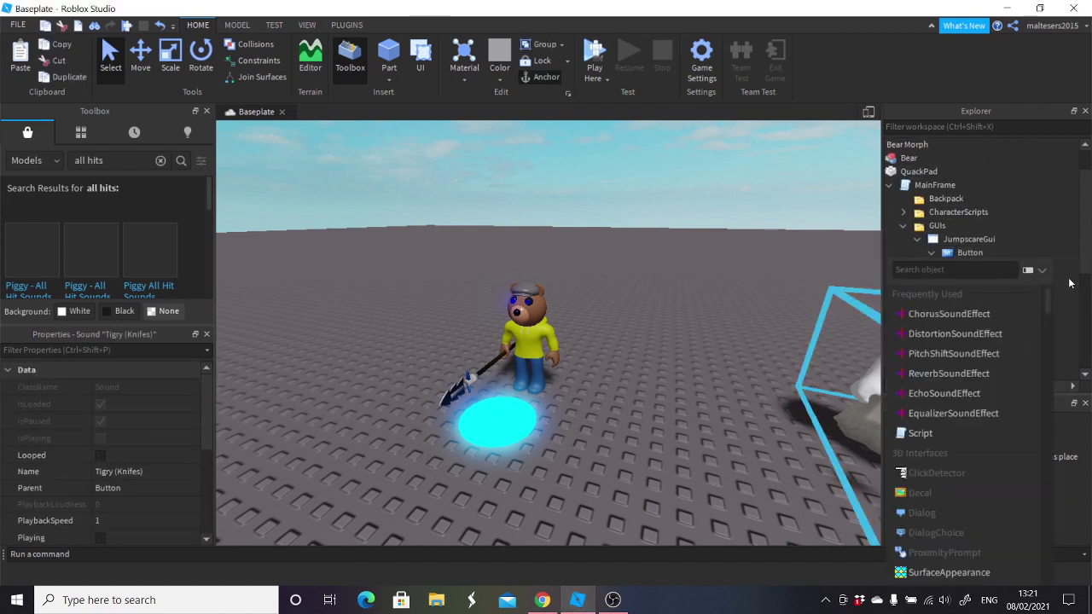
pyautogui.click(996, 285)
pyautogui.click(996, 281)
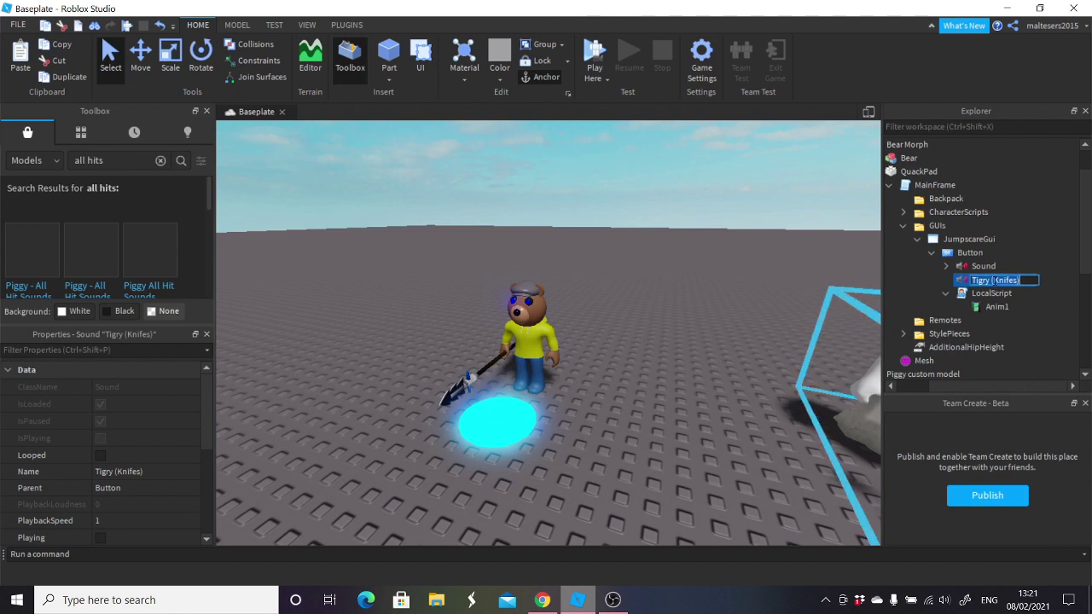
pyautogui.press('Return')
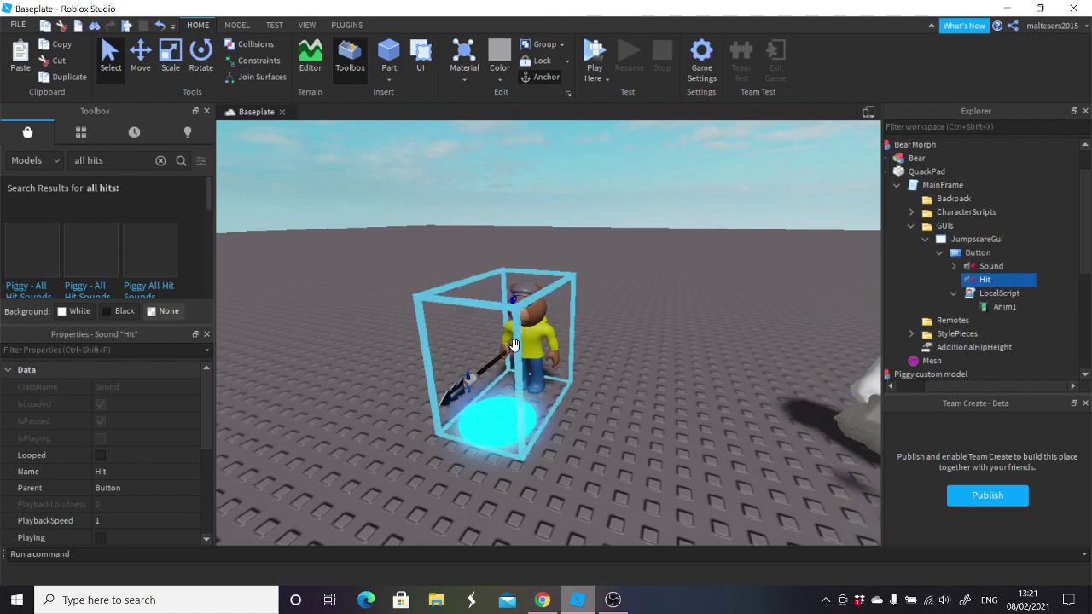
# Review the Hit sound's properties and preview the audio of the Button's jumpscare Sound.
pyautogui.scroll(-2, 104, 454)
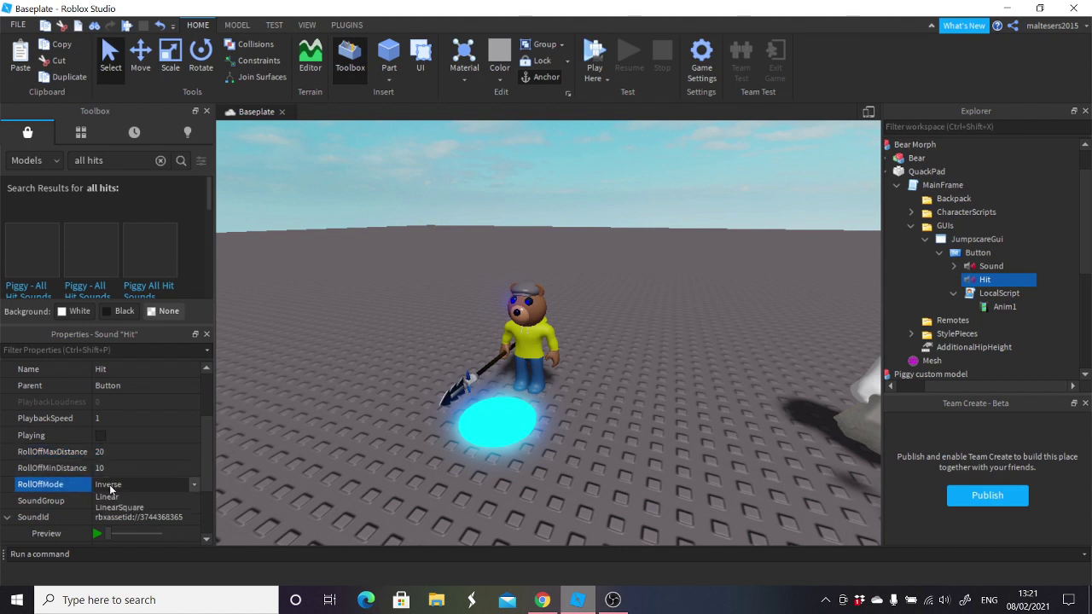
pyautogui.scroll(-2, 110, 490)
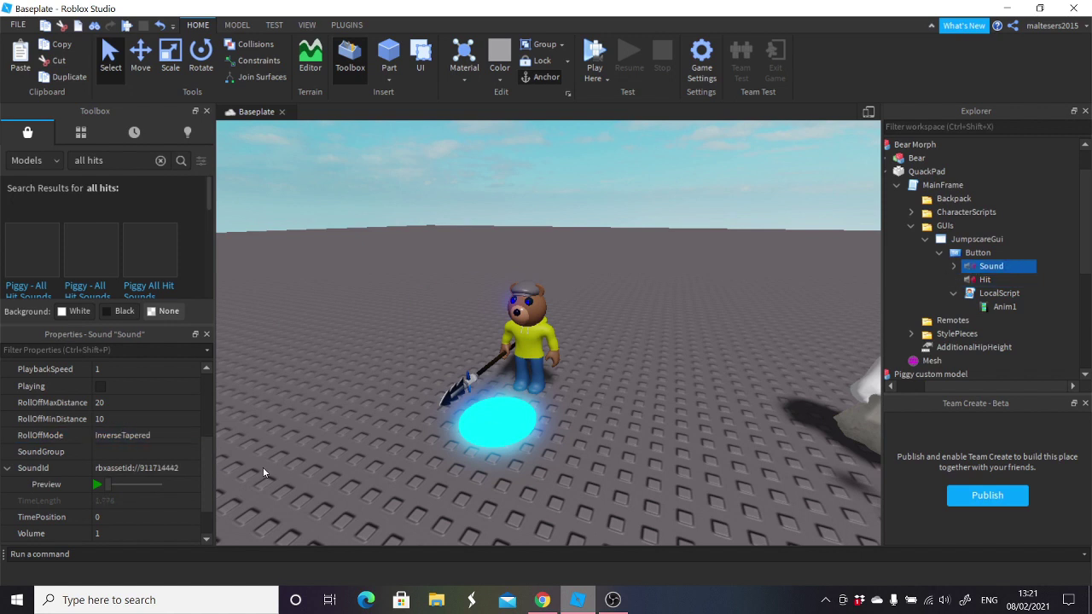
pyautogui.scroll(-1, 110, 505)
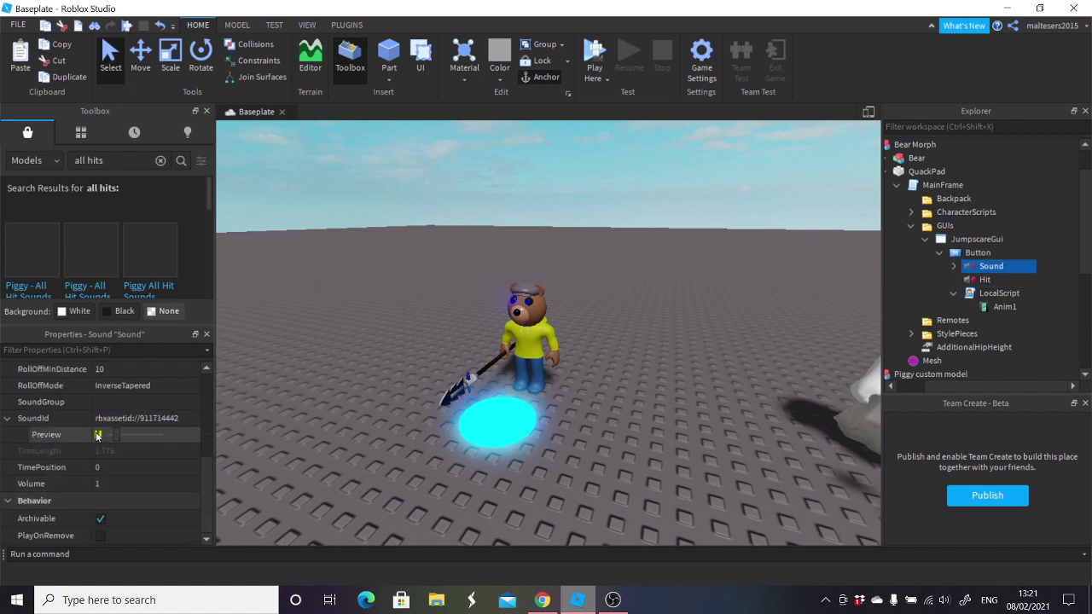
# Run a Play Here playtest, morph into the bear to test it with the new sounds, and stop the playtest.
pyautogui.moveTo(628, 262); pyautogui.dragTo(625, 132, button='right')
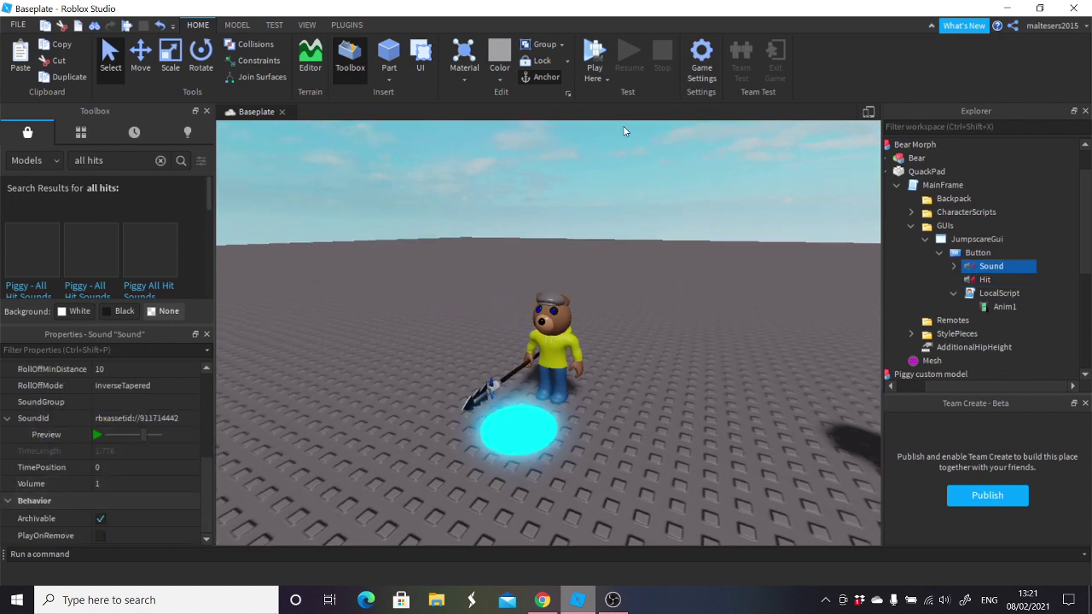
pyautogui.click(602, 57)
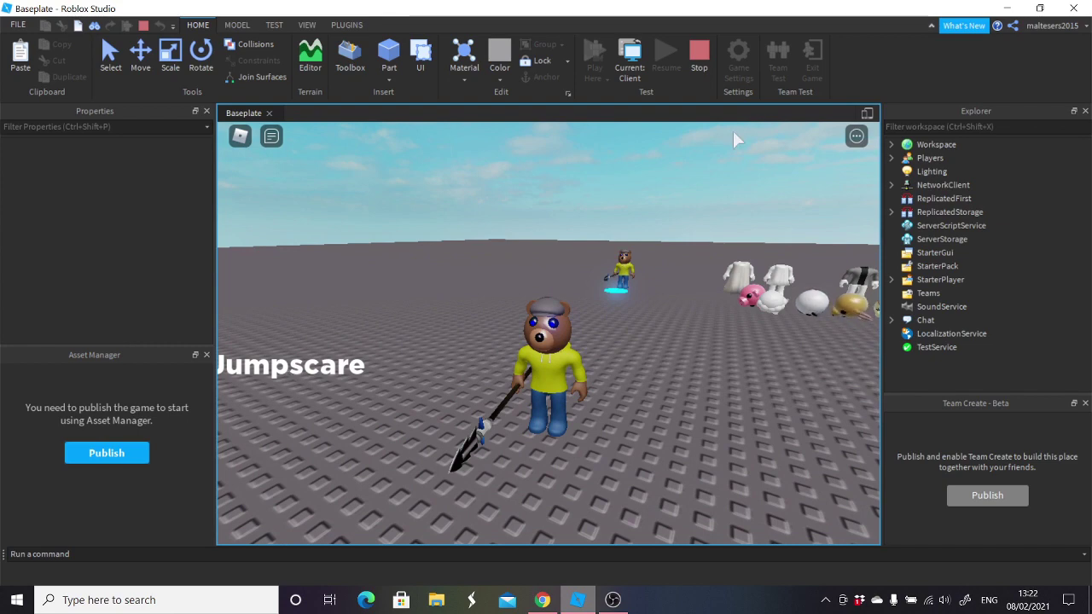
pyautogui.click(701, 80)
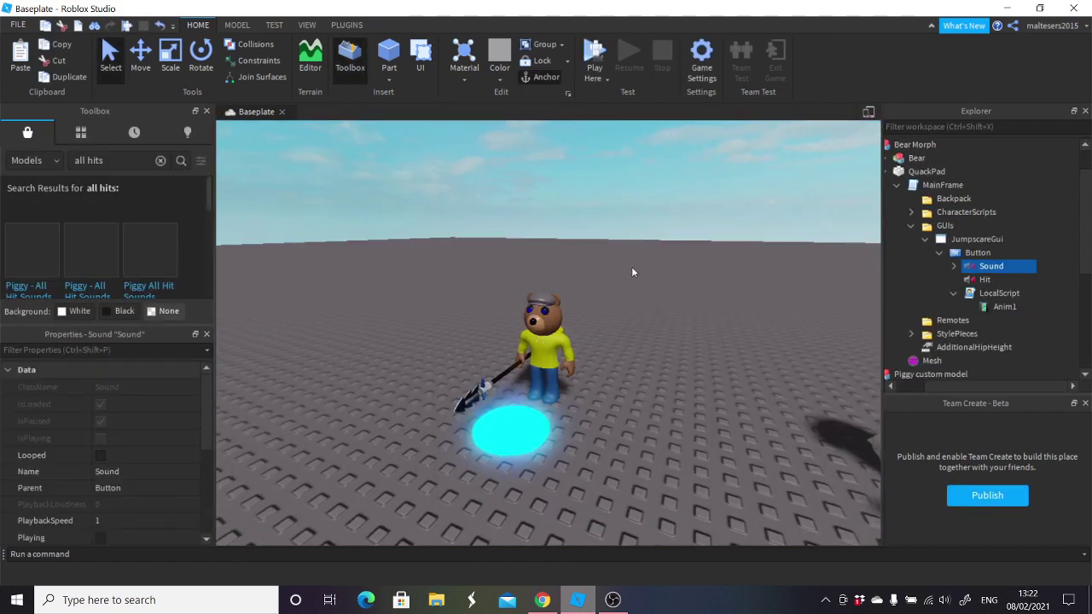
# Look over the finished bear morph and the spare heads, bodies and accessories on the baseplate from several angles and distances.
pyautogui.moveTo(633, 272); pyautogui.dragTo(632, 272, button='right')
pyautogui.moveTo(605, 316); pyautogui.dragTo(585, 344, button='right')
pyautogui.scroll(2, 585, 344)
pyautogui.scroll(-5, 638, 313)
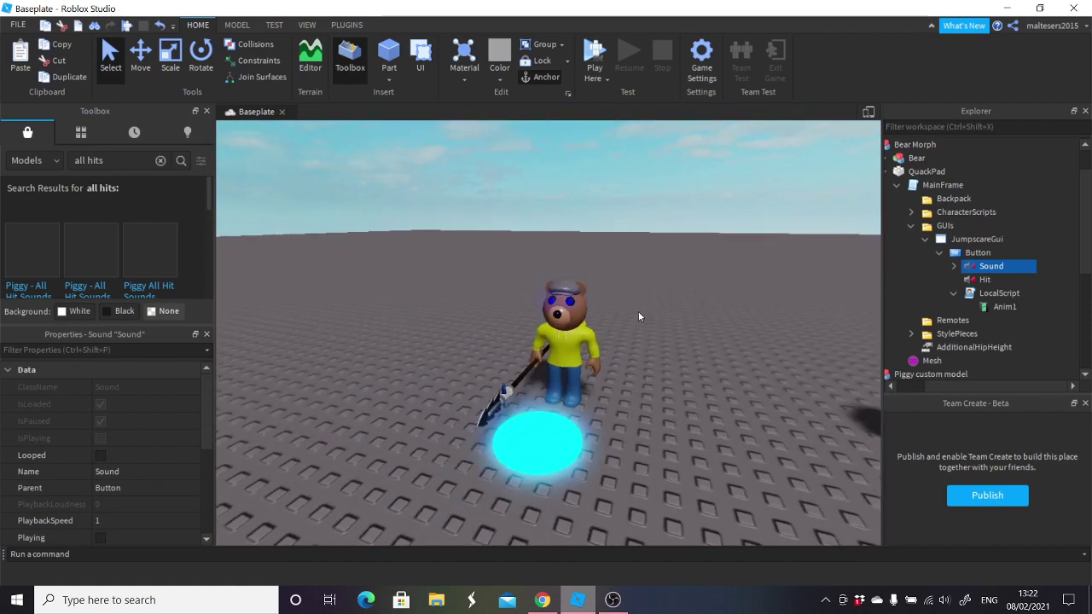
pyautogui.moveTo(638, 317); pyautogui.dragTo(546, 322, button='right')
pyautogui.scroll(2, 624, 324)
pyautogui.scroll(-2, 591, 314)
pyautogui.scroll(2, 594, 318)
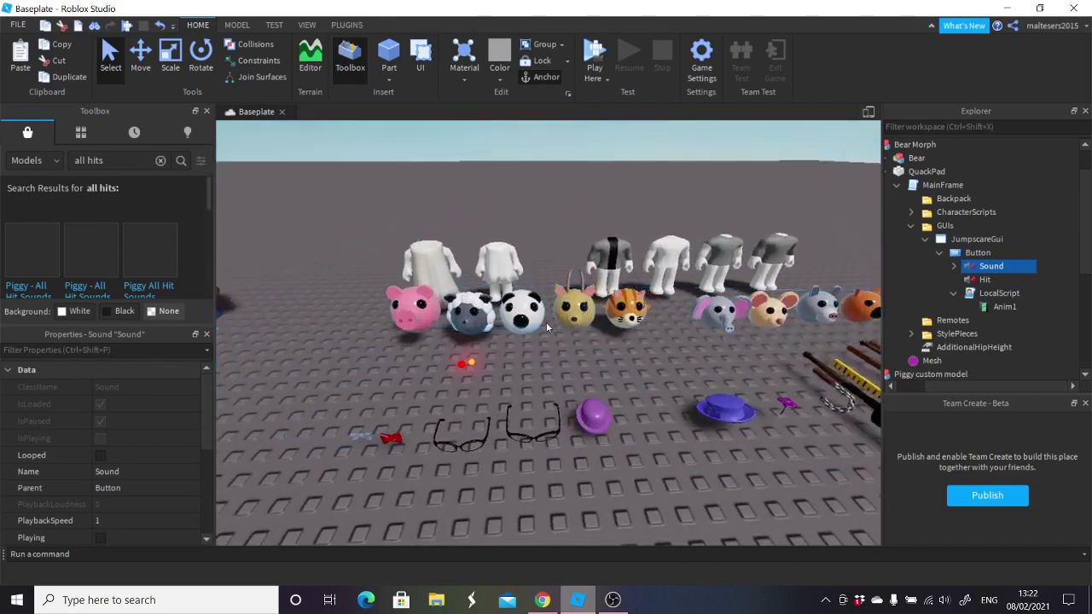
pyautogui.scroll(-3, 545, 322)
pyautogui.scroll(2, 734, 341)
pyautogui.scroll(-3, 498, 368)
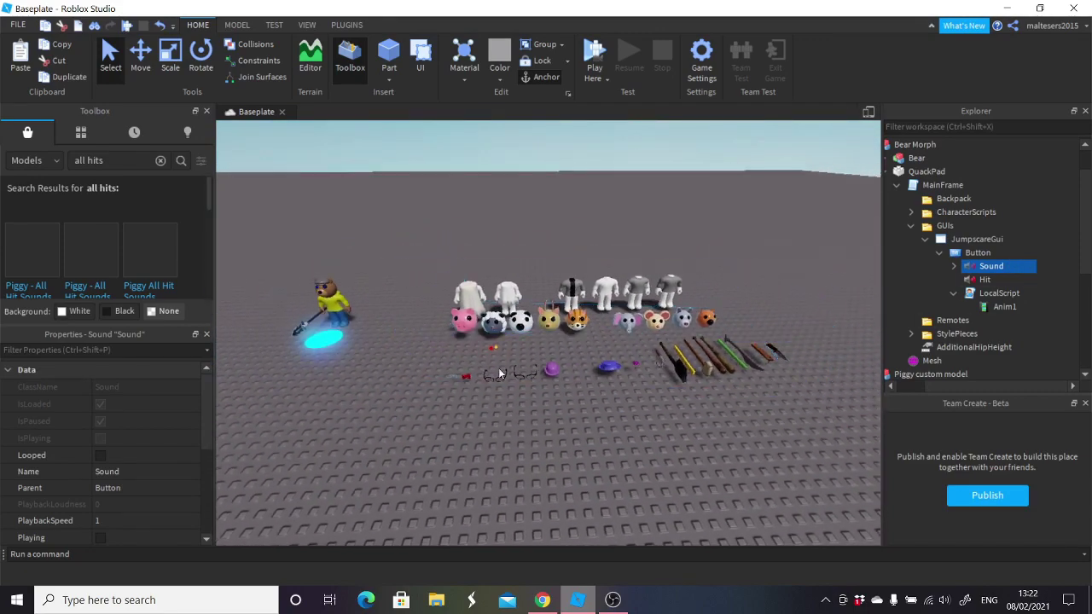
pyautogui.moveTo(498, 367); pyautogui.dragTo(503, 362, button='right')
pyautogui.scroll(5, 569, 382)
pyautogui.scroll(4, 568, 383)
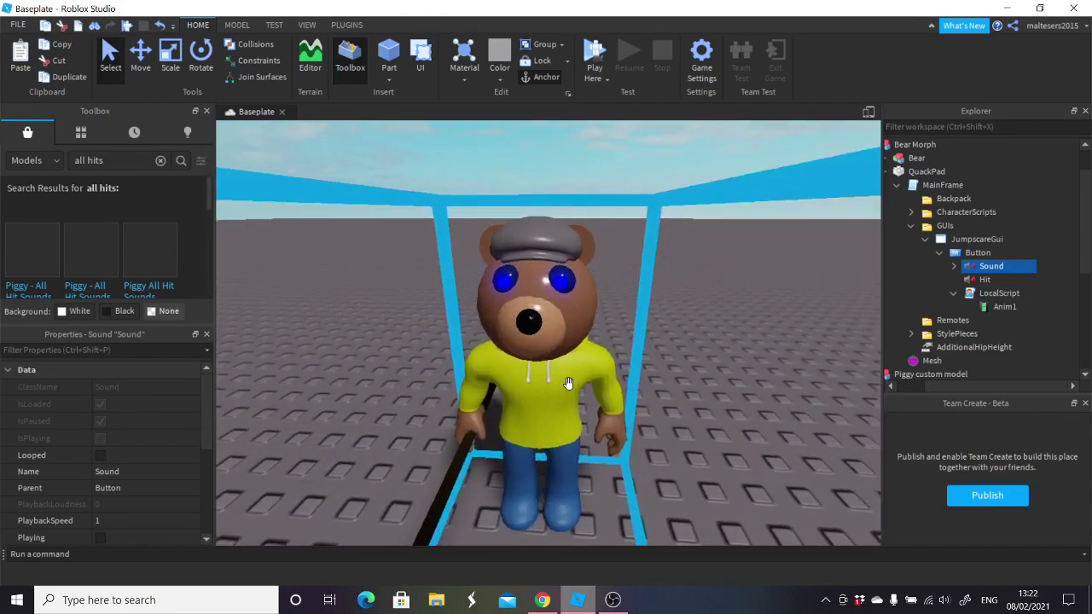
pyautogui.moveTo(568, 383)
pyautogui.mouseDown(button='right')
pyautogui.moveTo(555, 383)
pyautogui.moveTo(577, 374)
pyautogui.moveTo(626, 432)
pyautogui.moveTo(577, 414)
pyautogui.moveTo(527, 421)
pyautogui.moveTo(560, 397)
pyautogui.mouseUp(button='right')
pyautogui.scroll(-5, 568, 383)
pyautogui.scroll(6, 569, 383)
pyautogui.scroll(-4, 568, 382)
pyautogui.scroll(-5, 568, 383)
pyautogui.click(577, 374)
pyautogui.scroll(3, 577, 375)
pyautogui.scroll(5, 577, 374)
pyautogui.scroll(-3, 584, 416)
pyautogui.scroll(-5, 583, 414)
pyautogui.scroll(4, 576, 414)
# Duplicate the Bear Morph model and move the copy beside the original.
pyautogui.click(501, 400)
pyautogui.scroll(2, 502, 400)
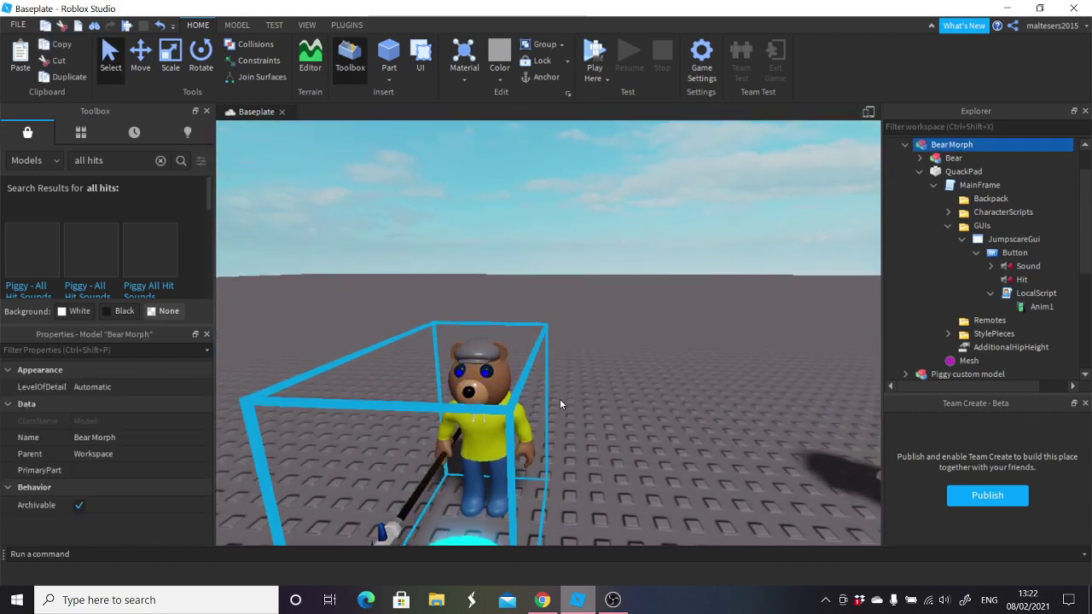
pyautogui.scroll(3, 560, 398)
pyautogui.scroll(-5, 561, 398)
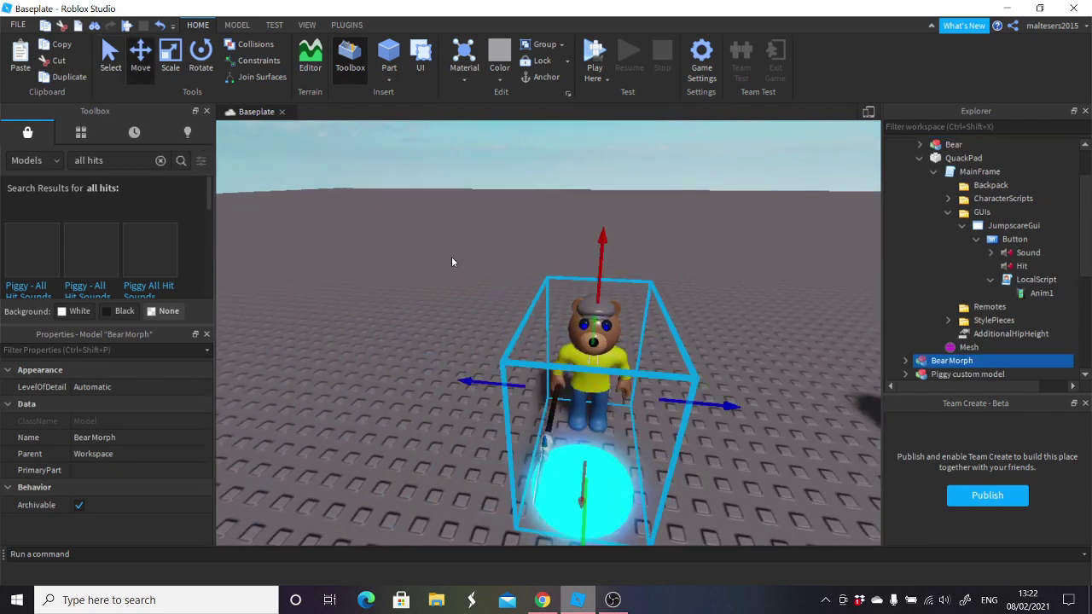
pyautogui.moveTo(487, 372); pyautogui.dragTo(353, 370)
pyautogui.click(681, 398)
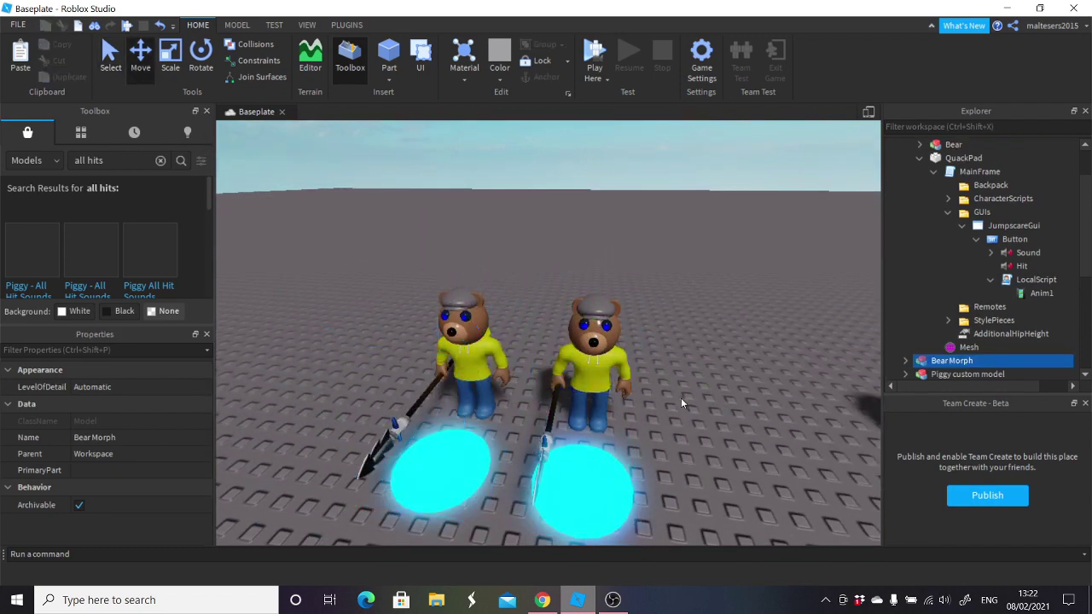
# Select the duplicated Bear Morph and expand it down to the parts of its Bear model.
pyautogui.scroll(5, 648, 375)
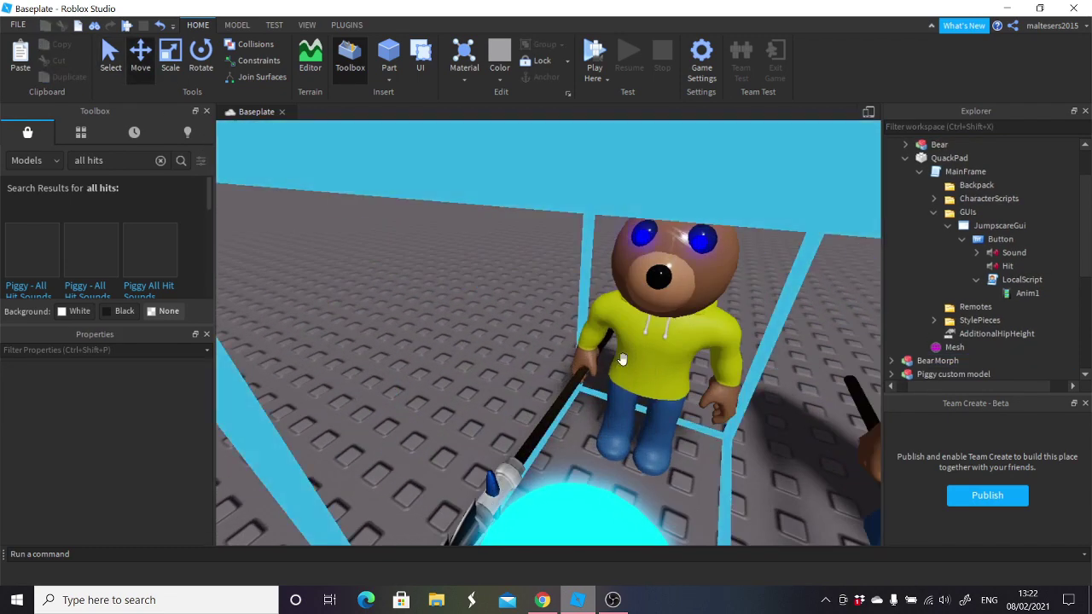
pyautogui.click(623, 358)
pyautogui.moveTo(623, 358); pyautogui.dragTo(622, 351, button='right')
pyautogui.scroll(-3, 622, 351)
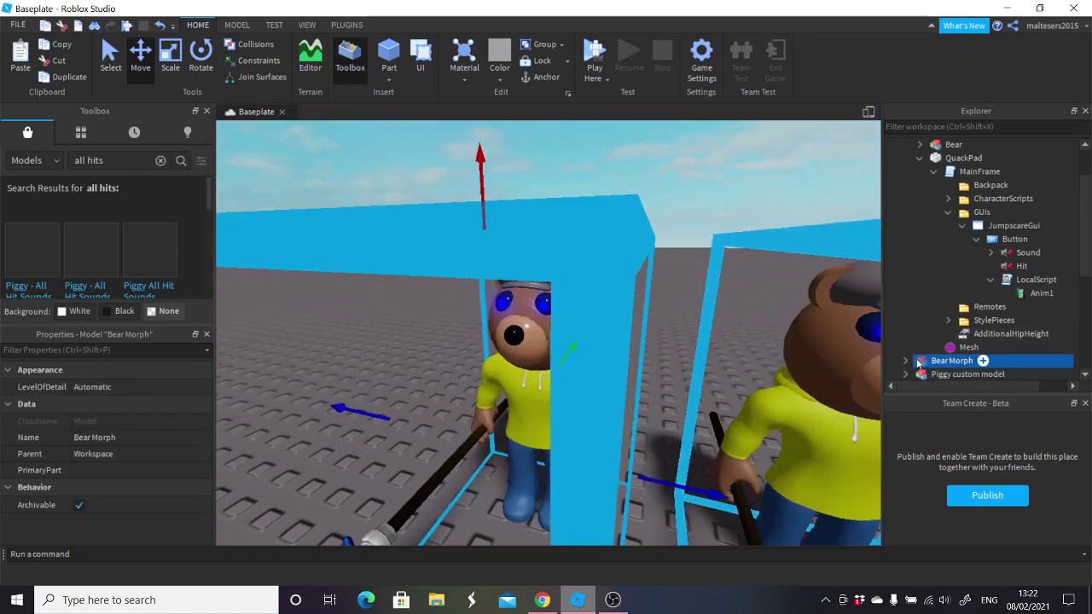
pyautogui.click(905, 361)
pyautogui.scroll(-3, 938, 344)
pyautogui.click(939, 334)
pyautogui.click(919, 334)
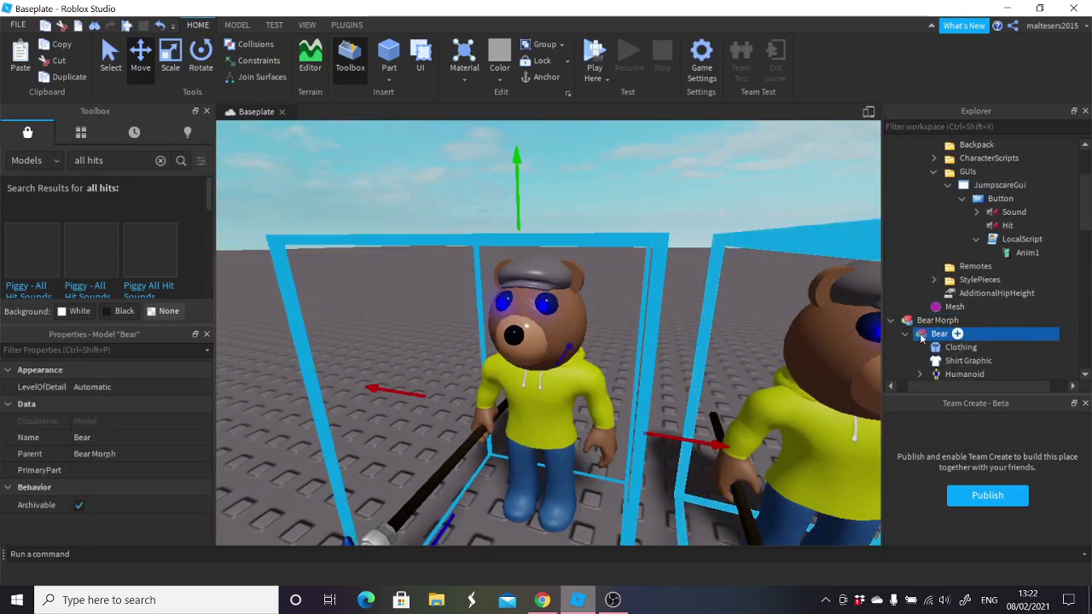
# Set the BrickColor of the duplicated bear's PIGGY HEAD part to Black.
pyautogui.scroll(-5, 934, 350)
pyautogui.click(953, 198)
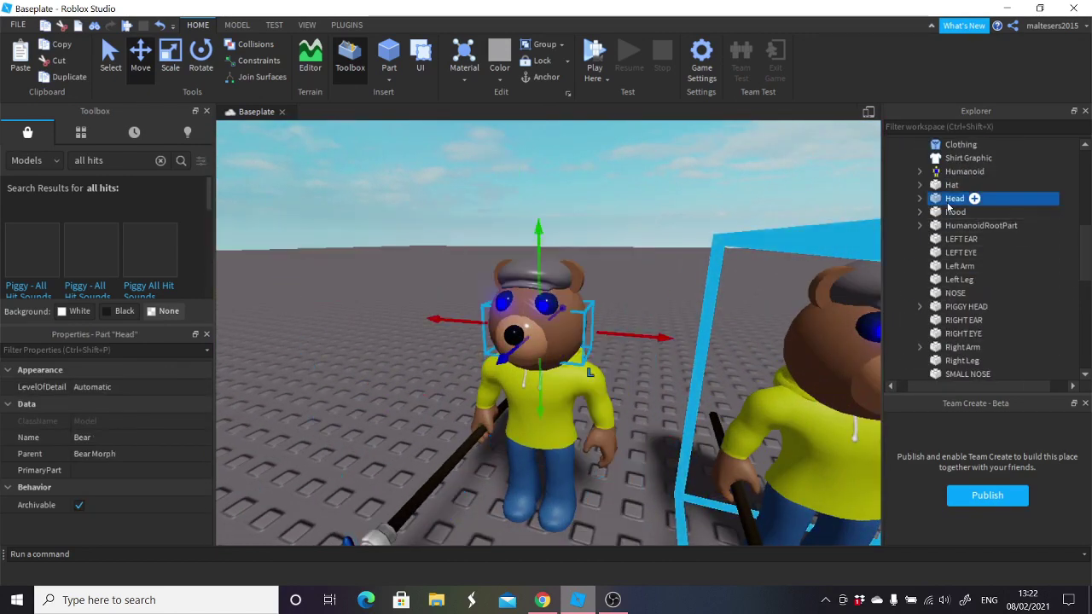
pyautogui.click(951, 212)
pyautogui.click(953, 266)
pyautogui.click(938, 307)
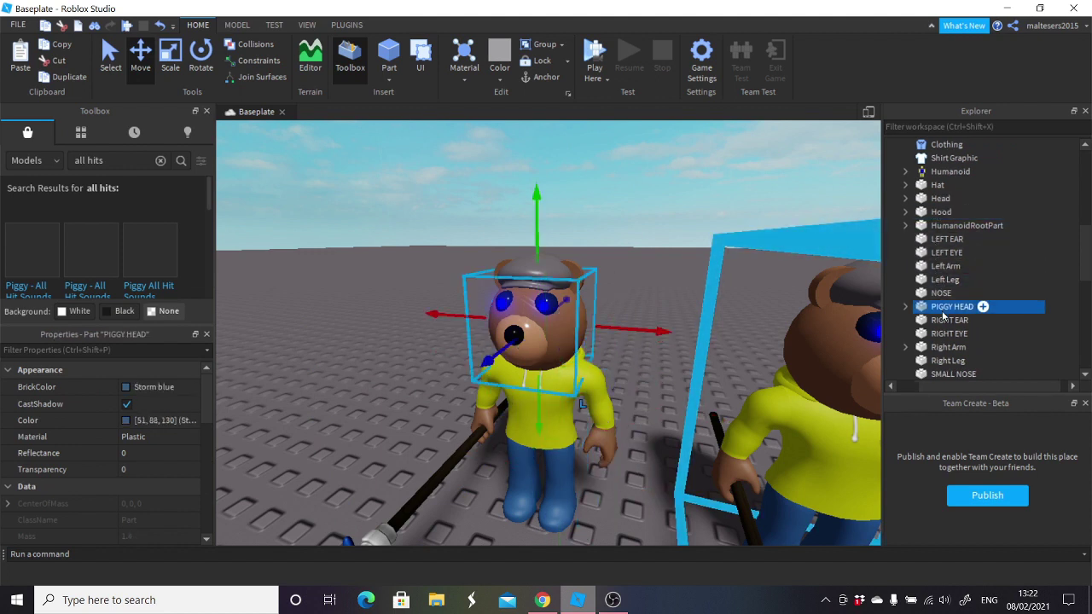
pyautogui.click(134, 387)
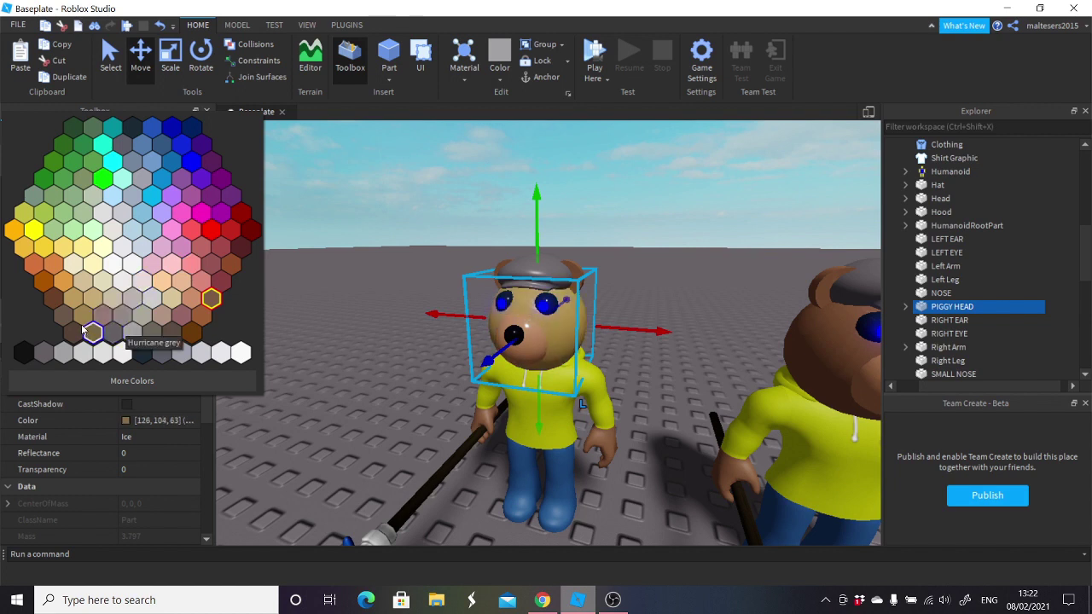
pyautogui.click(24, 352)
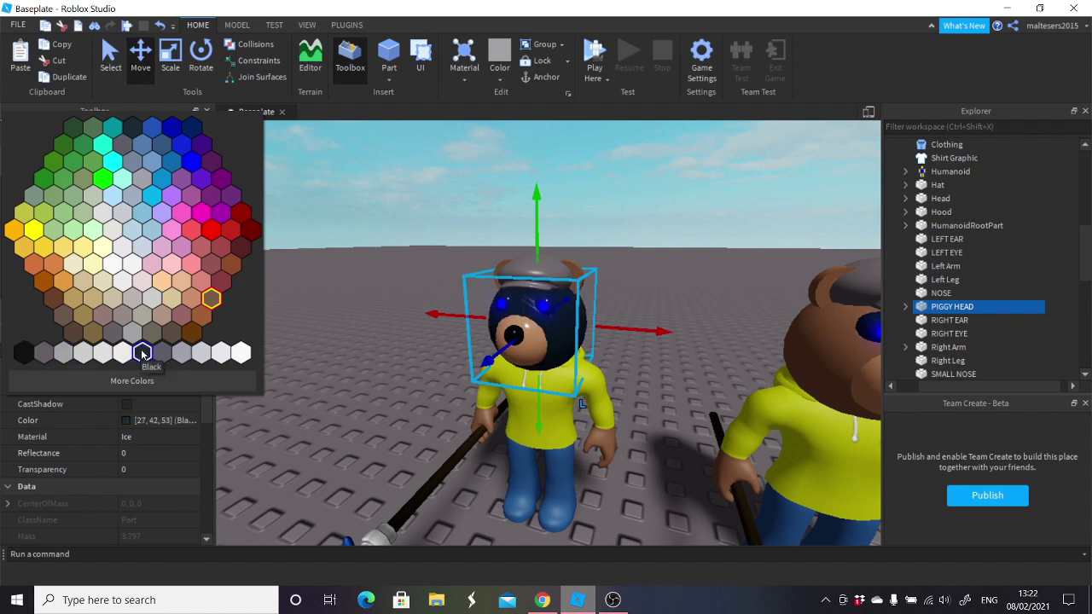
# Set the BrickColor of the duplicated bear's RIGHT EAR part to Black.
pyautogui.click(1020, 322)
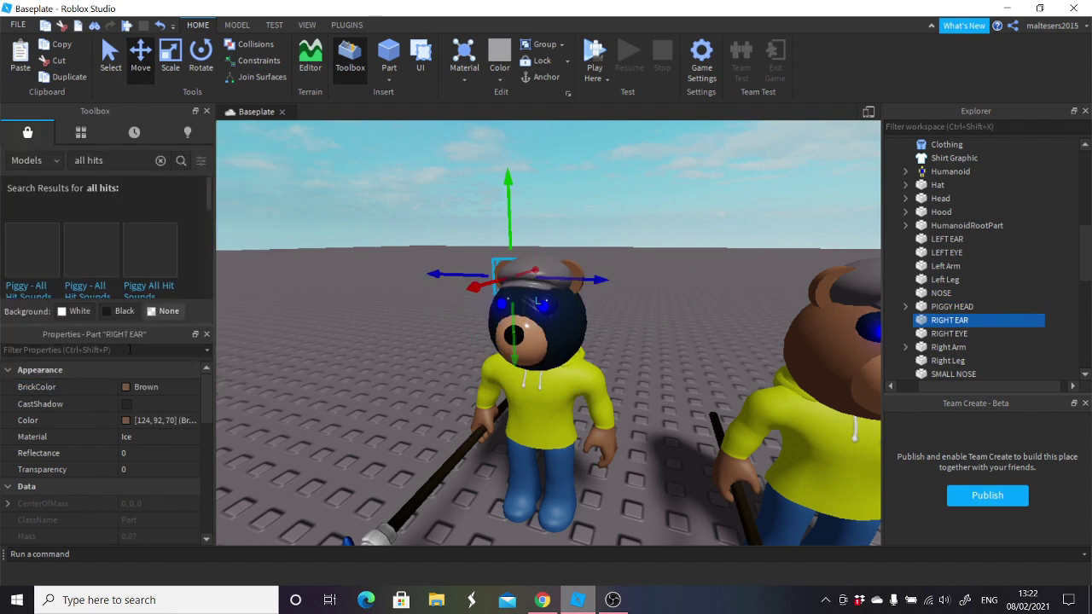
pyautogui.click(135, 387)
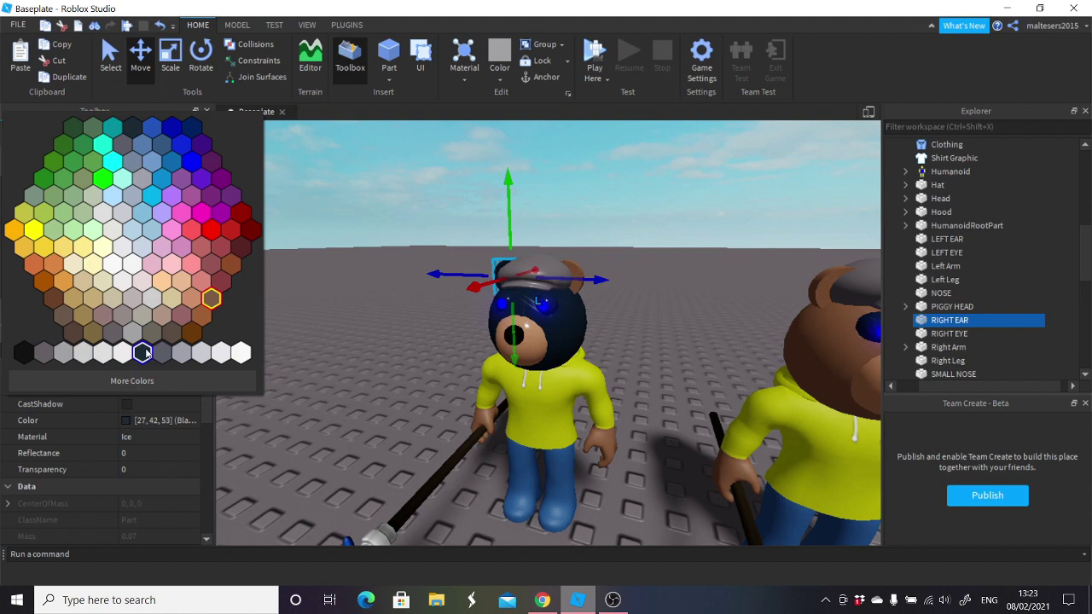
pyautogui.click(143, 352)
# Find the duplicated bear's LEFT EAR part among the model's parts and set its BrickColor to Black.
pyautogui.click(947, 333)
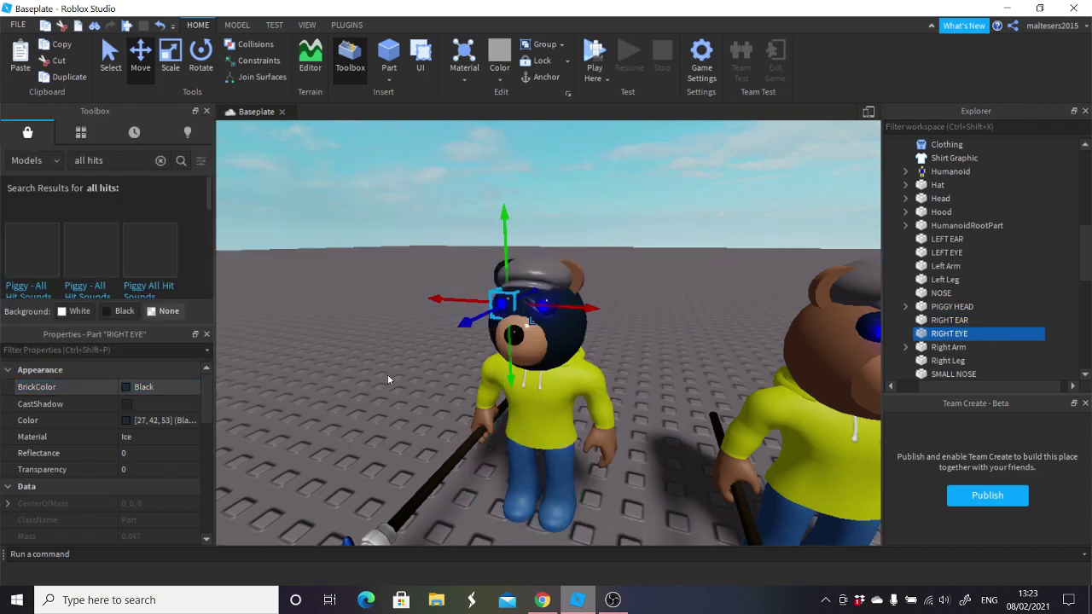
pyautogui.click(945, 348)
pyautogui.click(948, 360)
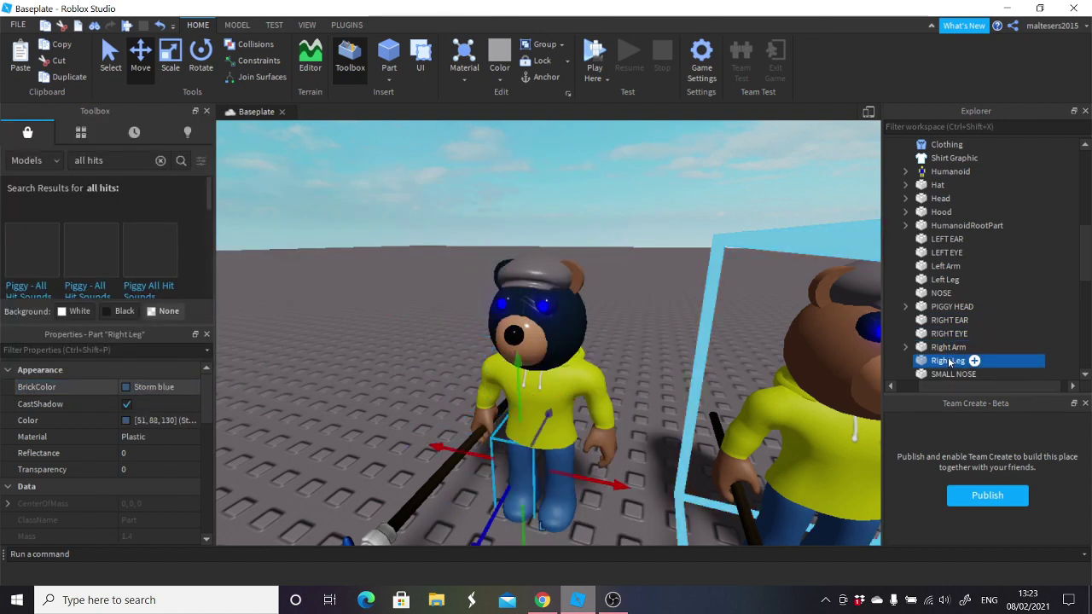
pyautogui.click(946, 253)
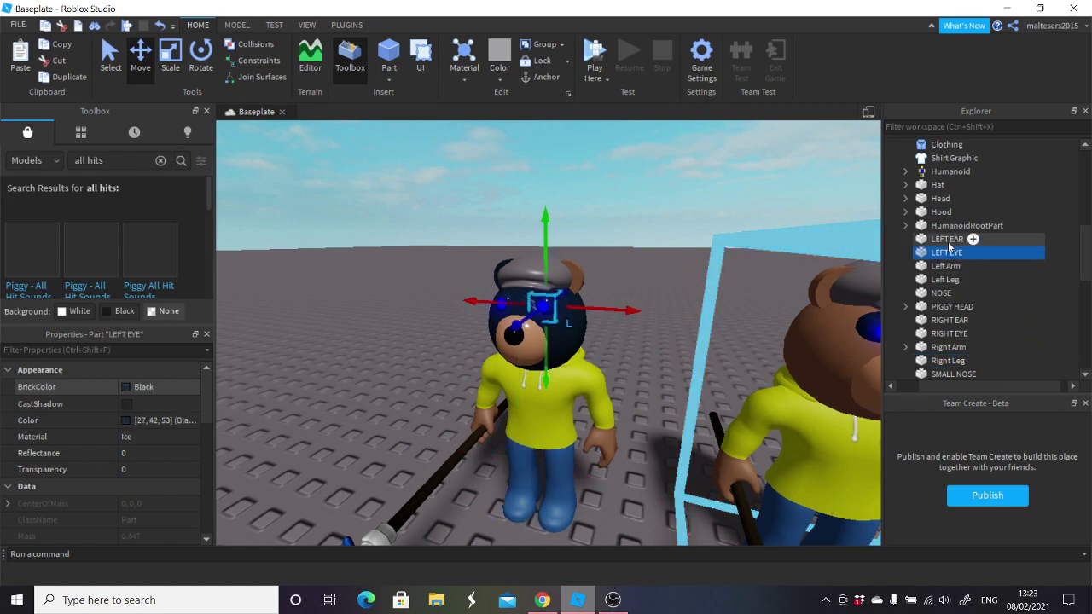
pyautogui.click(947, 239)
pyautogui.click(153, 387)
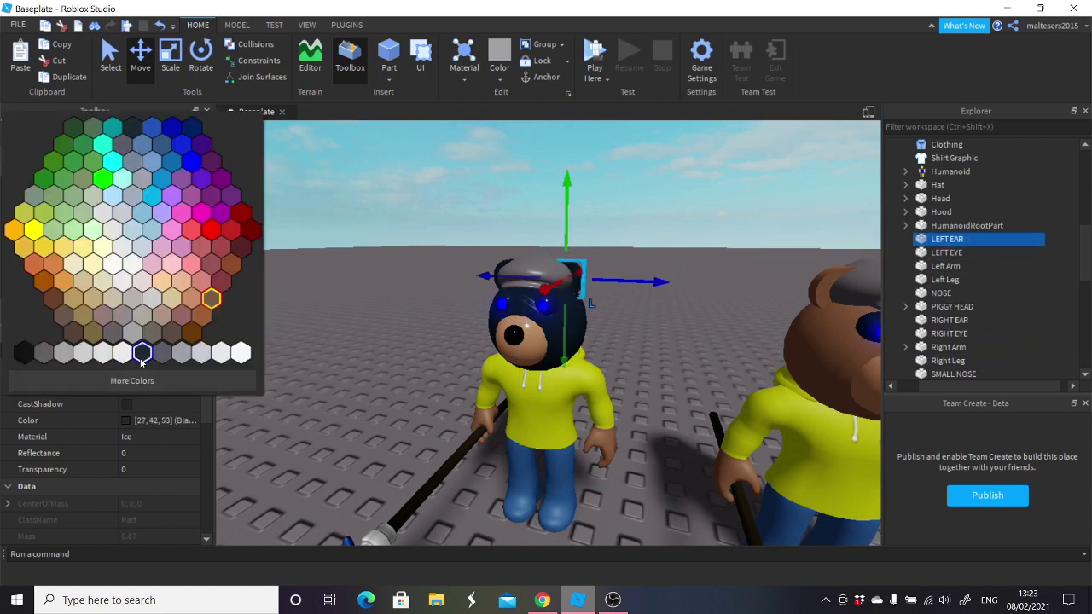
pyautogui.click(143, 362)
# Go through the duplicated bear's arm, head, nose and torso parts and examine which ones still need recoloring.
pyautogui.click(946, 255)
pyautogui.click(949, 268)
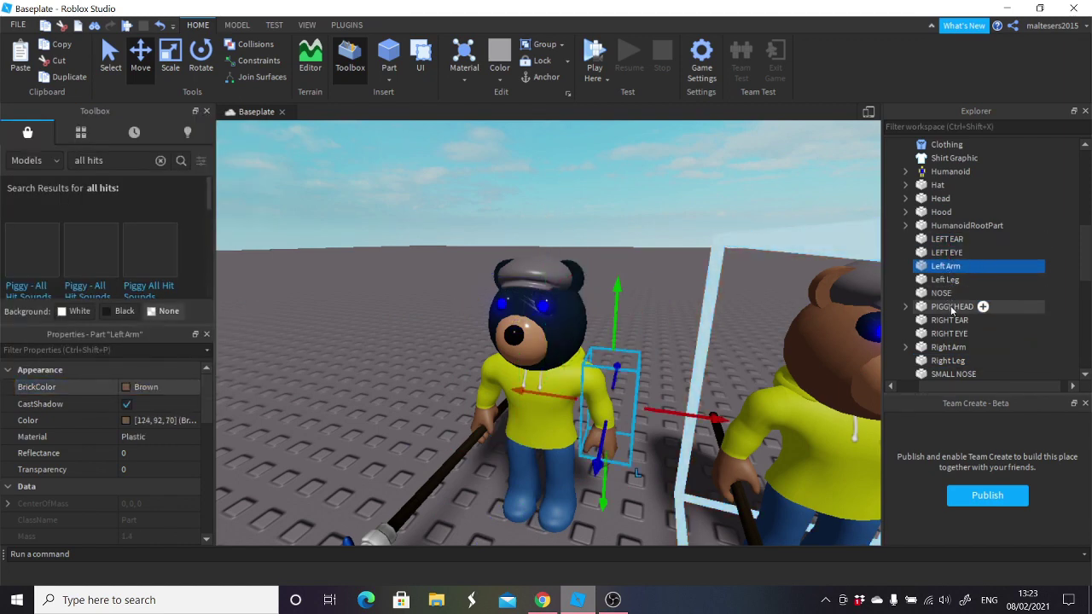
pyautogui.click(951, 307)
pyautogui.click(949, 347)
pyautogui.click(952, 374)
pyautogui.scroll(-3, 951, 362)
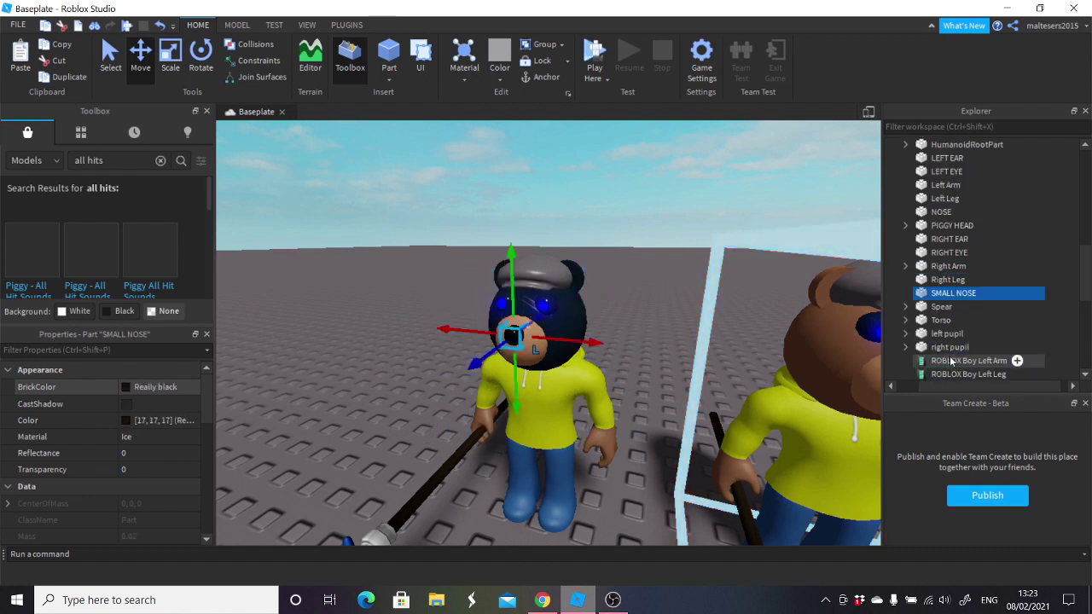
pyautogui.scroll(-1, 951, 360)
pyautogui.click(946, 280)
pyautogui.scroll(1, 947, 249)
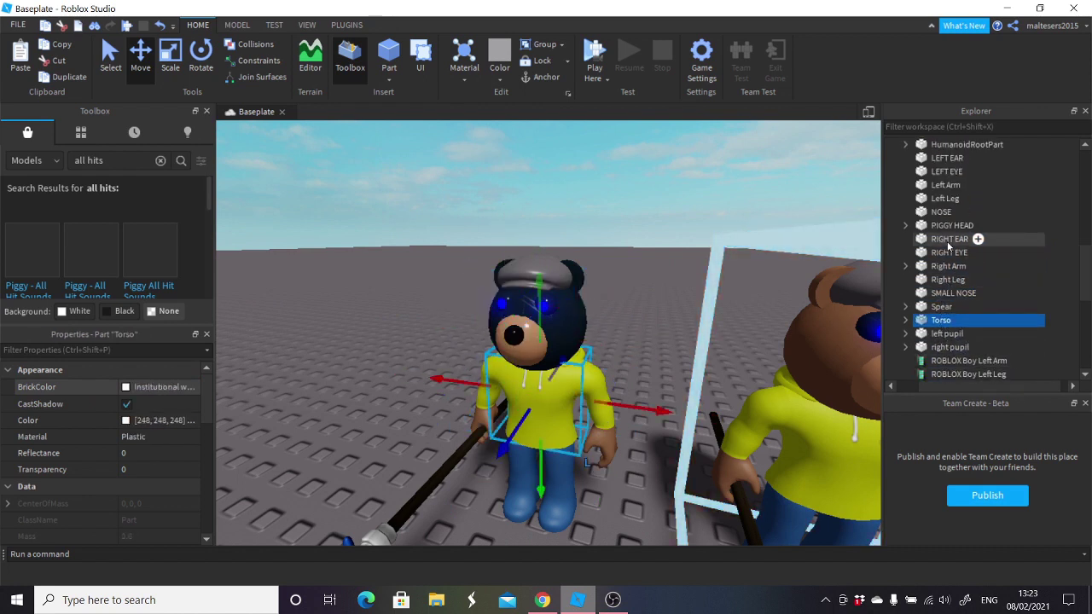
# Set the BrickColor of the duplicated bear's NOSE part to Black.
pyautogui.scroll(1, 948, 247)
pyautogui.click(947, 253)
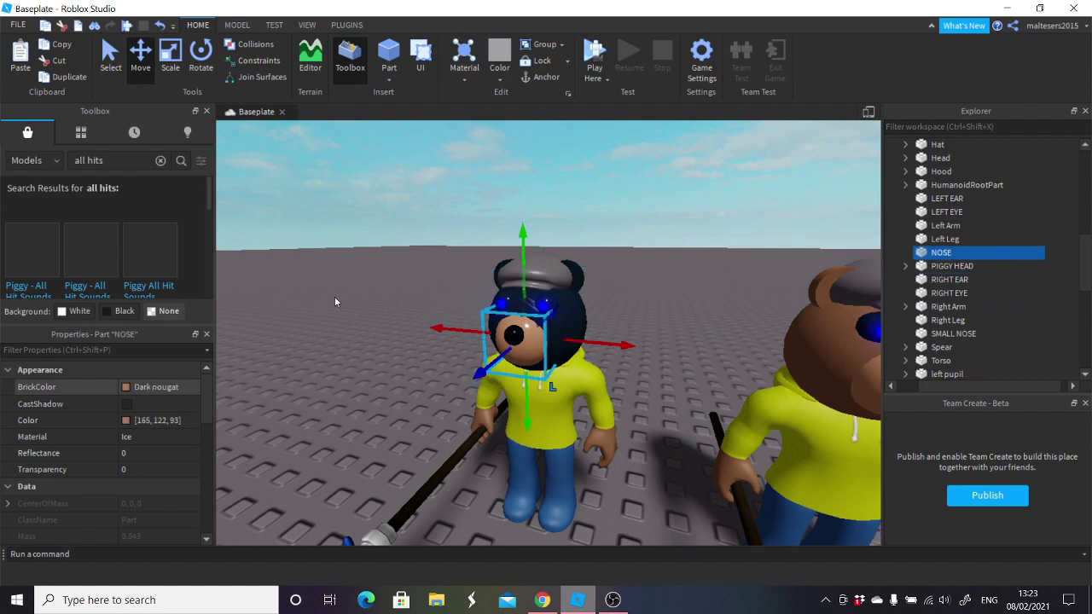
pyautogui.click(153, 387)
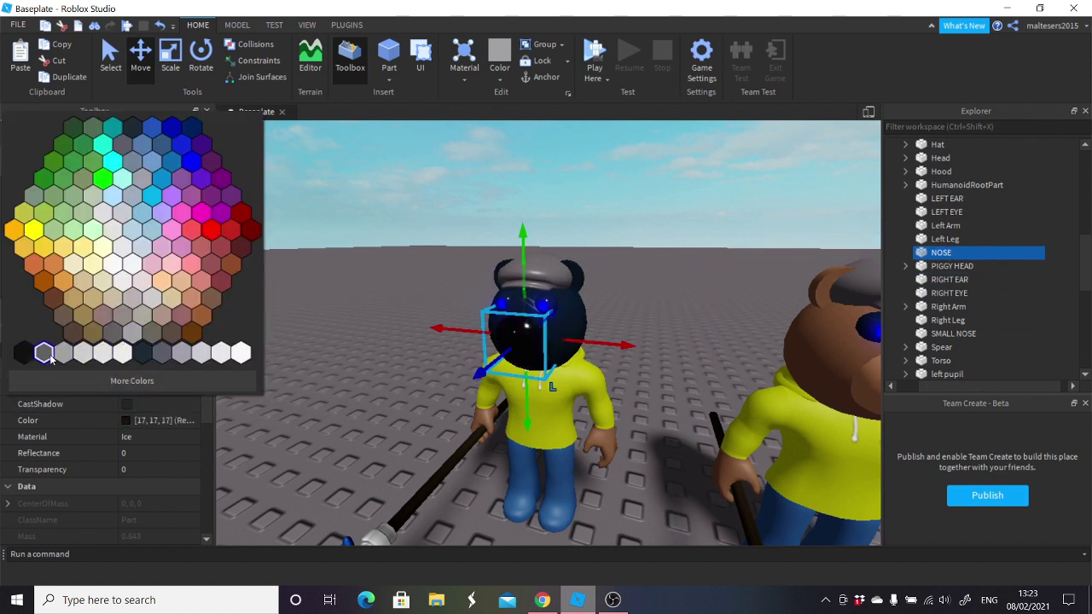
pyautogui.click(148, 358)
pyautogui.click(149, 387)
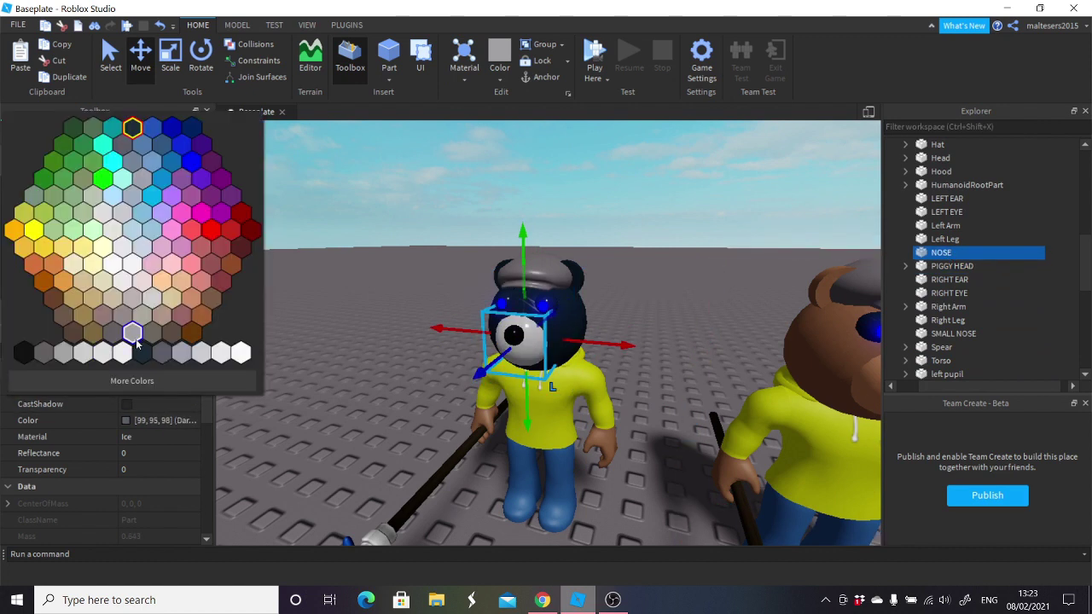
pyautogui.click(24, 355)
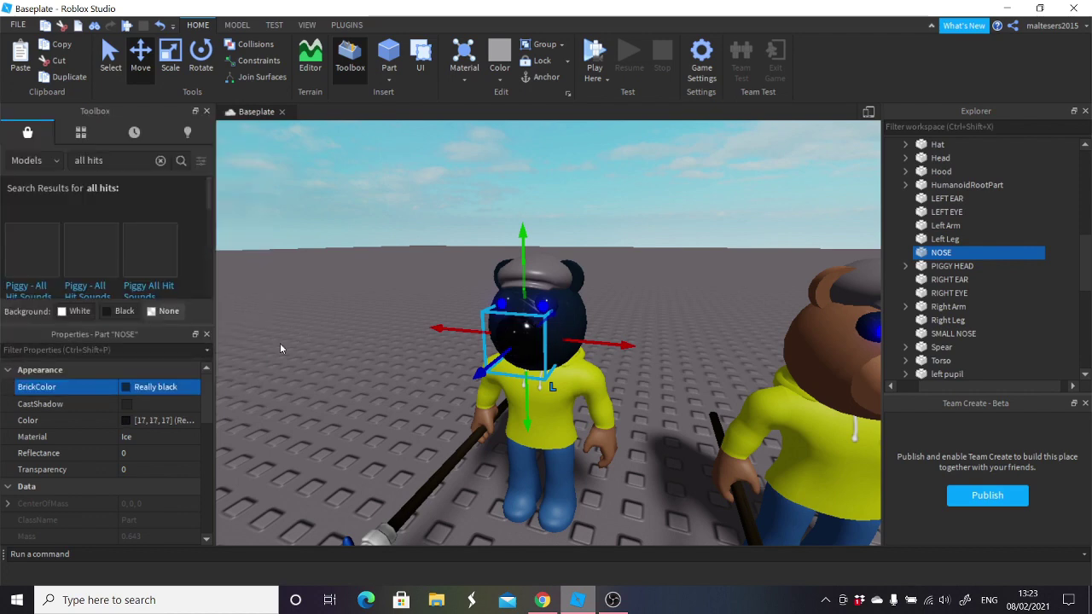
pyautogui.click(120, 389)
pyautogui.click(145, 358)
pyautogui.click(393, 349)
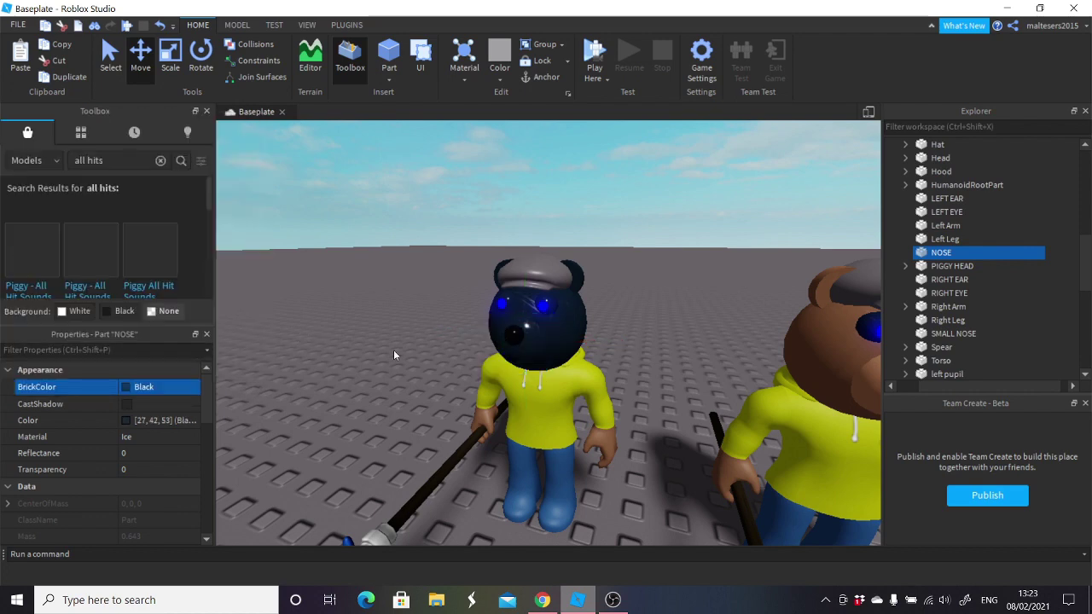
# Set the BrickColor of the duplicated bear's Left Arm part to Black.
pyautogui.scroll(-5, 394, 349)
pyautogui.scroll(7, 394, 349)
pyautogui.scroll(-1, 394, 349)
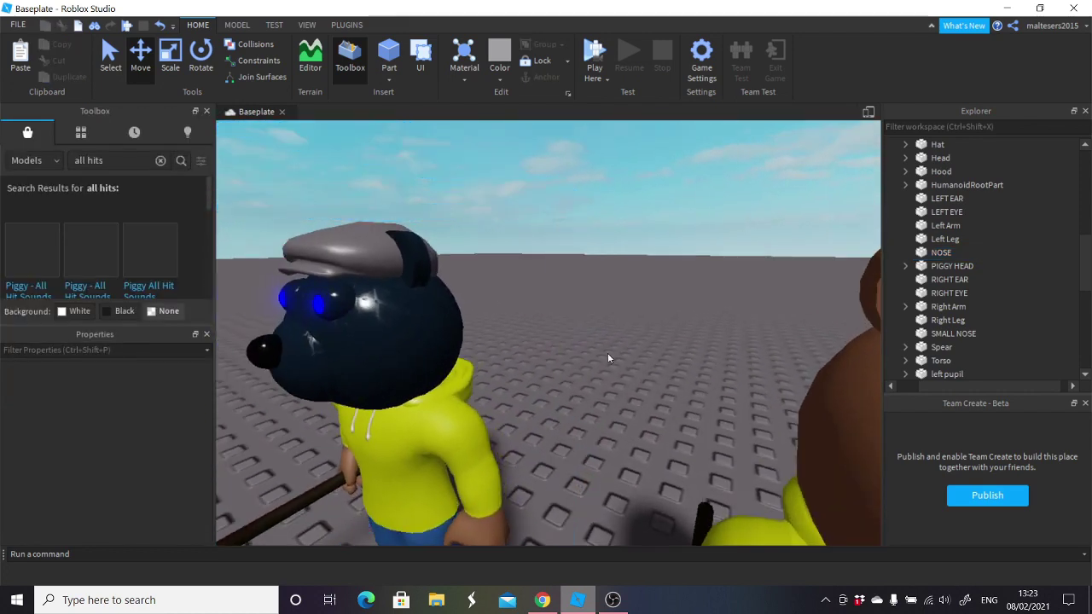
pyautogui.moveTo(626, 351); pyautogui.dragTo(627, 352, button='right')
pyautogui.scroll(-1, 627, 351)
pyautogui.click(566, 375)
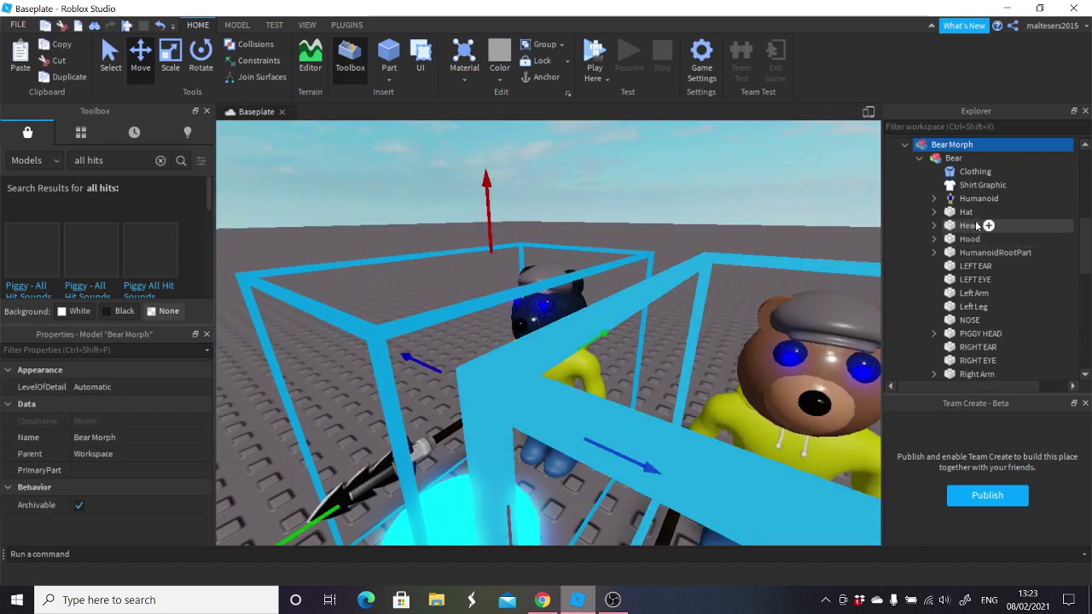
pyautogui.click(978, 268)
pyautogui.click(973, 292)
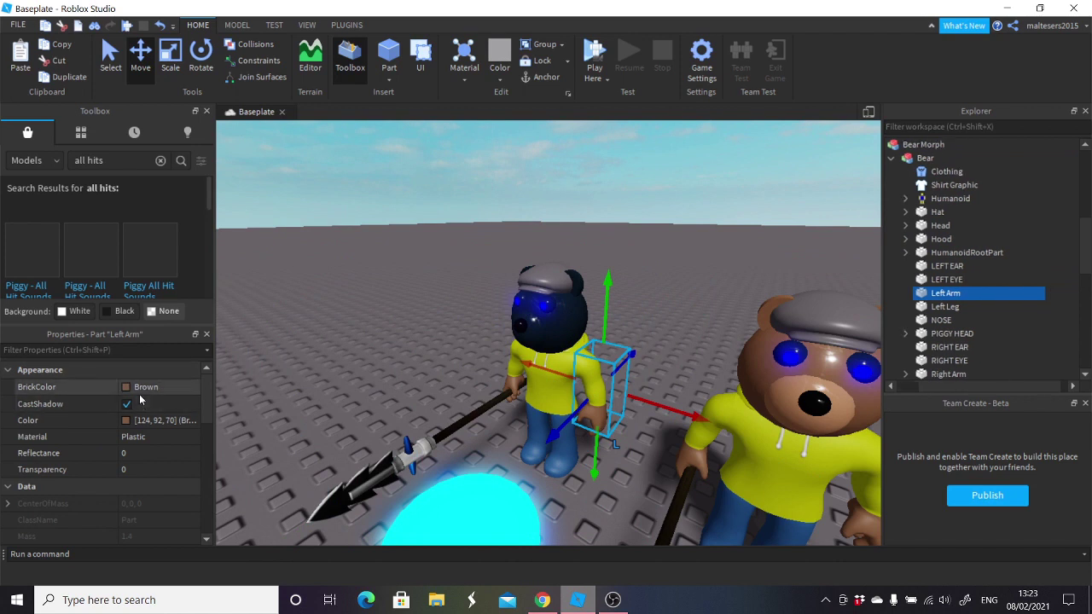
pyautogui.click(139, 389)
pyautogui.click(143, 357)
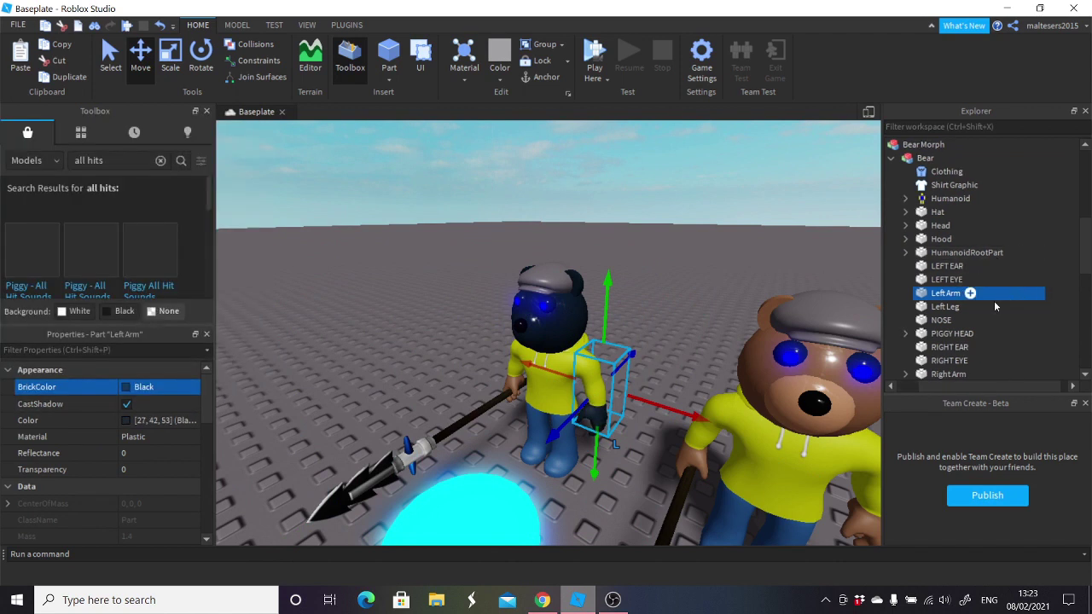
# Find the duplicated bear's Right Arm among the model's parts and set its BrickColor to Black.
pyautogui.click(951, 349)
pyautogui.click(950, 361)
pyautogui.click(948, 334)
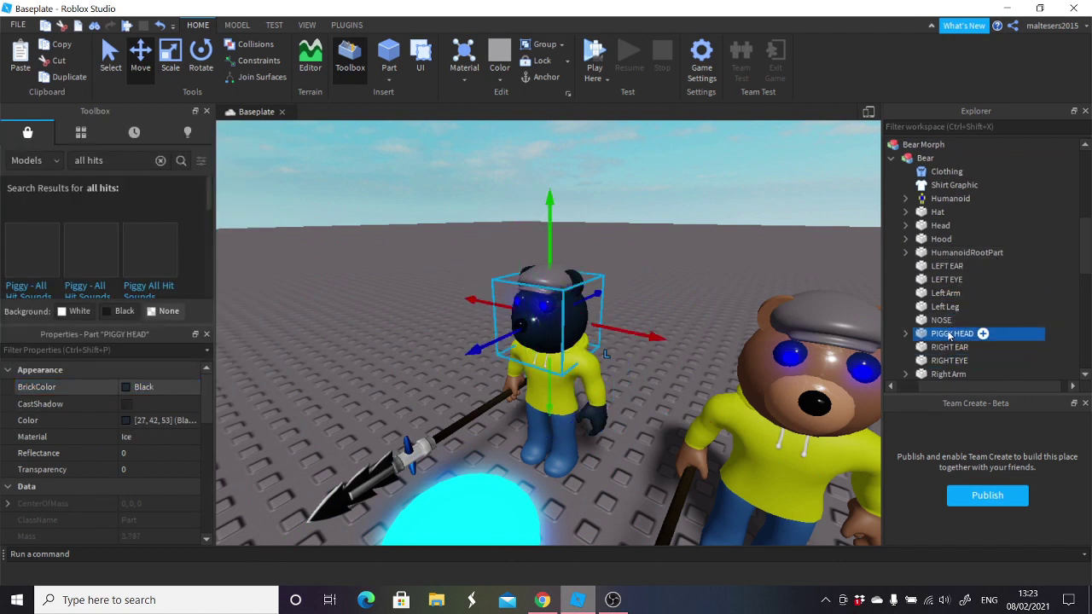
pyautogui.click(946, 308)
pyautogui.click(943, 296)
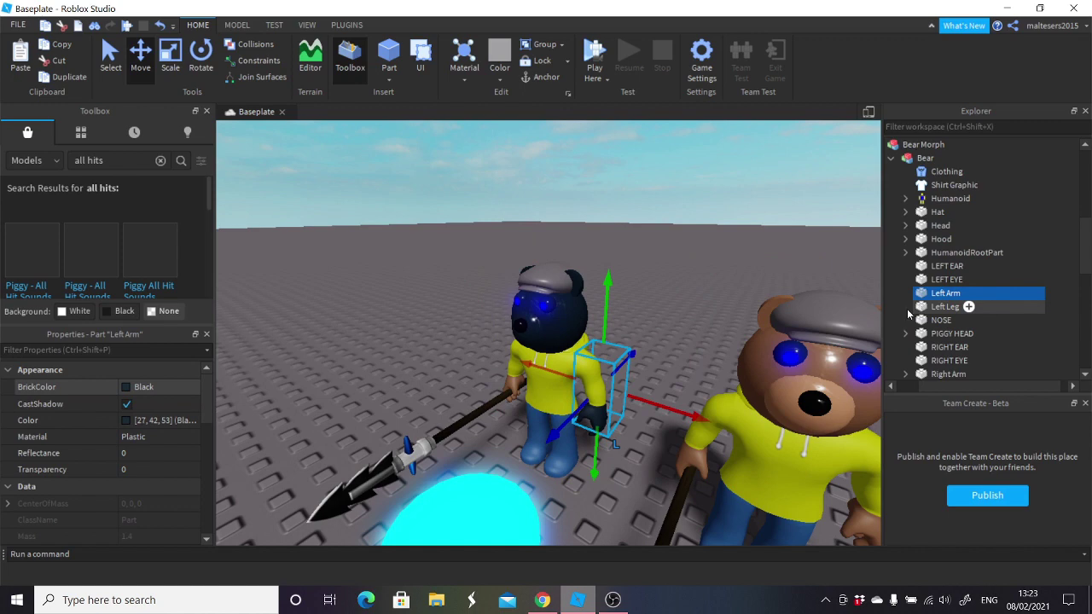
pyautogui.click(945, 375)
pyautogui.click(167, 386)
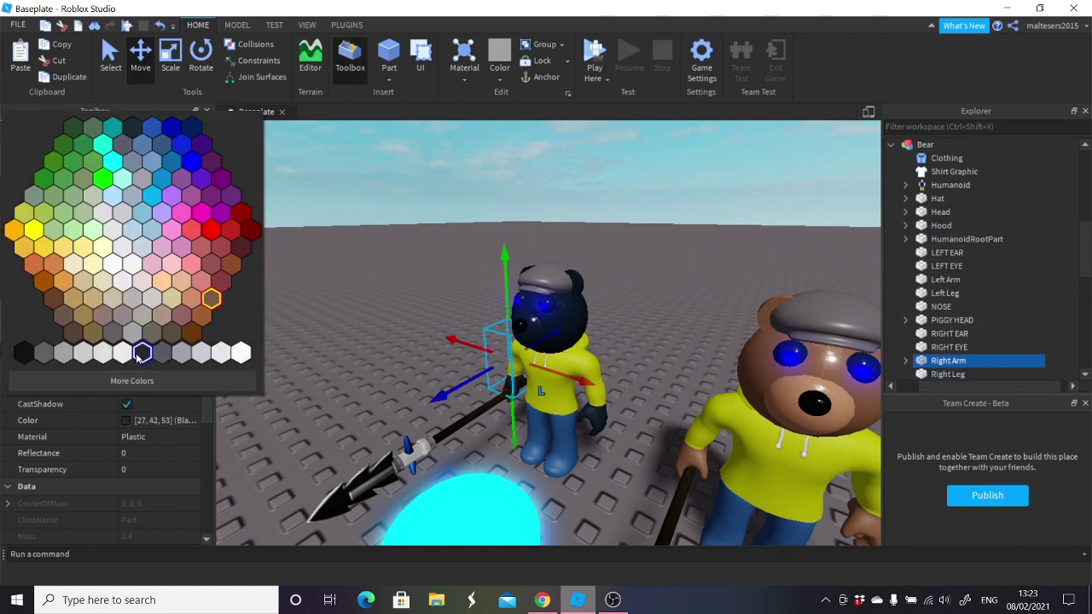
pyautogui.click(139, 357)
pyautogui.click(392, 292)
# Look along the custom model kit's row of animal heads and torsos, ending at the pink pig head.
pyautogui.scroll(-5, 392, 291)
pyautogui.moveTo(393, 291); pyautogui.dragTo(392, 292, button='right')
pyautogui.scroll(5, 518, 328)
pyautogui.moveTo(519, 328); pyautogui.dragTo(625, 355, button='right')
pyautogui.press('d')
pyautogui.press('w')
pyautogui.press('d')
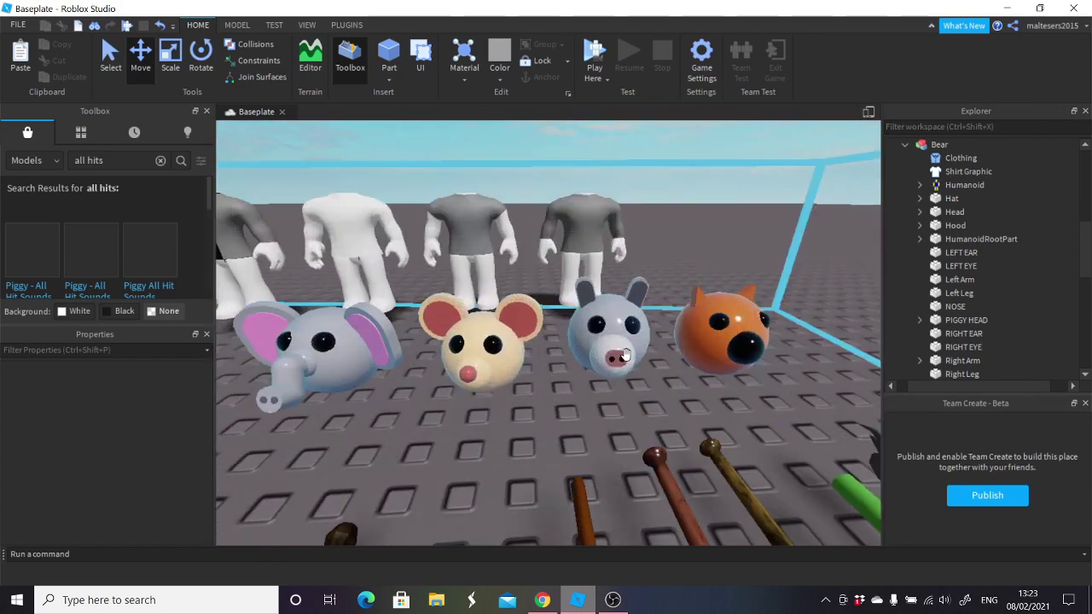
pyautogui.press('a')
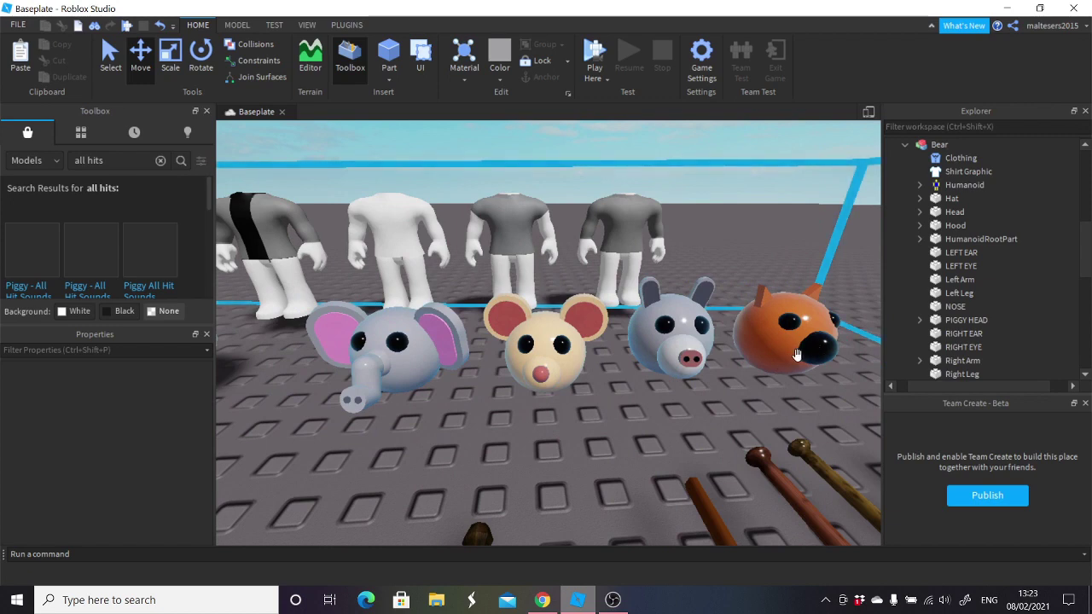
pyautogui.press('a')
pyautogui.press('a')
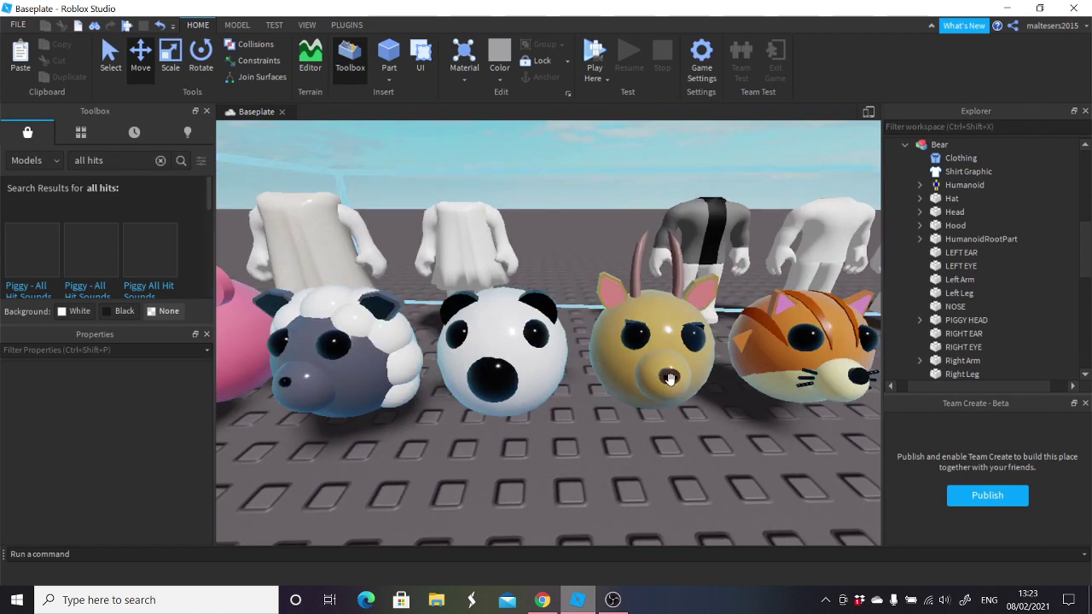
pyautogui.press('a')
pyautogui.press('a')
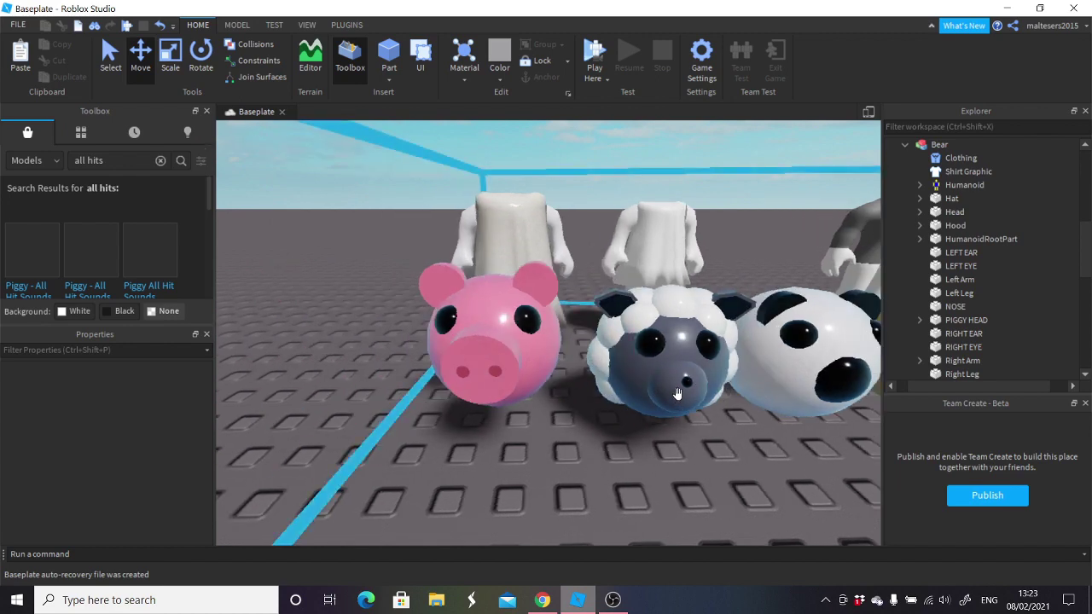
# Delete the black duplicate of the bear morph together with its morph pad.
pyautogui.scroll(-6, 497, 372)
pyautogui.moveTo(497, 372); pyautogui.dragTo(555, 317, button='right')
pyautogui.scroll(3, 633, 301)
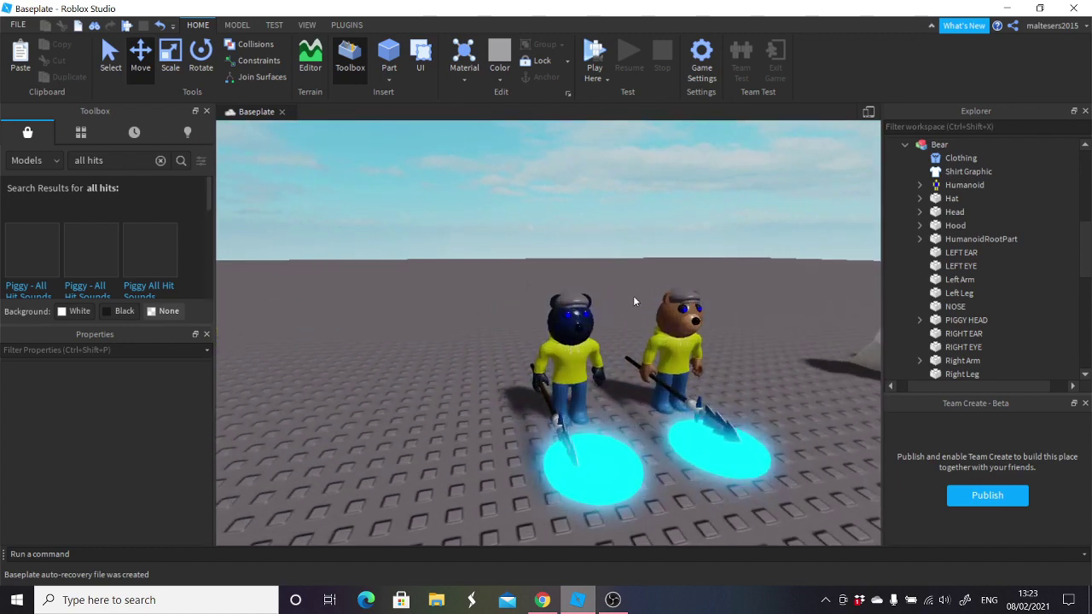
pyautogui.moveTo(626, 325); pyautogui.dragTo(642, 317, button='right')
pyautogui.scroll(-3, 633, 324)
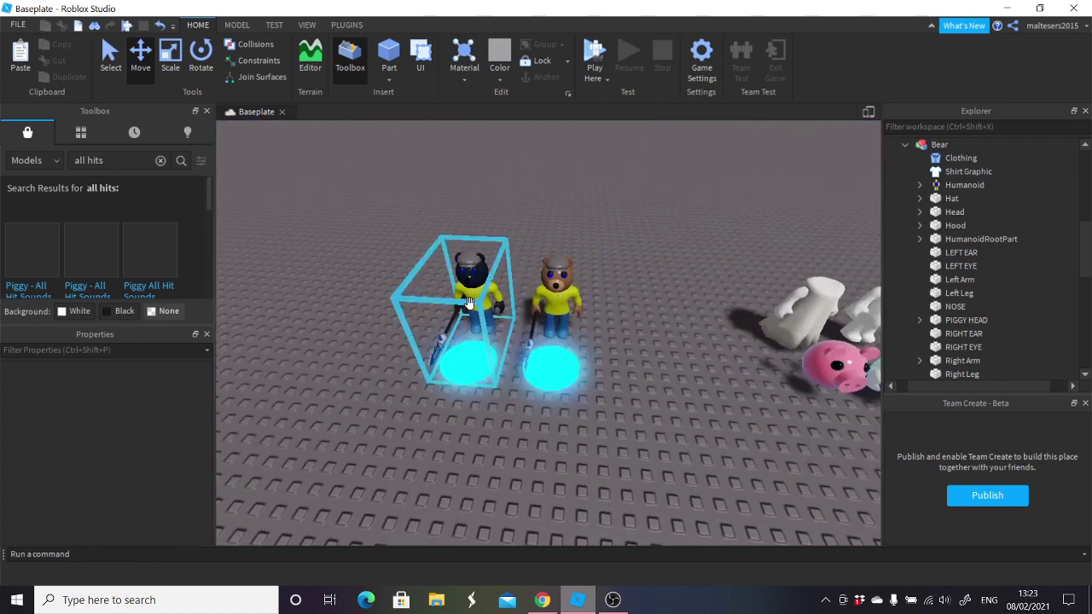
pyautogui.click(473, 306)
pyautogui.press('Delete')
# Look over the custom model kit's animal heads, torsos, hats and weapons.
pyautogui.moveTo(570, 321); pyautogui.dragTo(572, 313, button='right')
pyautogui.scroll(3, 573, 323)
pyautogui.scroll(-2, 574, 323)
pyautogui.scroll(4, 572, 322)
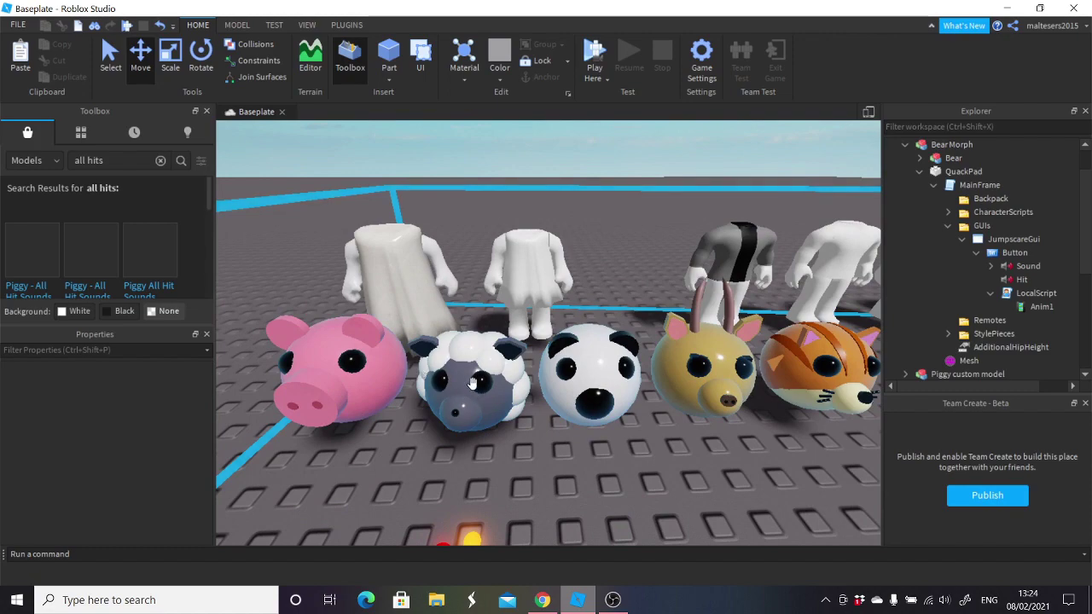
pyautogui.scroll(-4, 471, 383)
pyautogui.scroll(2, 446, 347)
pyautogui.moveTo(444, 346); pyautogui.dragTo(447, 347, button='right')
pyautogui.scroll(3, 469, 346)
pyautogui.moveTo(552, 355); pyautogui.dragTo(590, 392, button='right')
pyautogui.scroll(-5, 559, 356)
pyautogui.scroll(2, 597, 358)
pyautogui.scroll(2, 611, 363)
pyautogui.press('a')
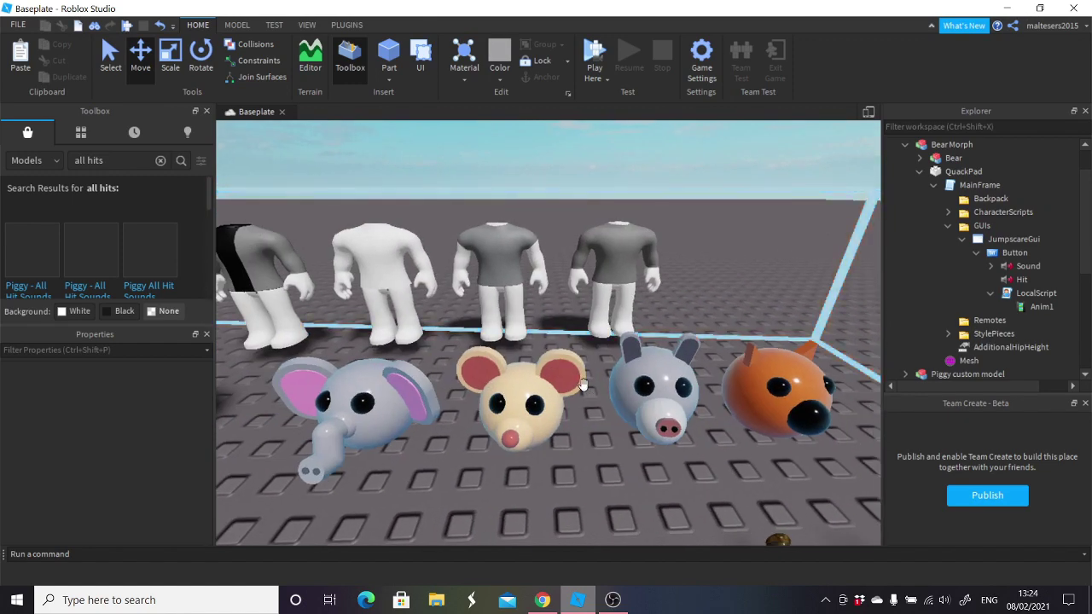
pyautogui.scroll(-6, 584, 384)
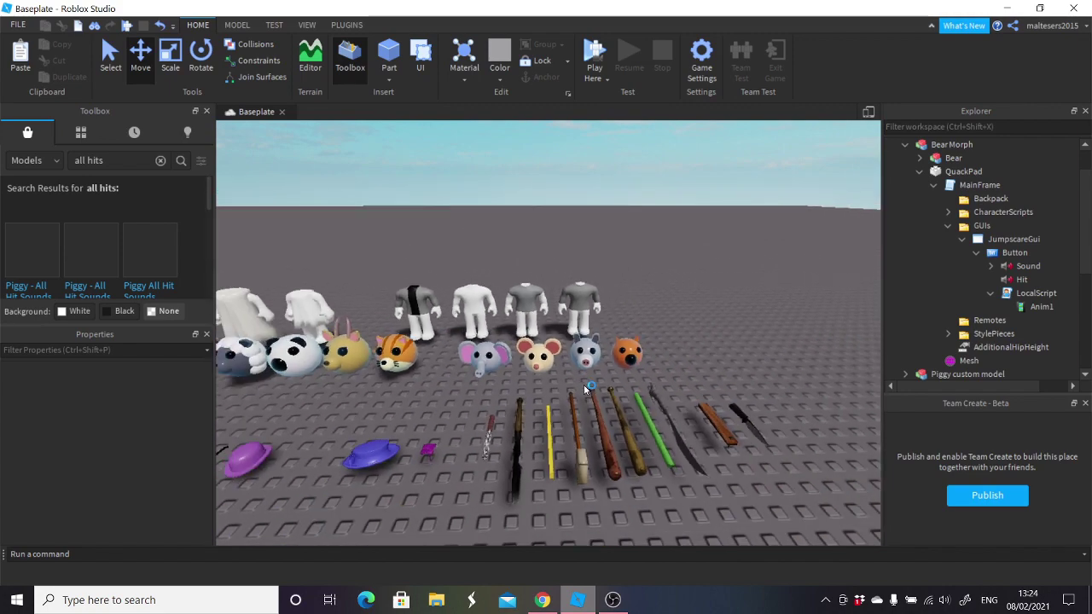
pyautogui.press('d')
pyautogui.scroll(2, 583, 384)
pyautogui.moveTo(584, 385); pyautogui.dragTo(554, 394, button='right')
pyautogui.scroll(-2, 584, 384)
# Try other BrickColors on the Hammer in the Piggy custom model's Weapons group.
pyautogui.click(553, 395)
pyautogui.press('w')
pyautogui.click(904, 361)
pyautogui.scroll(-4, 945, 308)
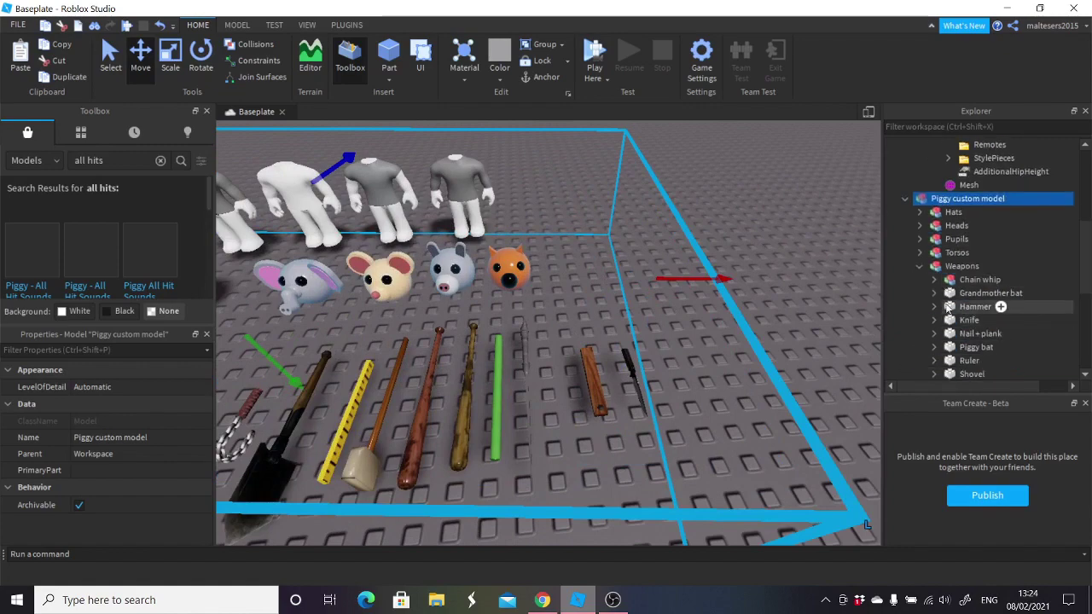
pyautogui.click(946, 307)
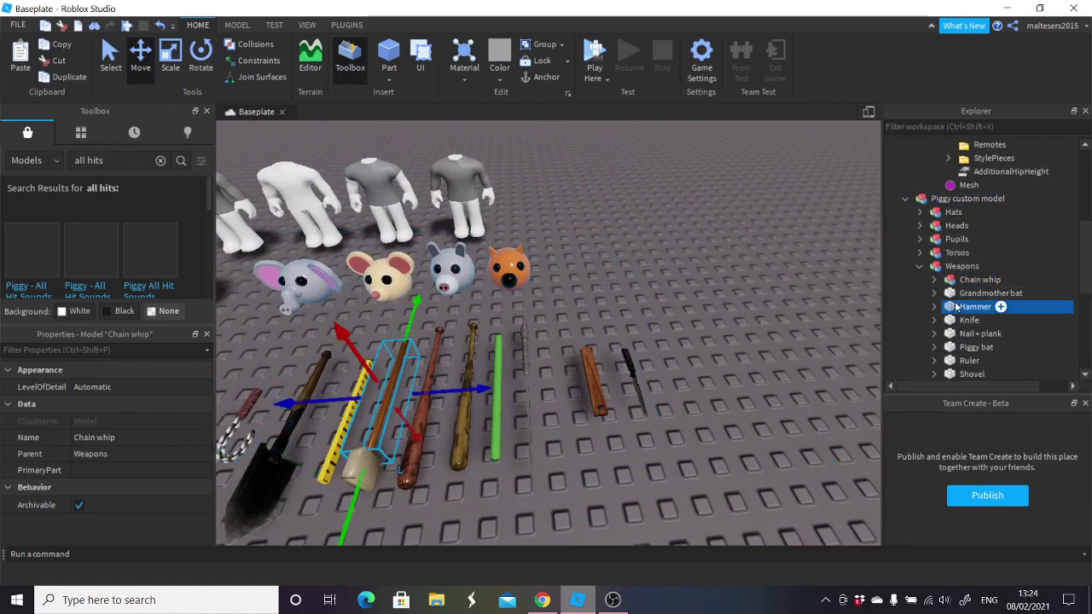
pyautogui.press('f')
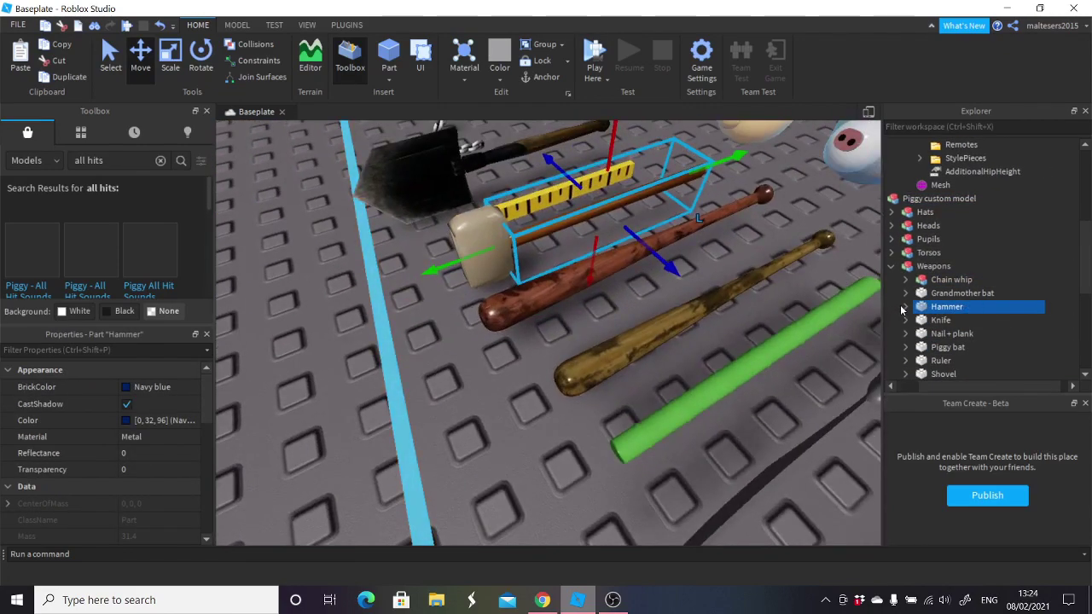
pyautogui.click(906, 306)
pyautogui.click(906, 306)
pyautogui.click(144, 392)
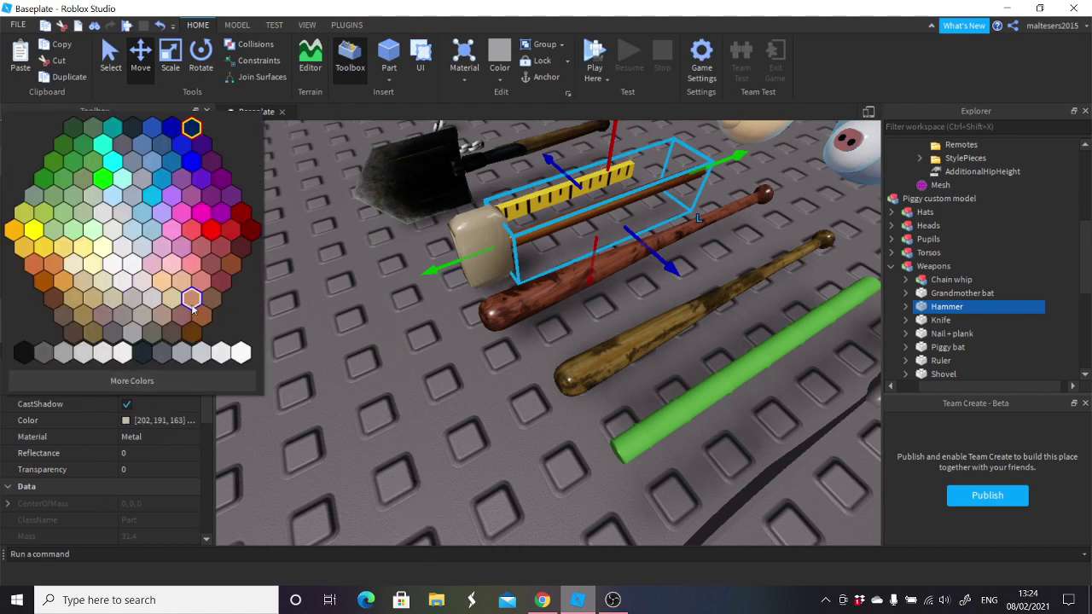
pyautogui.click(661, 333)
pyautogui.click(729, 366)
pyautogui.press('f')
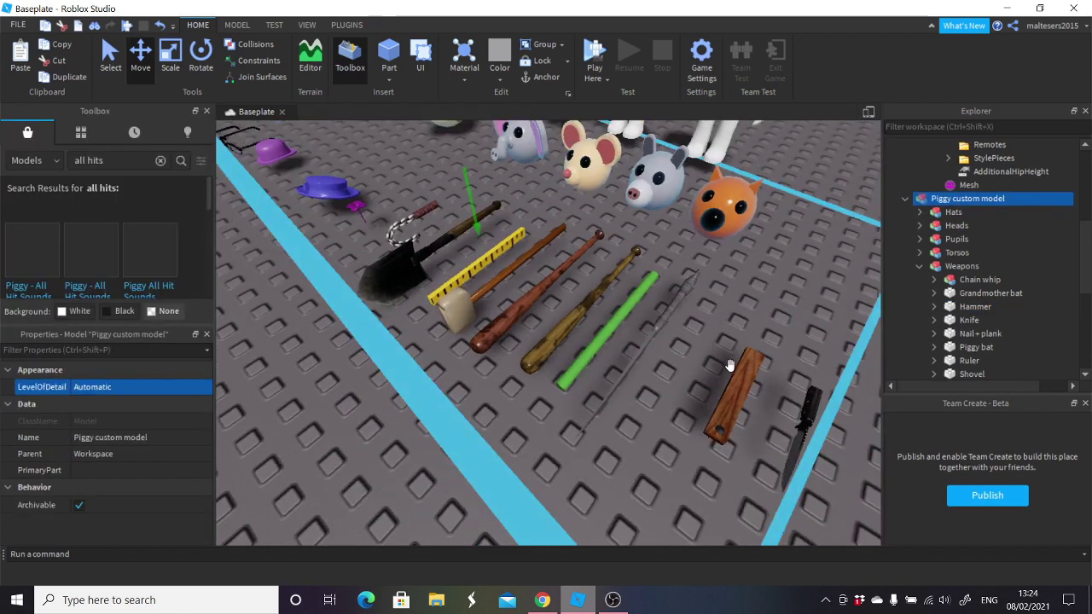
# Preview other BrickColors on the Stick weapon and pick its original green again.
pyautogui.click(977, 307)
pyautogui.scroll(-2, 963, 341)
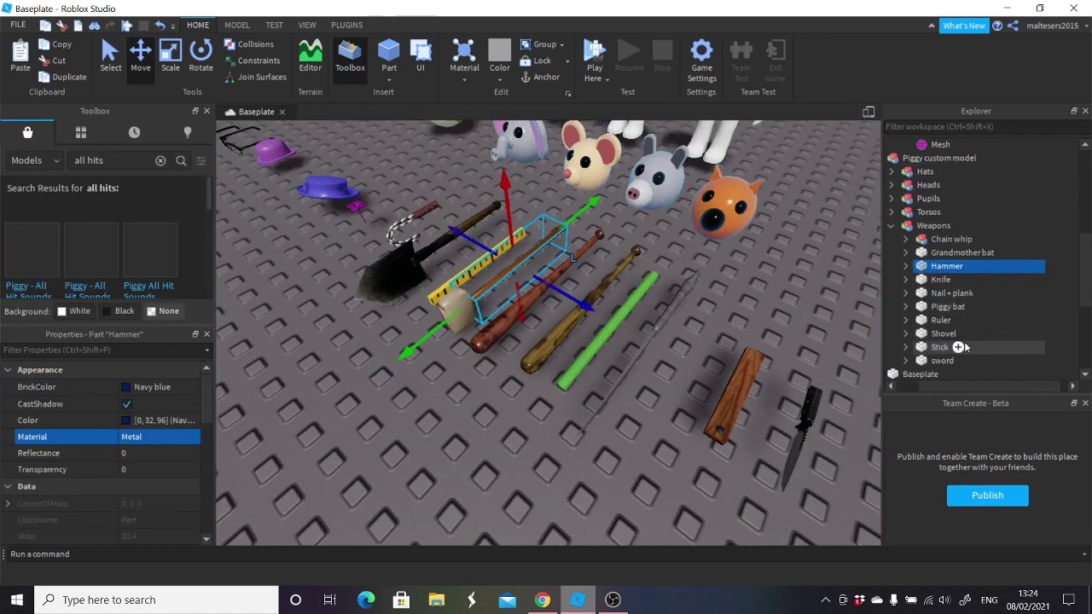
pyautogui.click(957, 306)
pyautogui.click(140, 387)
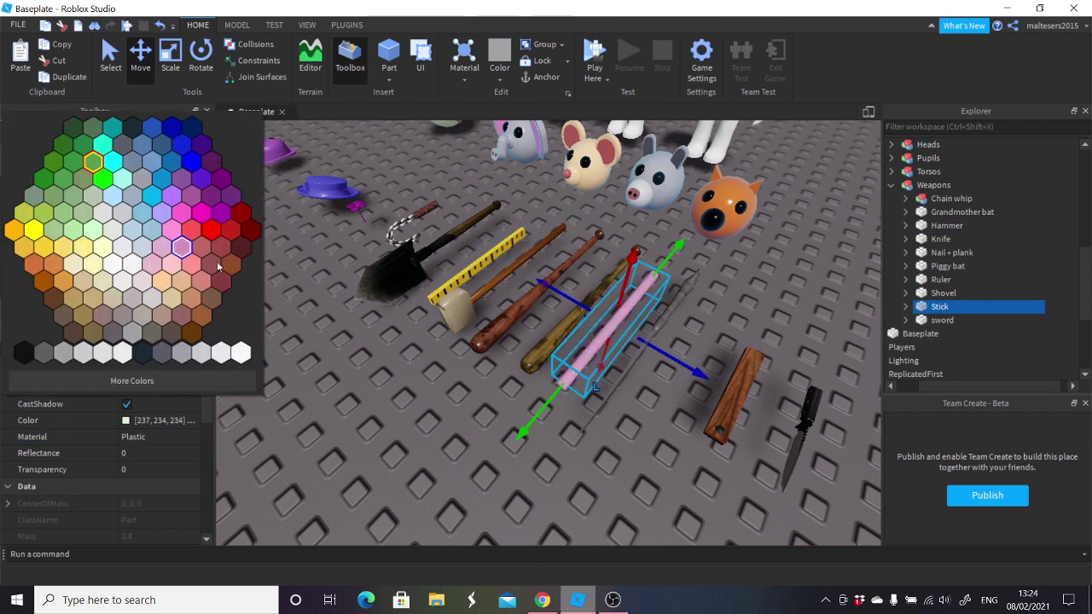
pyautogui.click(93, 162)
# Set the BrickColor of the Ruler weapon to Light orange.
pyautogui.moveTo(667, 361); pyautogui.dragTo(667, 362, button='right')
pyautogui.scroll(3, 667, 362)
pyautogui.click(960, 280)
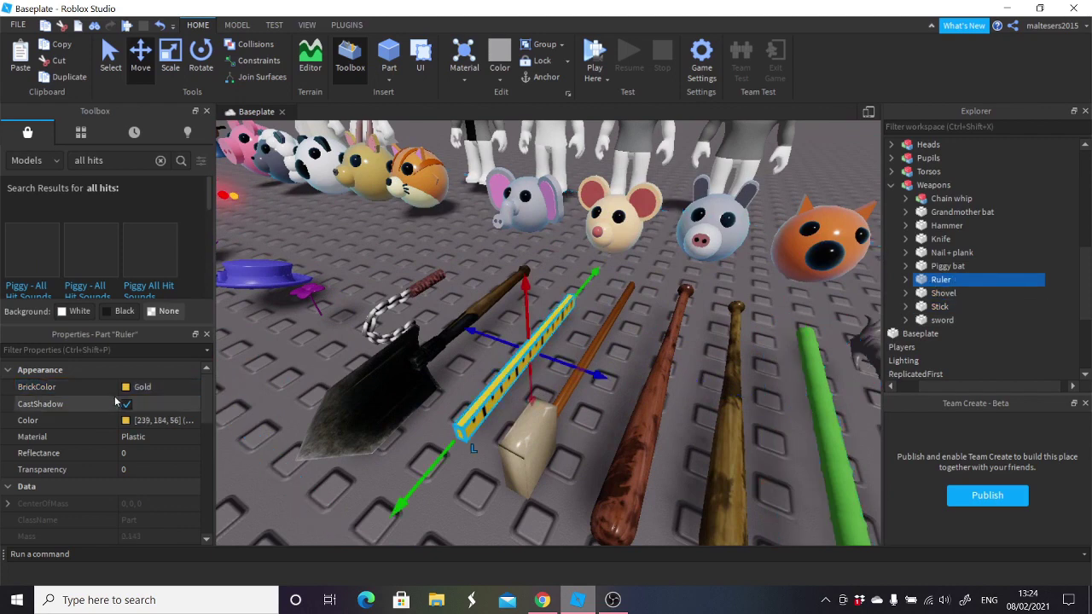
pyautogui.click(119, 386)
pyautogui.click(181, 282)
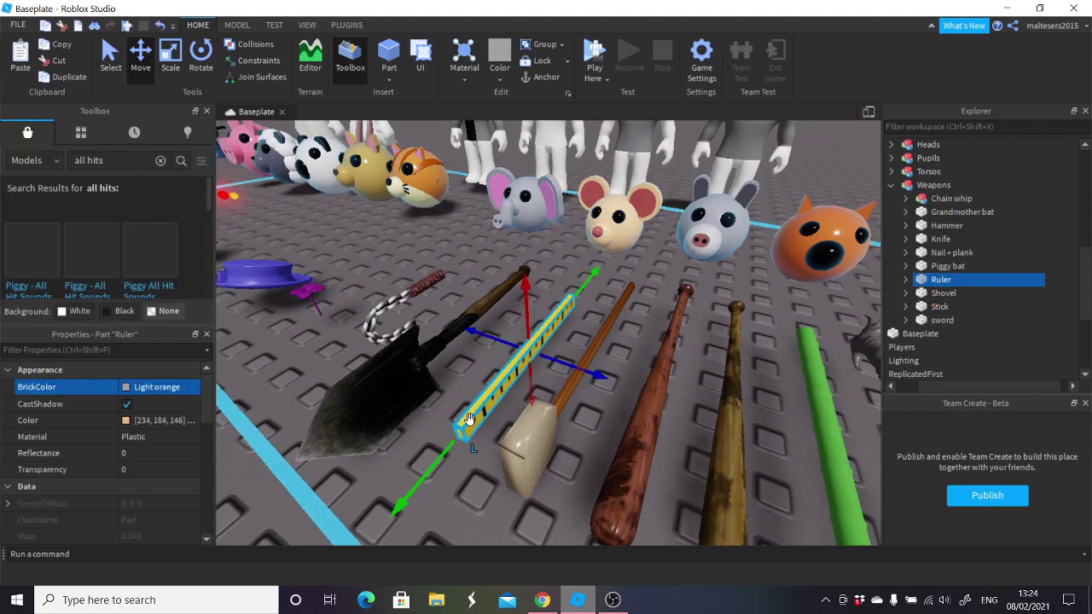
# Focus on the Chain whip, expand its model and examine its numbered parts.
pyautogui.click(943, 199)
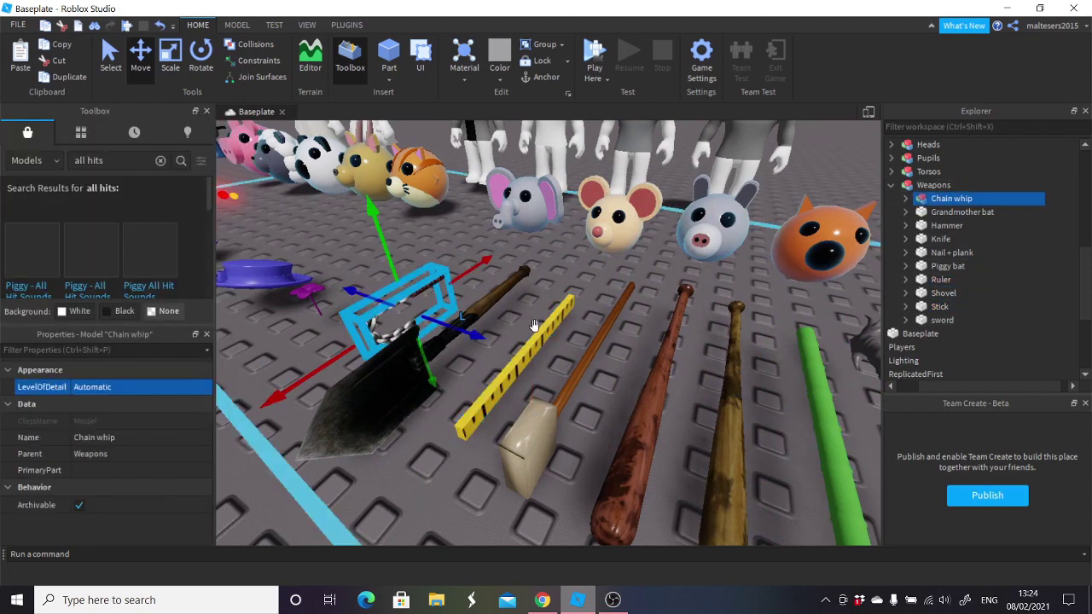
pyautogui.press('f')
pyautogui.click(906, 198)
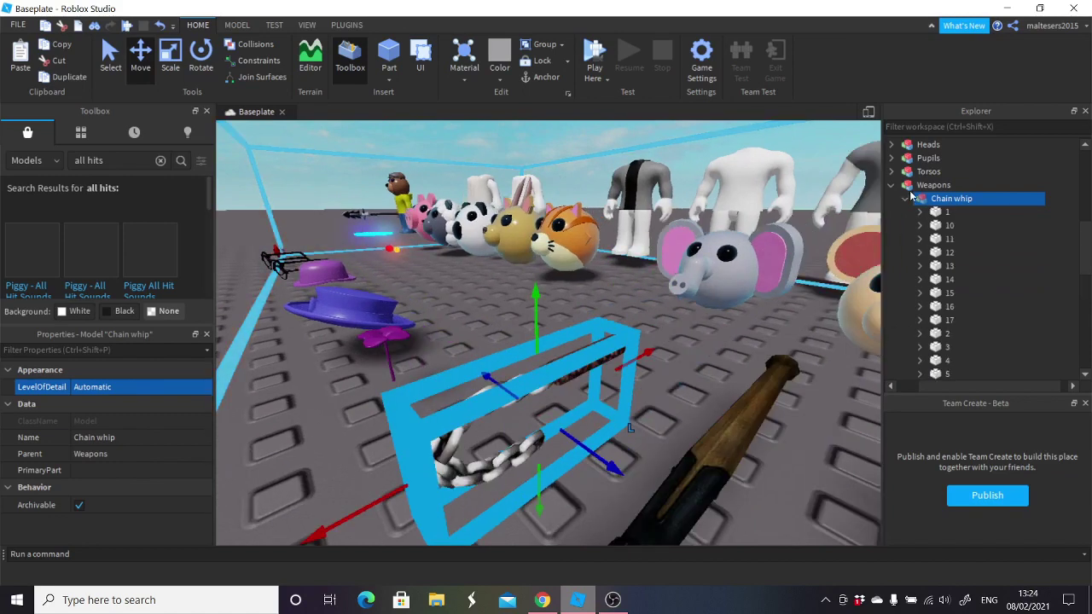
pyautogui.scroll(-5, 965, 196)
pyautogui.scroll(3, 981, 239)
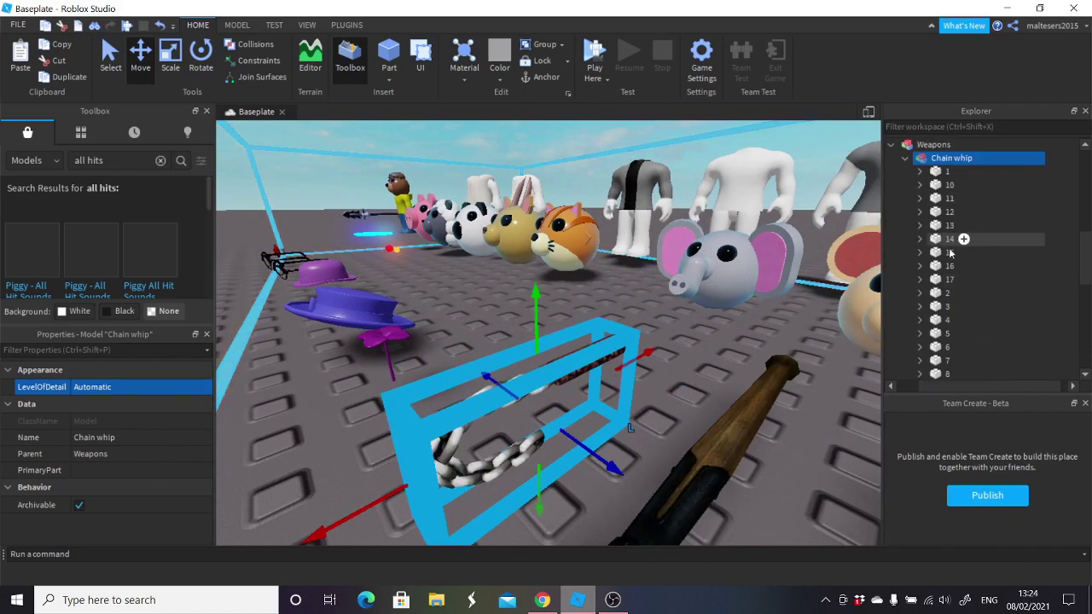
pyautogui.click(519, 337)
pyautogui.scroll(-3, 519, 338)
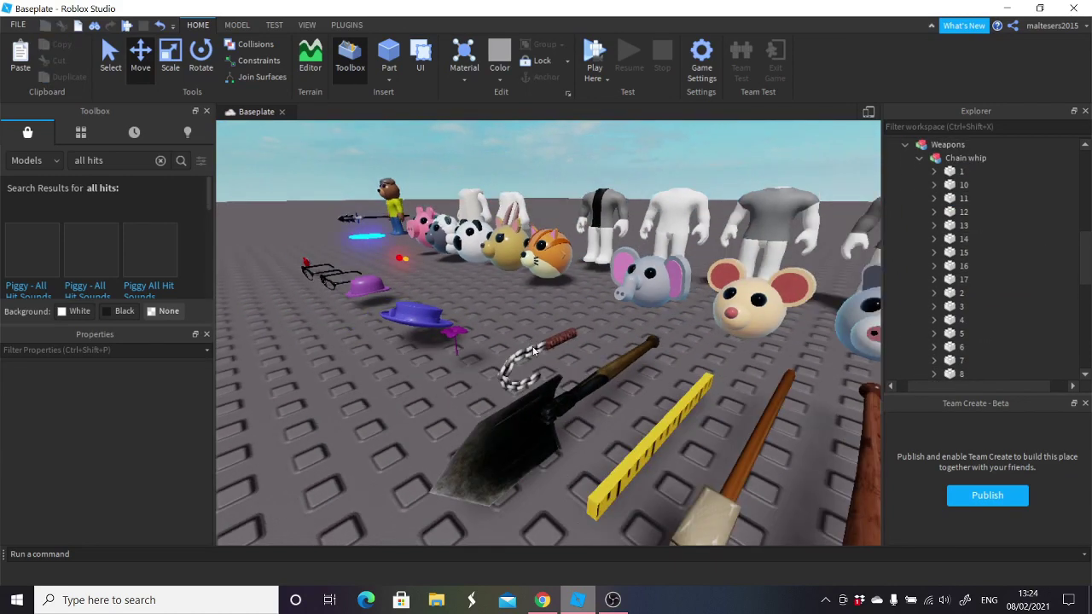
pyautogui.scroll(-4, 546, 348)
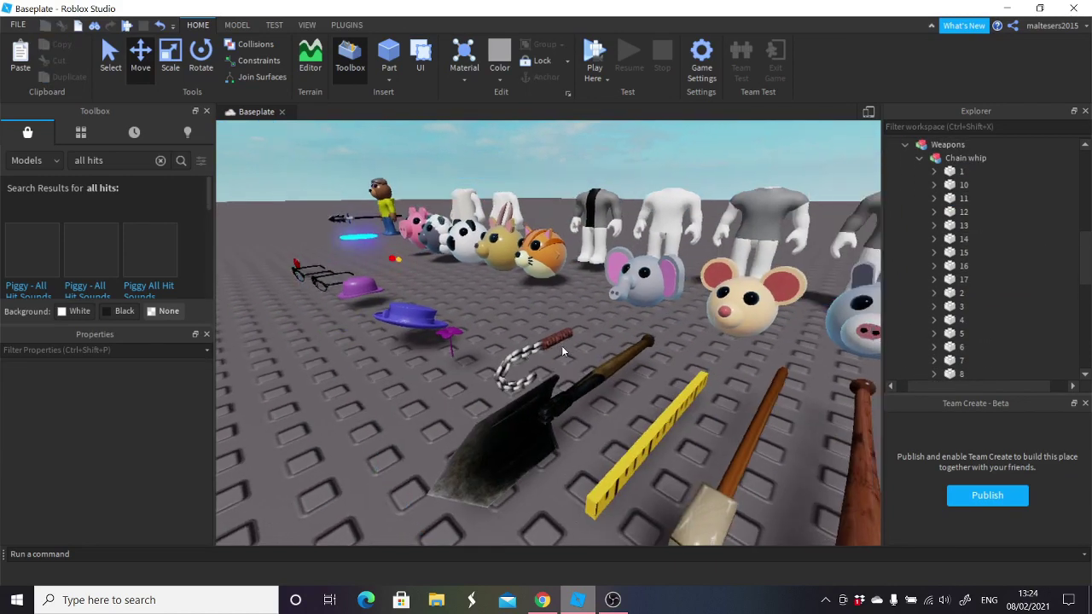
# Duplicate the Bear Morph model and place the copy on open ground just past the weapons and torsos.
pyautogui.scroll(3, 597, 333)
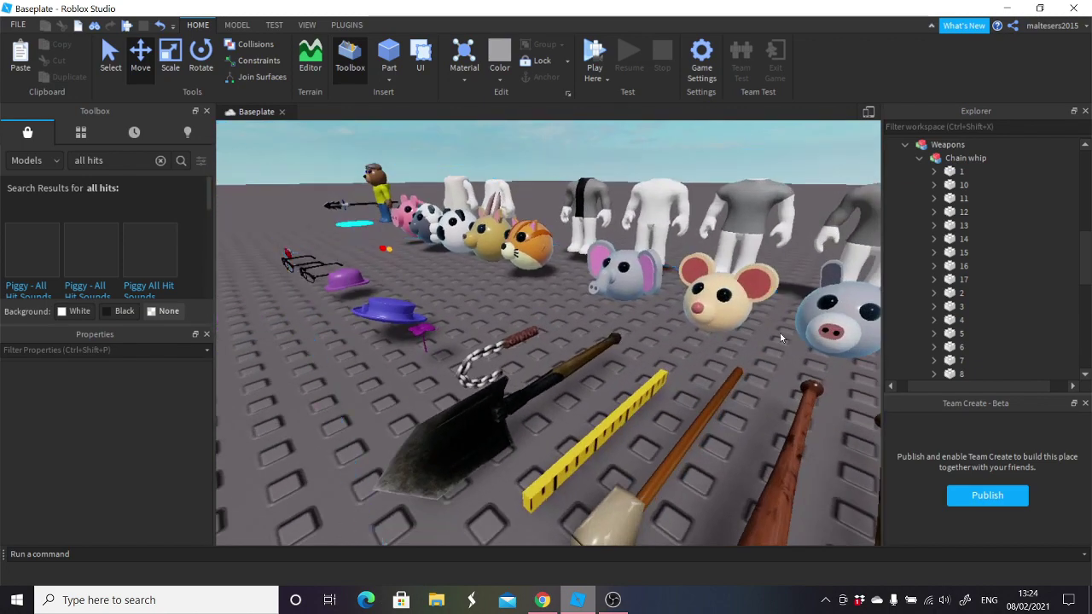
pyautogui.moveTo(674, 324); pyautogui.dragTo(686, 336, button='right')
pyautogui.click(352, 194)
pyautogui.press('f')
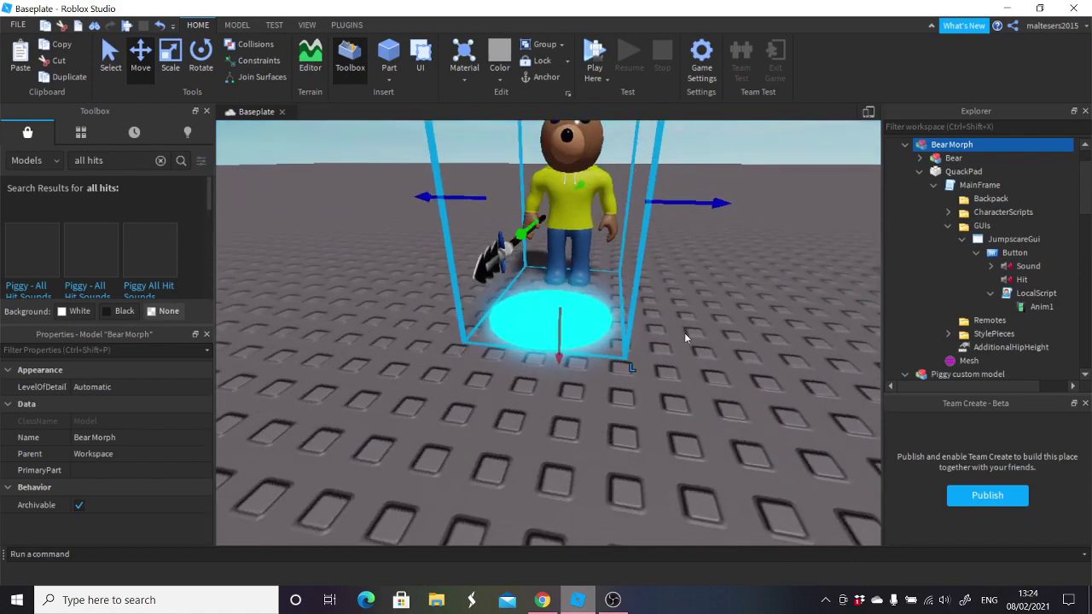
pyautogui.hotkey('ctrl', 'd')
pyautogui.scroll(-3, 601, 260)
pyautogui.moveTo(575, 214); pyautogui.dragTo(793, 329)
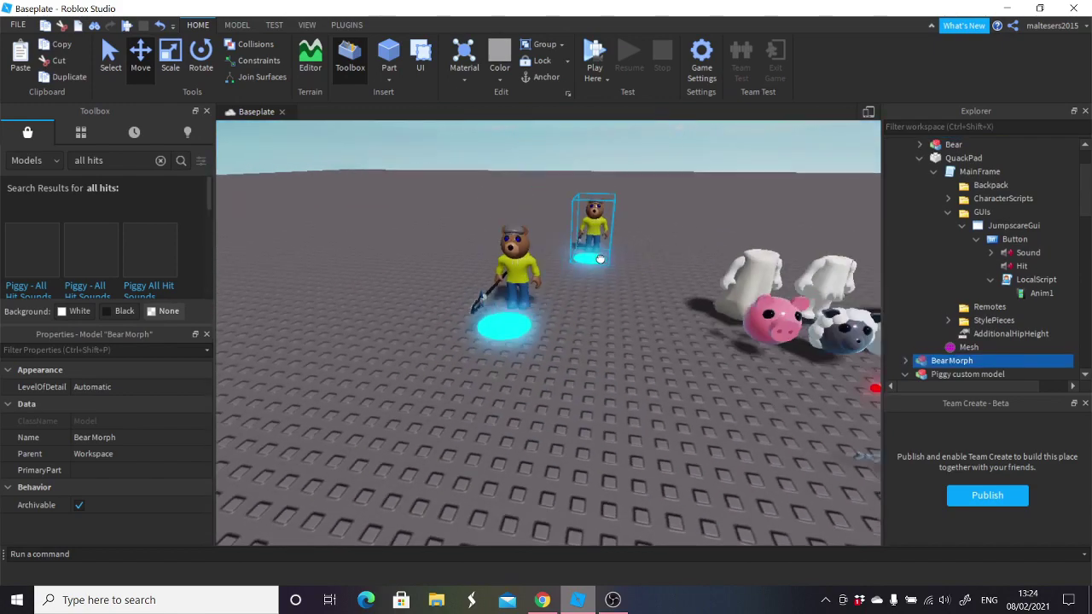
pyautogui.press('d')
pyautogui.moveTo(725, 296); pyautogui.dragTo(721, 297, button='right')
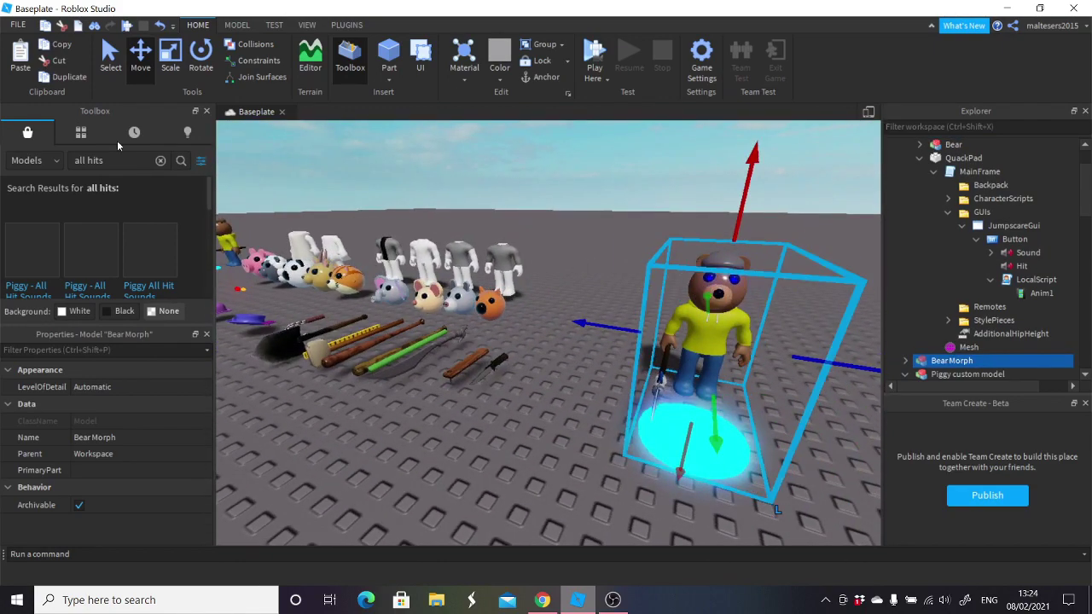
pyautogui.moveTo(525, 276); pyautogui.dragTo(694, 408, button='right')
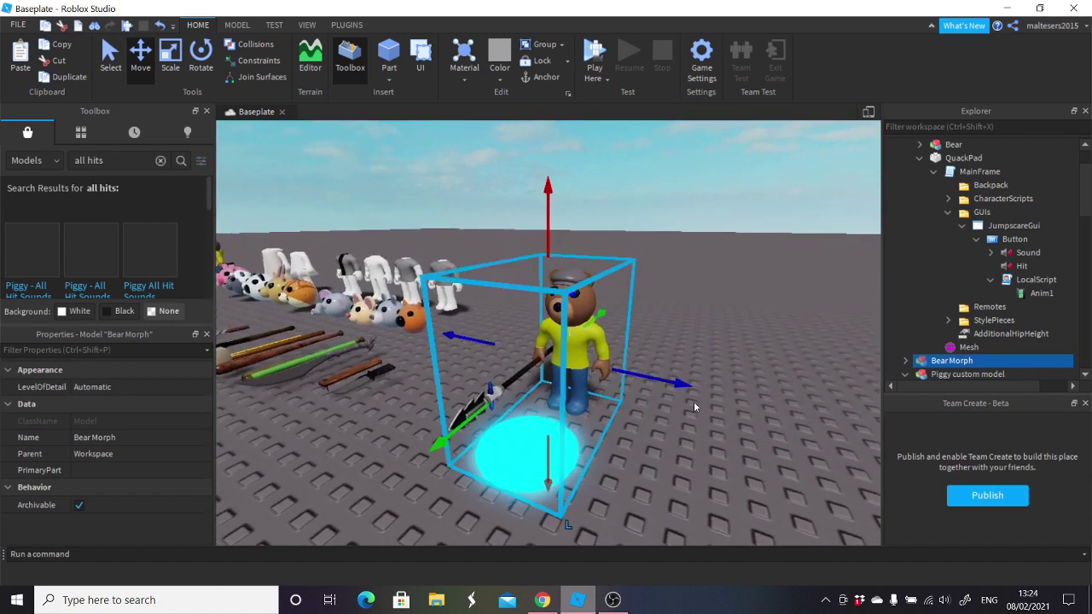
# Delete the Spear from the Bear model inside the copied Bear Morph.
pyautogui.scroll(-2, 921, 322)
pyautogui.click(905, 281)
pyautogui.scroll(-2, 949, 300)
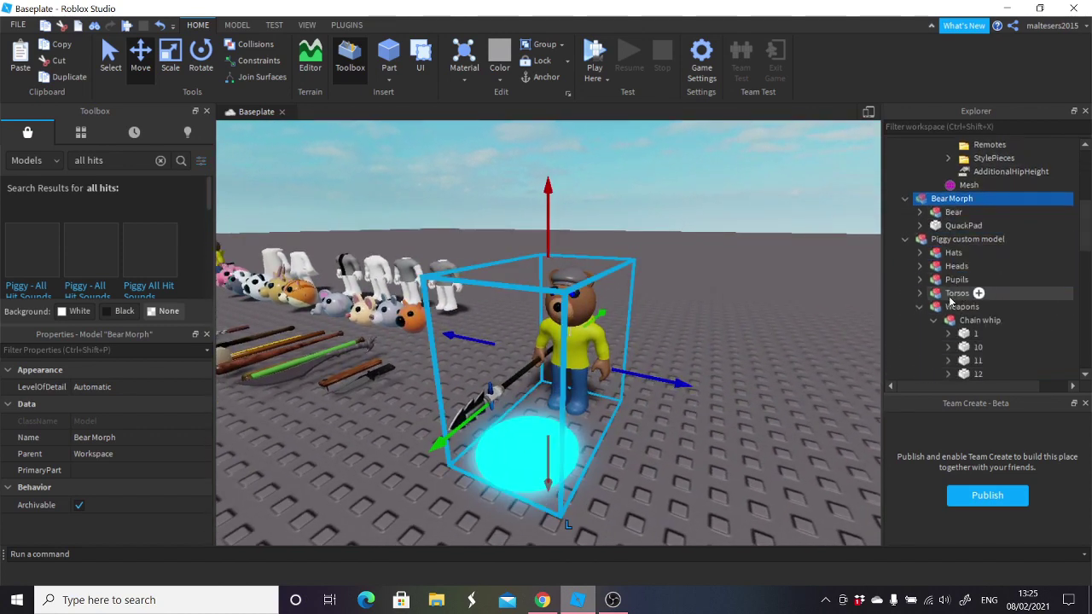
pyautogui.click(919, 211)
pyautogui.scroll(-3, 957, 248)
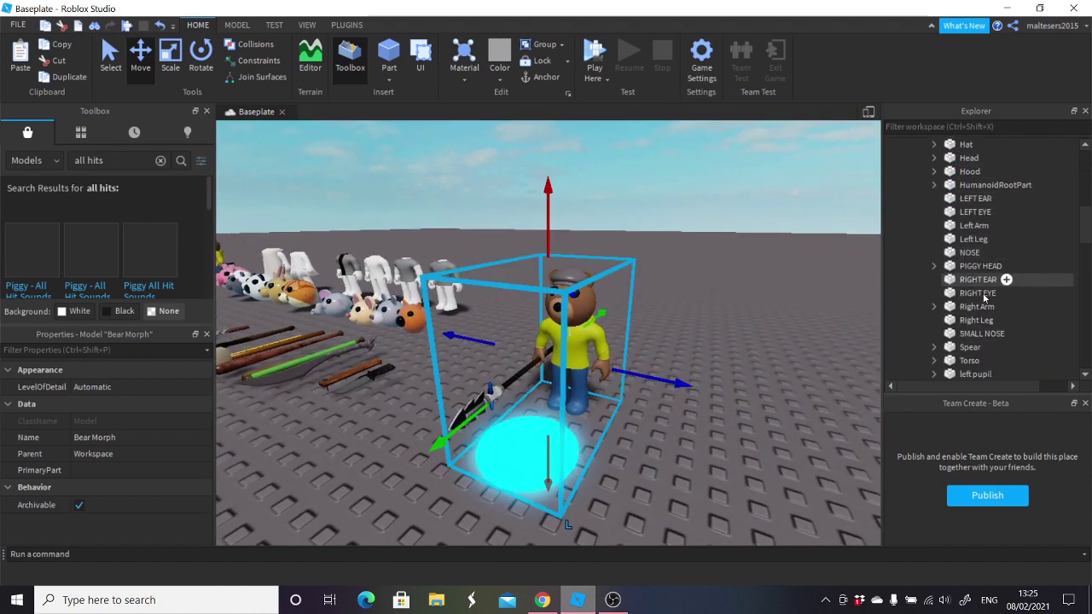
pyautogui.click(965, 352)
pyautogui.press('Delete')
# Move the Chain whip from the Weapons group over to the right hand of the copied bear.
pyautogui.moveTo(706, 357); pyautogui.dragTo(600, 422, button='right')
pyautogui.press('w')
pyautogui.click(601, 422)
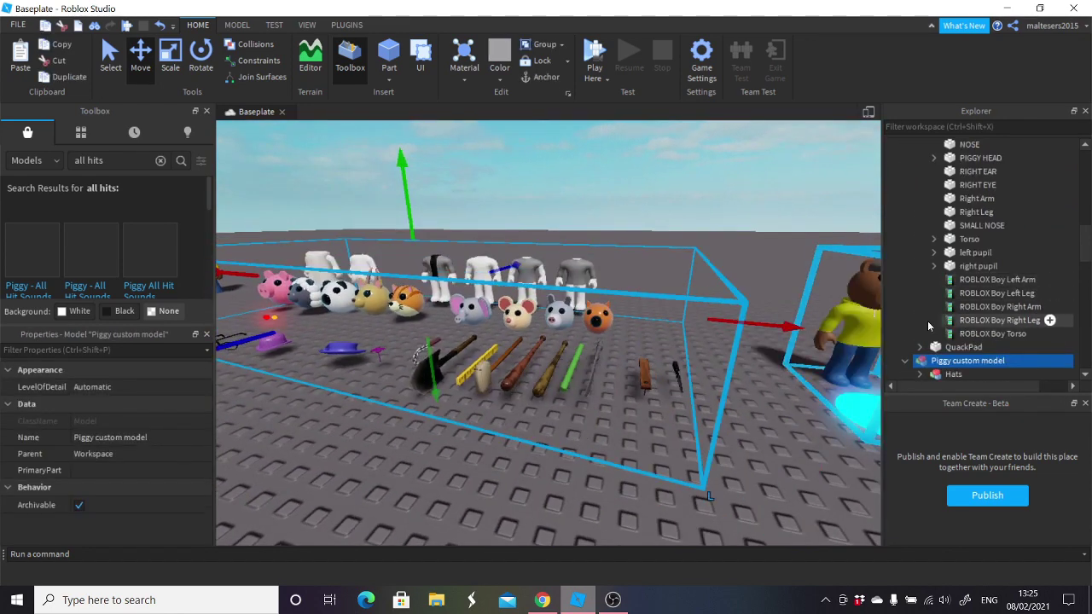
pyautogui.scroll(-1, 921, 300)
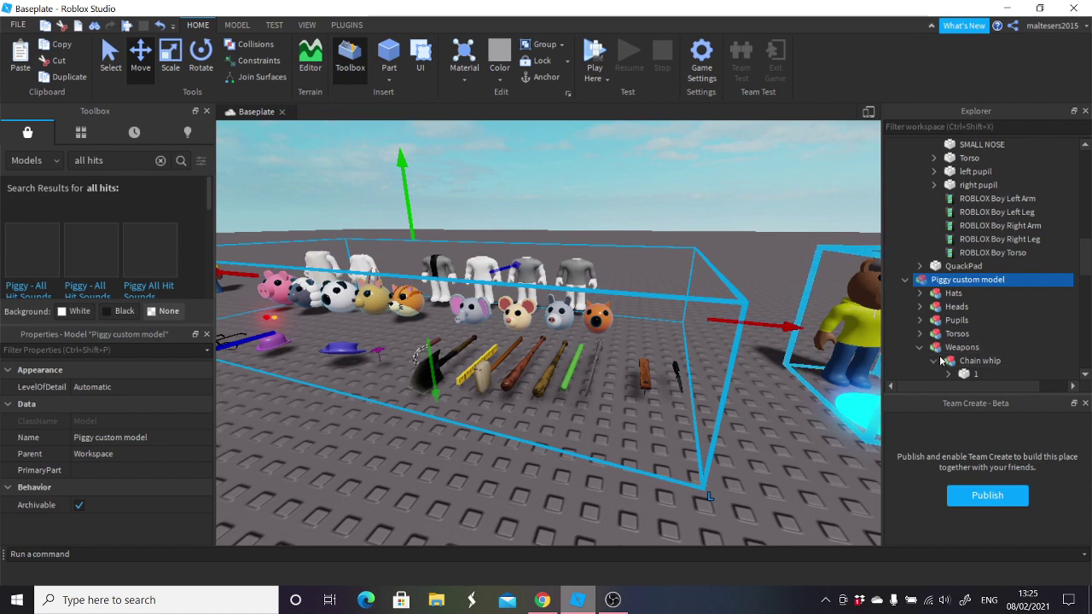
pyautogui.click(973, 361)
pyautogui.press('f')
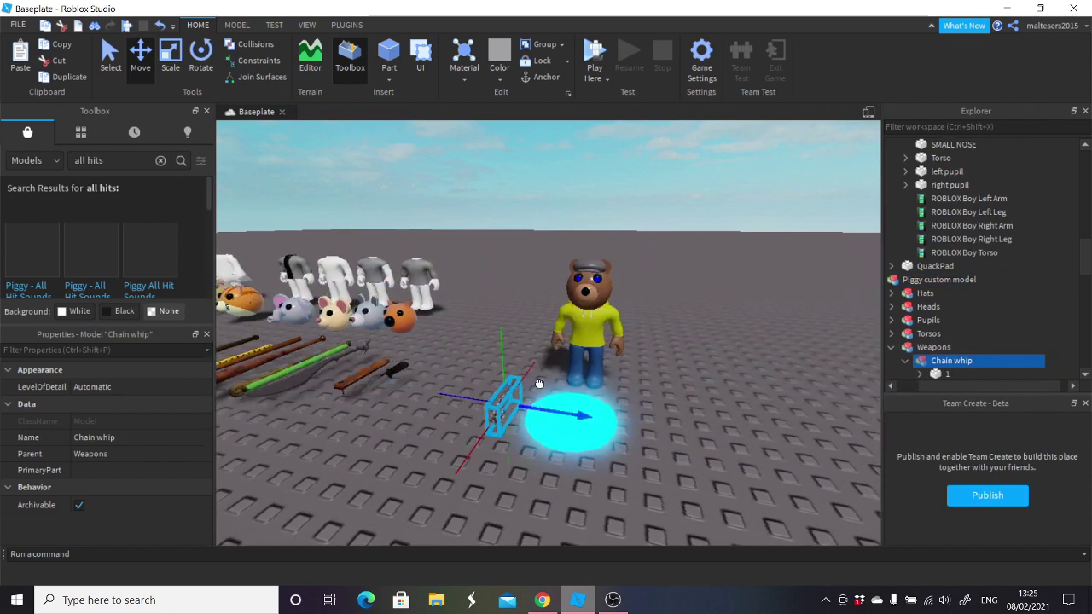
pyautogui.moveTo(476, 378); pyautogui.dragTo(520, 346)
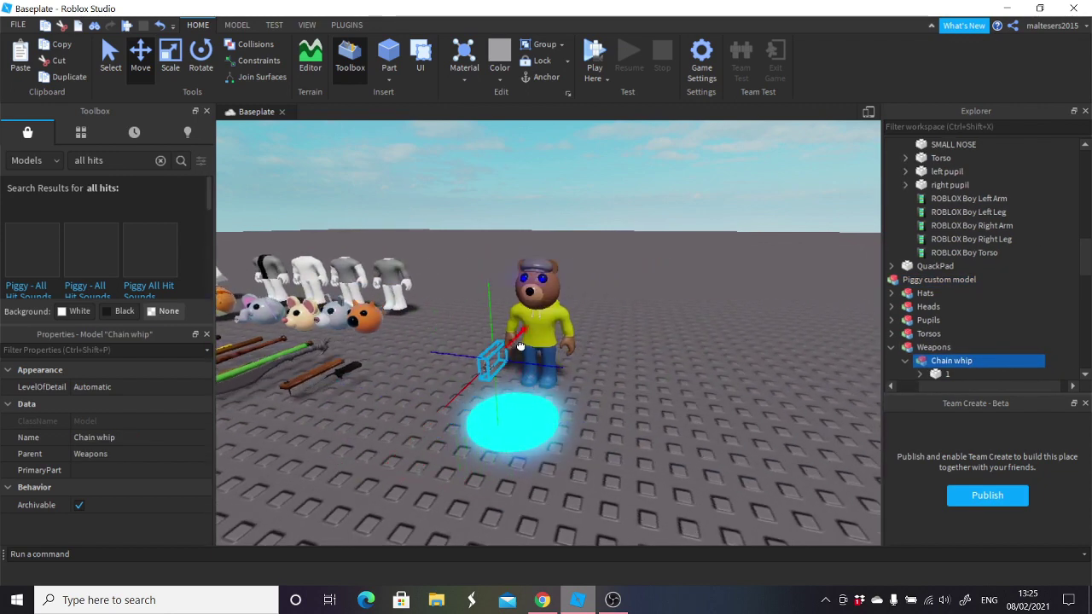
# Fine-tune the Chain whip's position so its handle sits in the copied bear's right hand.
pyautogui.scroll(5, 563, 393)
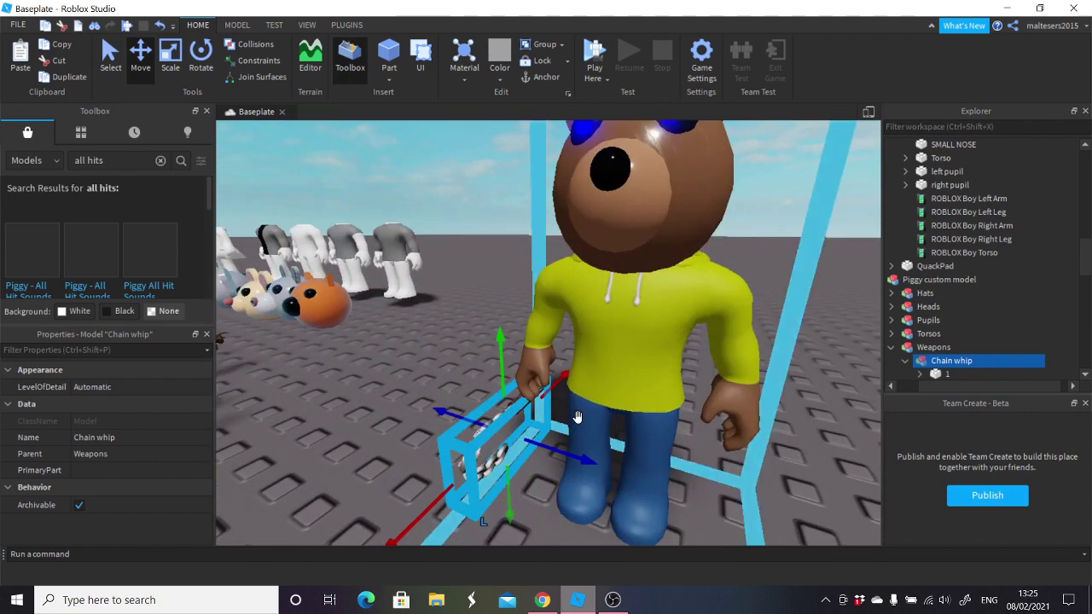
pyautogui.moveTo(568, 455); pyautogui.dragTo(589, 460)
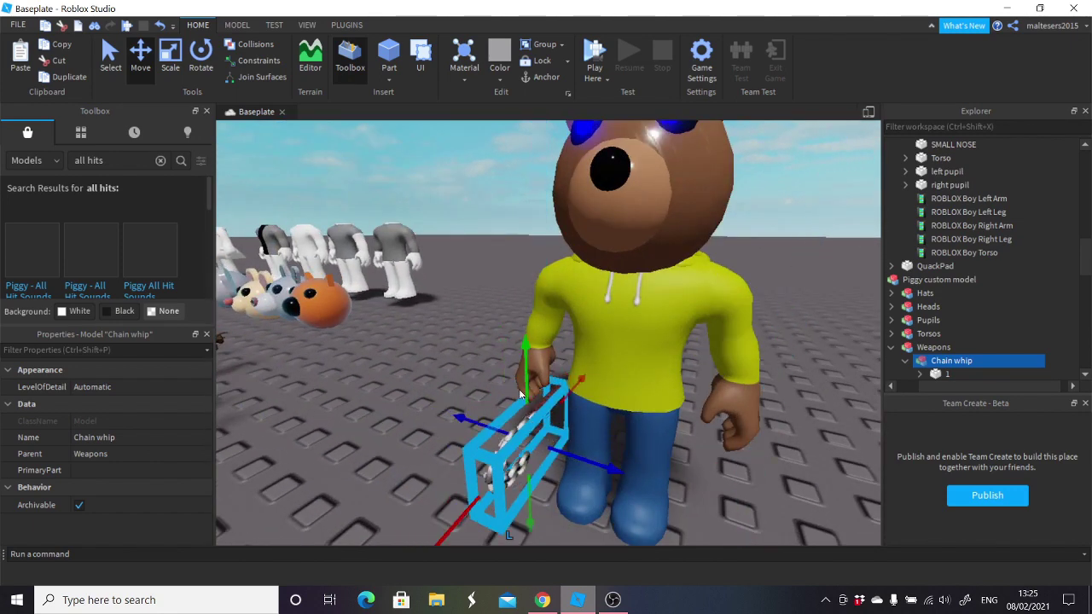
pyautogui.moveTo(523, 377); pyautogui.dragTo(524, 356)
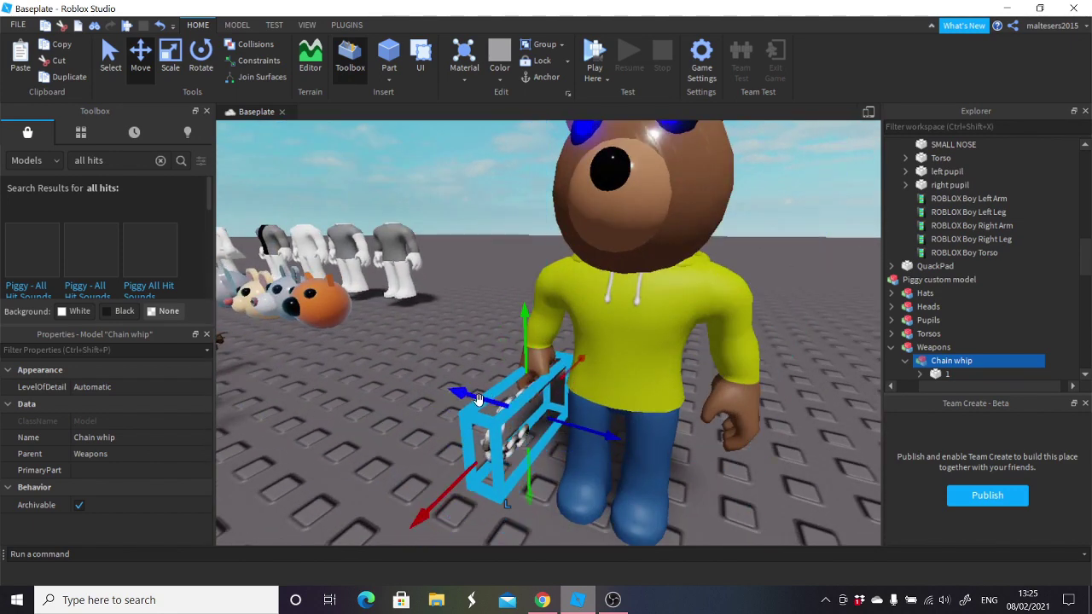
pyautogui.moveTo(478, 400); pyautogui.dragTo(465, 394)
pyautogui.click(423, 369)
pyautogui.scroll(-5, 423, 369)
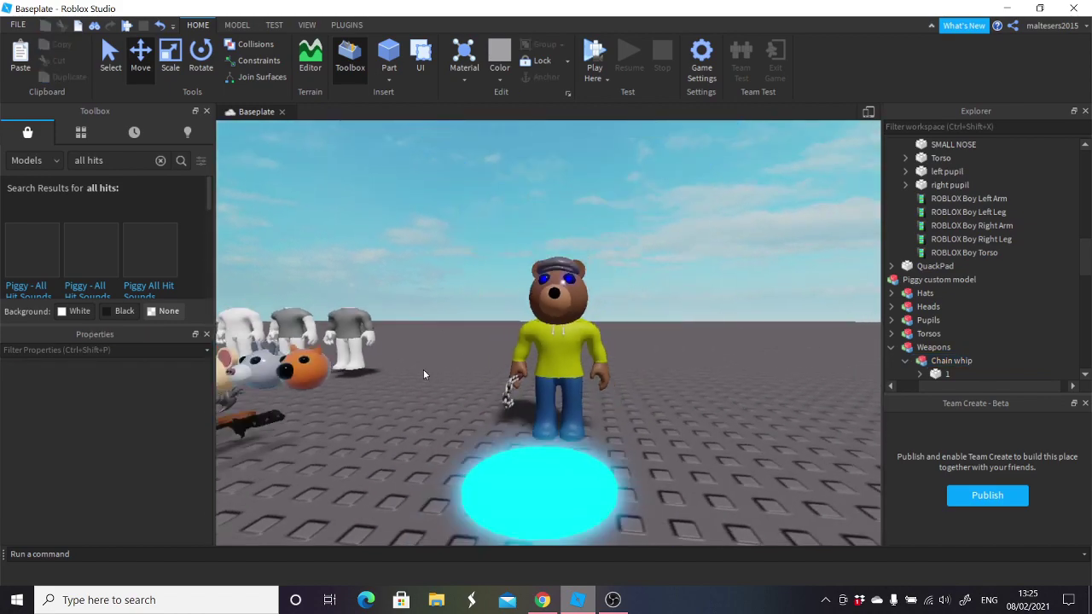
pyautogui.scroll(4, 423, 370)
pyautogui.moveTo(423, 370); pyautogui.dragTo(423, 368, button='right')
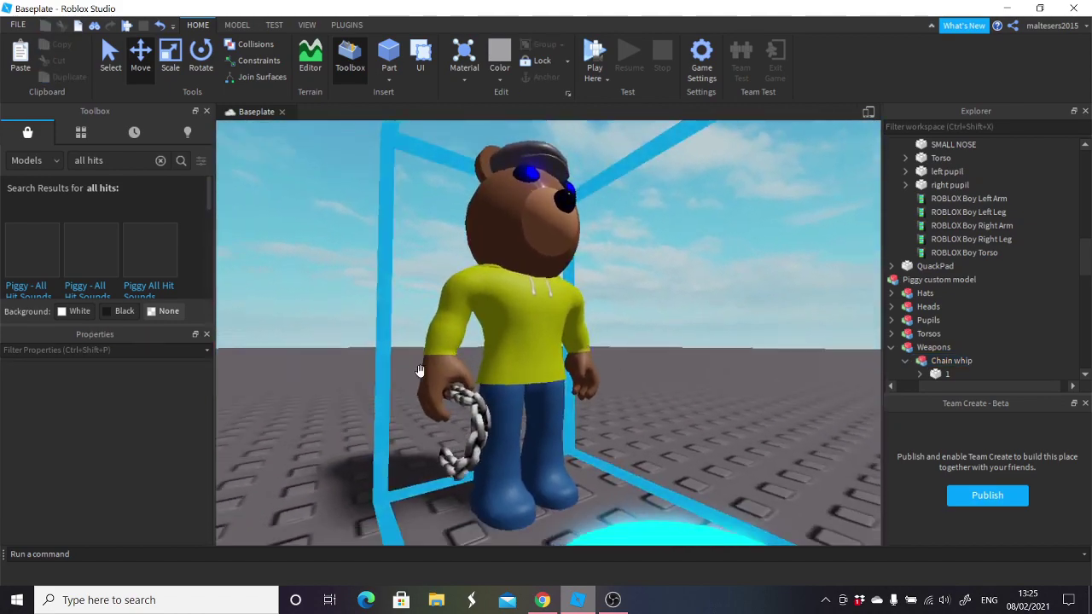
pyautogui.scroll(-5, 423, 368)
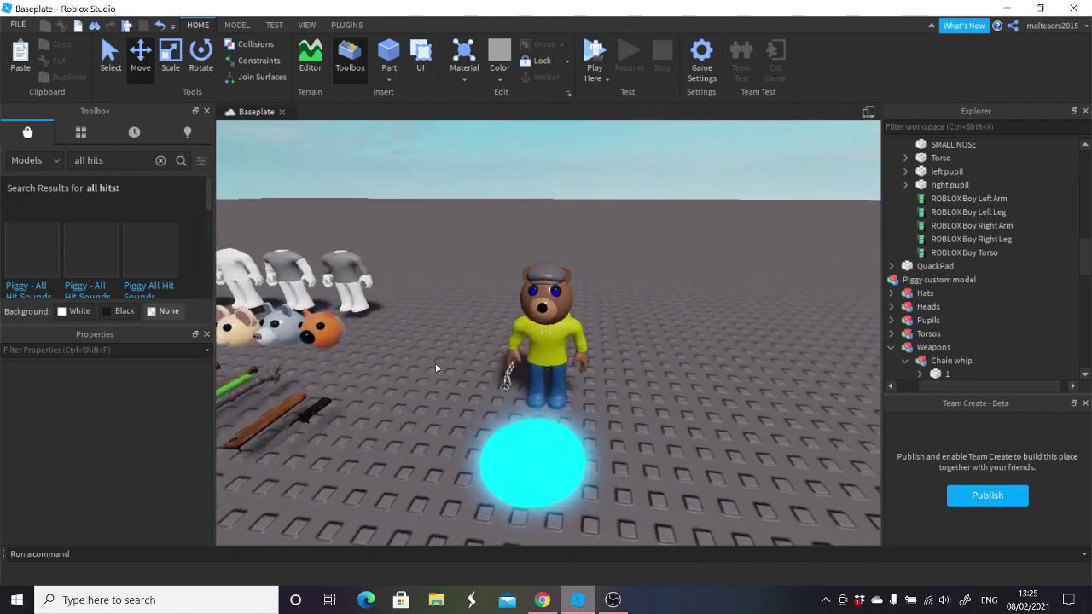
pyautogui.scroll(2, 609, 319)
pyautogui.click(605, 312)
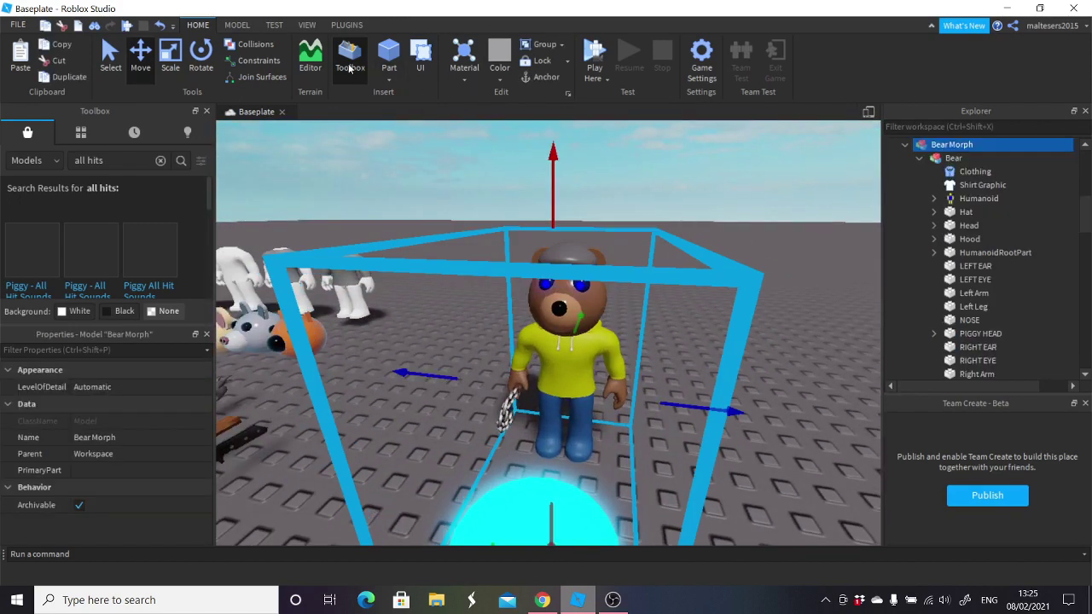
pyautogui.click(345, 24)
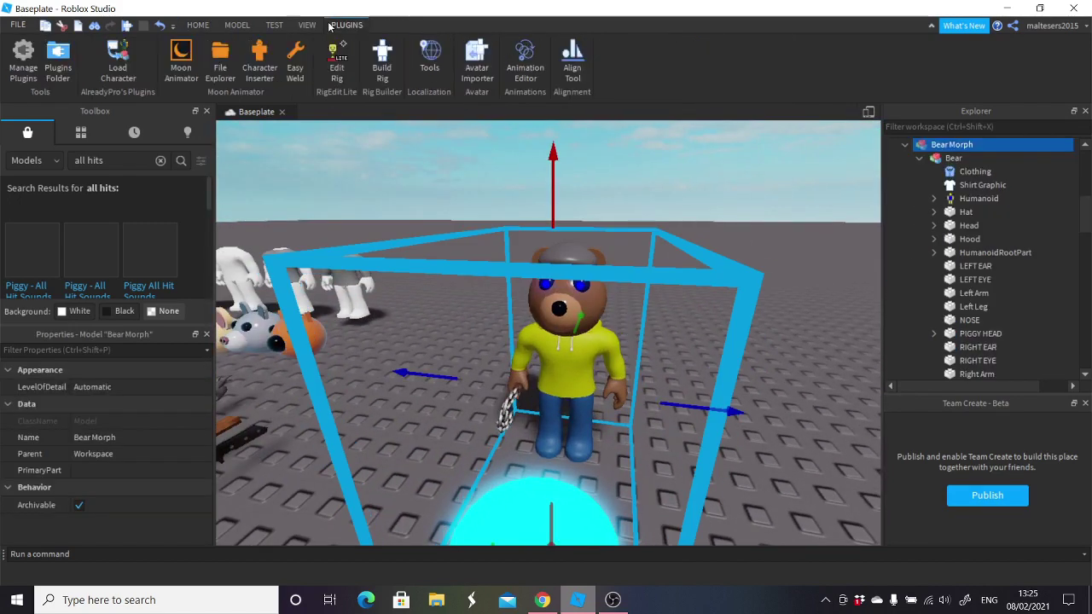
pyautogui.click(336, 69)
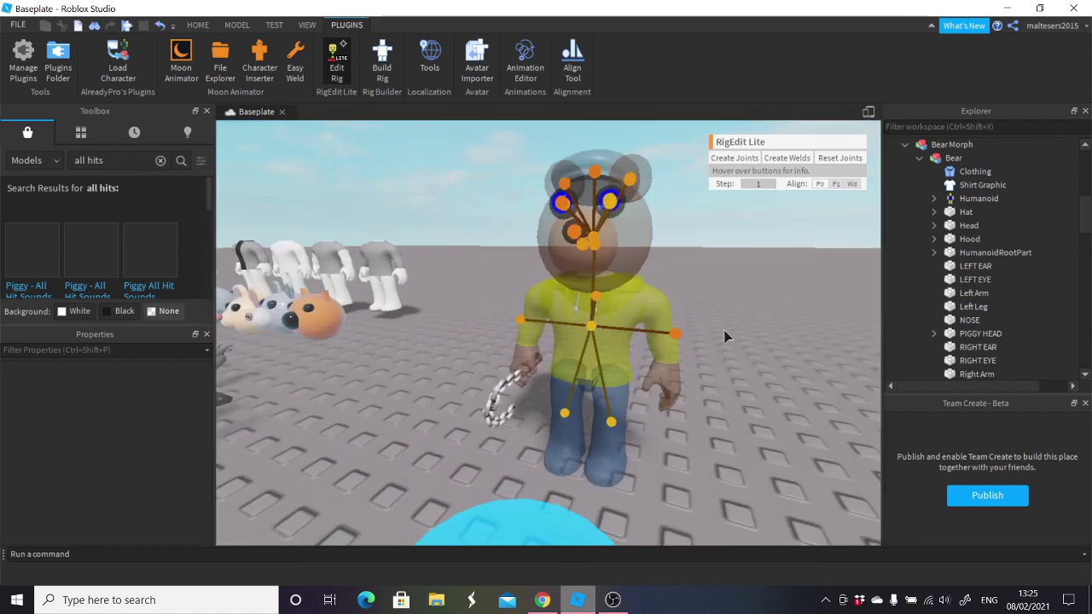
pyautogui.scroll(2, 555, 331)
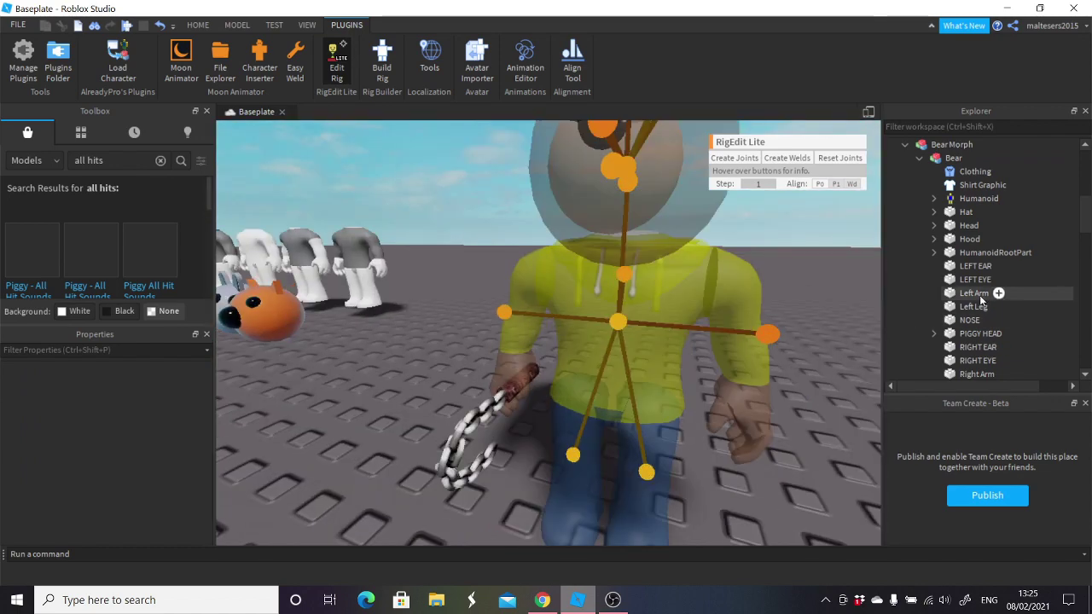
pyautogui.scroll(-3, 981, 298)
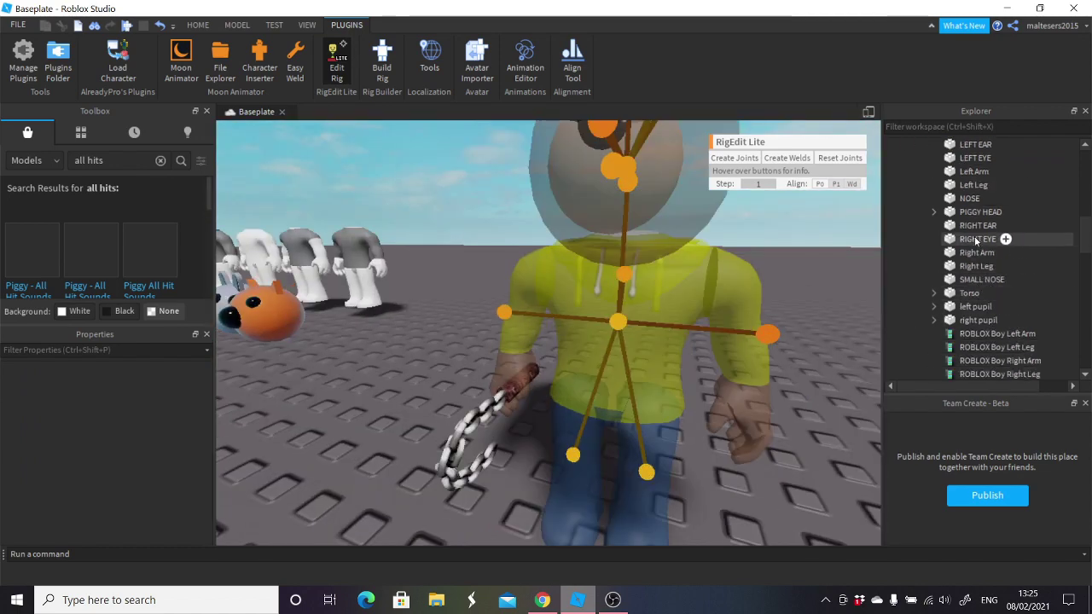
pyautogui.click(975, 240)
pyautogui.click(1005, 256)
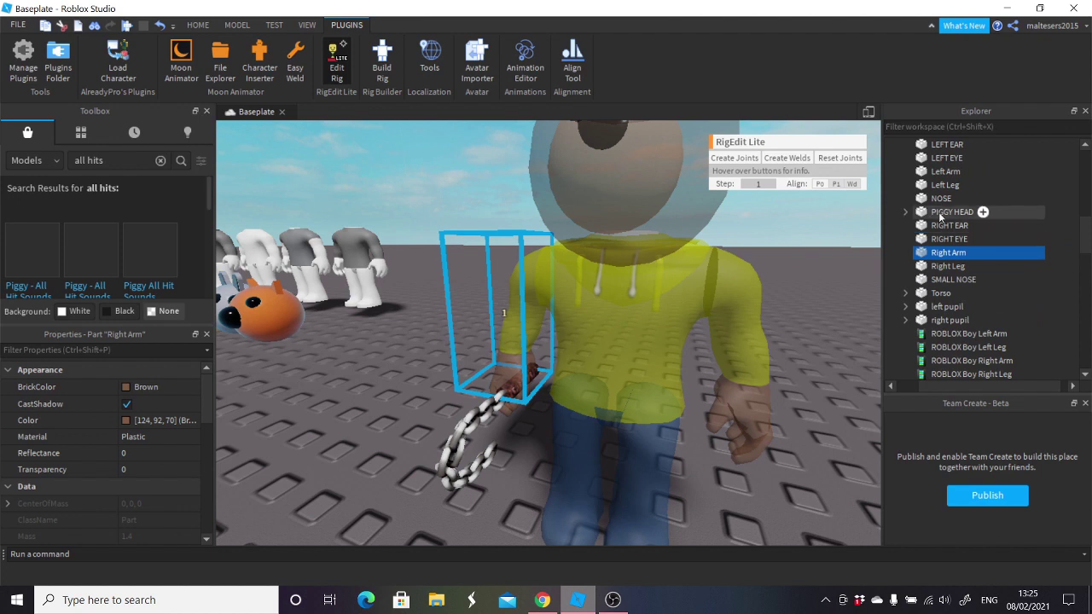
pyautogui.scroll(5, 1084, 162)
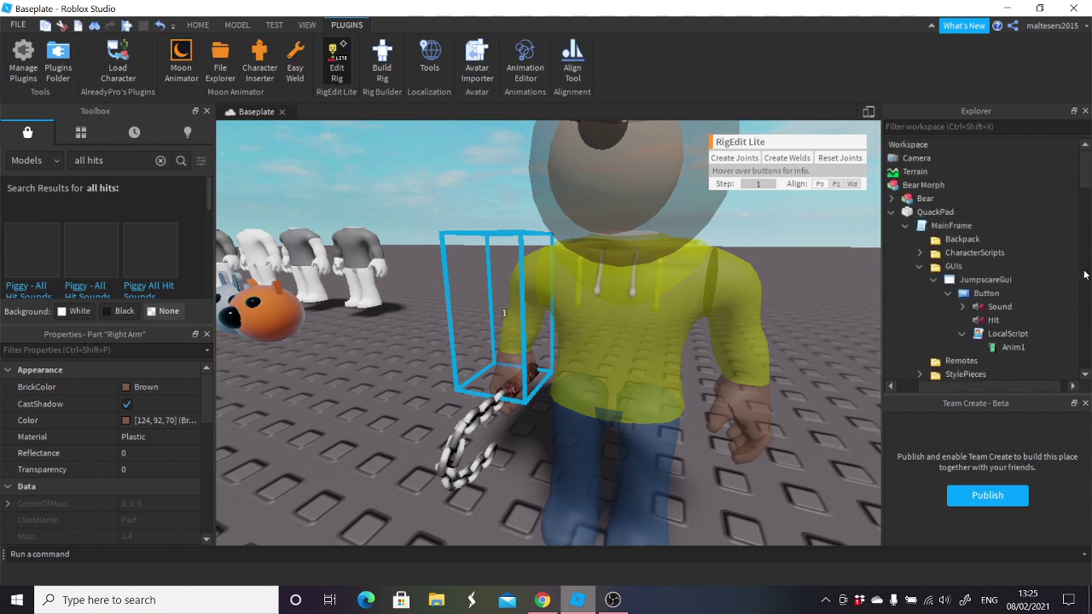
pyautogui.click(1085, 372)
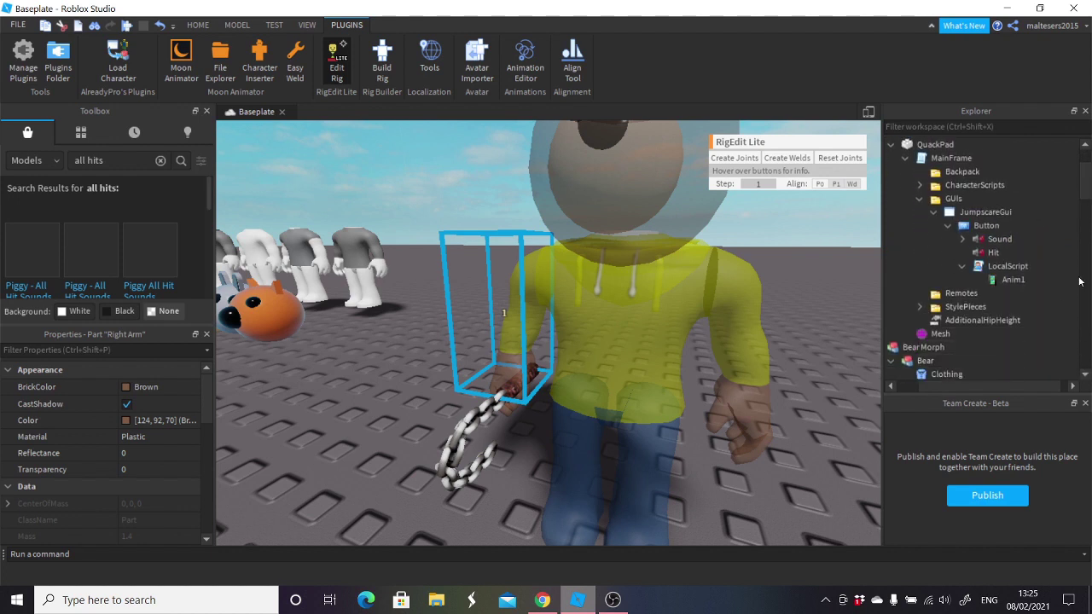
pyautogui.click(1088, 375)
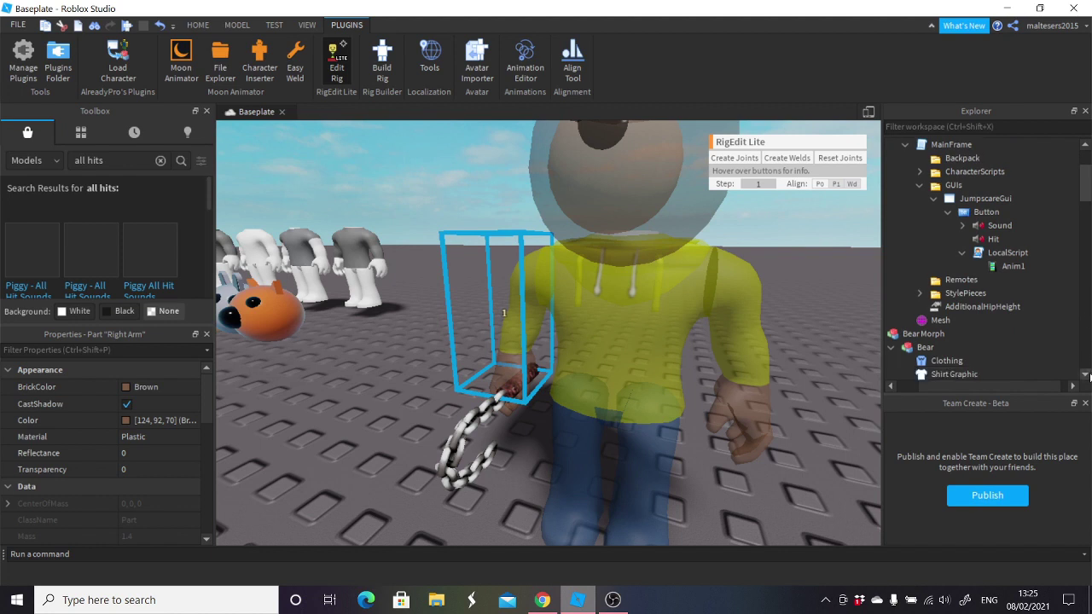
pyautogui.click(1088, 374)
pyautogui.click(1087, 374)
pyautogui.click(1087, 375)
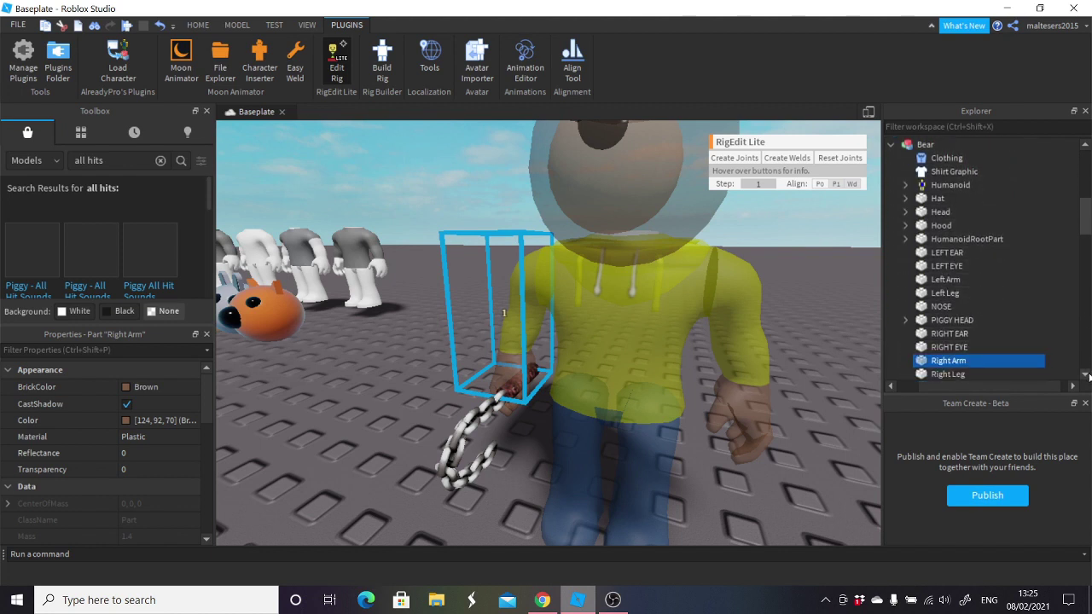
pyautogui.click(1084, 376)
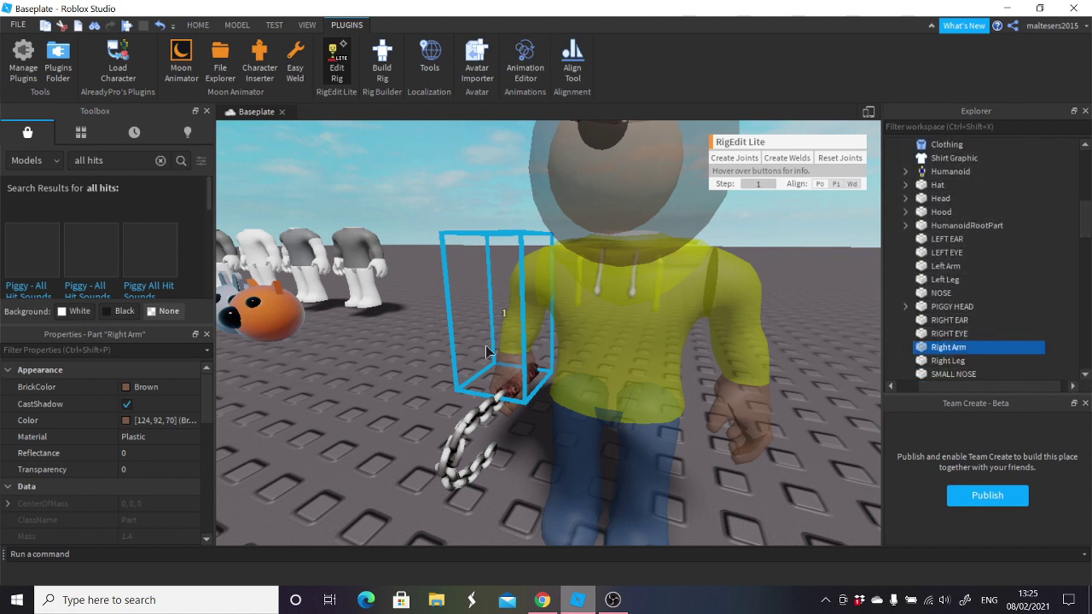
pyautogui.click(414, 350)
pyautogui.click(325, 78)
# Reparent the Chain whip from the Weapons group into the Bear model of the copied Bear Morph.
pyautogui.scroll(-5, 638, 336)
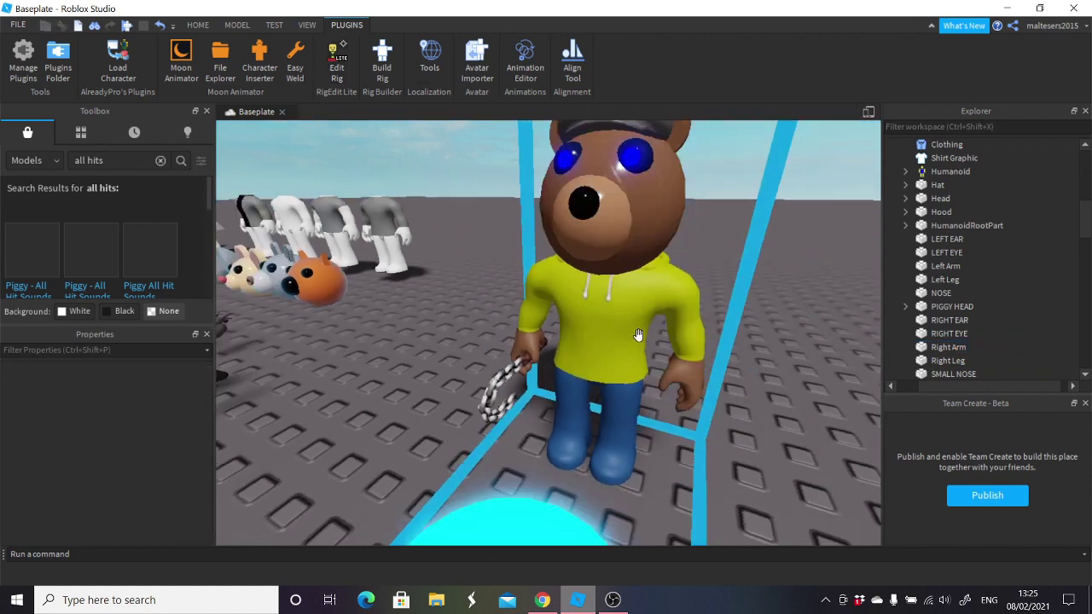
pyautogui.click(354, 287)
pyautogui.scroll(-8, 932, 341)
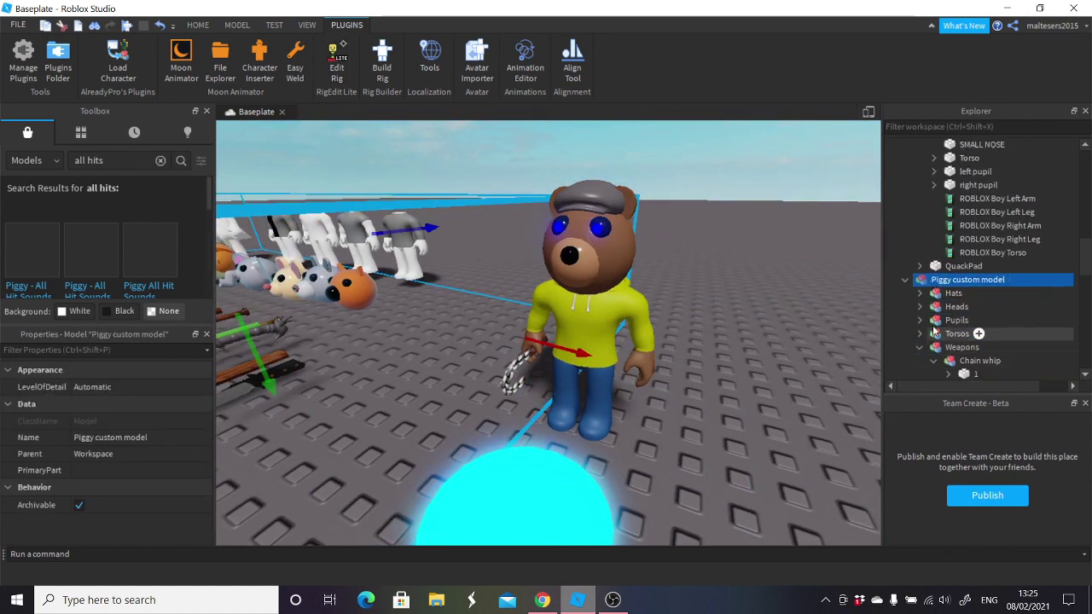
pyautogui.scroll(3, 962, 277)
pyautogui.click(932, 240)
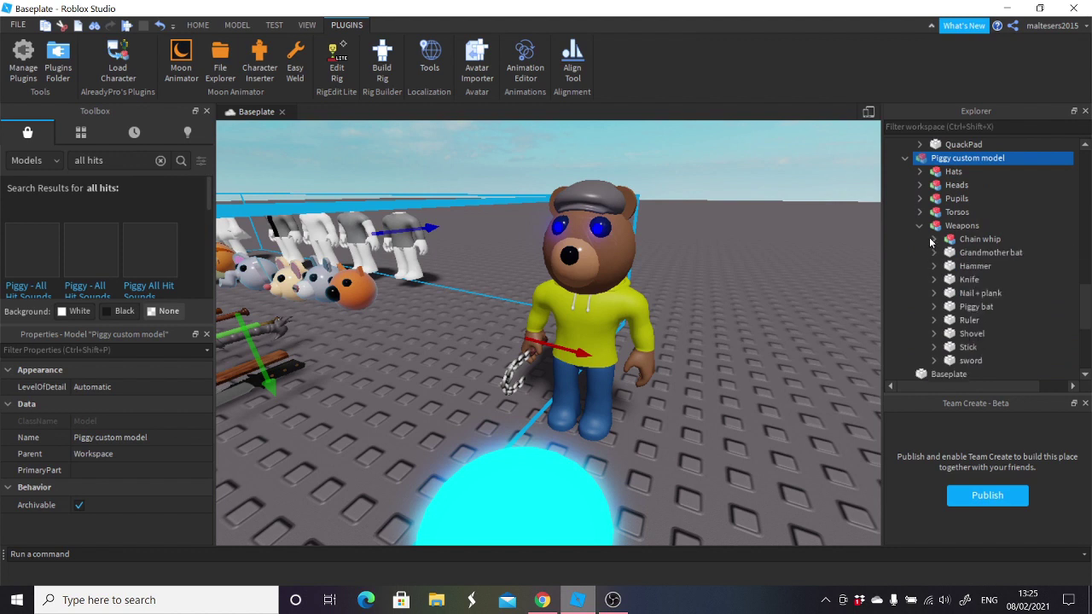
pyautogui.click(977, 239)
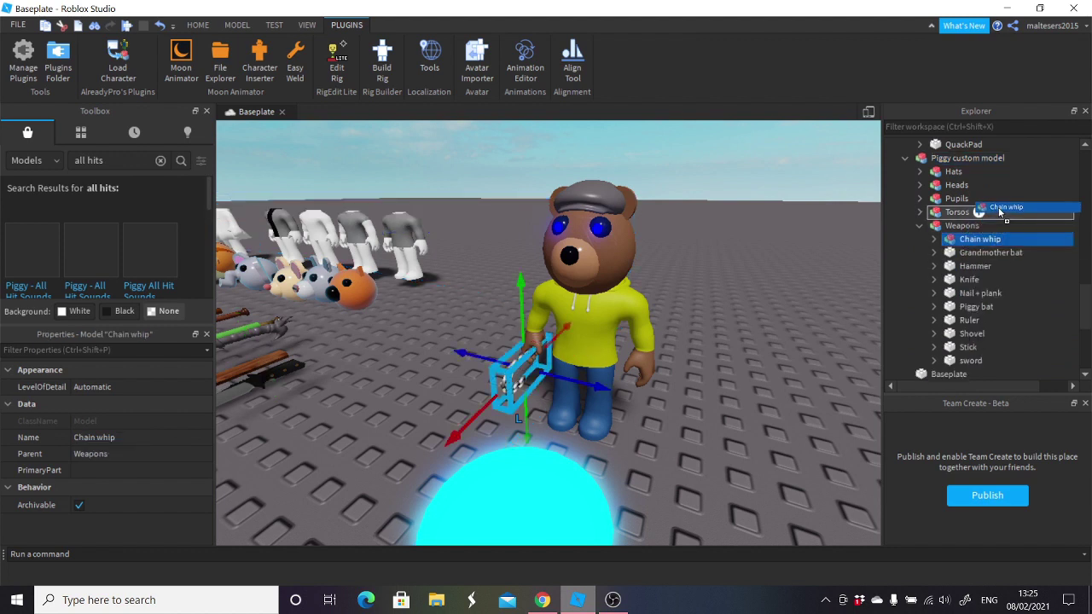
pyautogui.scroll(10, 994, 243)
pyautogui.moveTo(1000, 212); pyautogui.dragTo(970, 269)
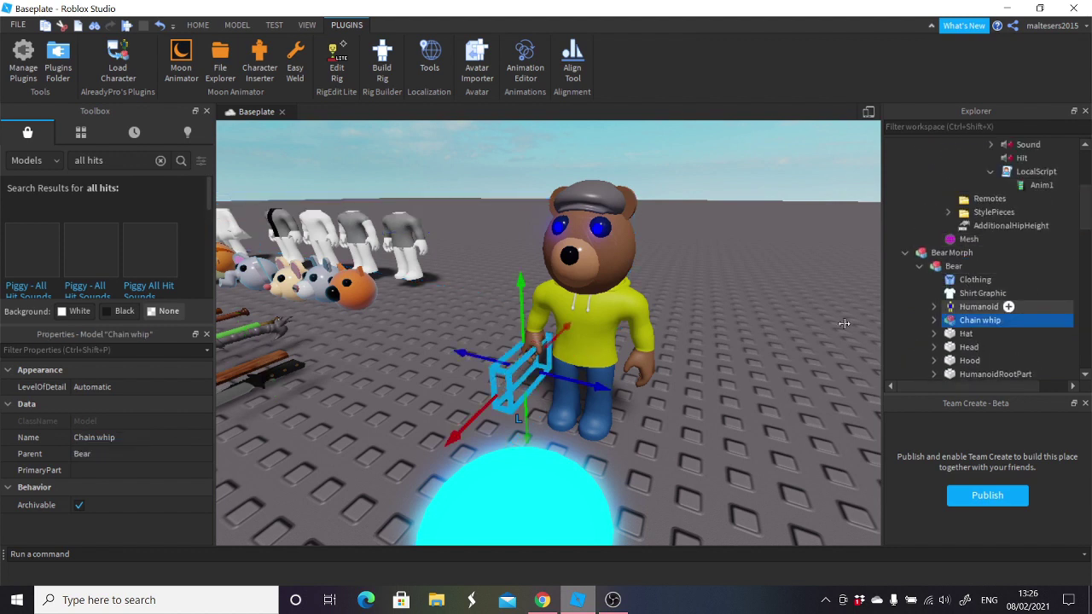
# Open the copied Bear Morph's rig in RigEdit Lite and select the bear's Right Arm as the first part.
pyautogui.click(583, 342)
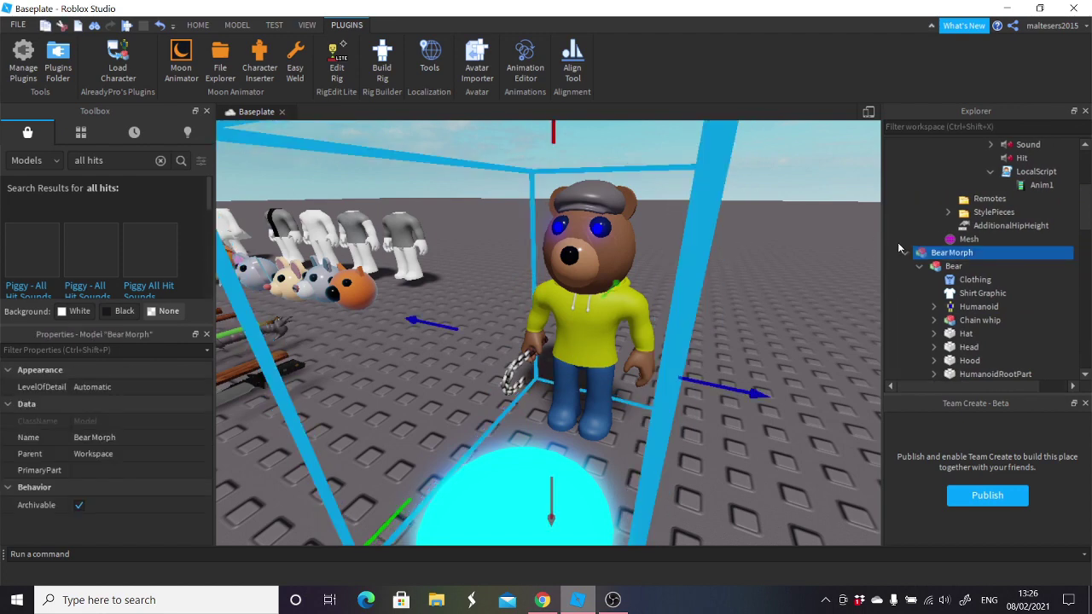
pyautogui.click(337, 64)
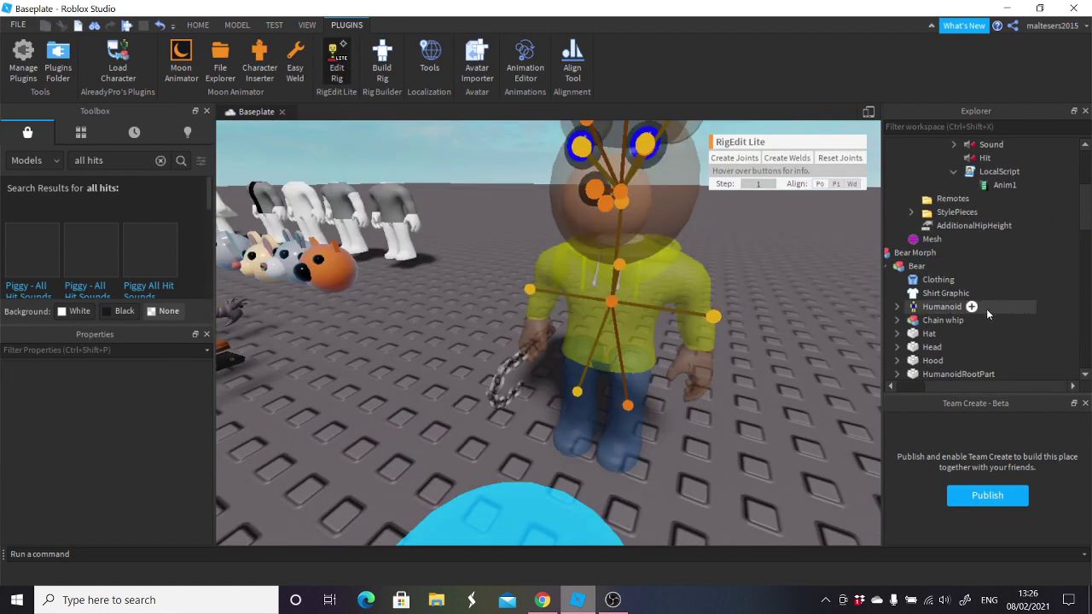
pyautogui.scroll(-3, 986, 309)
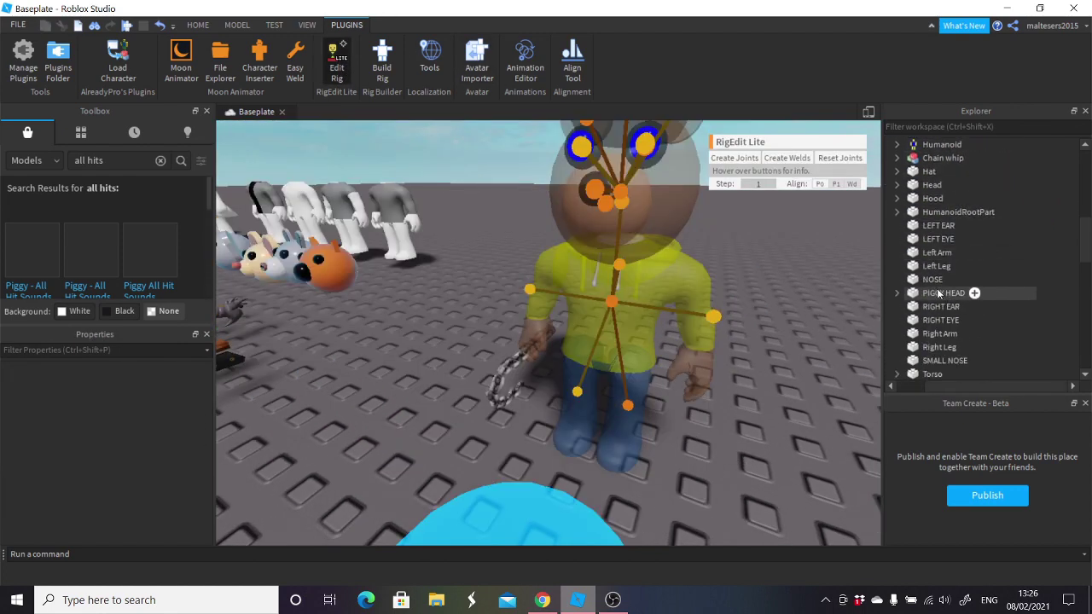
pyautogui.click(940, 294)
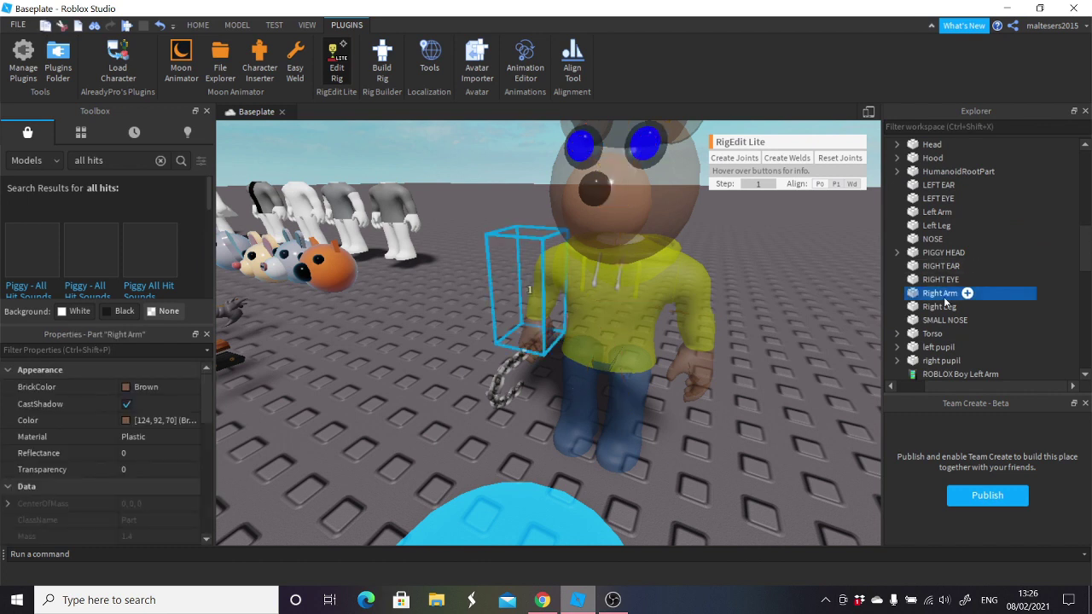
# Expand the Chain whip and add its Grip and links 1 to 17 to the selection after the Right Arm.
pyautogui.scroll(2, 1066, 155)
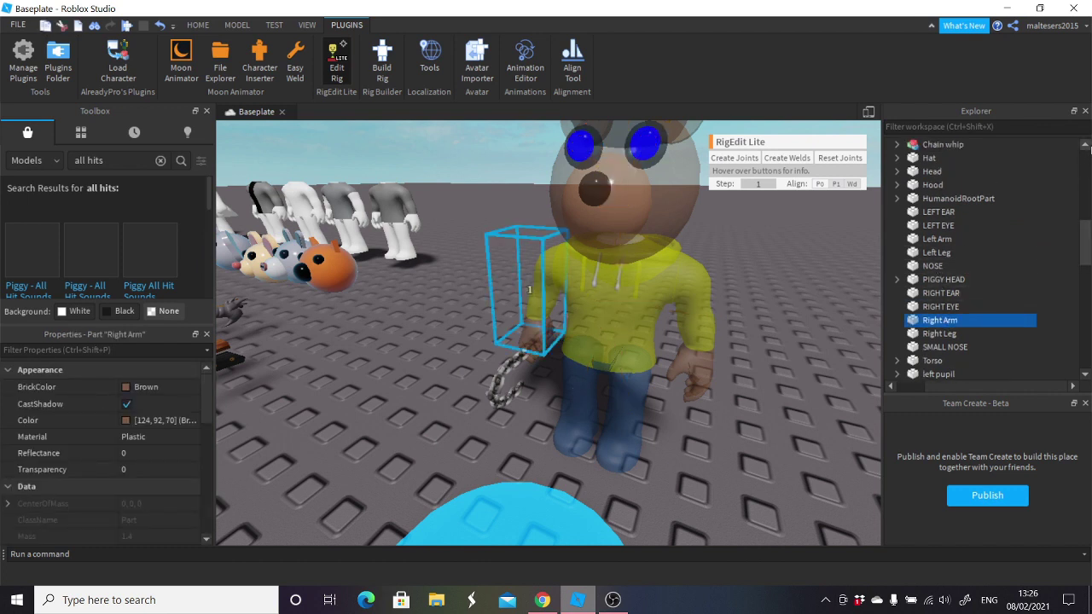
pyautogui.click(899, 173)
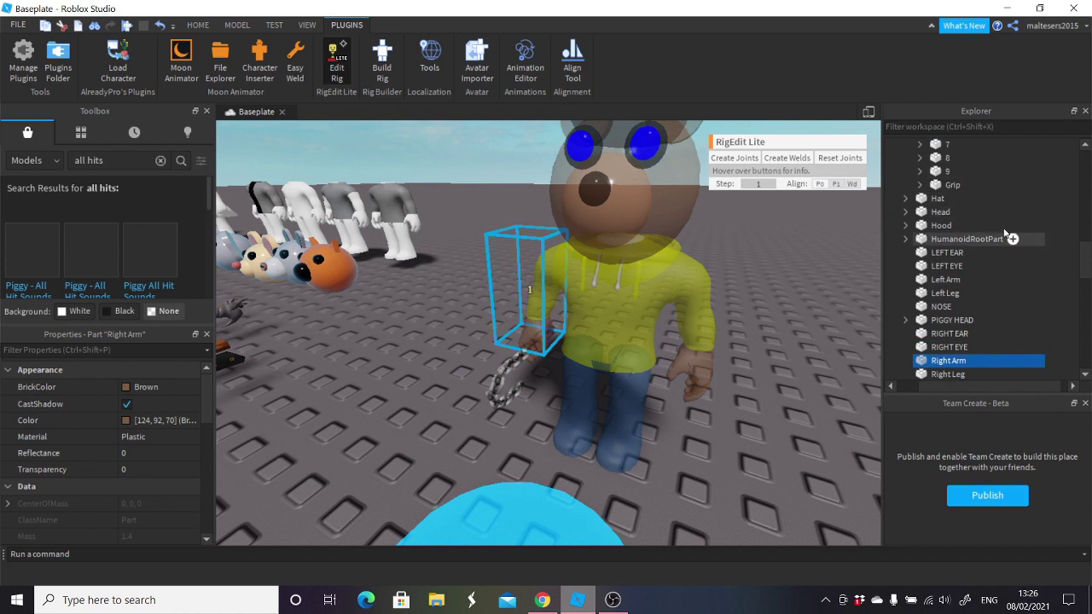
pyautogui.click(1085, 146)
pyautogui.click(1085, 146)
pyautogui.click(1085, 147)
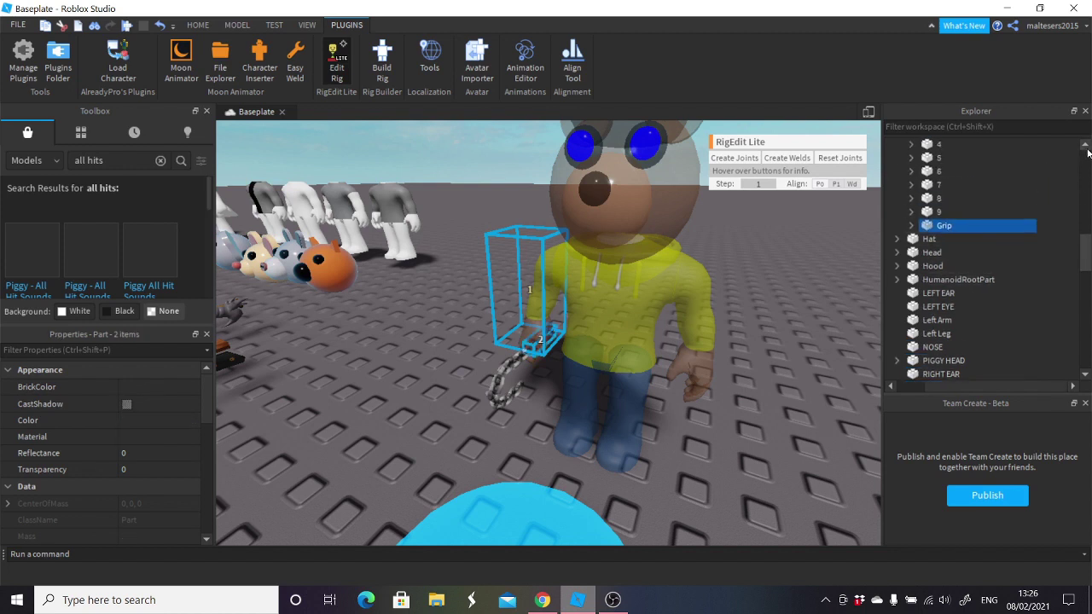
pyautogui.click(1085, 147)
pyautogui.click(1085, 147)
pyautogui.click(1085, 147)
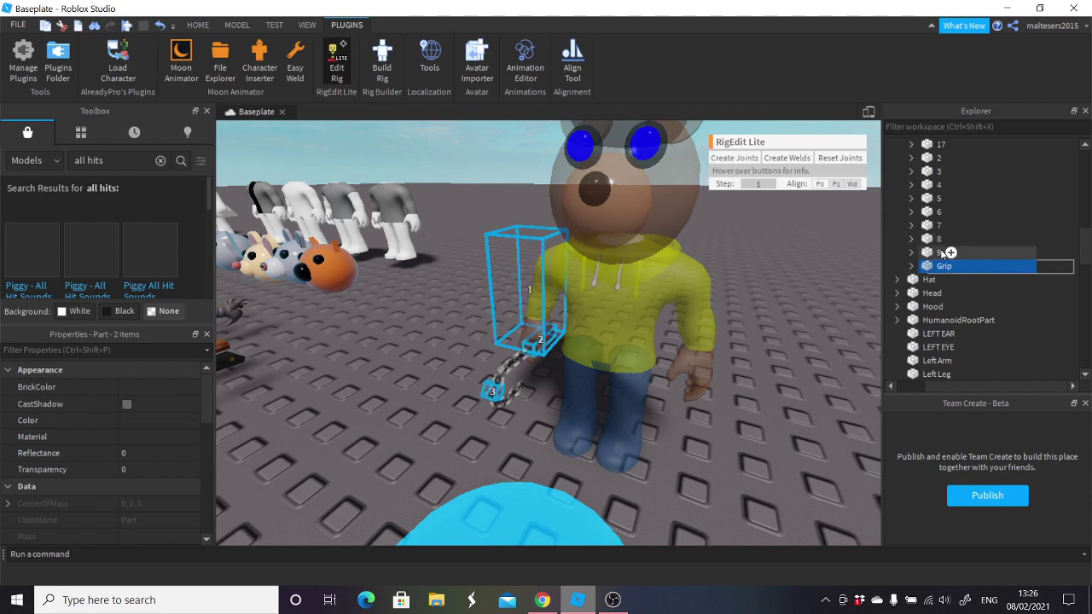
pyautogui.click(1085, 154)
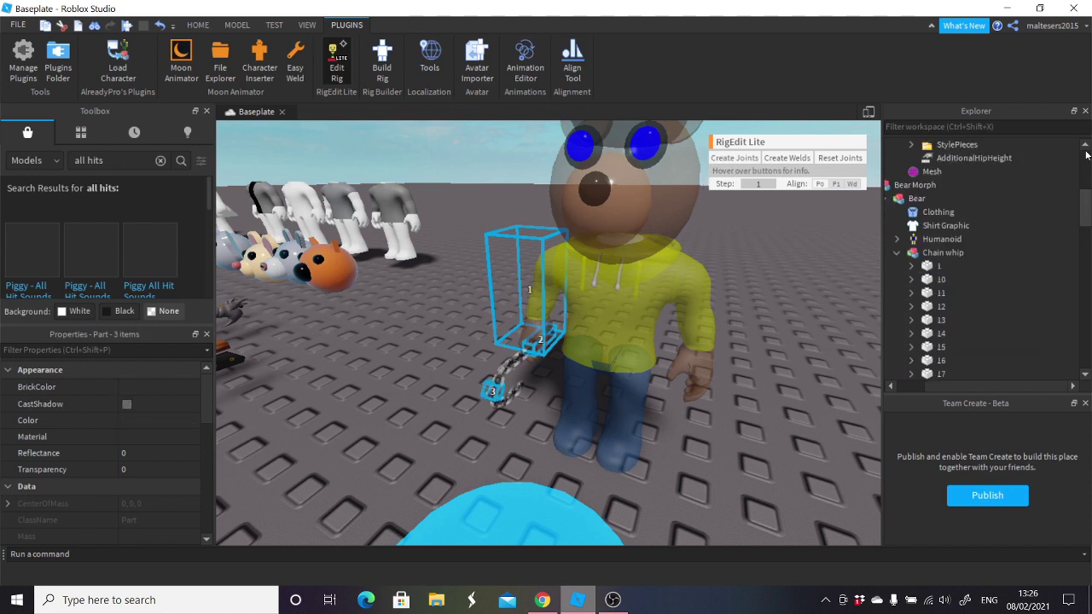
pyautogui.click(1085, 155)
pyautogui.moveTo(1088, 376); pyautogui.dragTo(1086, 378)
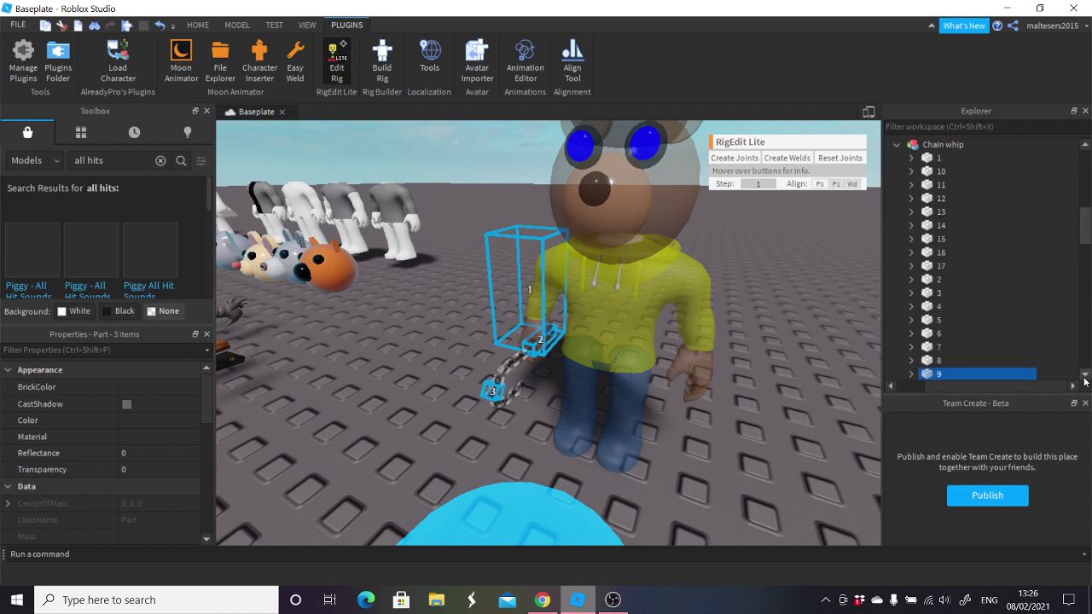
pyautogui.click(1085, 376)
pyautogui.click(1086, 151)
pyautogui.keyDown('shift'); pyautogui.click(939, 159); pyautogui.keyUp('shift')
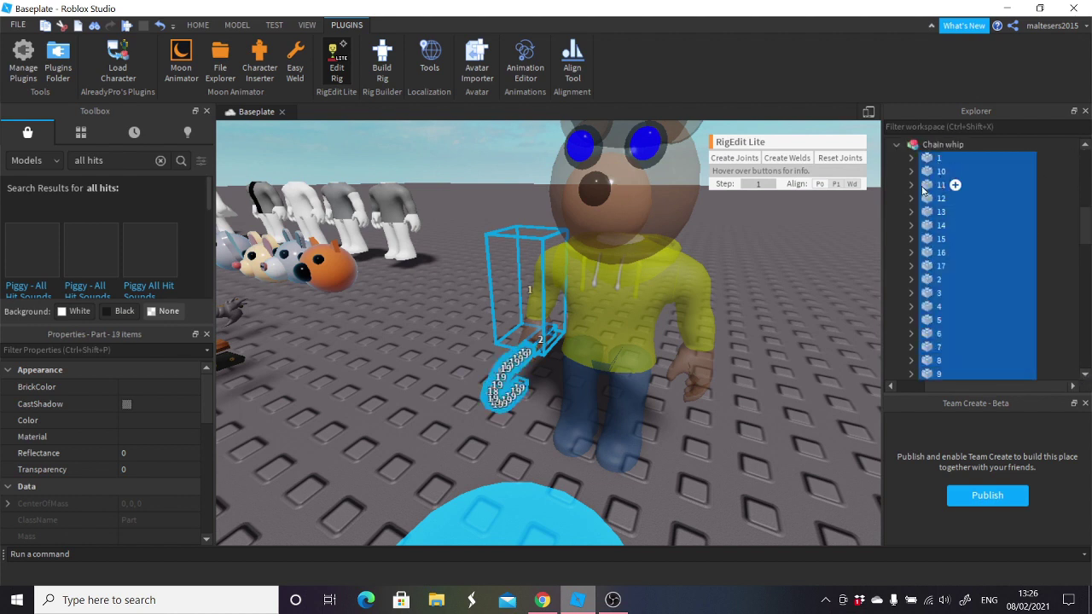
# Create joints from the Right Arm to the selected Chain whip parts and close the rig editor.
pyautogui.click(742, 161)
pyautogui.press('w')
pyautogui.moveTo(766, 323); pyautogui.dragTo(722, 349, button='right')
pyautogui.scroll(-5, 767, 331)
pyautogui.click(344, 73)
pyautogui.scroll(-4, 722, 349)
# Playtest the place, morph into the Chain whip bear on its pad, and walk around to check the weapon stays attached.
pyautogui.click(197, 25)
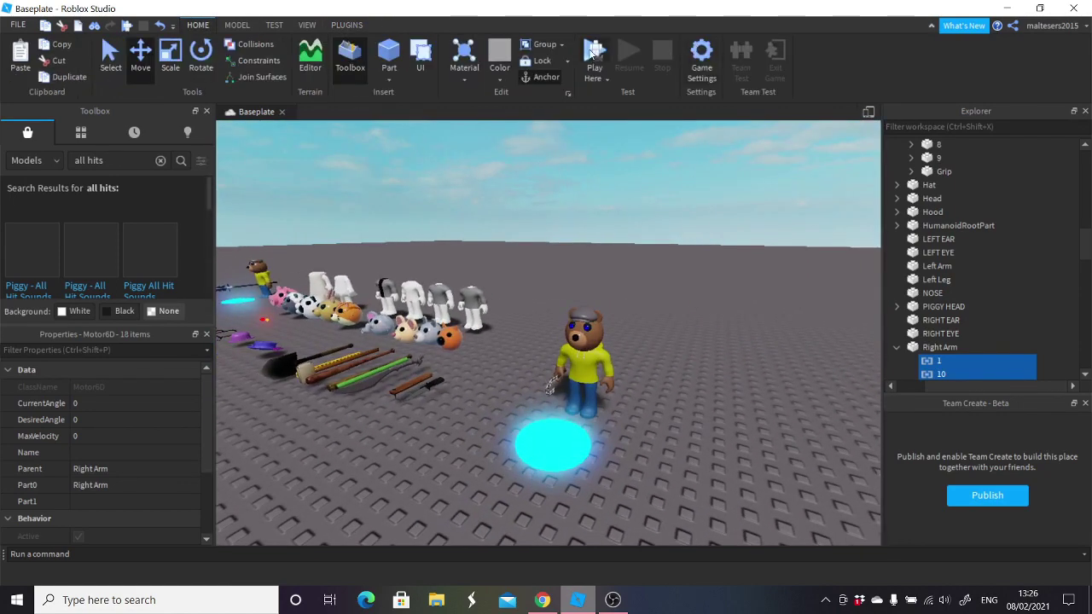
pyautogui.click(599, 56)
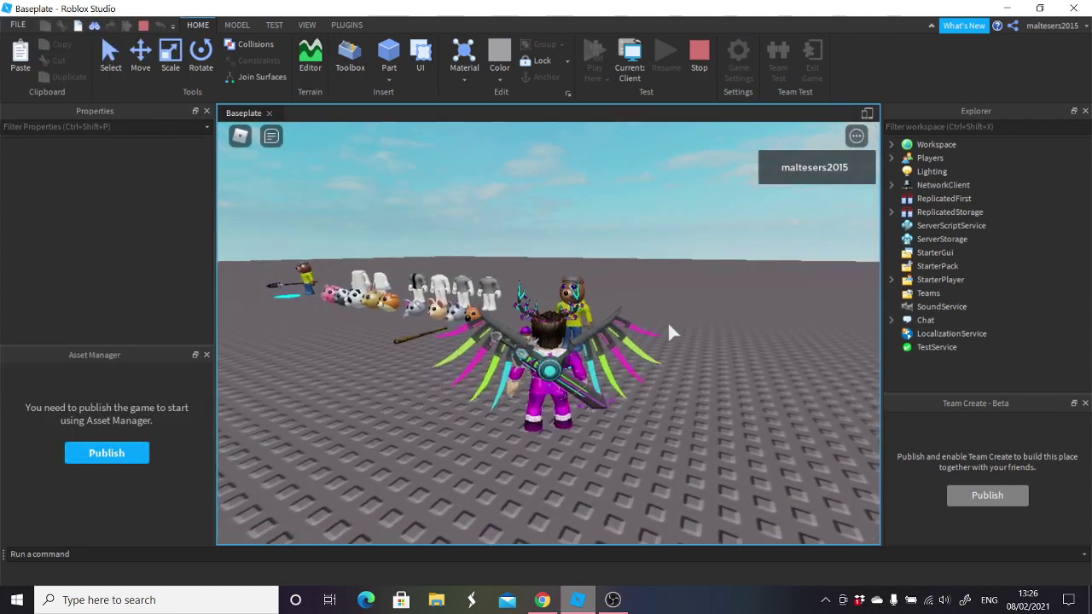
pyautogui.moveTo(668, 324); pyautogui.dragTo(668, 324, button='right')
pyautogui.press('s')
pyautogui.press('s')
pyautogui.press('d')
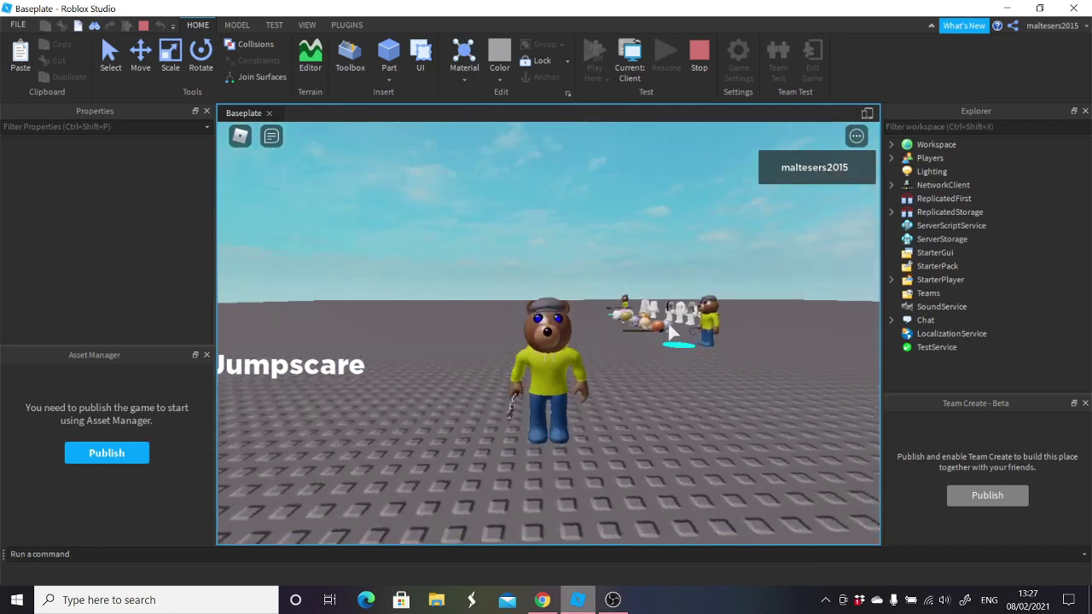
pyautogui.moveTo(597, 319); pyautogui.dragTo(597, 319, button='right')
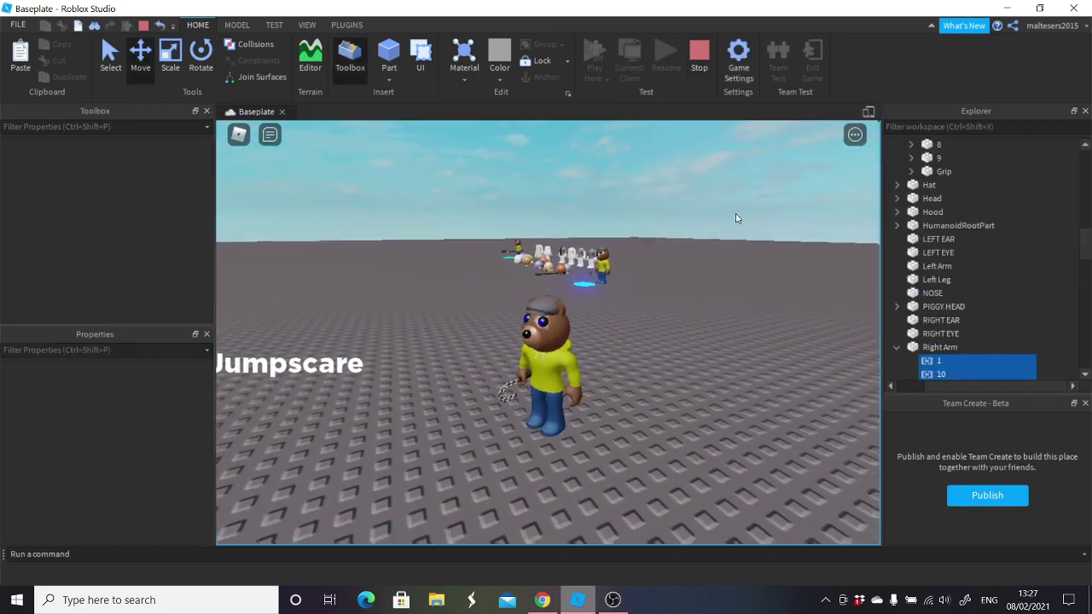
# Look over the kit's bodies, heads, accessories and weapons between the two bear morphs, and clear the joint selection.
pyautogui.moveTo(712, 246); pyautogui.dragTo(712, 246, button='right')
pyautogui.scroll(-3, 682, 293)
pyautogui.moveTo(682, 297); pyautogui.dragTo(687, 296, button='right')
pyautogui.scroll(-3, 682, 297)
pyautogui.scroll(5, 683, 297)
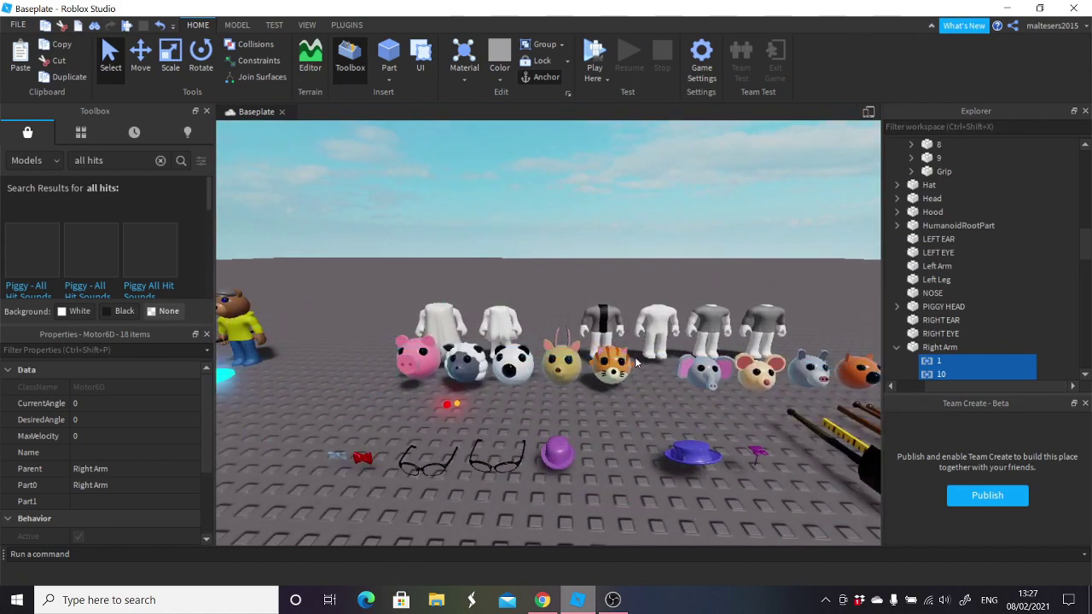
pyautogui.scroll(4, 606, 365)
pyautogui.scroll(-5, 552, 369)
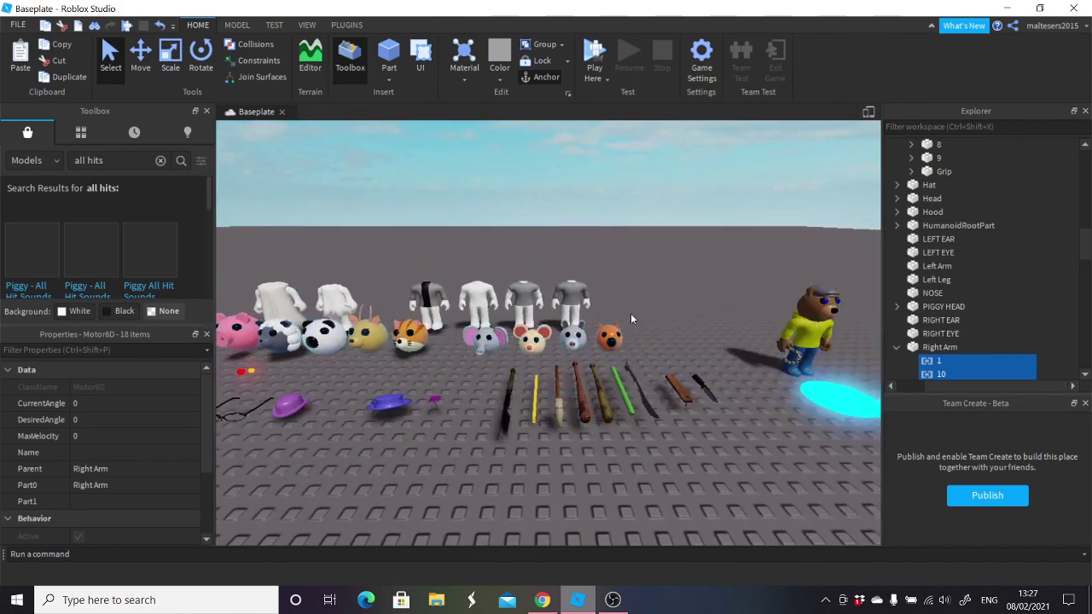
pyautogui.scroll(5, 560, 340)
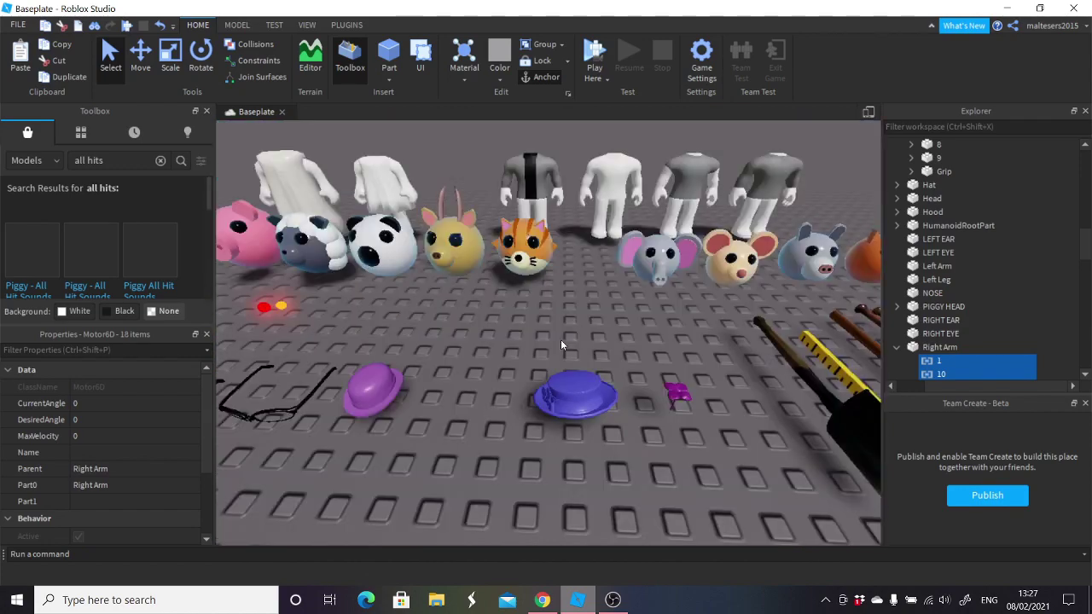
pyautogui.scroll(-3, 581, 384)
pyautogui.scroll(-4, 582, 385)
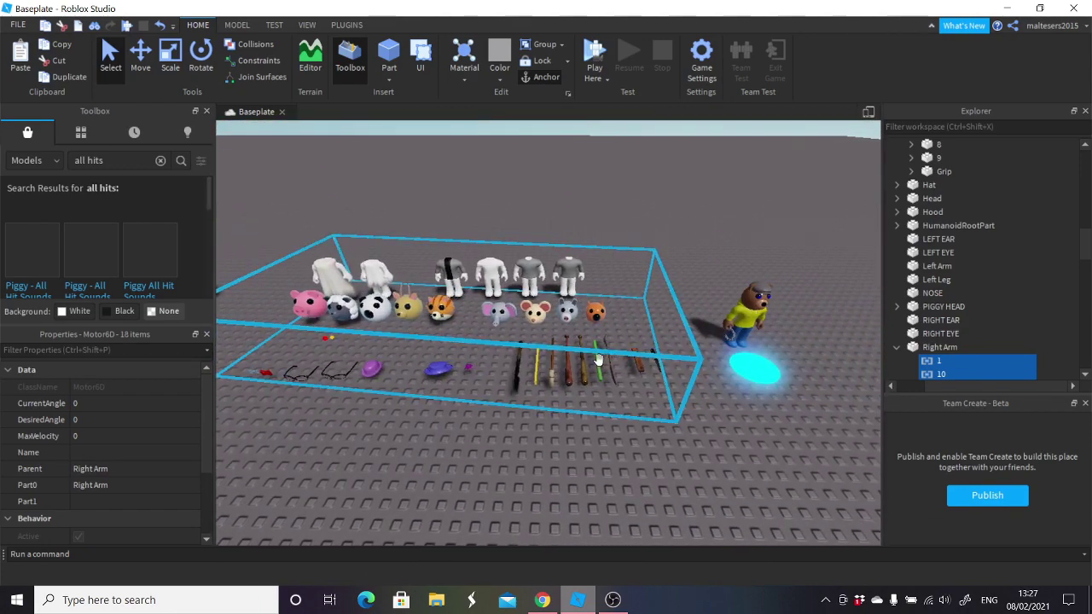
pyautogui.scroll(-3, 648, 290)
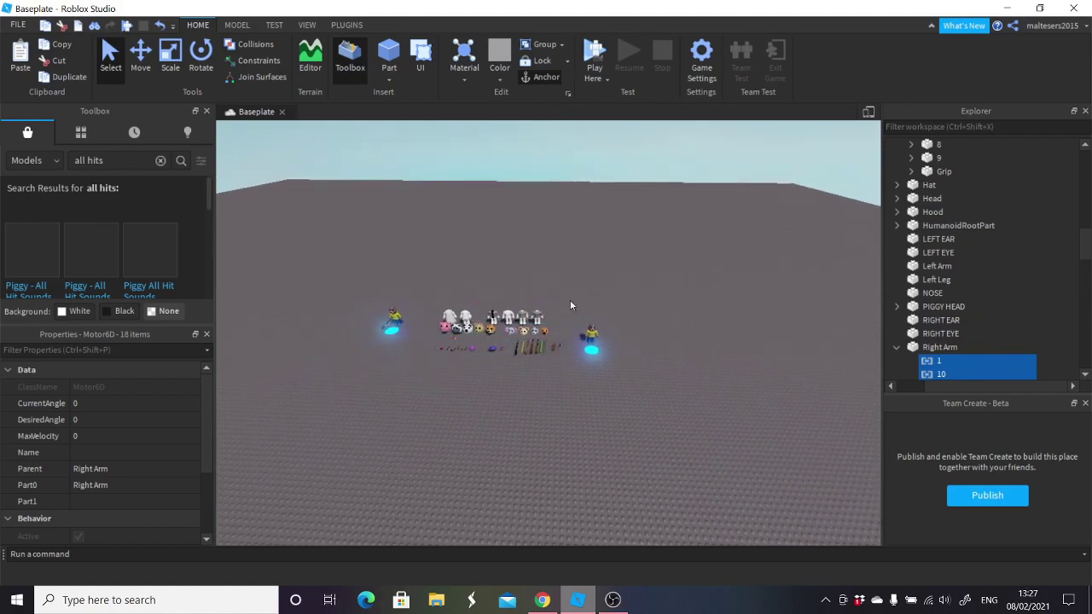
pyautogui.scroll(5, 588, 287)
pyautogui.scroll(3, 587, 290)
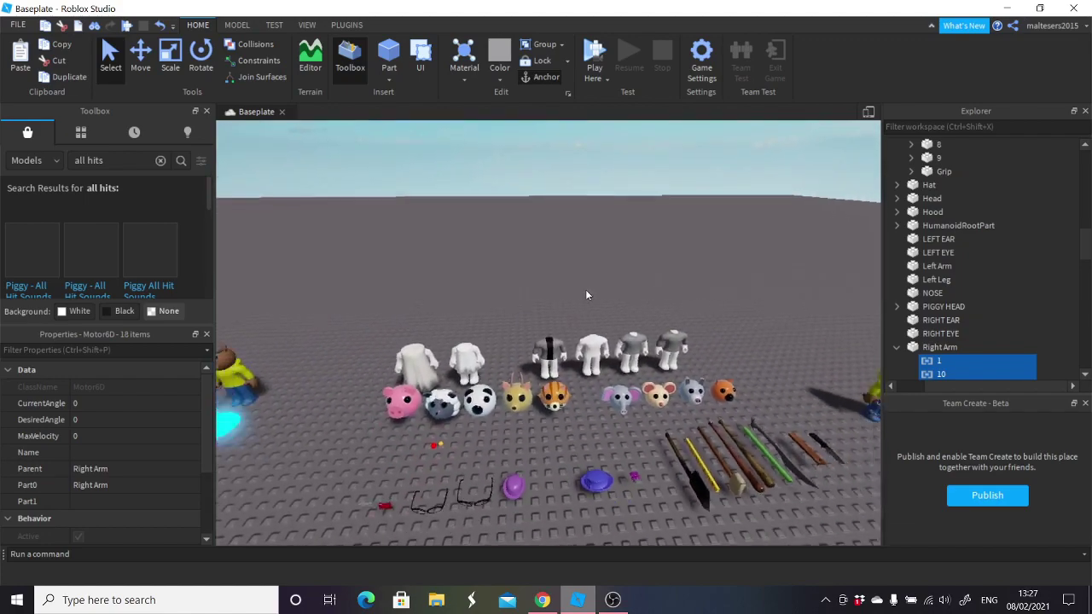
pyautogui.scroll(-4, 585, 294)
pyautogui.scroll(2, 586, 296)
pyautogui.scroll(4, 585, 294)
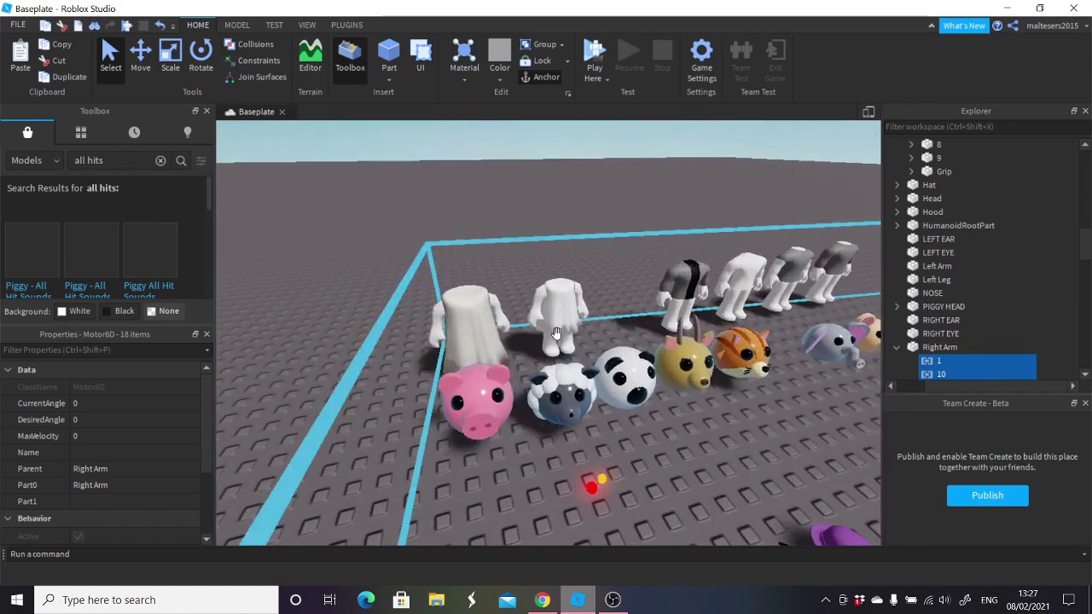
pyautogui.scroll(-2, 580, 328)
pyautogui.scroll(-3, 578, 335)
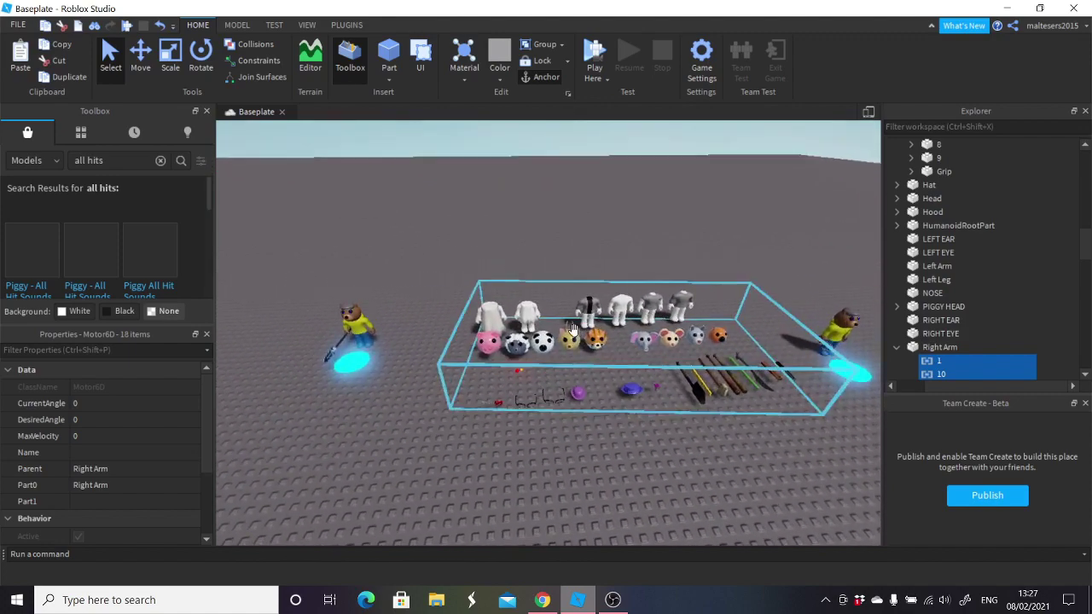
pyautogui.scroll(6, 572, 341)
pyautogui.press('d')
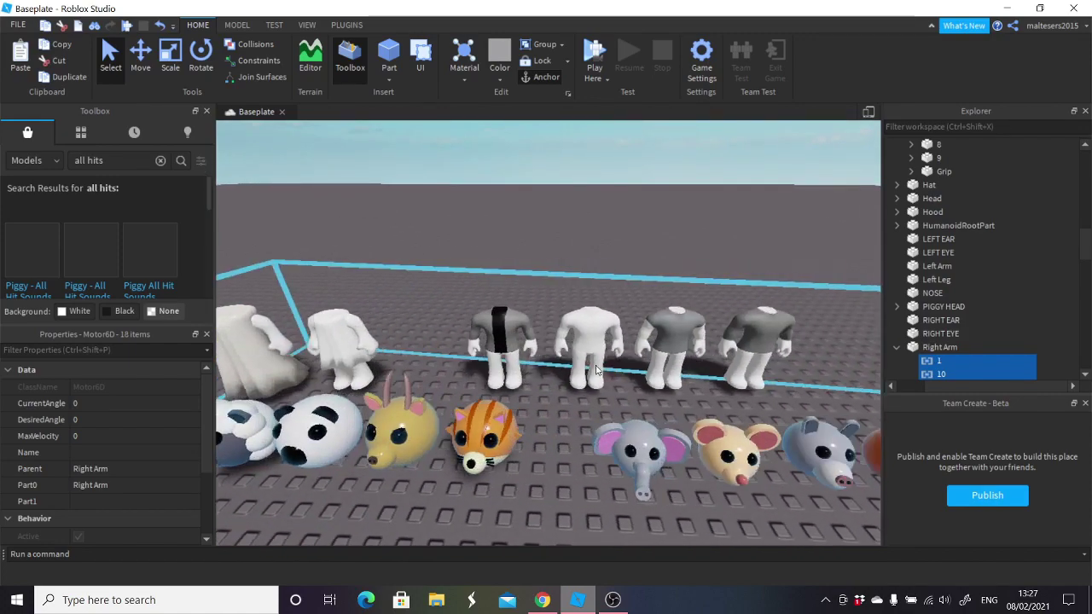
pyautogui.rightClick(596, 367)
pyautogui.click(564, 370)
pyautogui.scroll(-5, 563, 372)
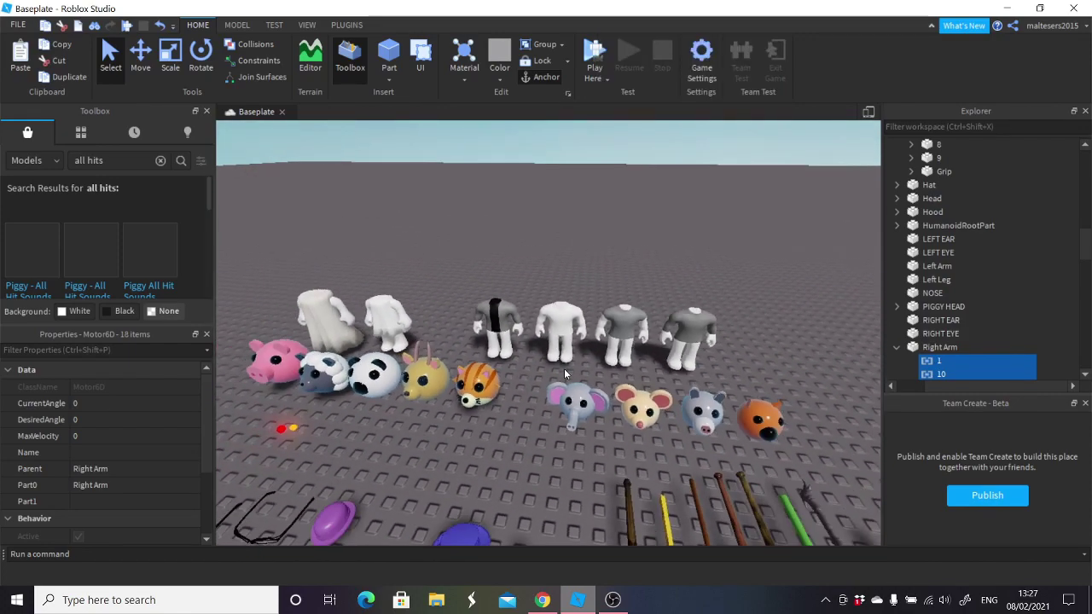
pyautogui.click(563, 373)
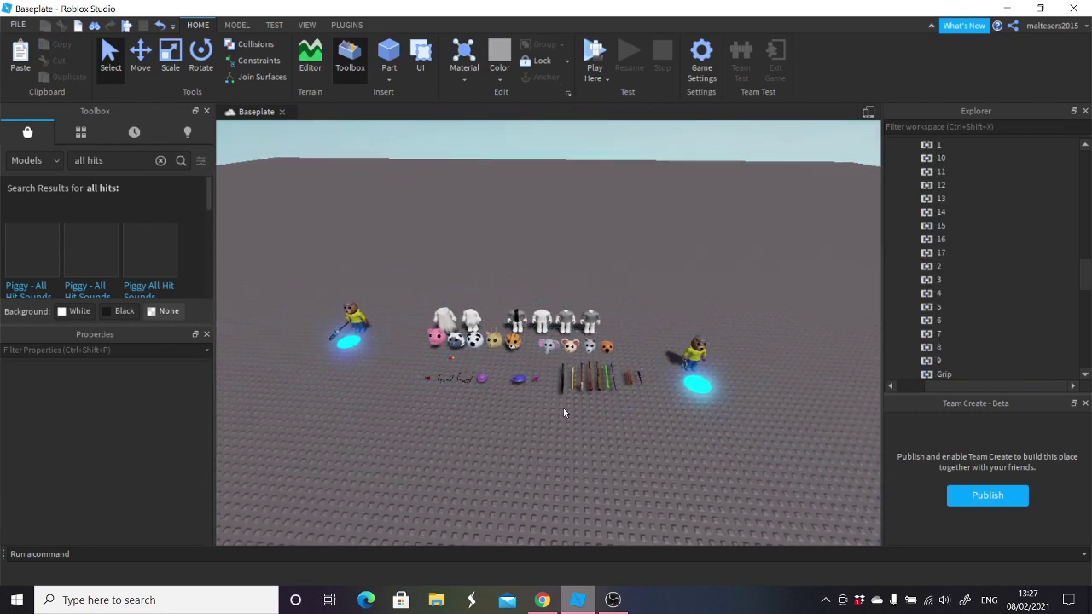
pyautogui.scroll(2, 560, 408)
pyautogui.scroll(5, 554, 435)
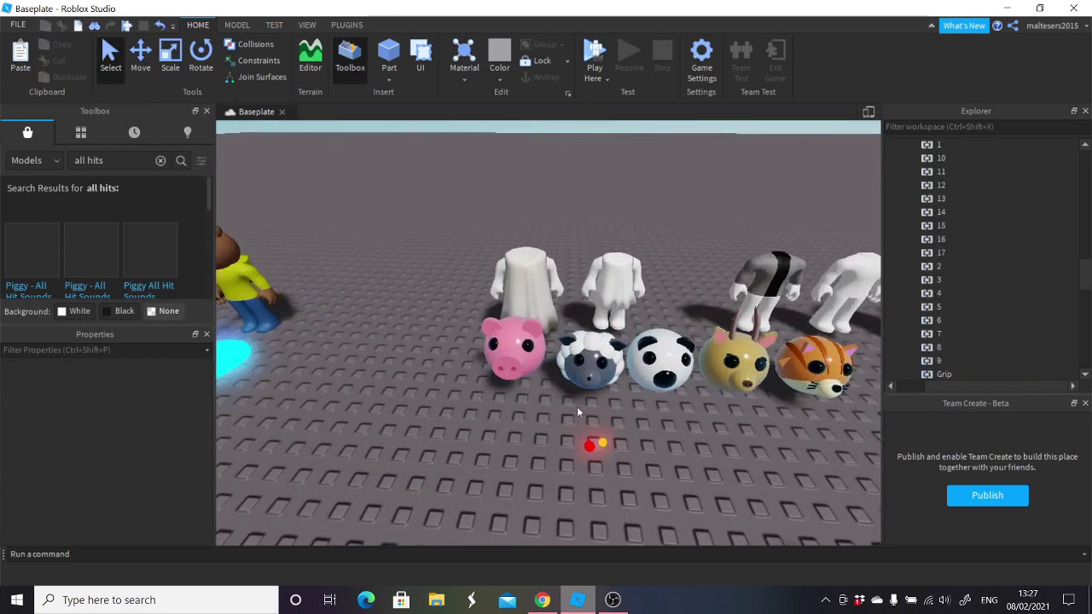
pyautogui.scroll(-10, 591, 445)
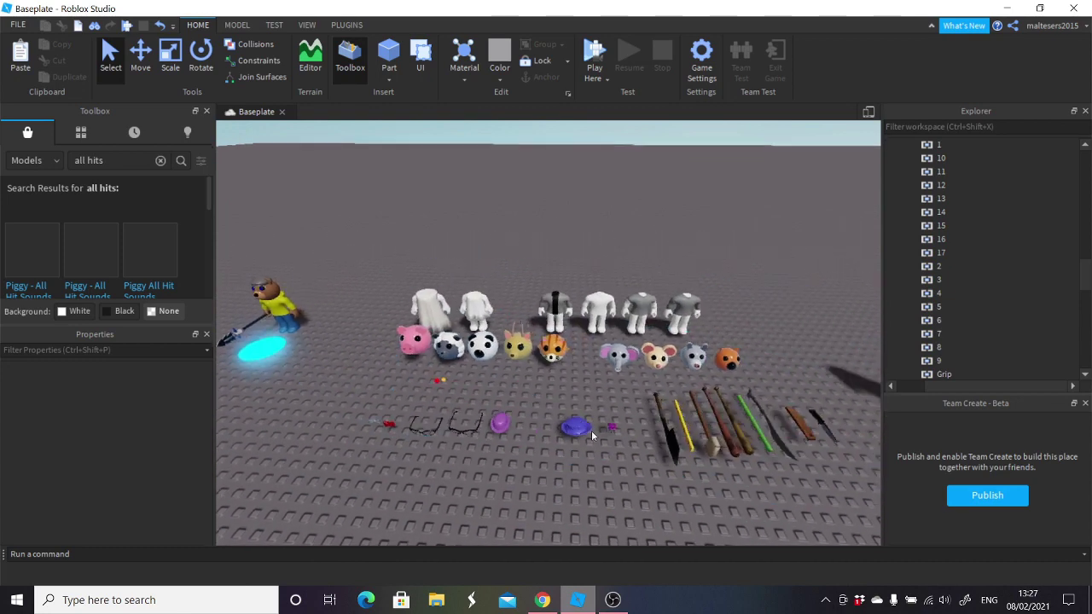
pyautogui.scroll(4, 613, 434)
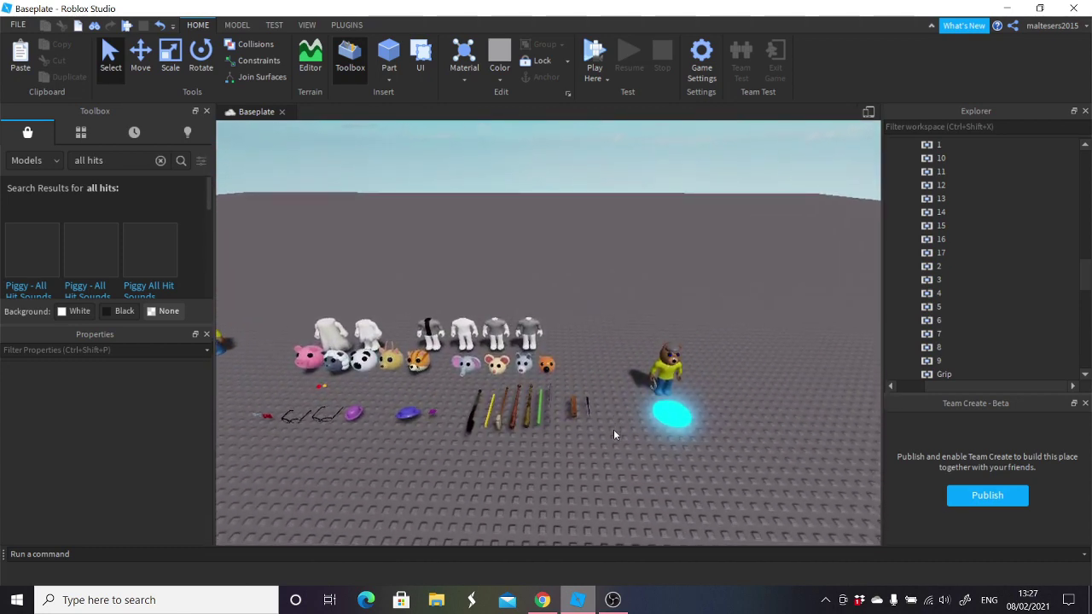
pyautogui.scroll(3, 614, 435)
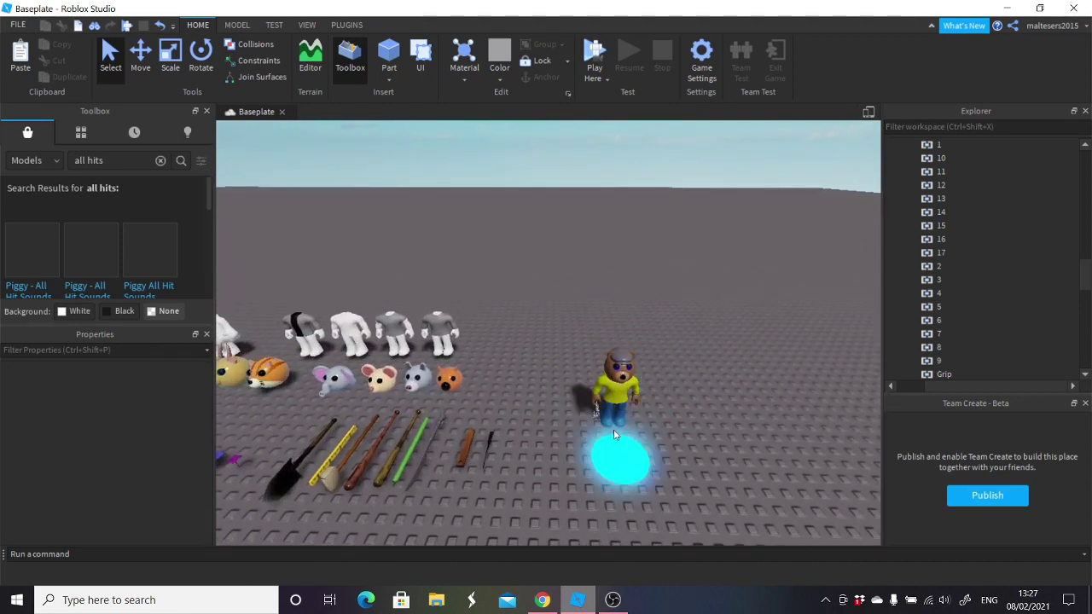
pyautogui.scroll(-6, 613, 429)
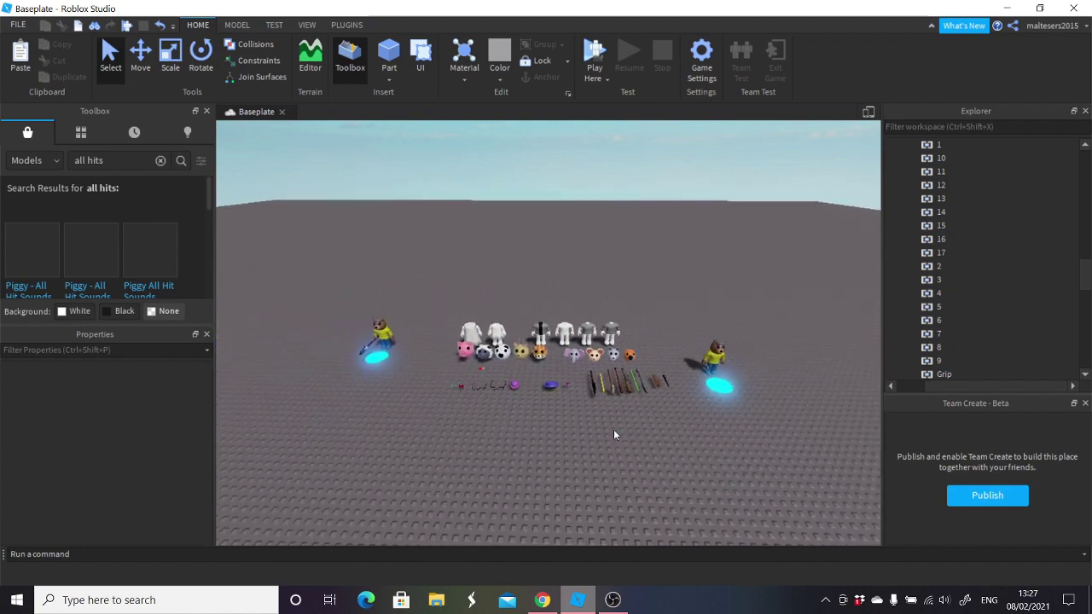
pyautogui.scroll(3, 614, 429)
pyautogui.scroll(5, 613, 429)
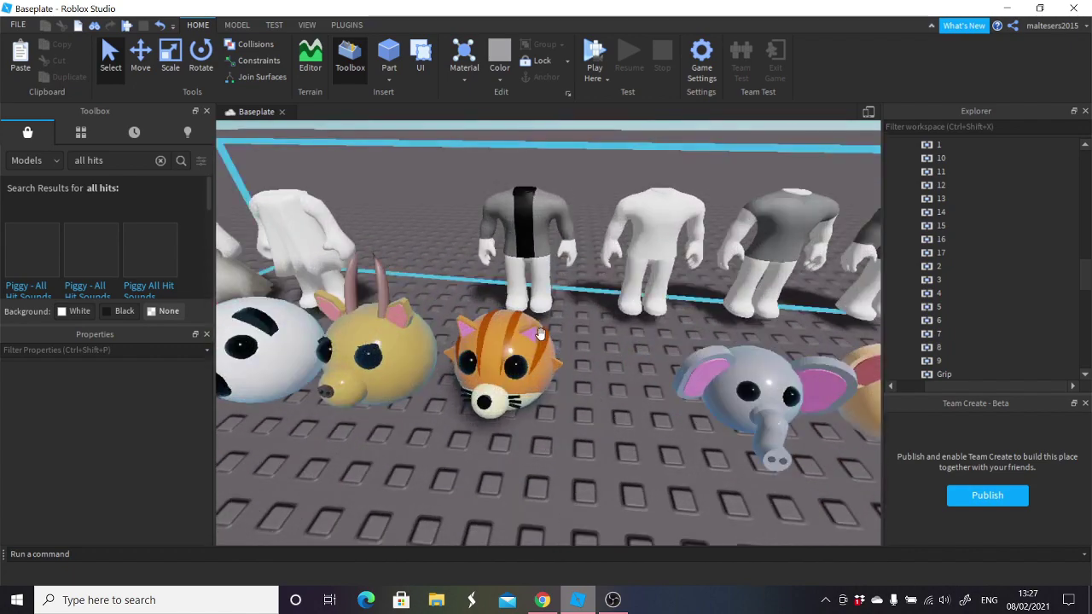
pyautogui.scroll(-3, 534, 331)
pyautogui.moveTo(534, 331); pyautogui.dragTo(523, 313, button='right')
pyautogui.scroll(-5, 560, 327)
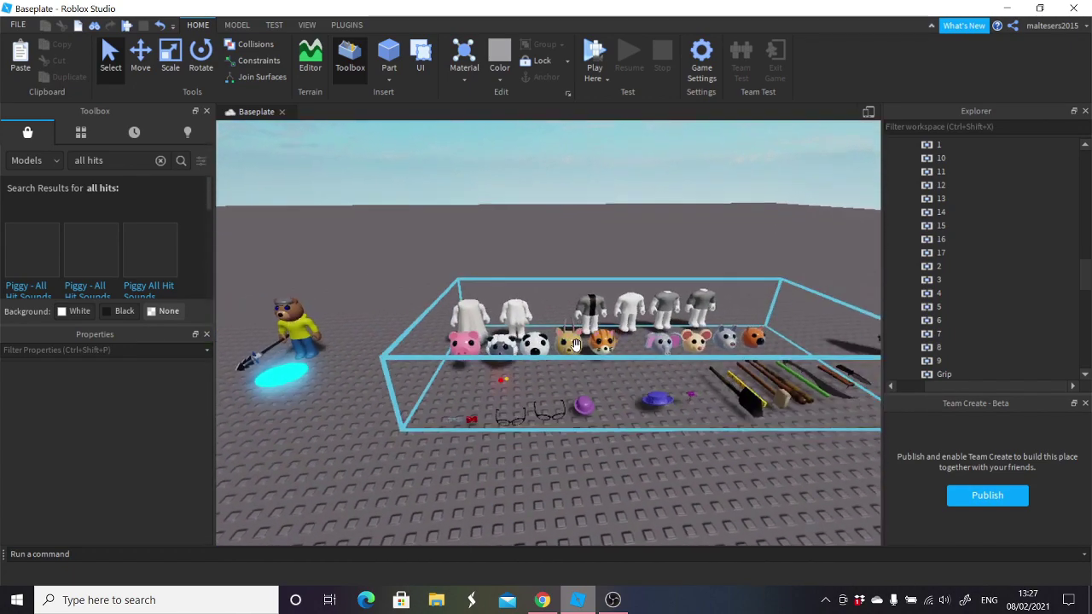
pyautogui.scroll(6, 575, 349)
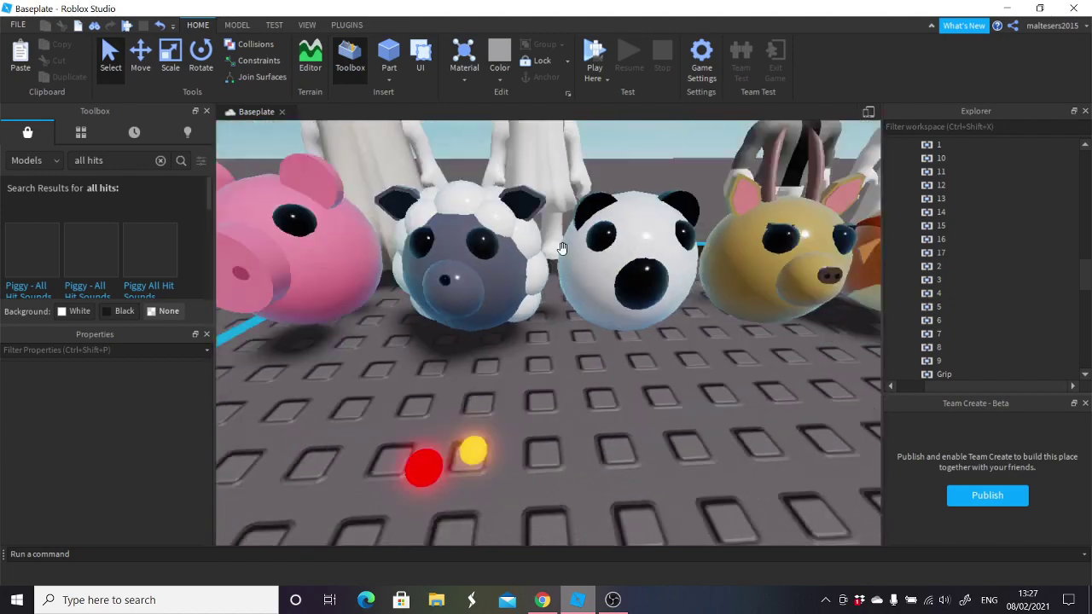
pyautogui.scroll(-5, 560, 252)
pyautogui.moveTo(558, 253); pyautogui.dragTo(531, 252, button='right')
pyautogui.scroll(-5, 511, 292)
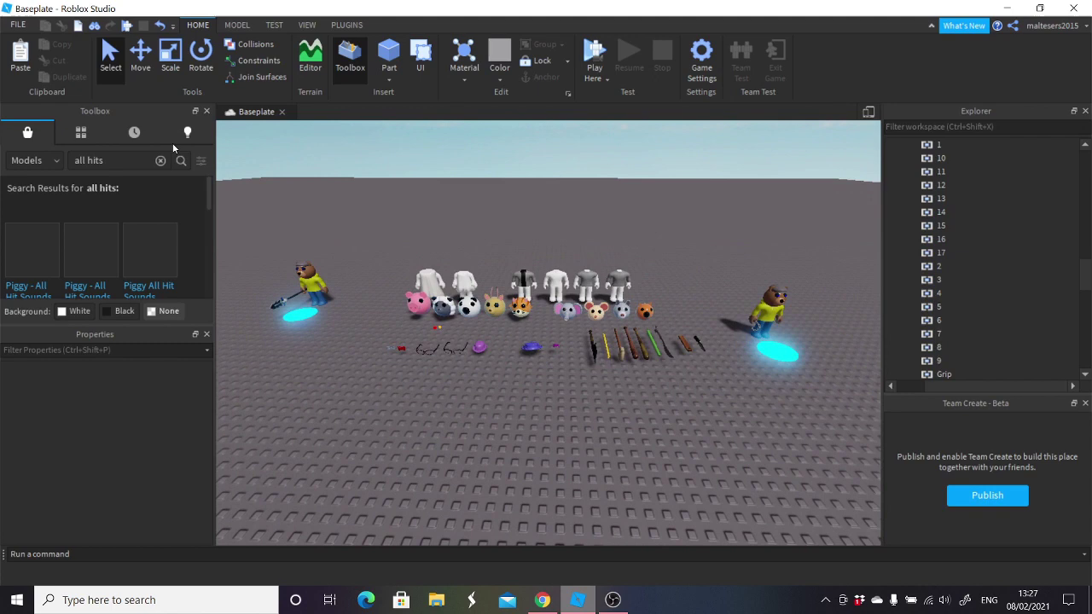
# Clear the Toolbox model search and review the kit's heads, bodies, hats and weapons up close and from afar.
pyautogui.click(160, 161)
pyautogui.scroll(2, 541, 370)
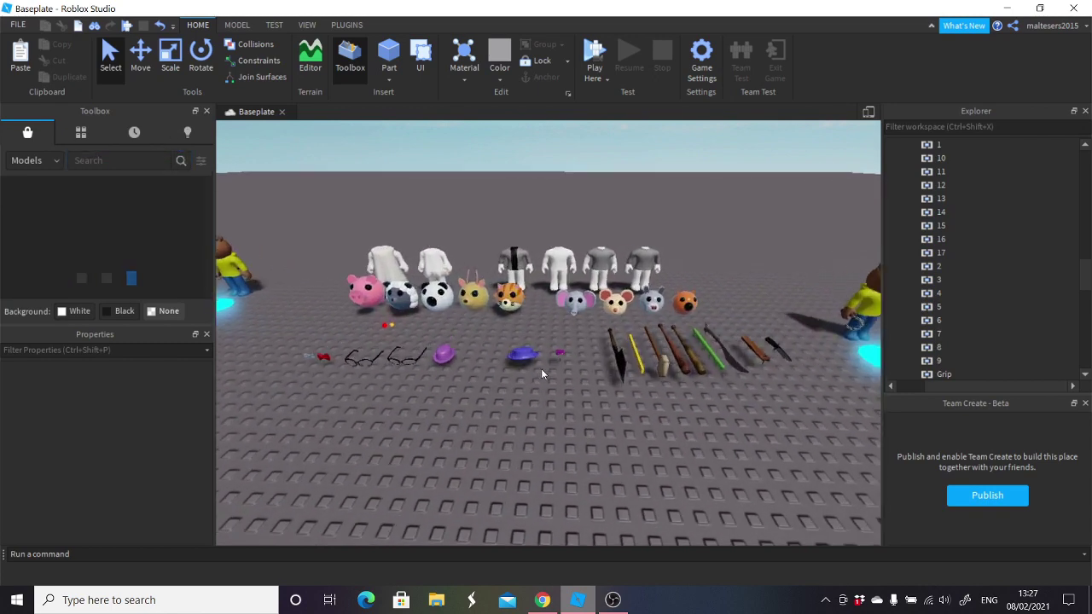
pyautogui.scroll(2, 540, 369)
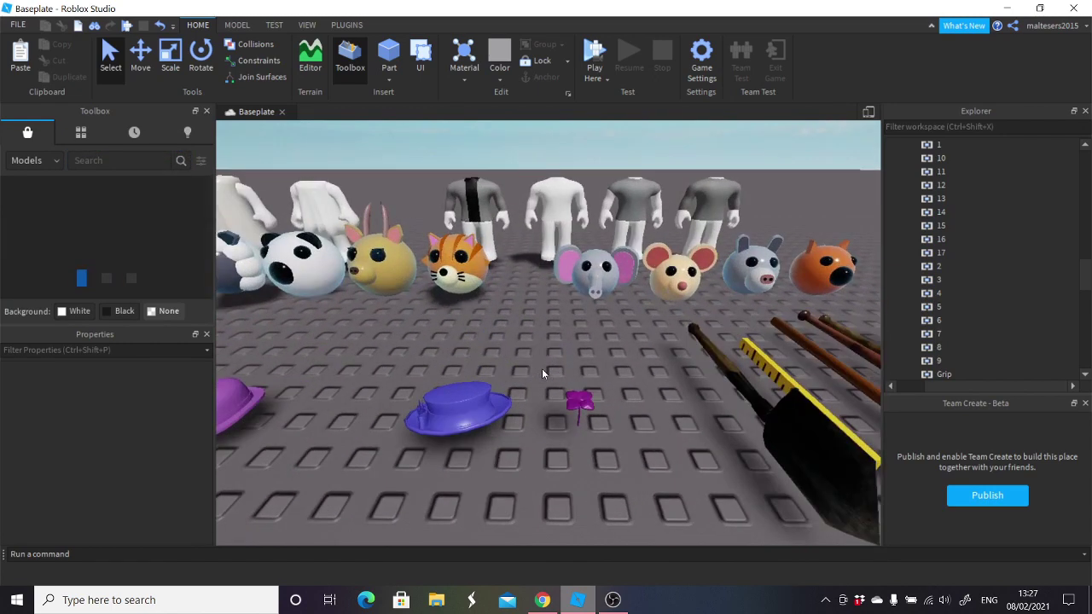
pyautogui.scroll(-5, 541, 369)
pyautogui.scroll(4, 542, 340)
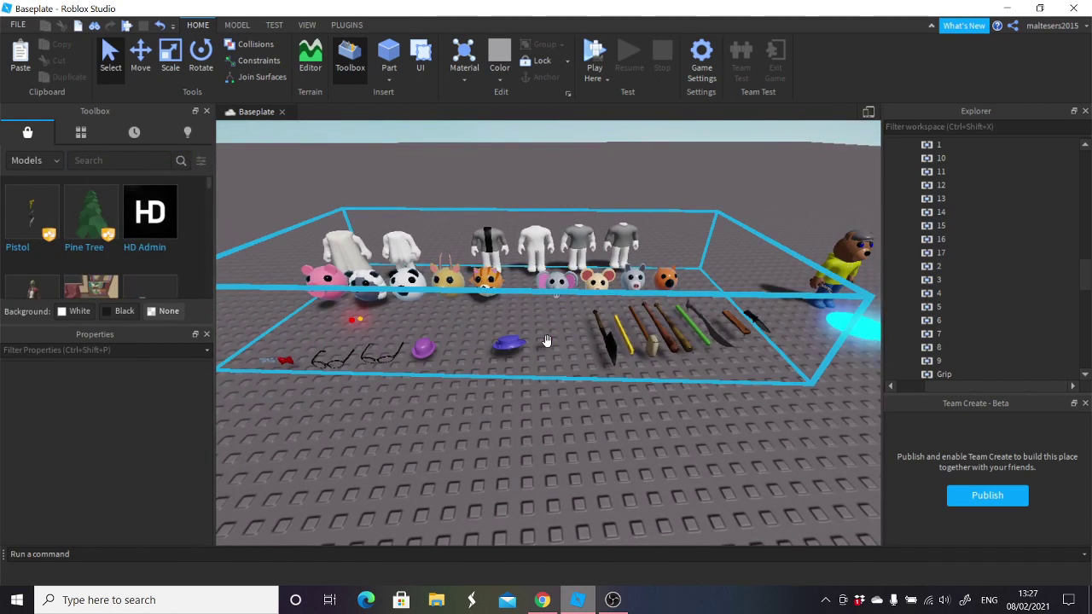
pyautogui.scroll(-5, 579, 390)
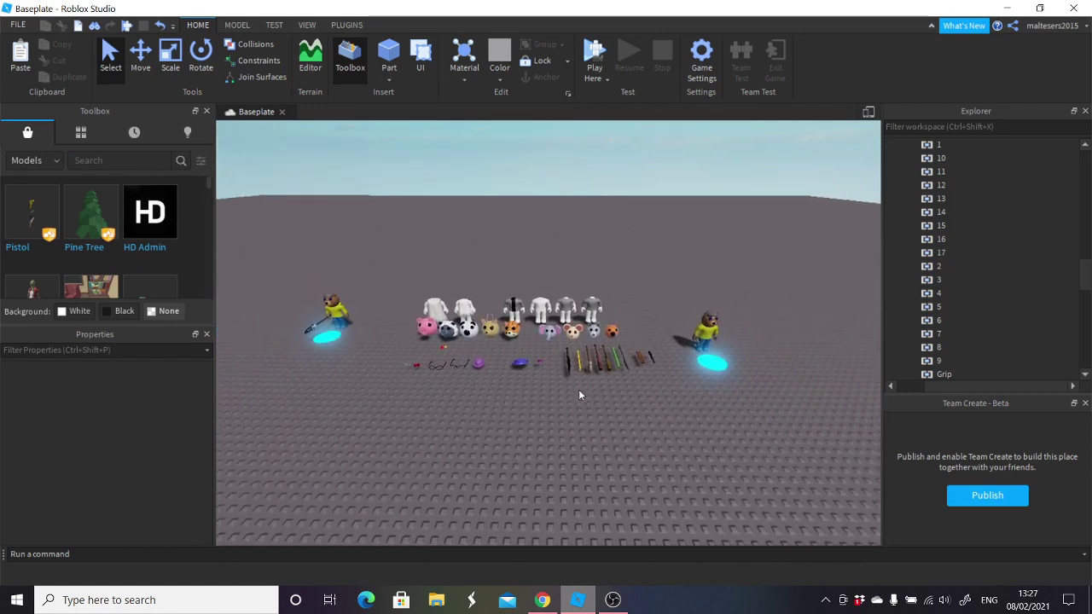
pyautogui.scroll(1, 578, 394)
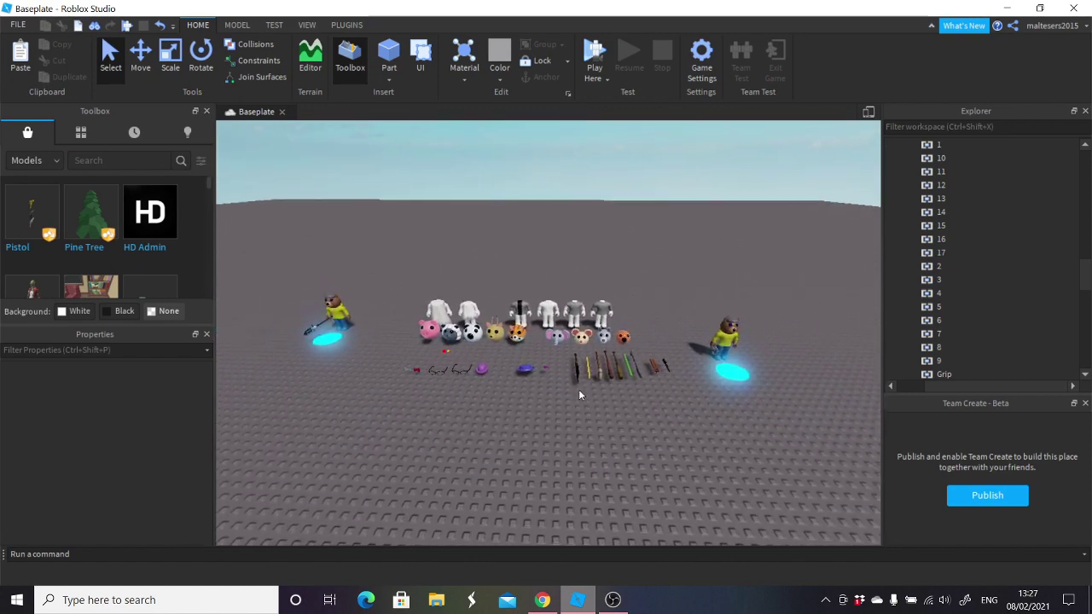
# Examine the finished bear holding the Chain whip on its morph pad beside the kit parts.
pyautogui.press('a')
pyautogui.moveTo(579, 389); pyautogui.dragTo(612, 389, button='right')
pyautogui.press('w')
pyautogui.press('s')
pyautogui.press('w')
pyautogui.press('s')
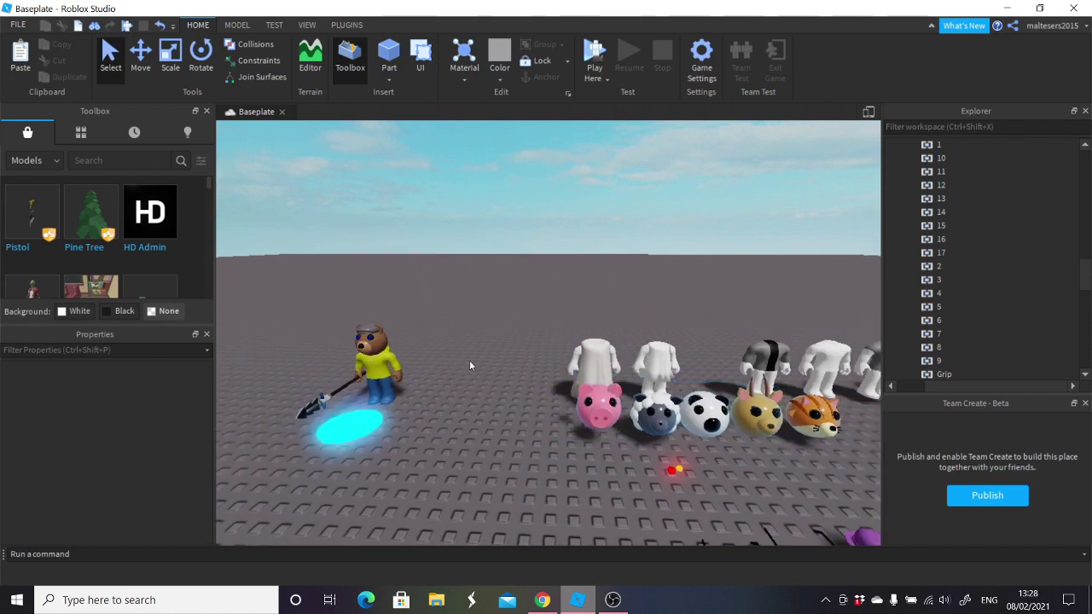
pyautogui.moveTo(437, 398); pyautogui.dragTo(437, 397, button='right')
pyautogui.press('s')
pyautogui.press('s')
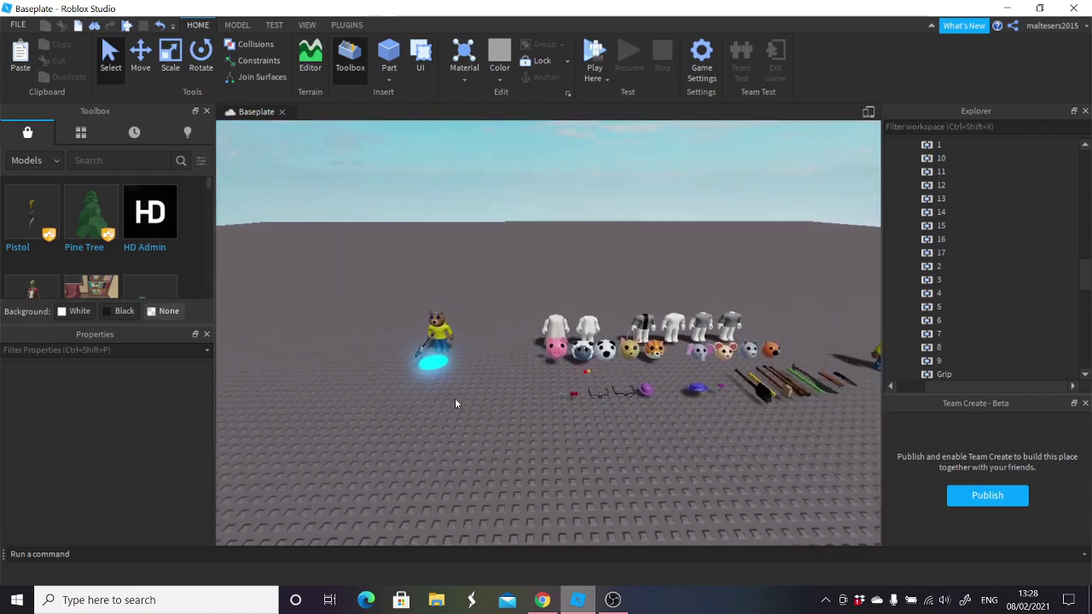